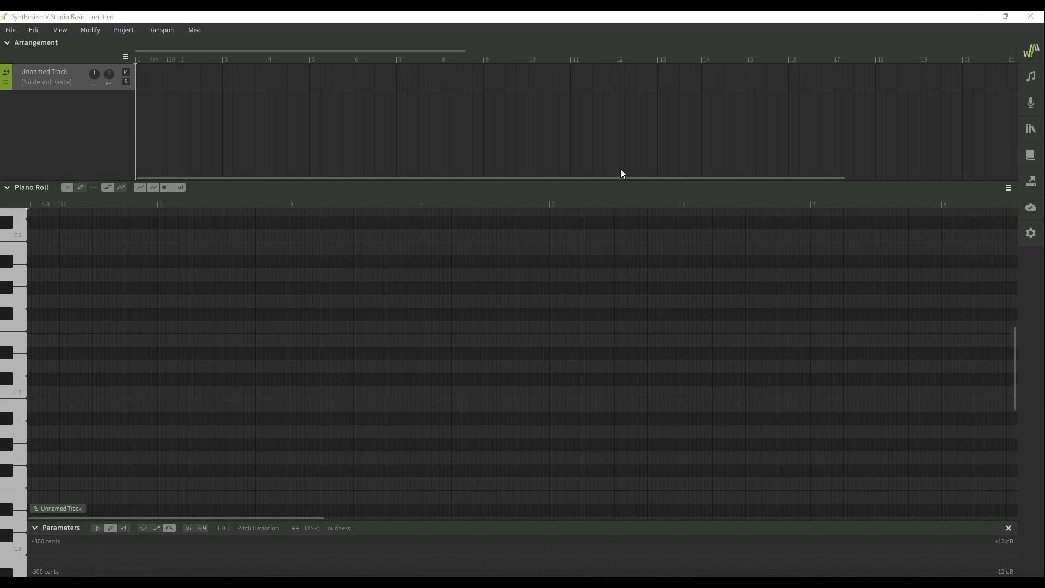
Step: Open the online help resources page in the browser and return to the Synthesizer V project
left_click(196, 31)
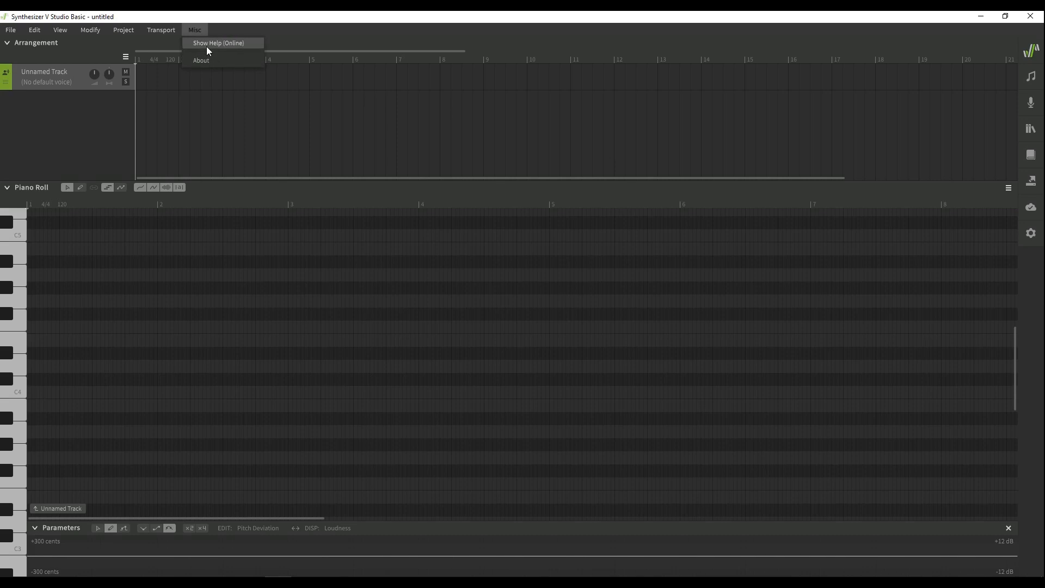
left_click(208, 44)
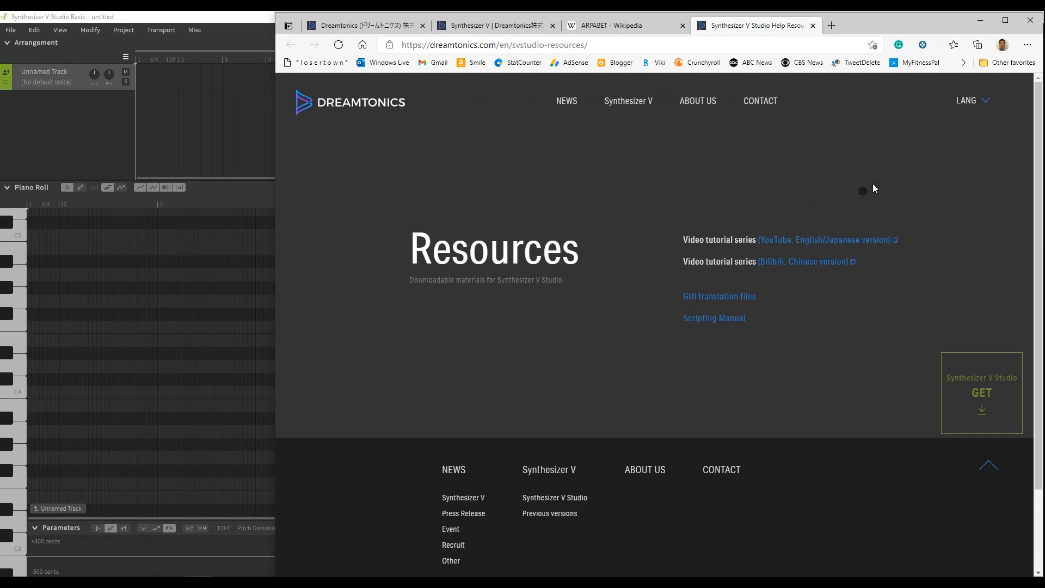
left_click(979, 20)
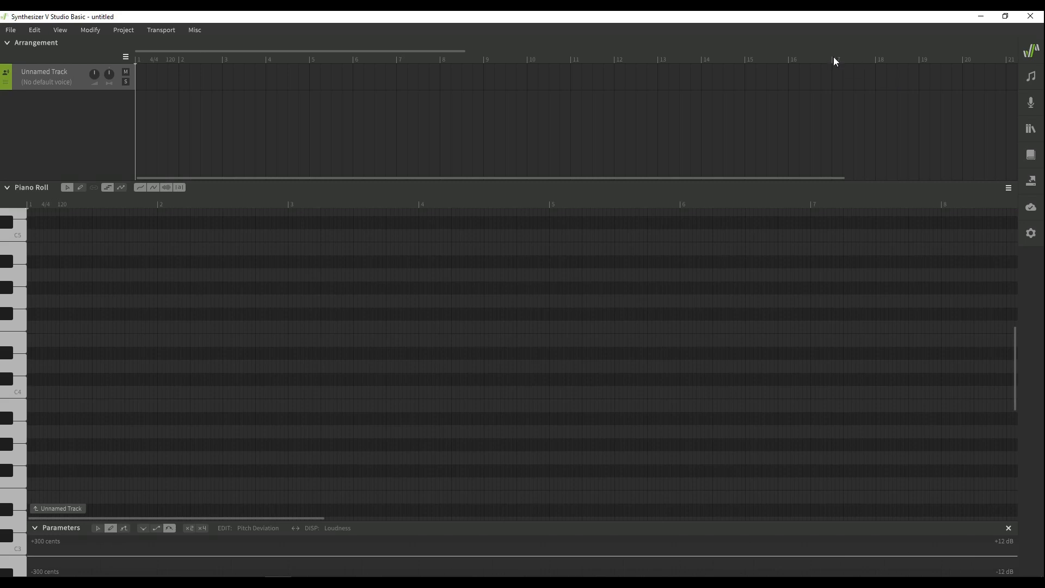
Step: Assign the Eleanor Forte (Lite) voice to the unnamed vocal track
left_click(70, 83)
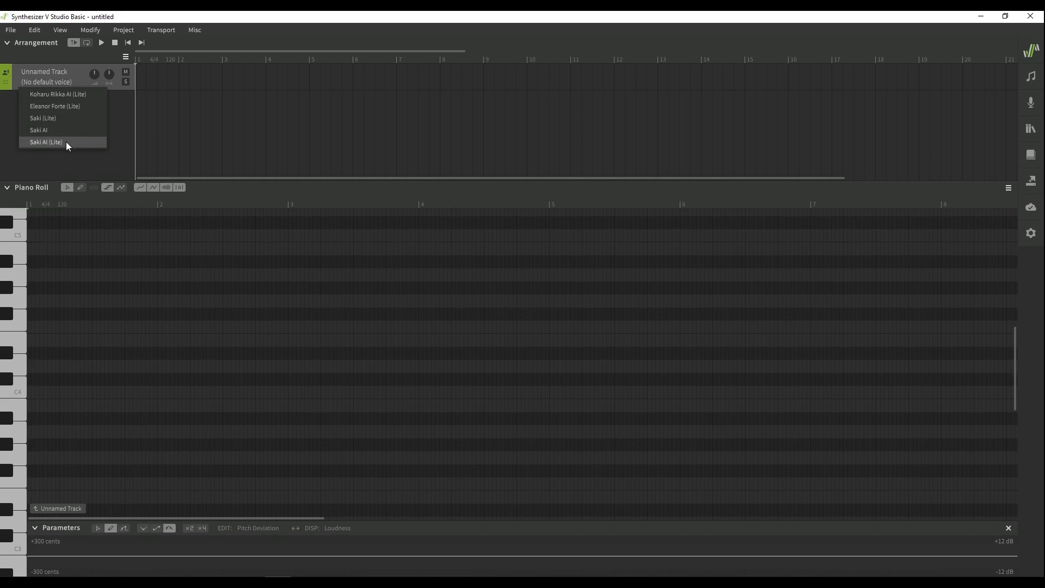
left_click(75, 111)
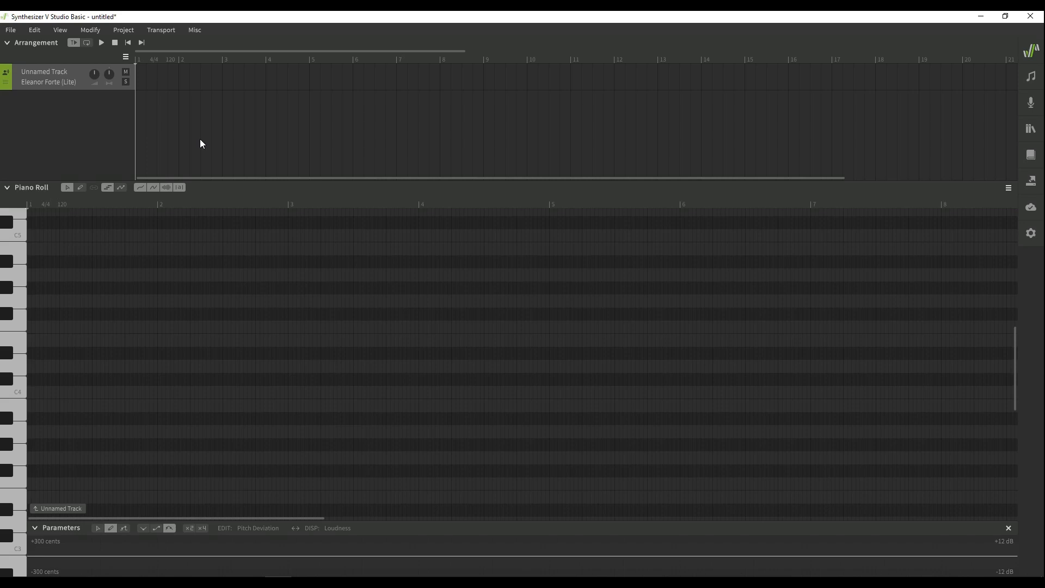
Step: Add an instrumental track using the audio file SynthV Tutorial Mixdown.wav
right_click(58, 122)
left_click(88, 141)
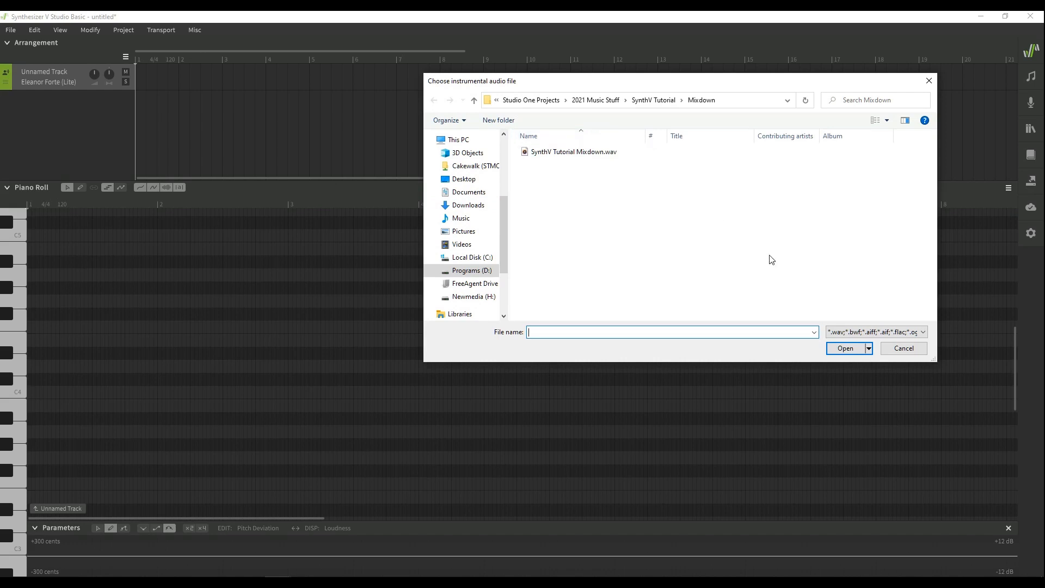
left_click(576, 156)
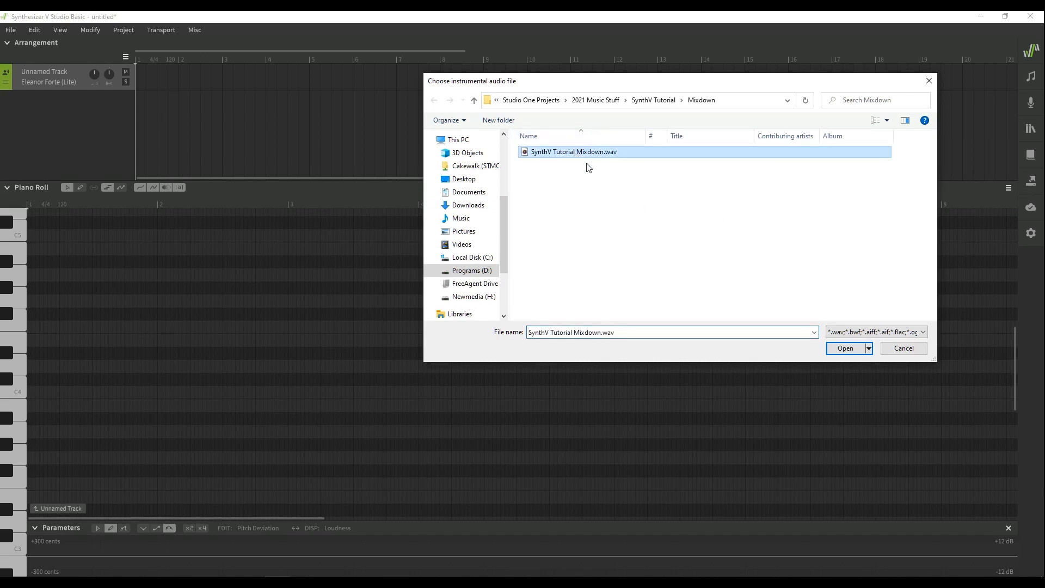
left_click(852, 350)
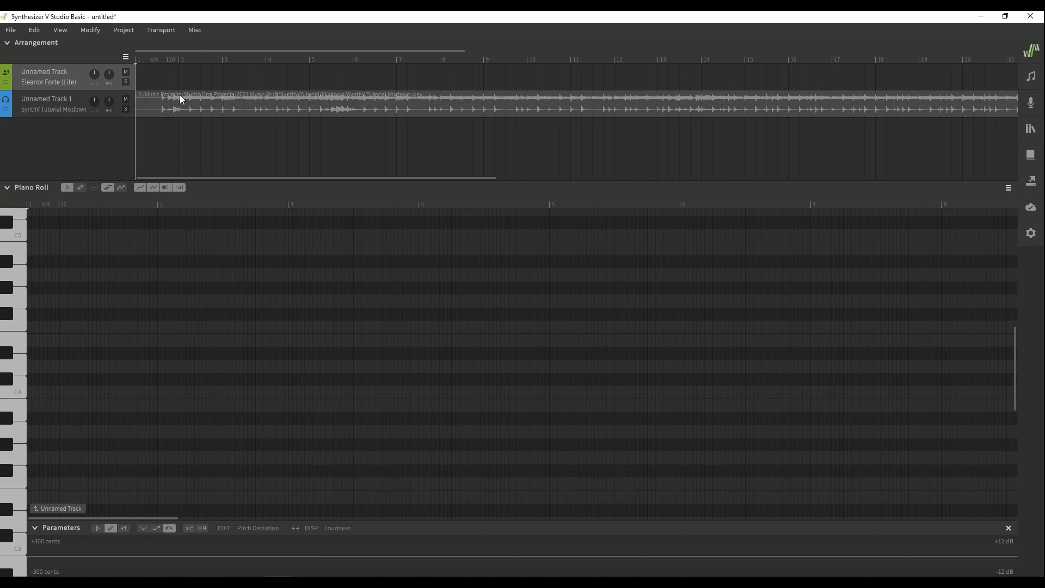
Step: Inspect the beats-per-minute setting of the tempo marker at the start of the arrangement
double_click(172, 61)
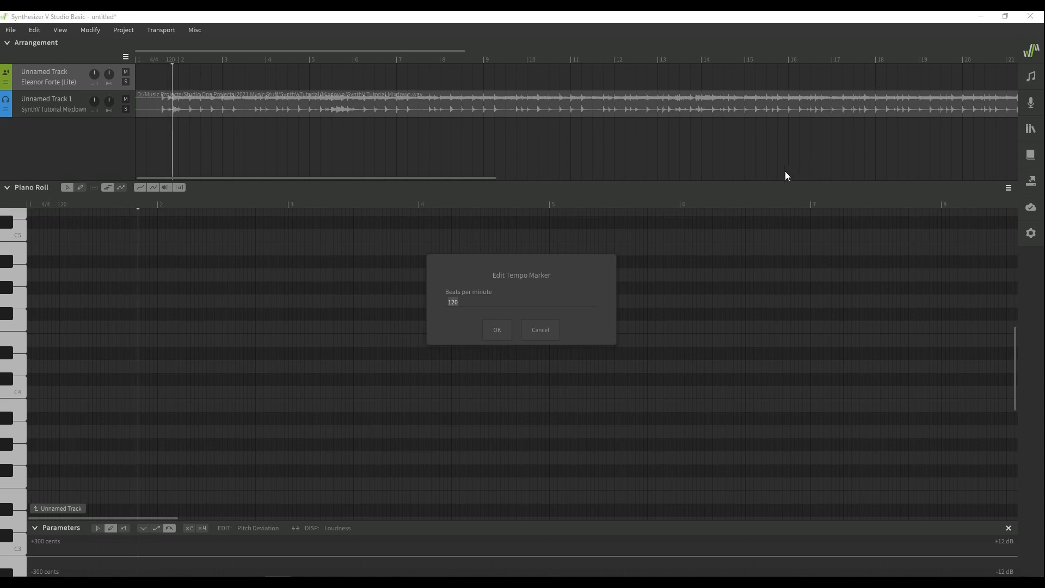
left_click(546, 335)
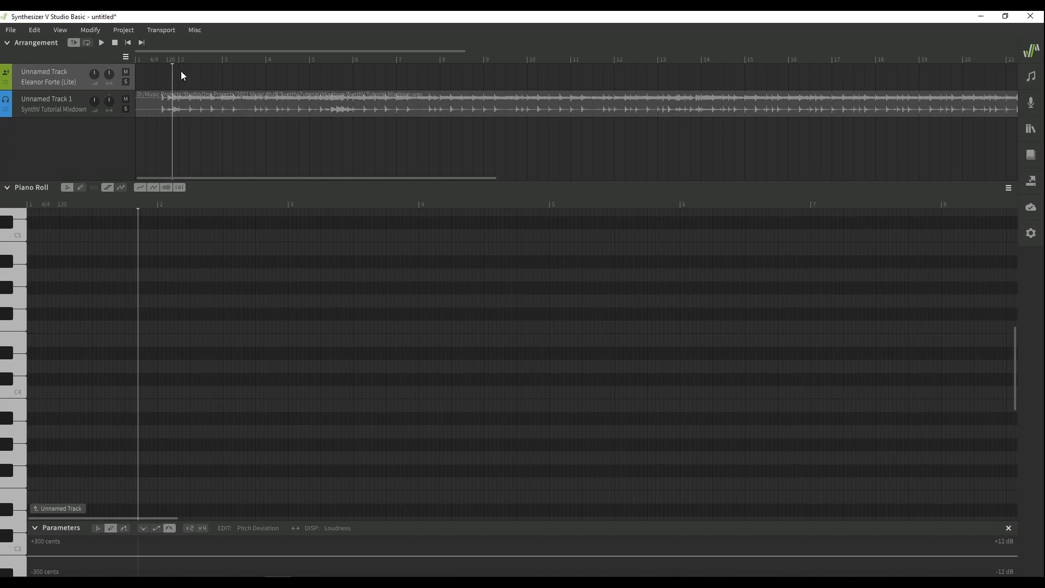
double_click(171, 60)
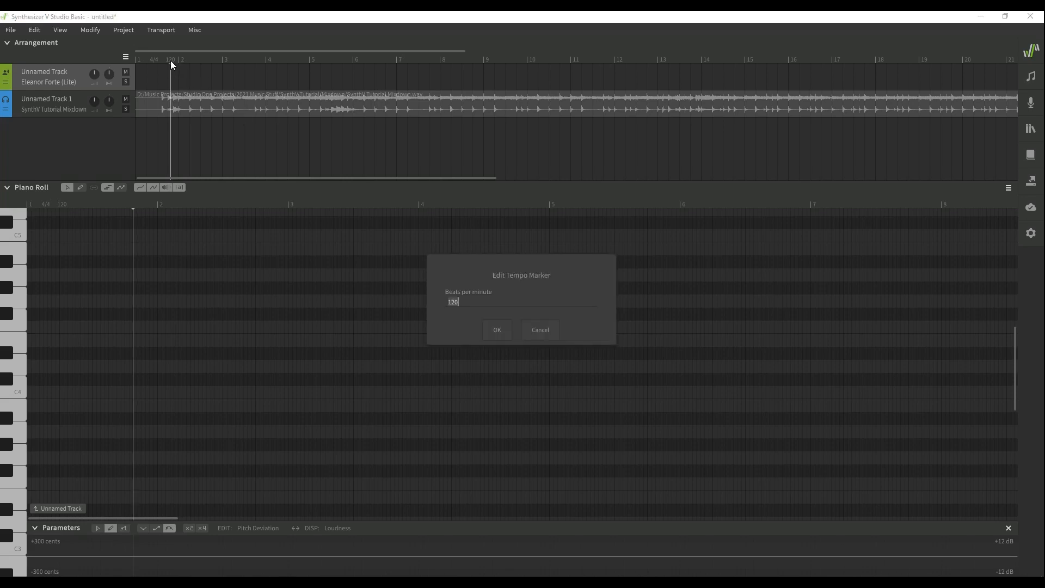
left_click(546, 332)
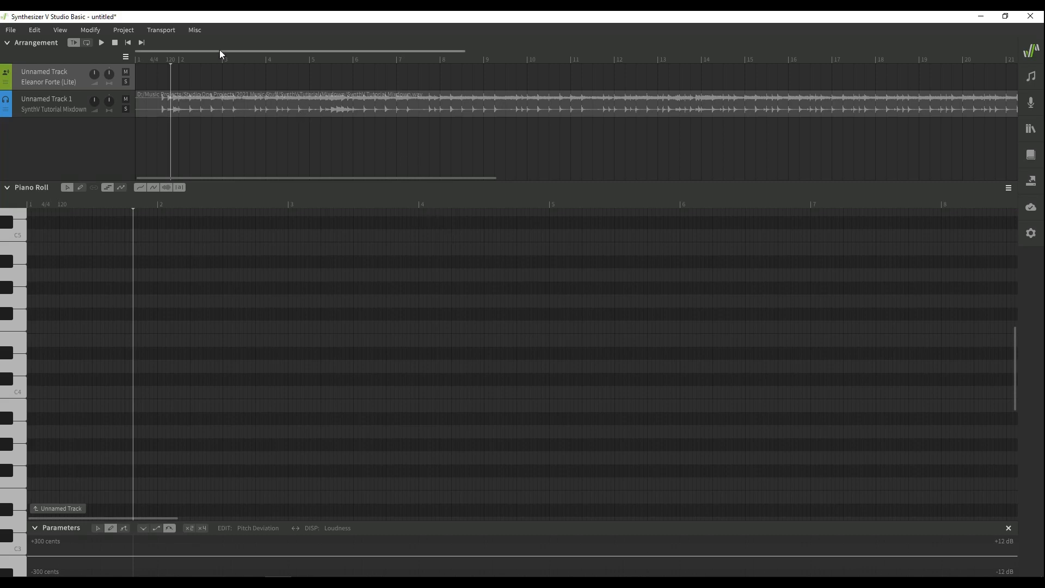
Step: Play the instrumental from the beginning, stop near measure 24 and return the playhead to the start
left_click(129, 43)
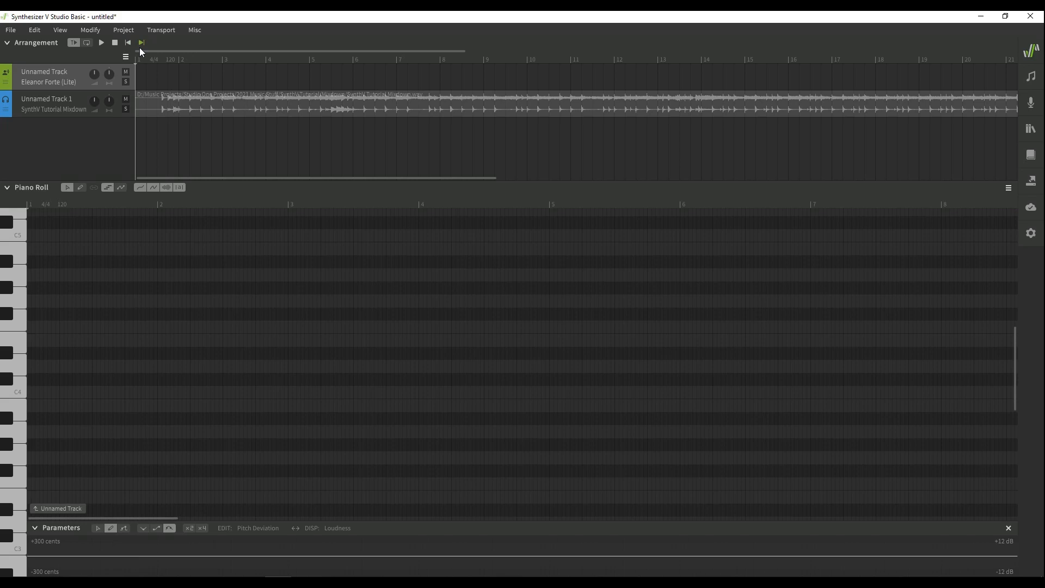
left_click(102, 42)
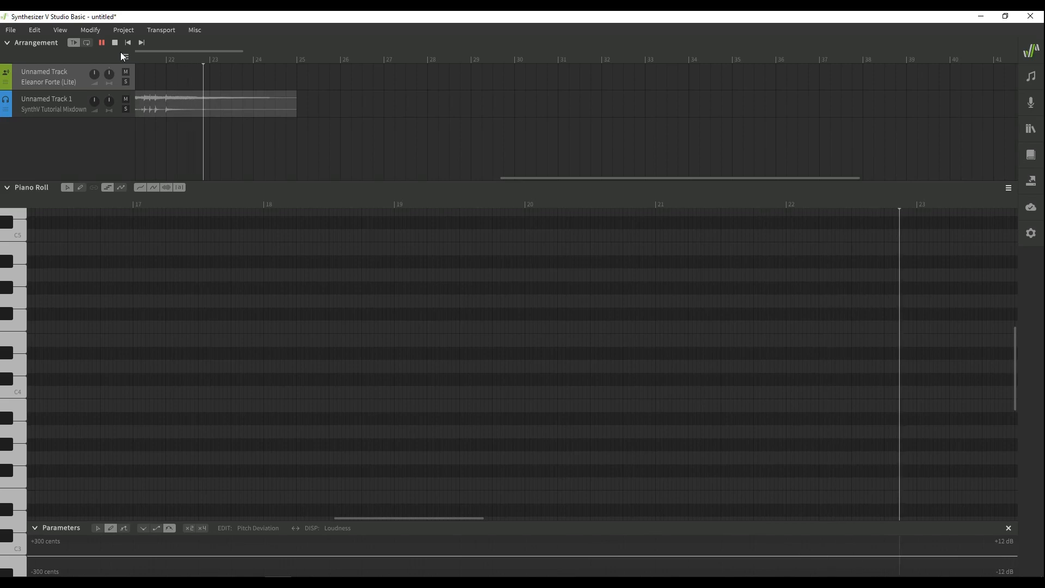
key("space")
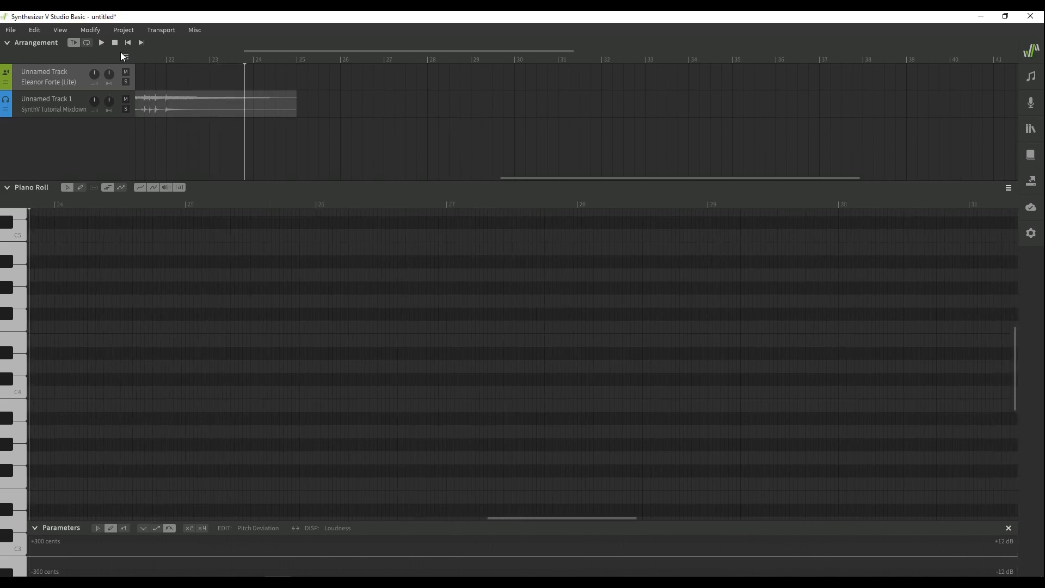
key("Home")
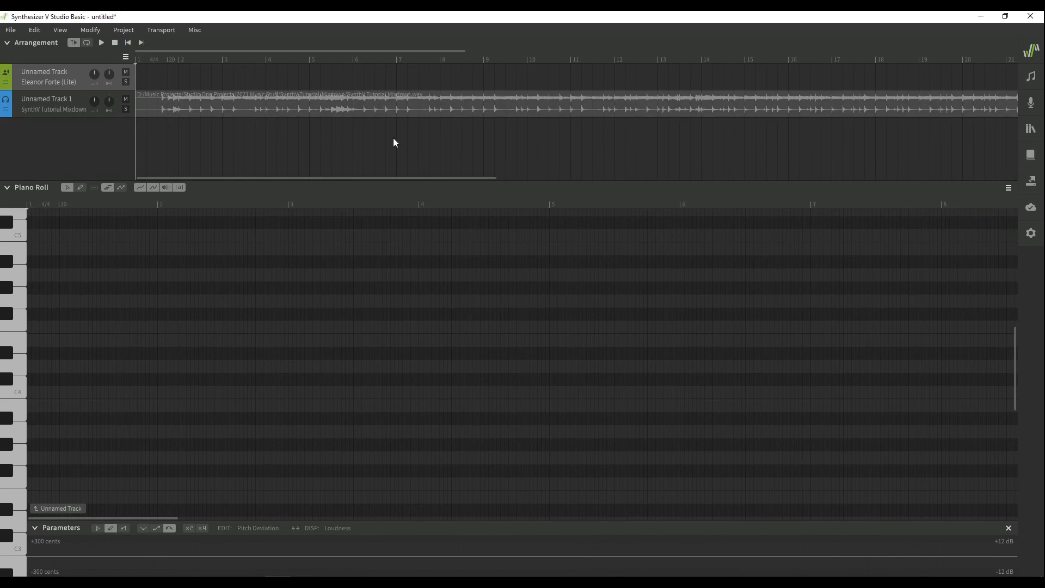
Step: Move the playhead to several points along the arrangement timeline, check the timeline marker options, and park it at measure 6
left_click(355, 61)
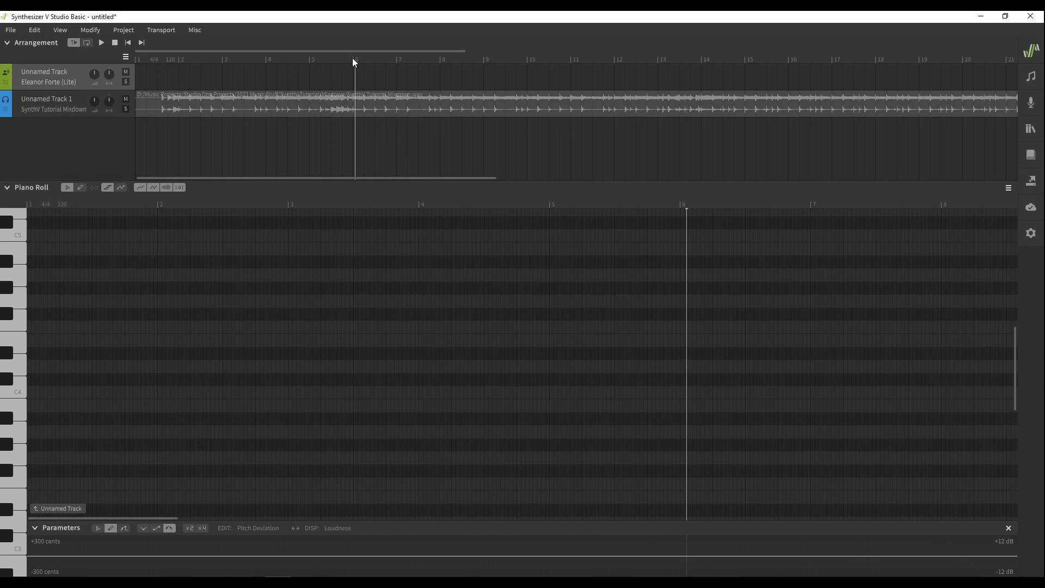
left_click(352, 59)
right_click(352, 60)
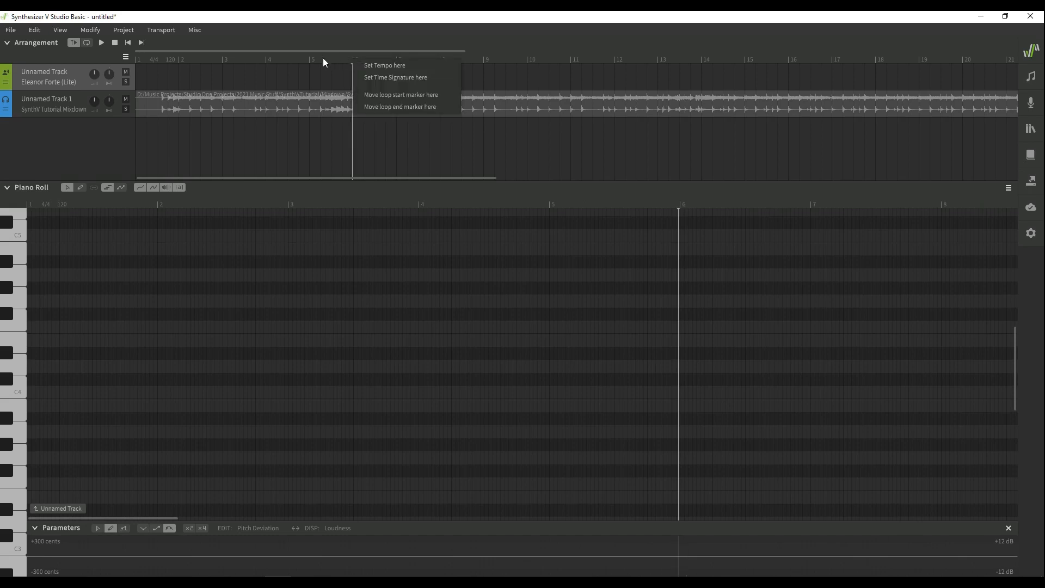
left_click(323, 59)
left_click(353, 61)
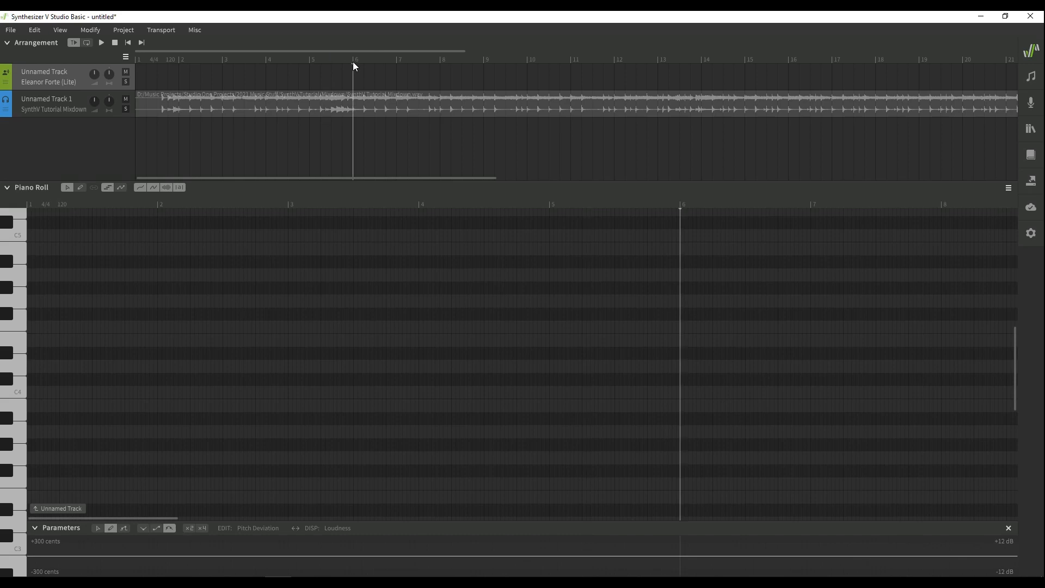
left_click(746, 60)
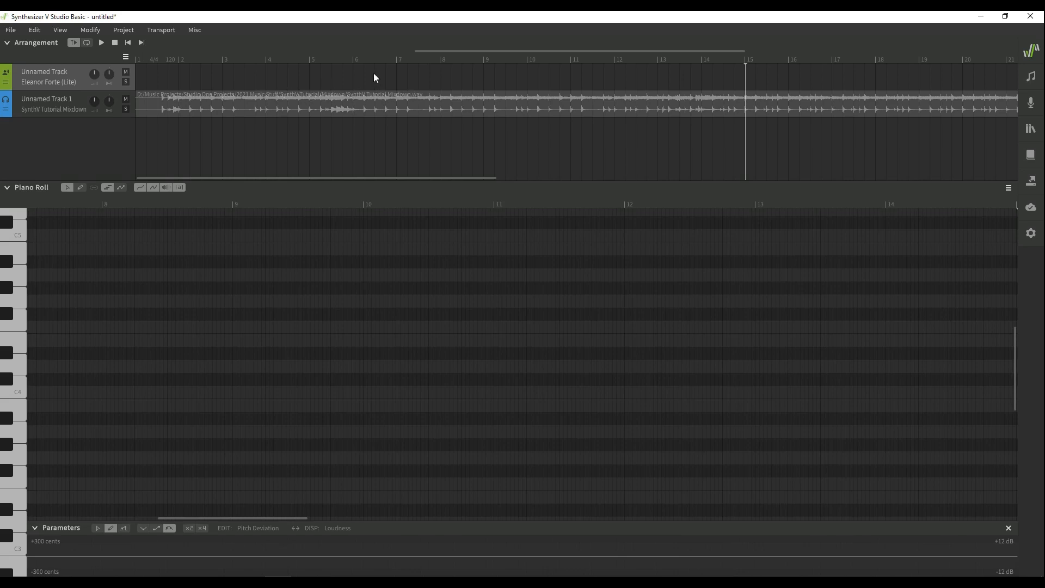
left_click(202, 61)
left_click(236, 58)
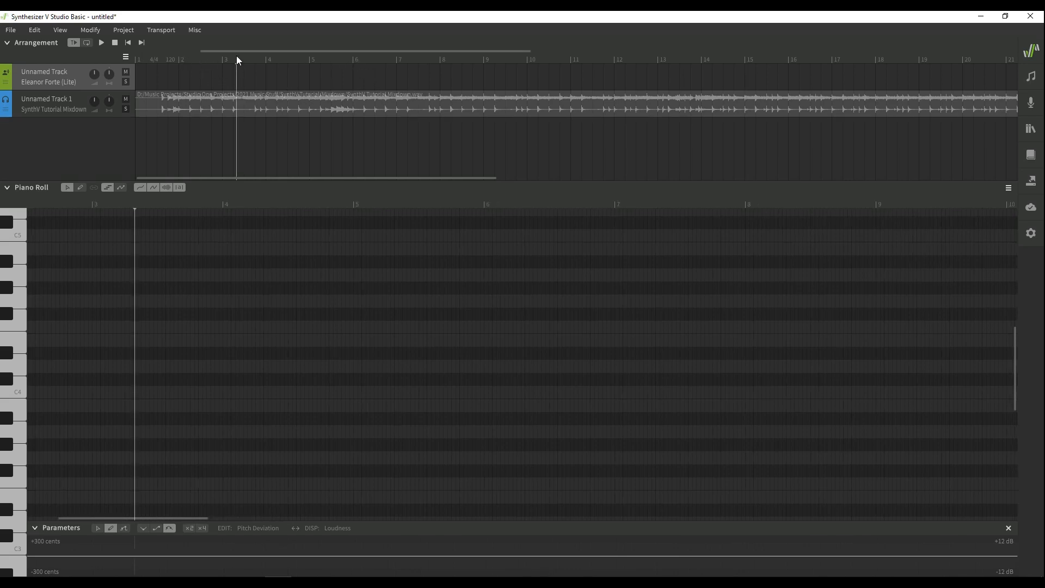
left_click(277, 57)
left_click(325, 57)
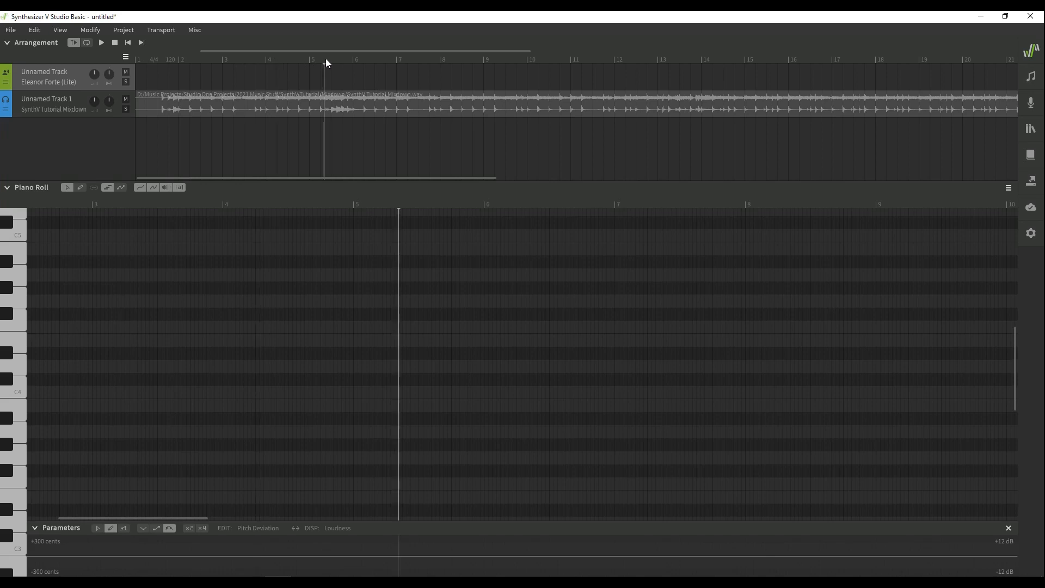
left_click(353, 60)
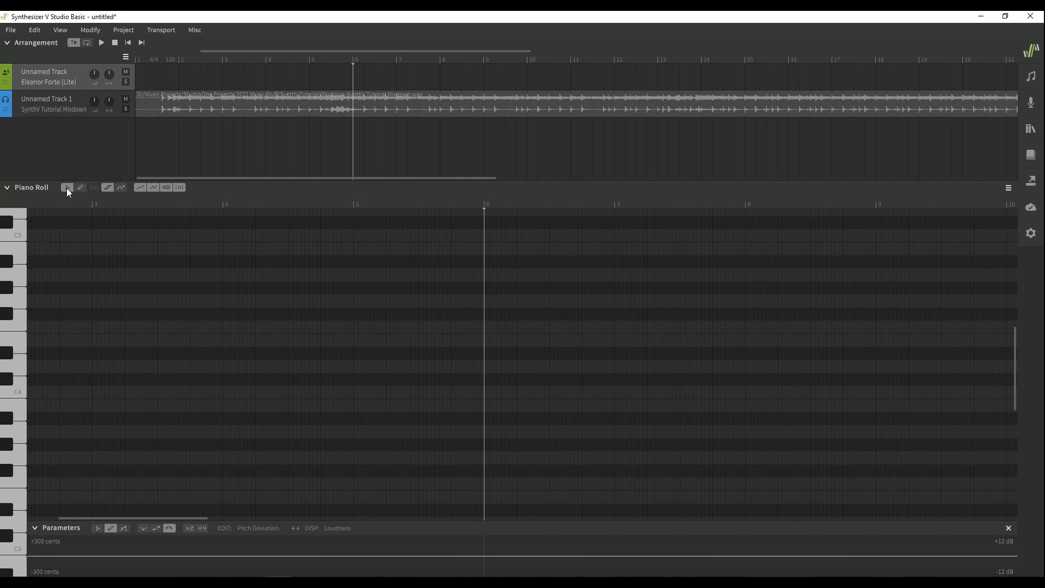
Step: Add a one-beat F4 note at measure 4, followed directly by a one-beat E4 note and a three-beat G4 note
double_click(227, 326)
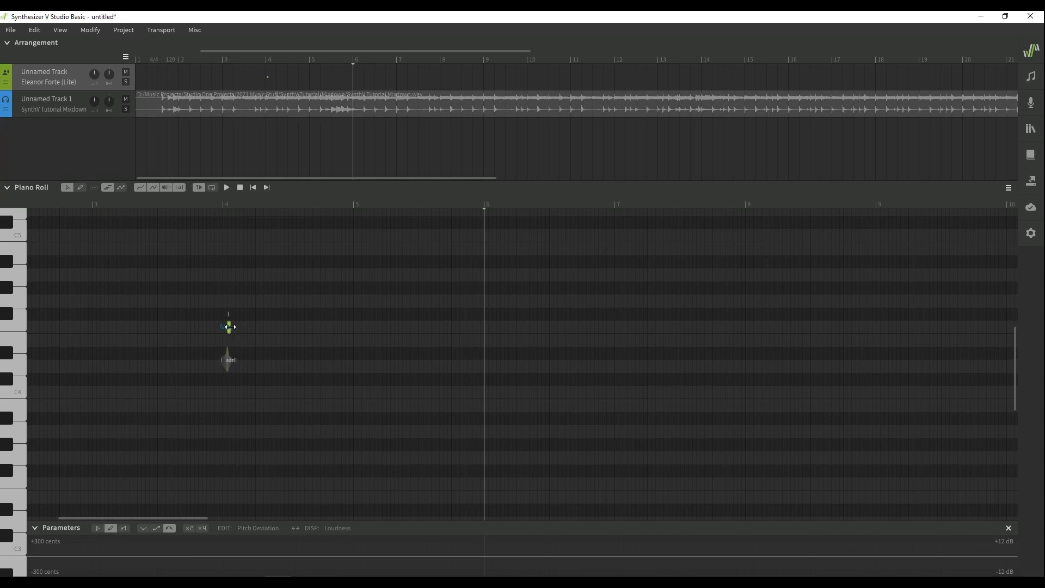
left_click_drag(233, 326, 254, 328)
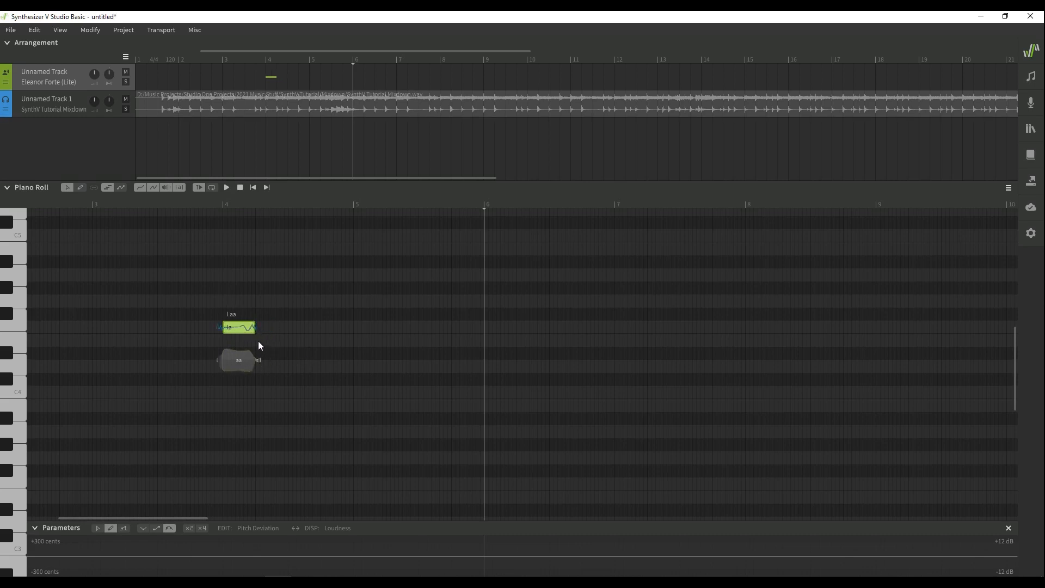
left_click(258, 341)
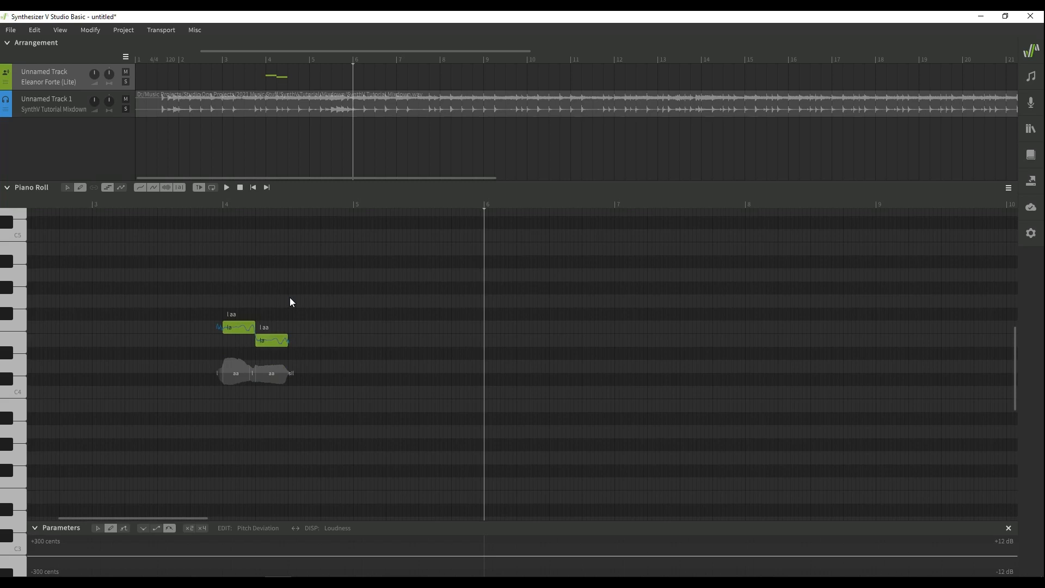
left_click_drag(290, 298, 388, 302)
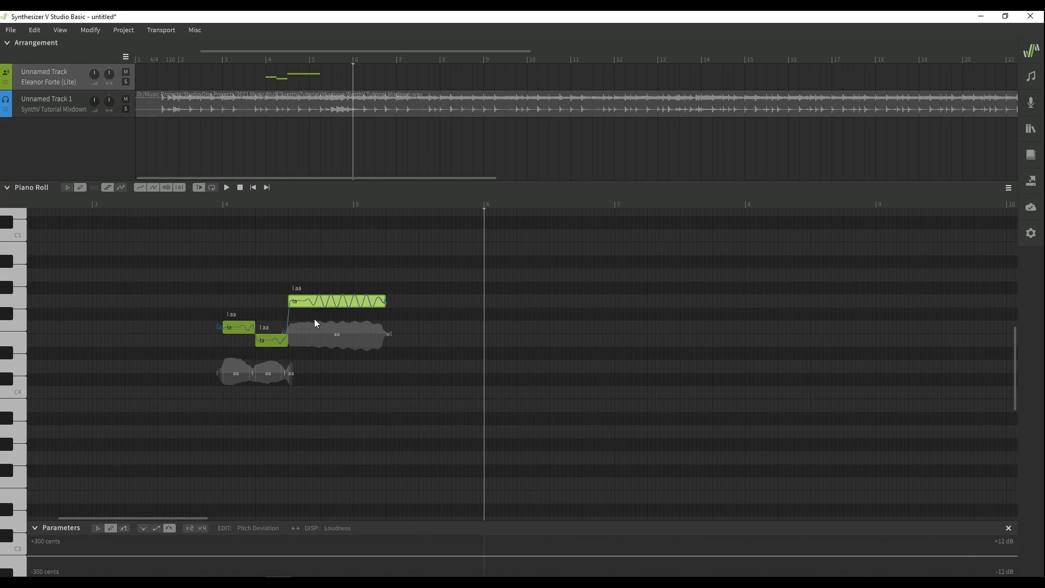
Step: Draw an A#4 note about six beats long above the existing phrase and undo it
left_click_drag(197, 262, 394, 262)
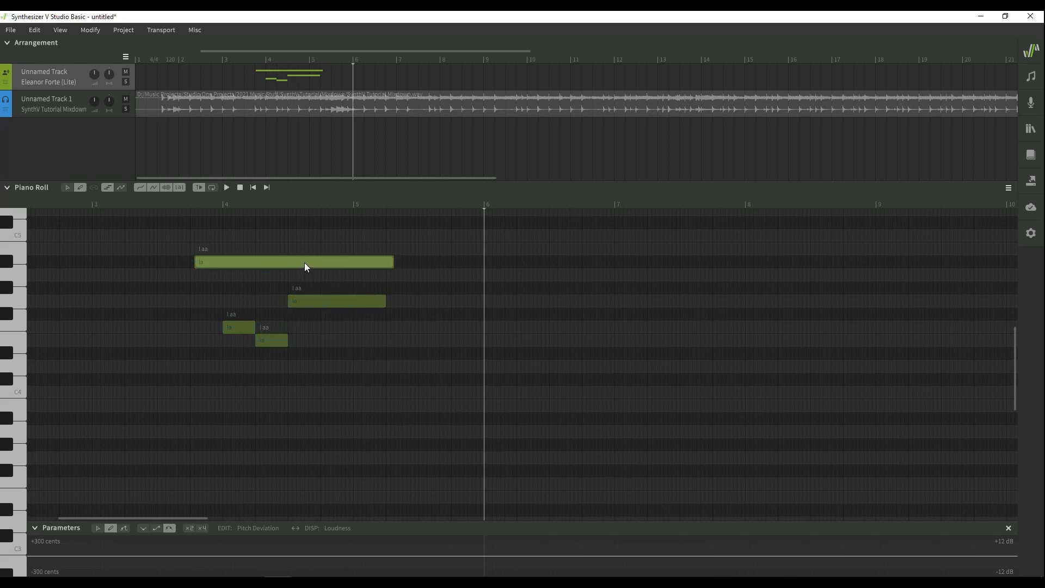
key("ctrl+z")
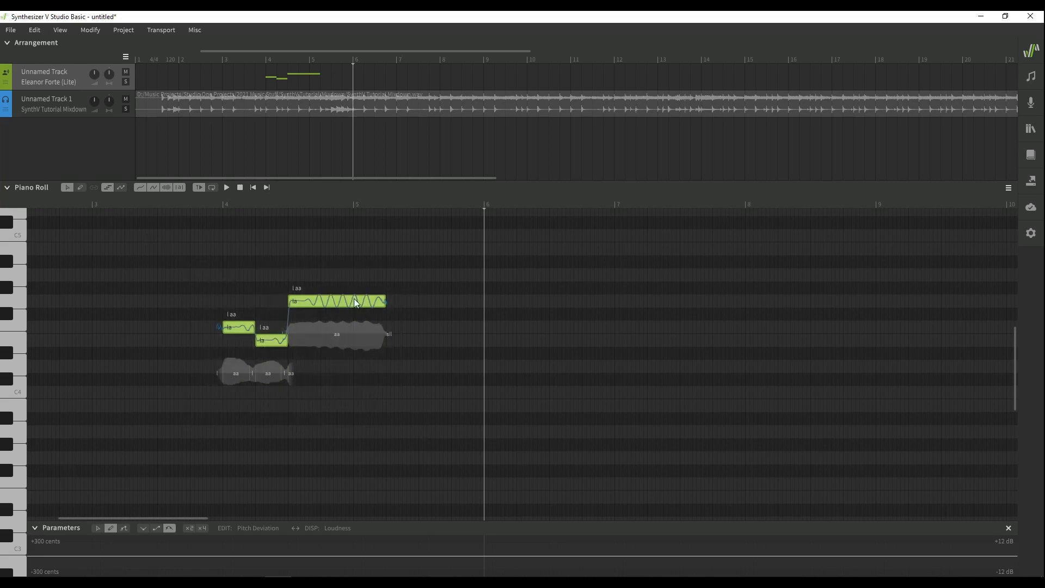
Step: Move the three selected notes together up one semitone and about 1.75 beats earlier
left_click_drag(332, 302, 372, 381)
key("ctrl+z")
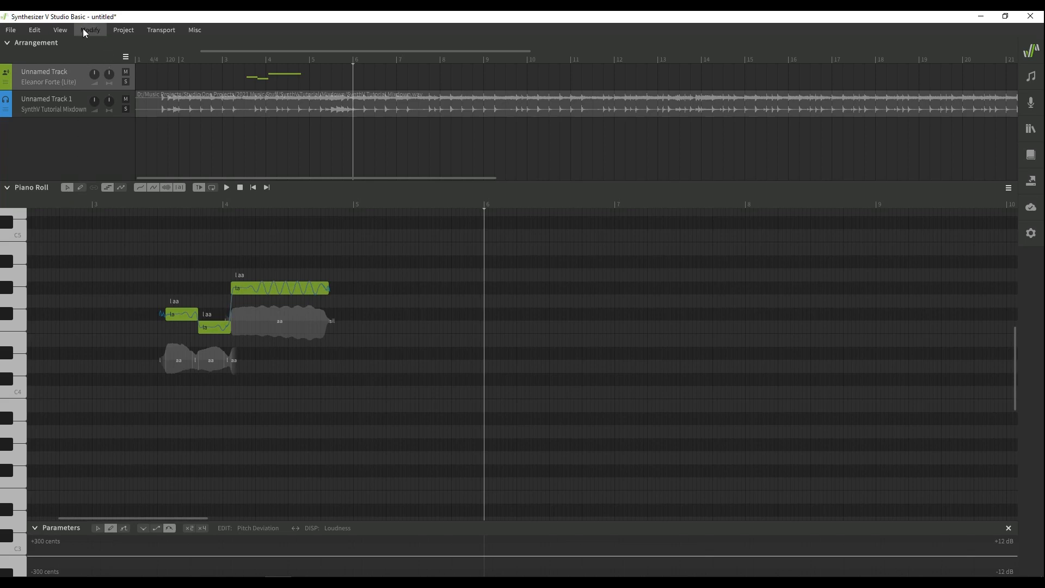
Step: Check the available piano roll editing tools and add a one-beat G#4 note at measure 5
left_click(61, 32)
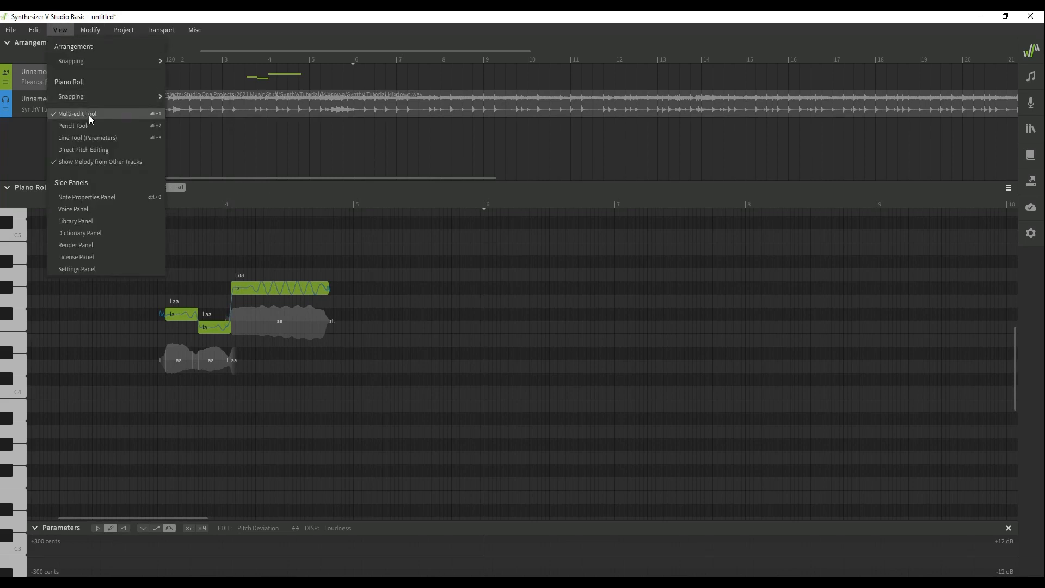
left_click(246, 32)
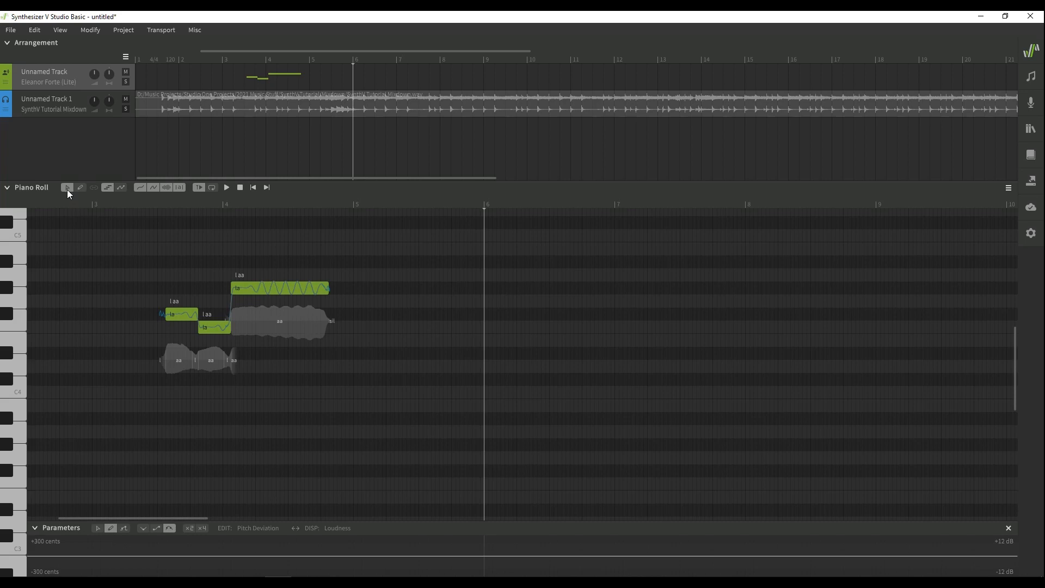
left_click(354, 289)
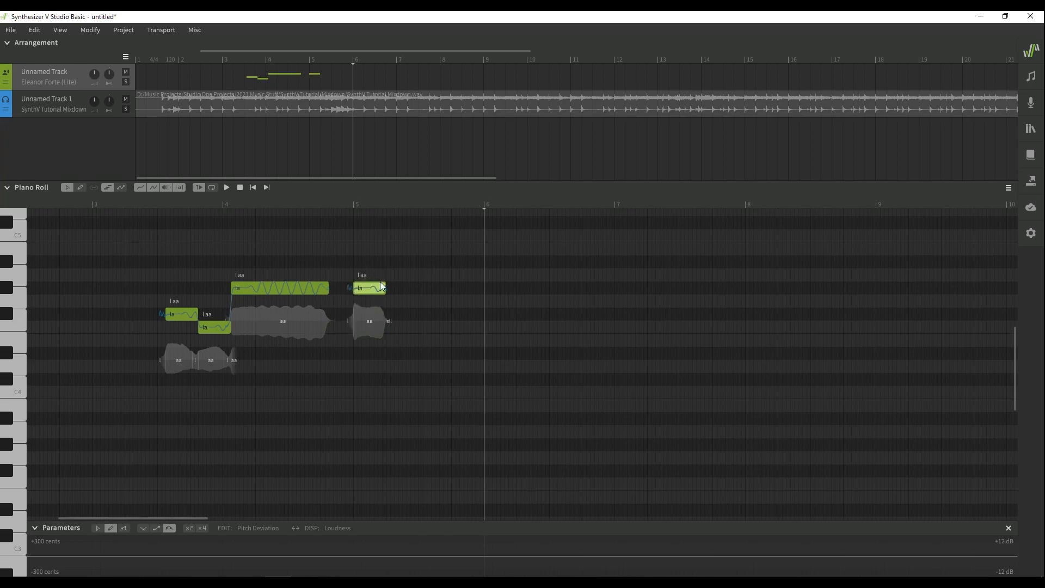
Step: Select the two G#4 notes with a marquee, and undo a trial edit drawn across the phrase
left_click_drag(157, 239, 414, 295)
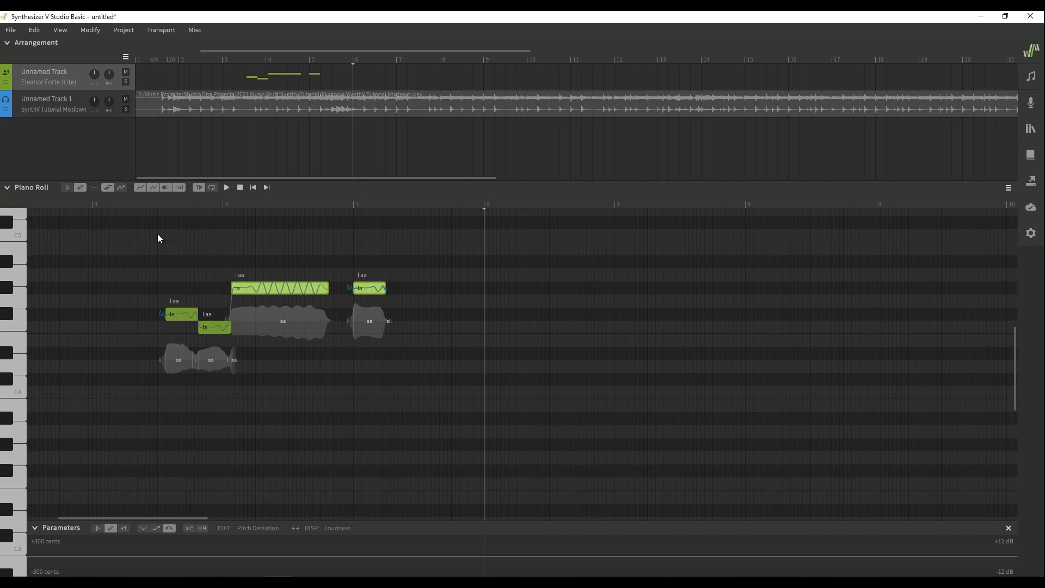
left_click_drag(158, 238, 318, 338)
key("ctrl+z")
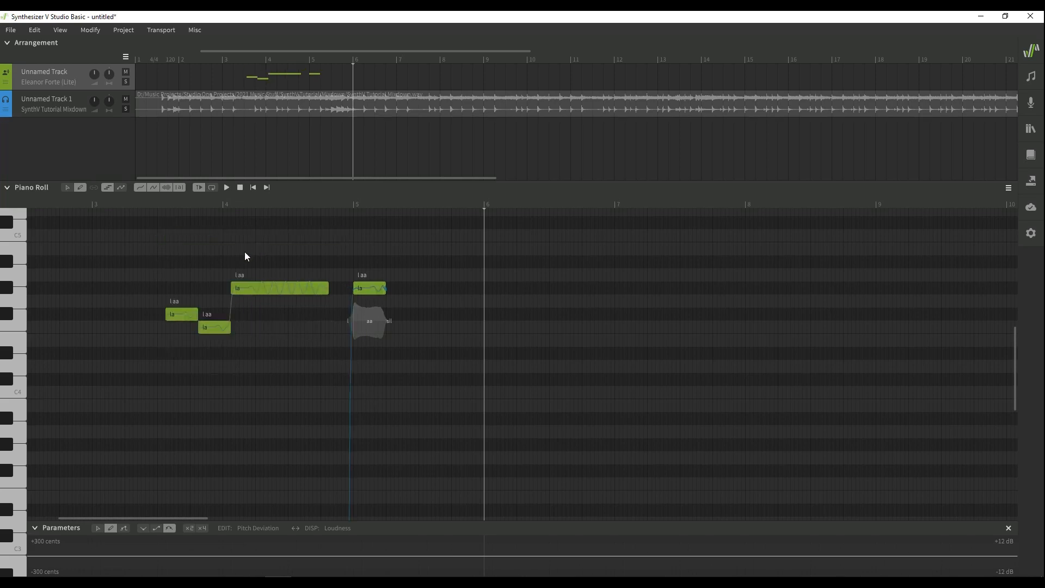
Step: Clear the practice notes, starting with the G#4 at measure 5, and undo a trial A4 note drawn across them
right_click(365, 289)
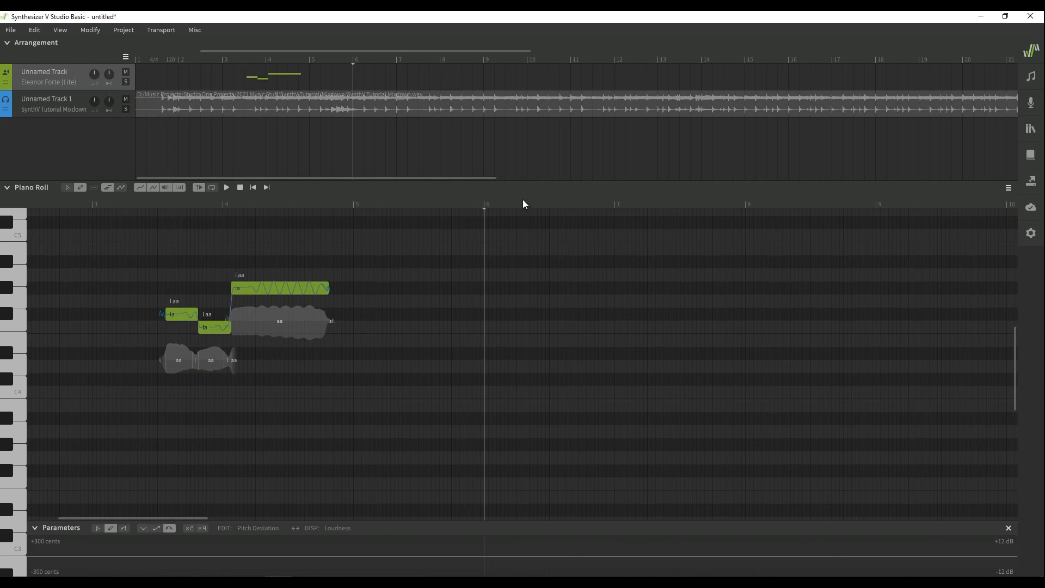
mouse_move(138, 274)
left_mouse_down()
mouse_move(207, 325)
mouse_move(364, 392)
left_mouse_up()
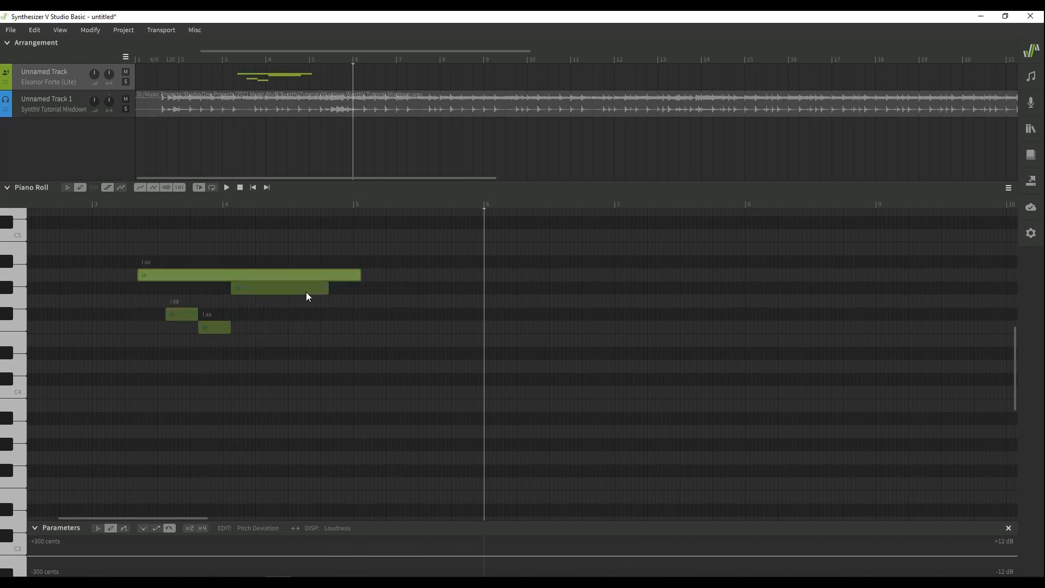
key("ctrl+z")
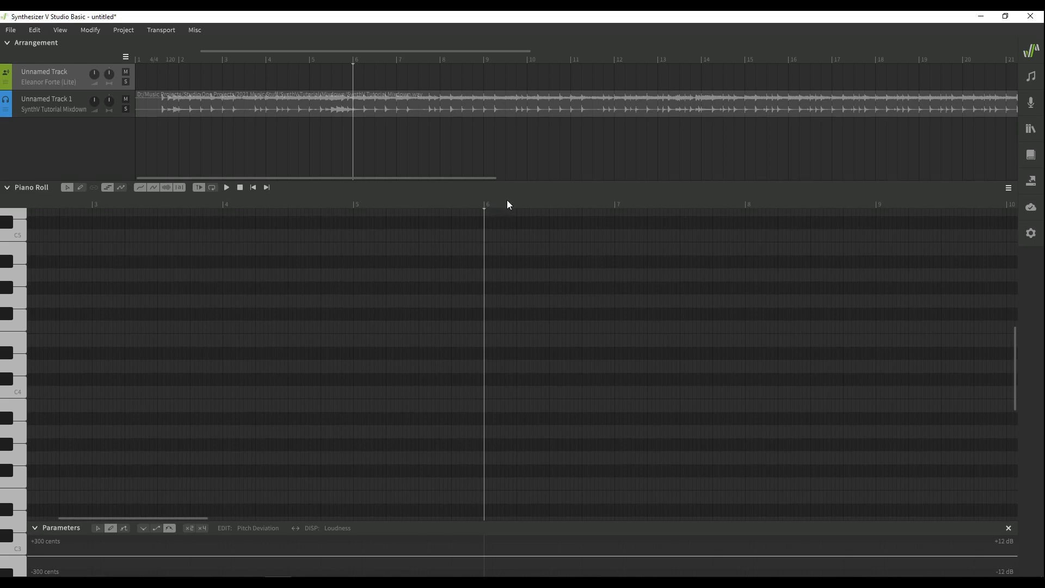
Step: Play the instrumental, set the playhead at measure 6, and audition piano keys around D4 to find the starting pitch
key("space")
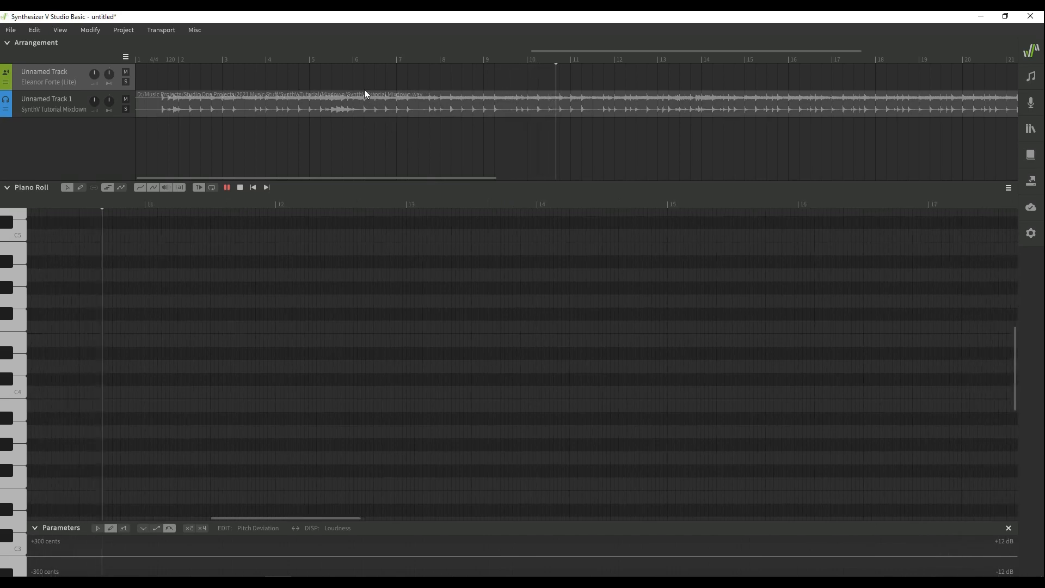
left_click(351, 61)
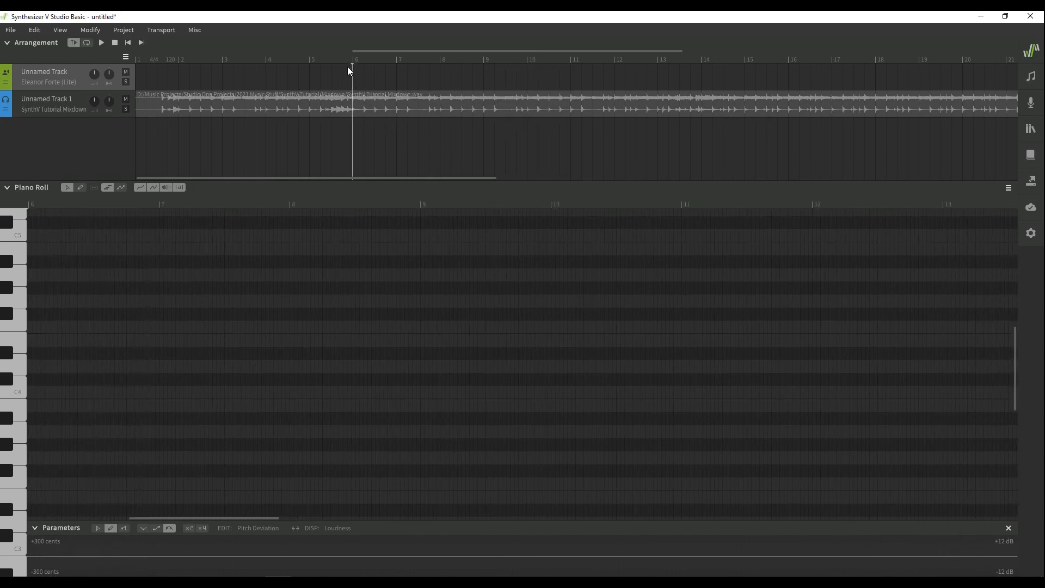
left_click(18, 384)
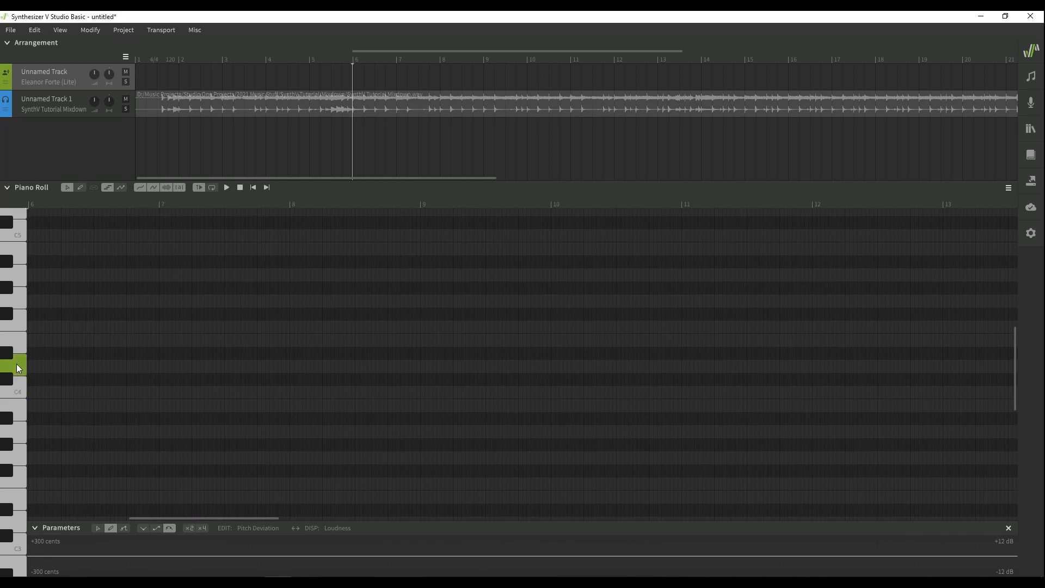
scroll(19, 378, "up", 1)
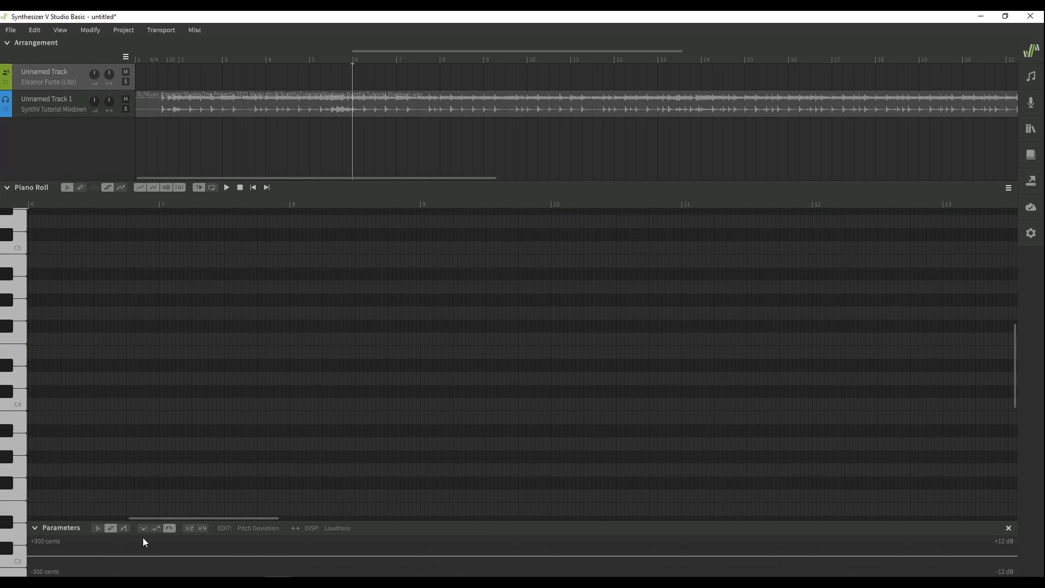
left_click_drag(155, 518, 136, 516)
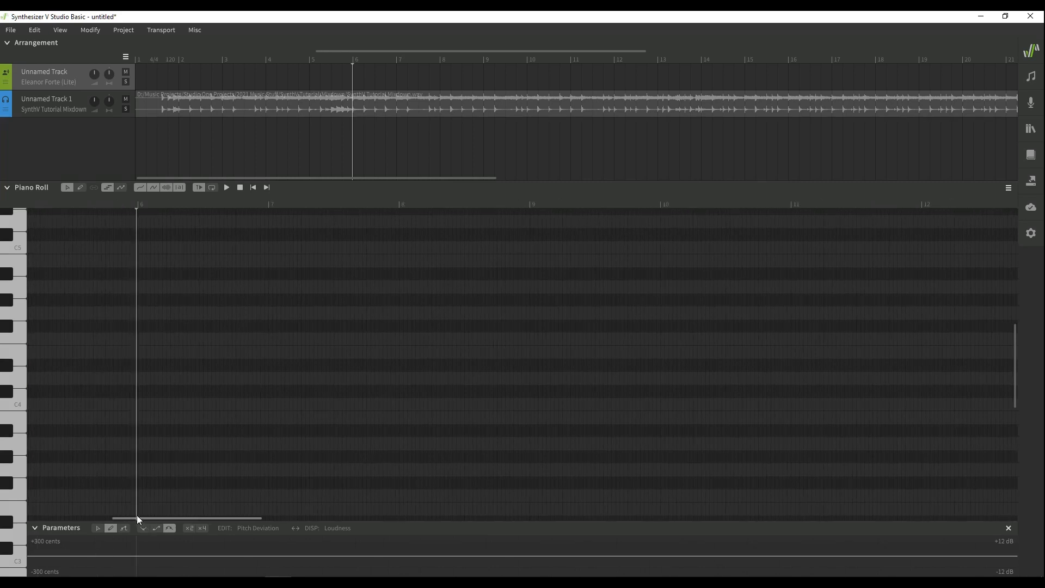
left_click(19, 363)
Step: Add a one-beat F4 note at the start of measure 6 and play it against the instrumental
left_click(140, 341)
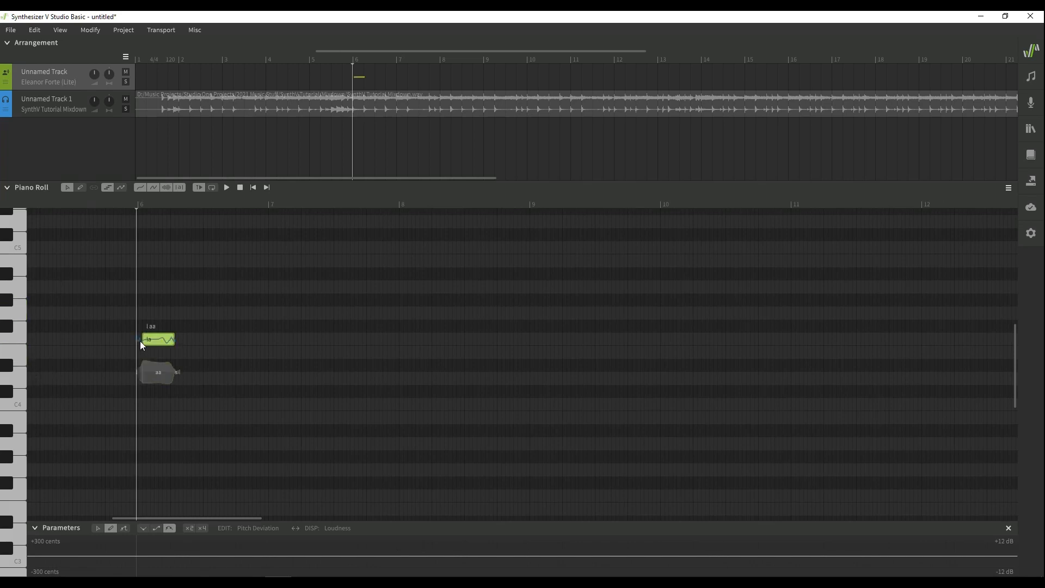
left_click_drag(147, 343, 143, 343)
left_click(101, 207)
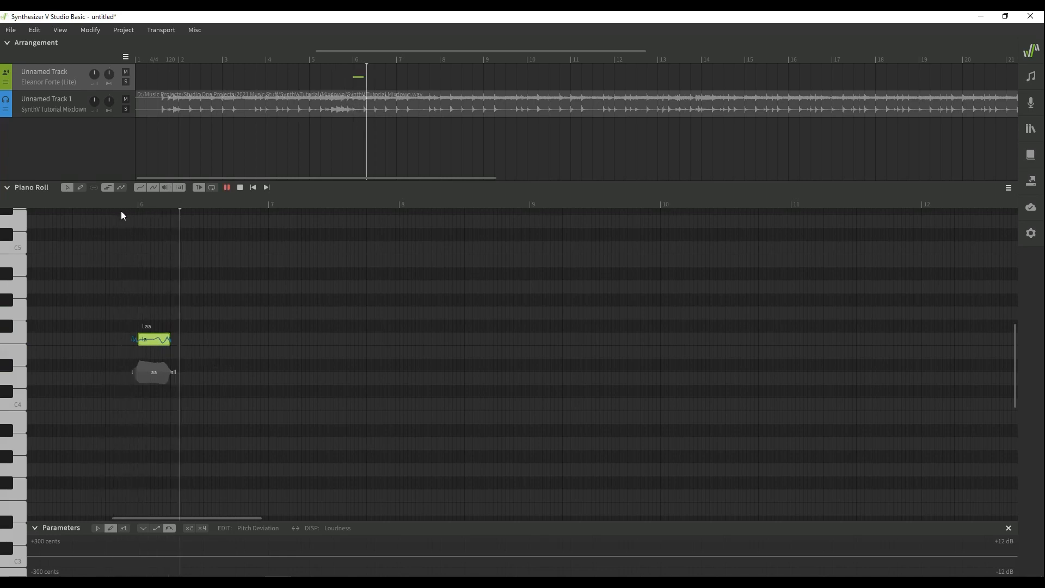
left_click(108, 204)
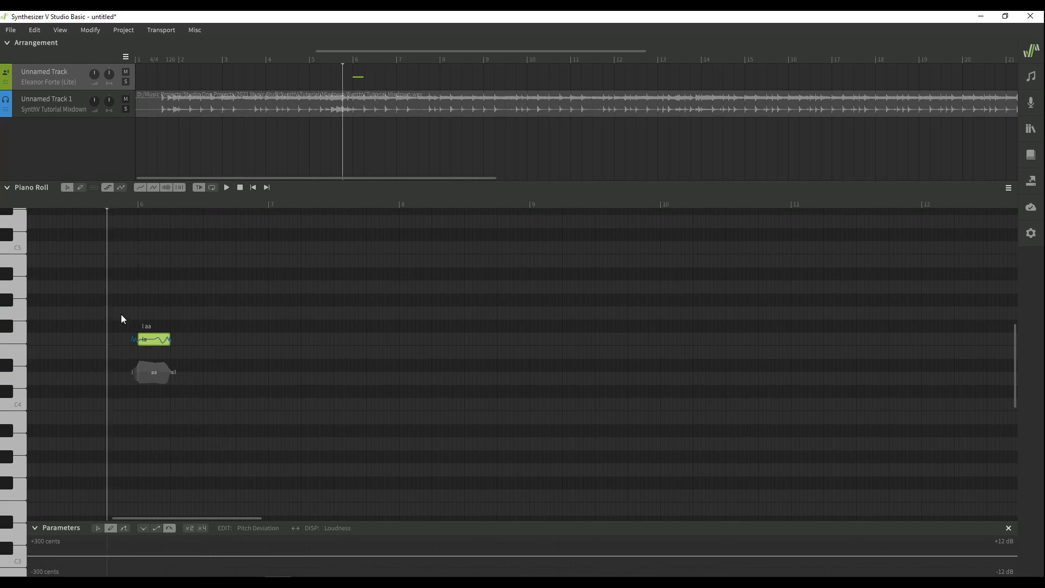
key("space")
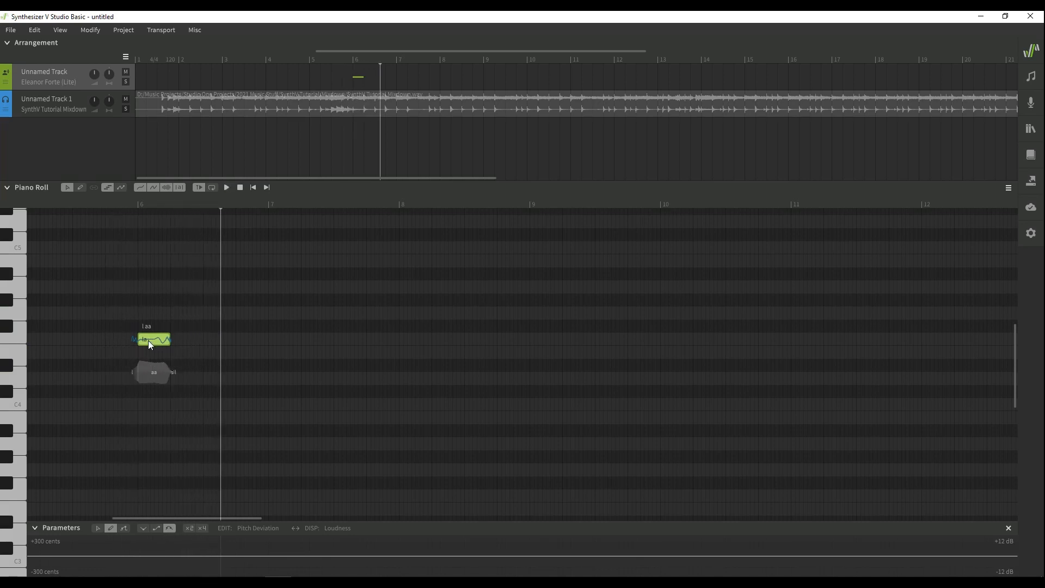
Step: Lower the measure 6 note to E4 and check its pitch against the instrumental
left_click(127, 206)
key("space")
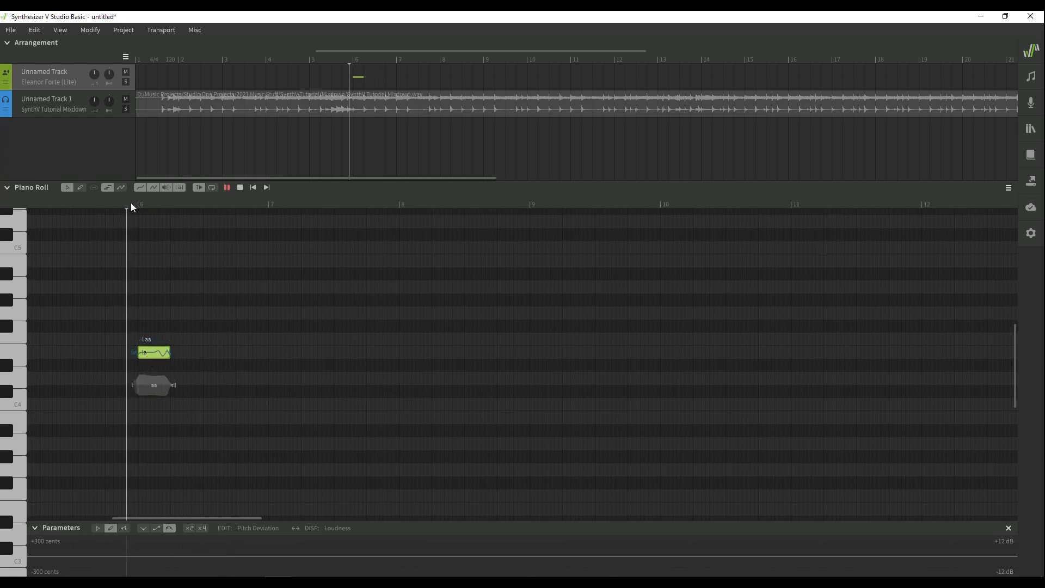
key("space")
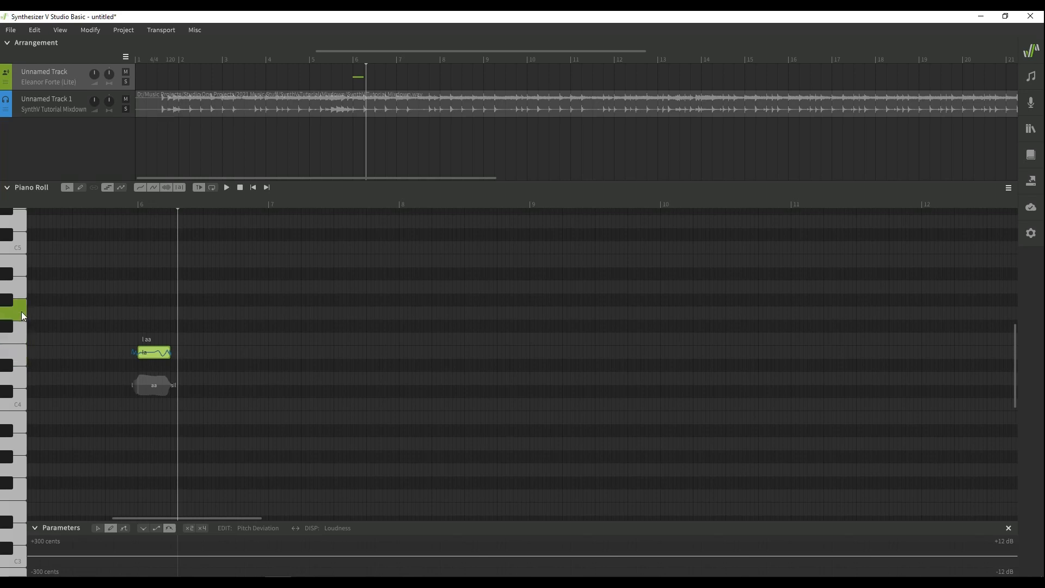
Step: Continue measure 6 with one-beat notes G4, G4 and E4 on beats two, three and four
double_click(174, 311)
left_click_drag(192, 313, 206, 312)
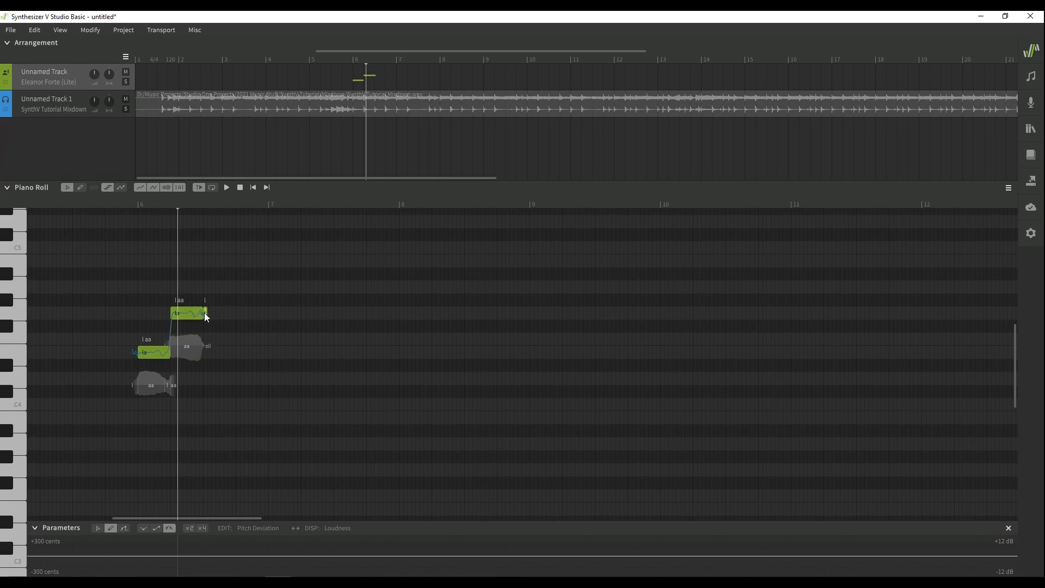
double_click(205, 312)
left_click_drag(212, 313, 234, 313)
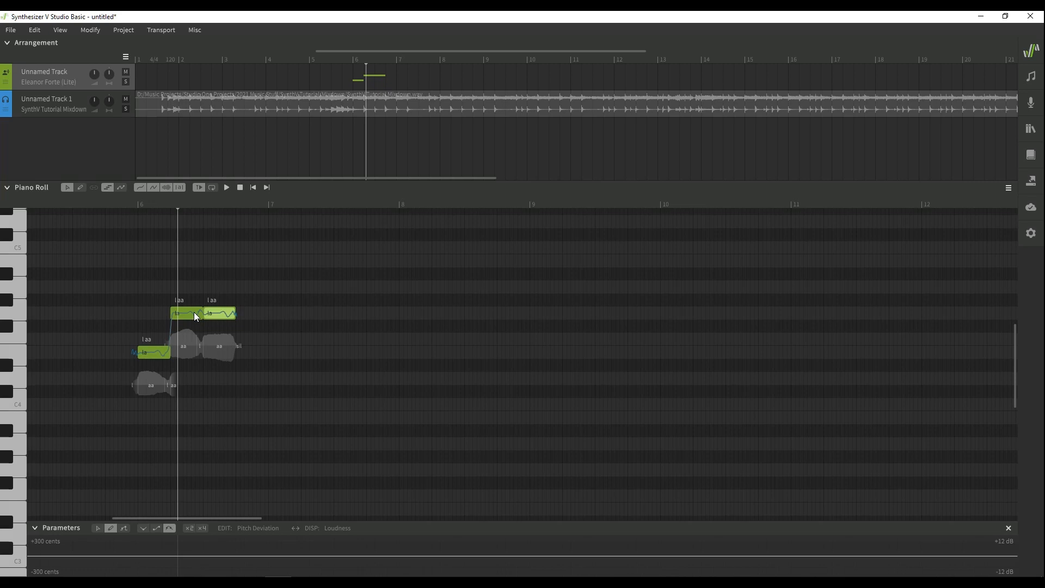
double_click(240, 352)
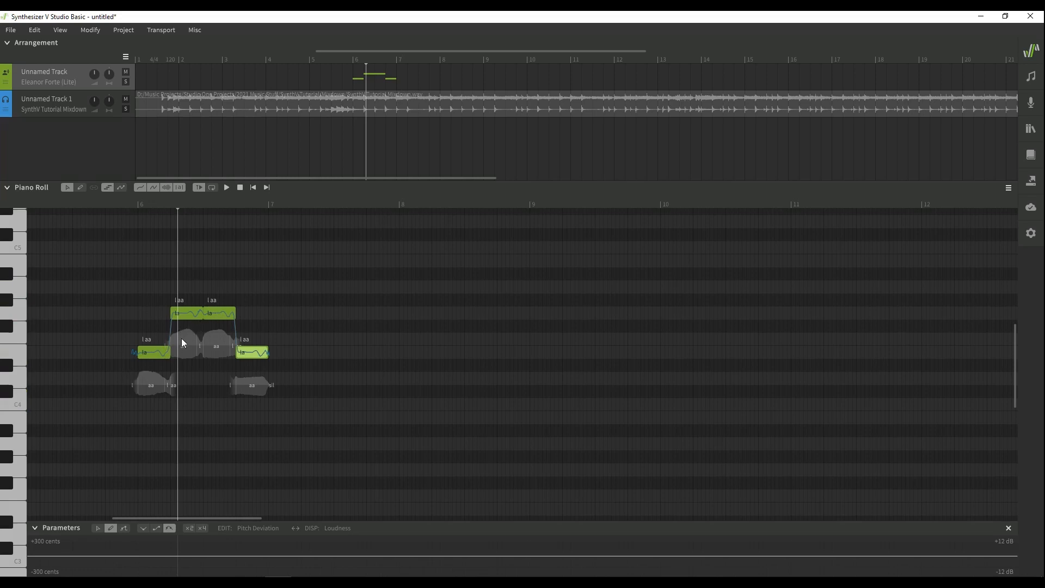
Step: Fill measure 7 with consecutive one-beat notes G4, E4, A4 and C4
left_click(270, 314)
double_click(272, 314)
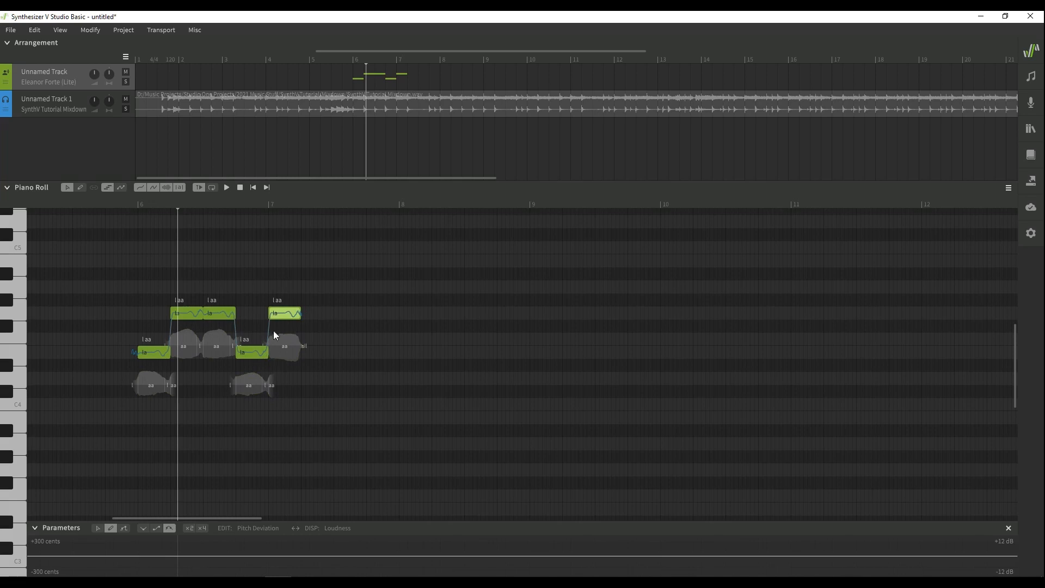
double_click(302, 352)
double_click(337, 287)
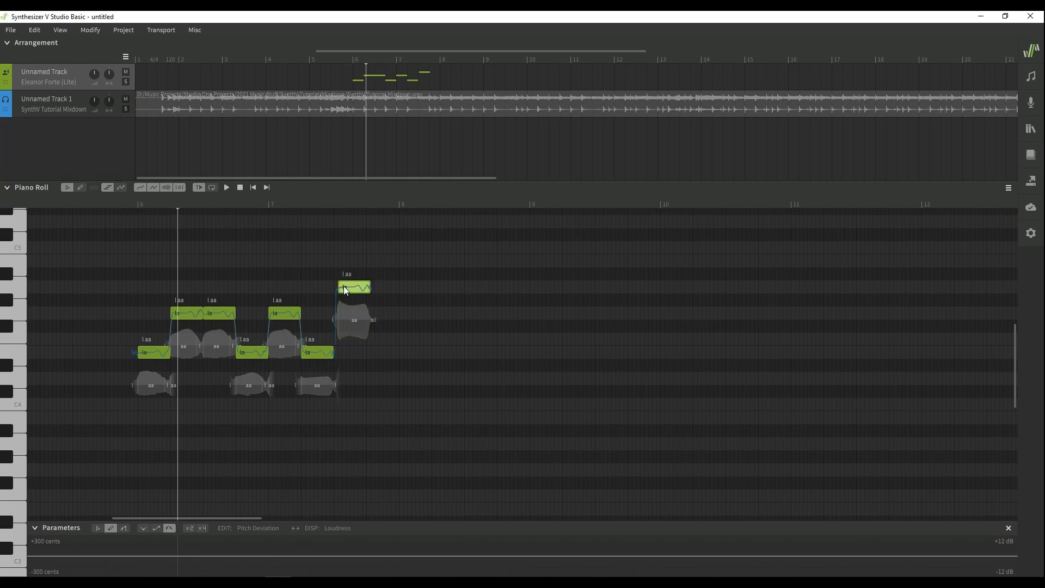
left_click_drag(344, 285, 339, 286)
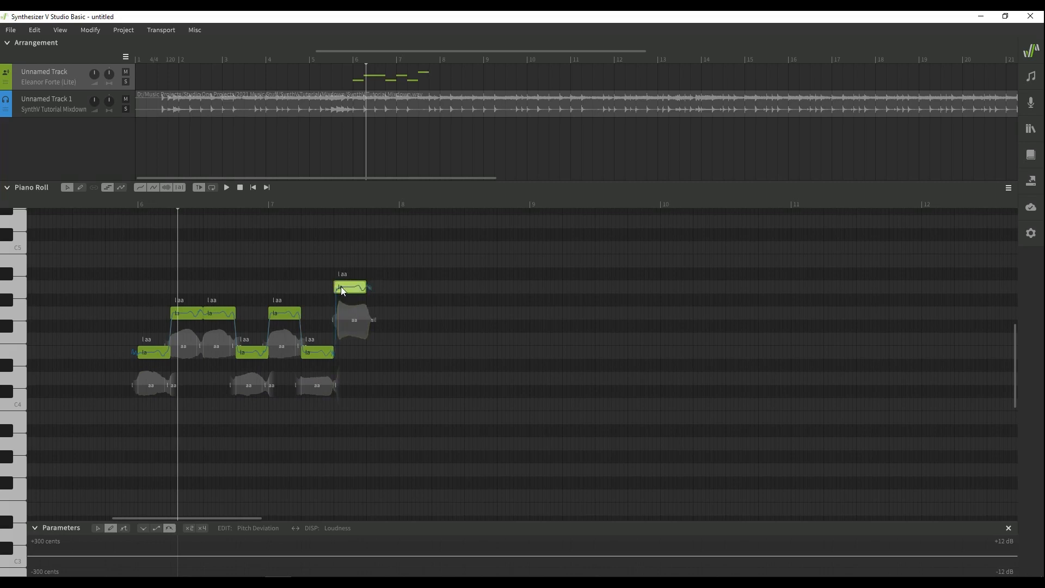
double_click(368, 404)
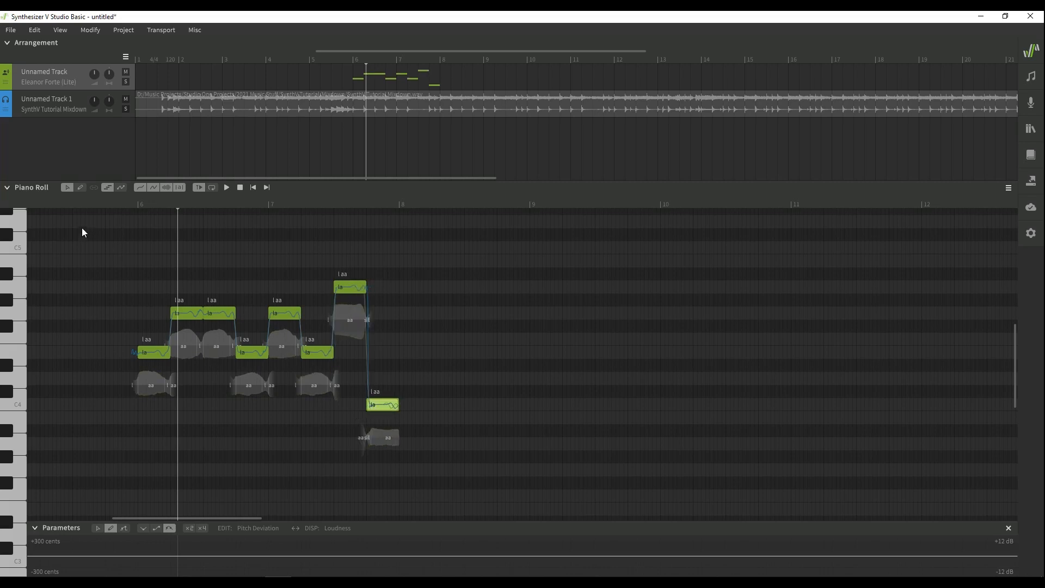
Step: Play back the melody and shorten measure 6's second G4 and following E4 to about half a beat each, placed back to back
left_click(117, 206)
key("space")
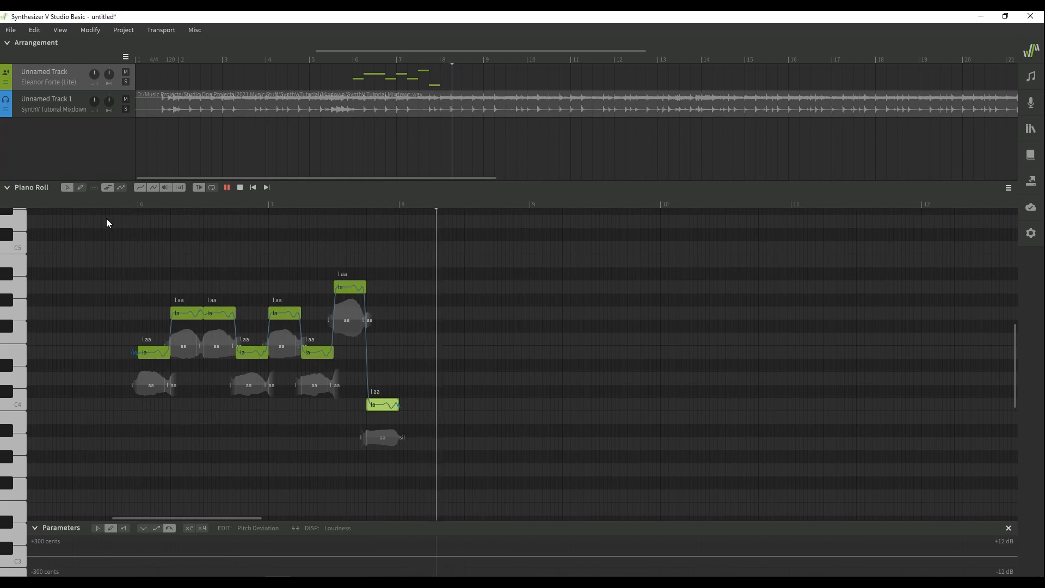
key("space")
left_click(111, 201)
key("space")
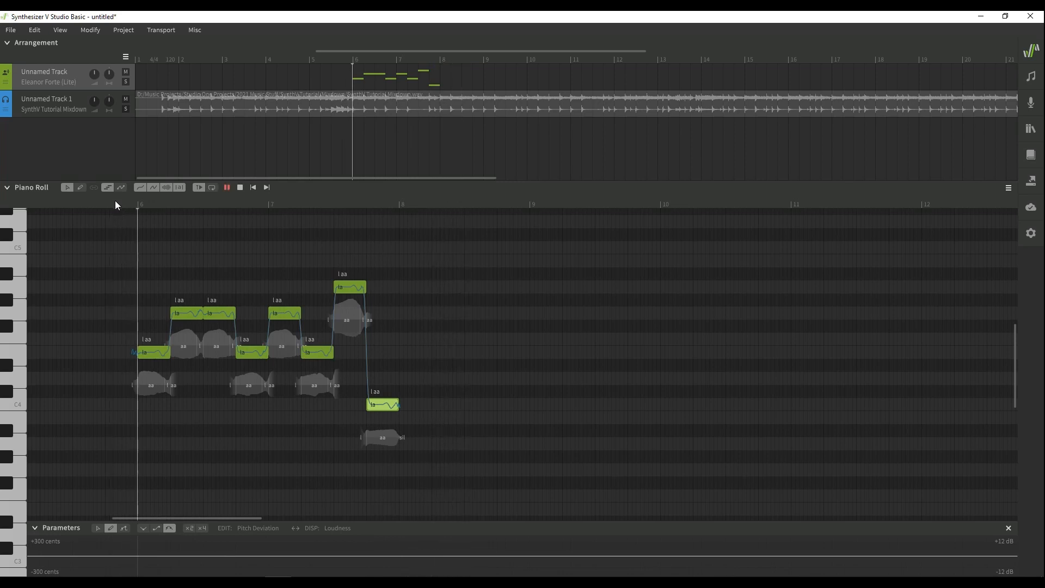
key("space")
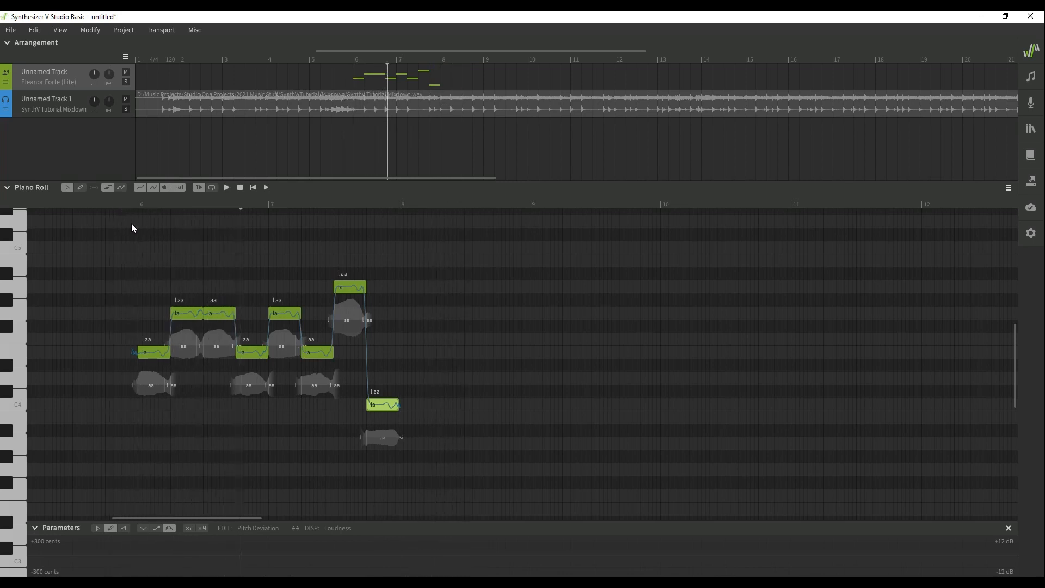
left_click_drag(234, 314, 220, 313)
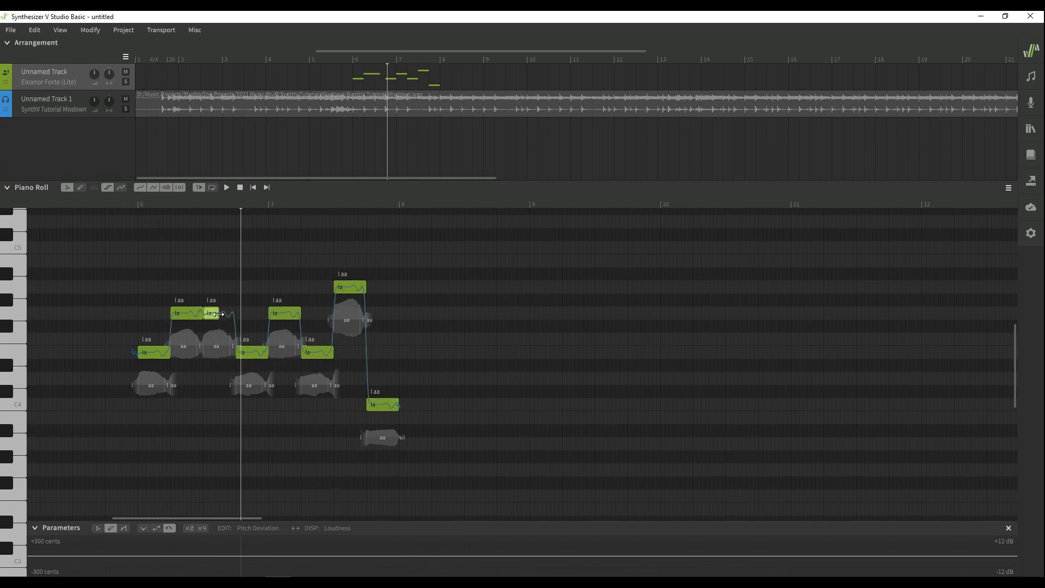
left_click_drag(254, 351, 236, 354)
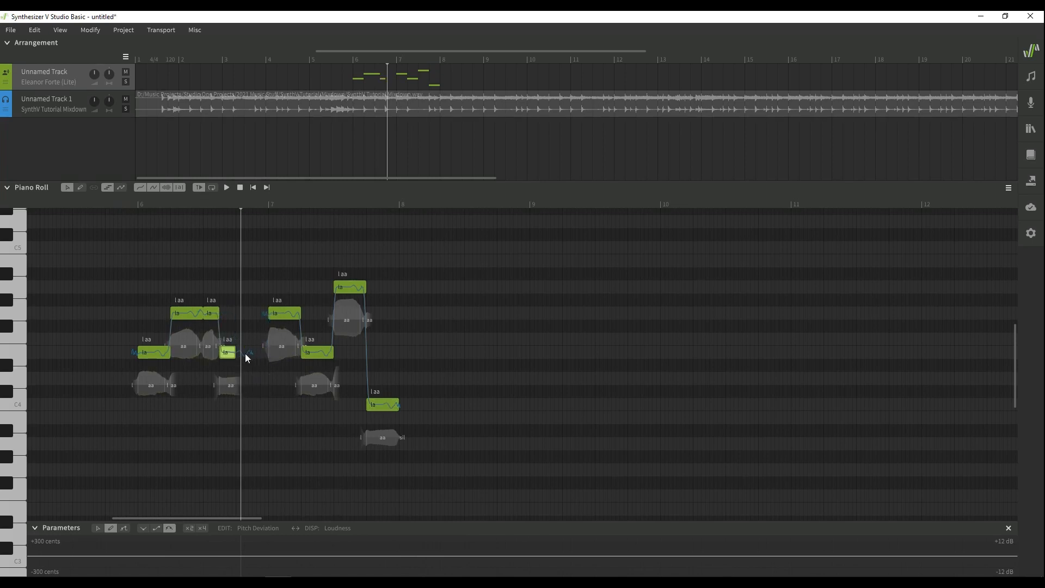
Step: Play back the phrase and shift the next G4 and E4 notes earlier, shortening each to about half a beat
left_click(116, 203)
key("space")
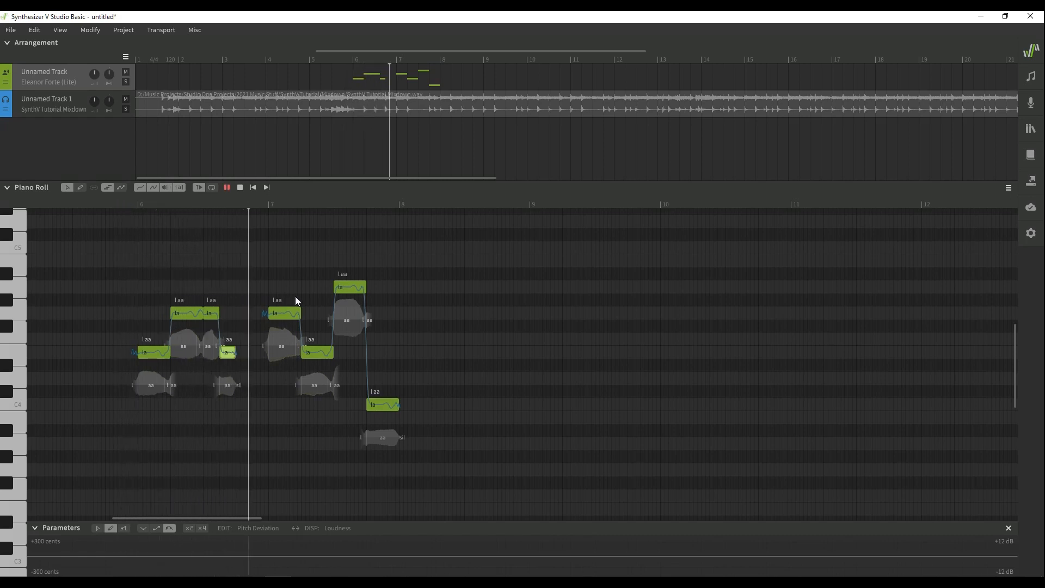
key("space")
left_click(279, 314)
left_click_drag(278, 313, 250, 312)
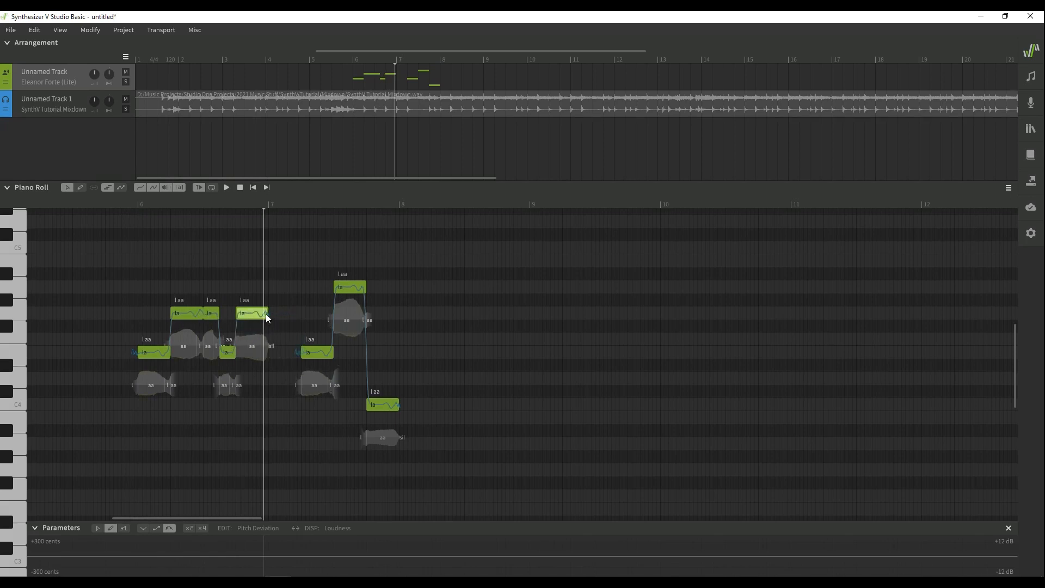
left_click_drag(268, 313, 256, 314)
left_click_drag(301, 351, 257, 351)
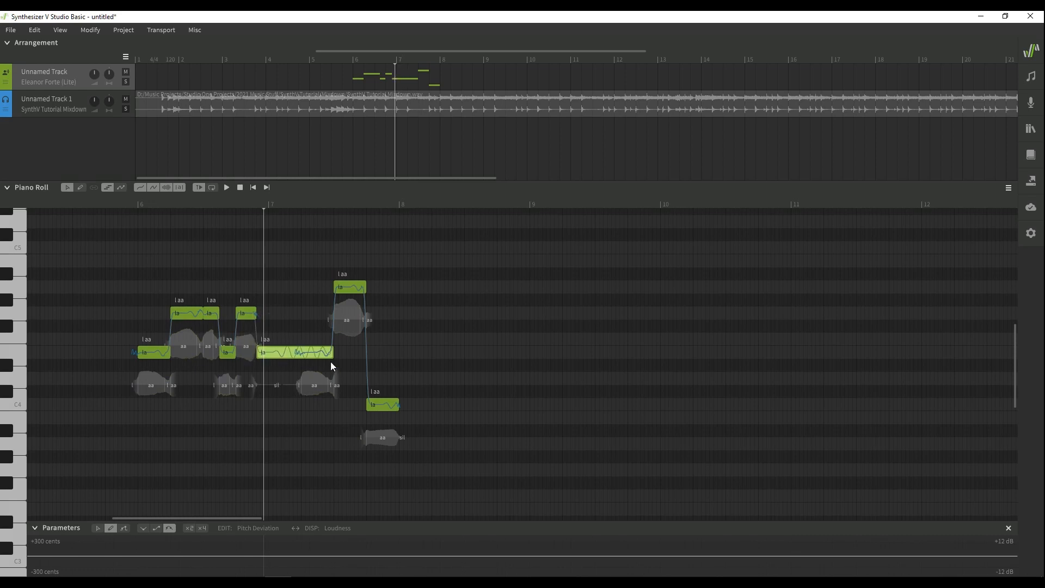
left_click_drag(333, 355, 272, 352)
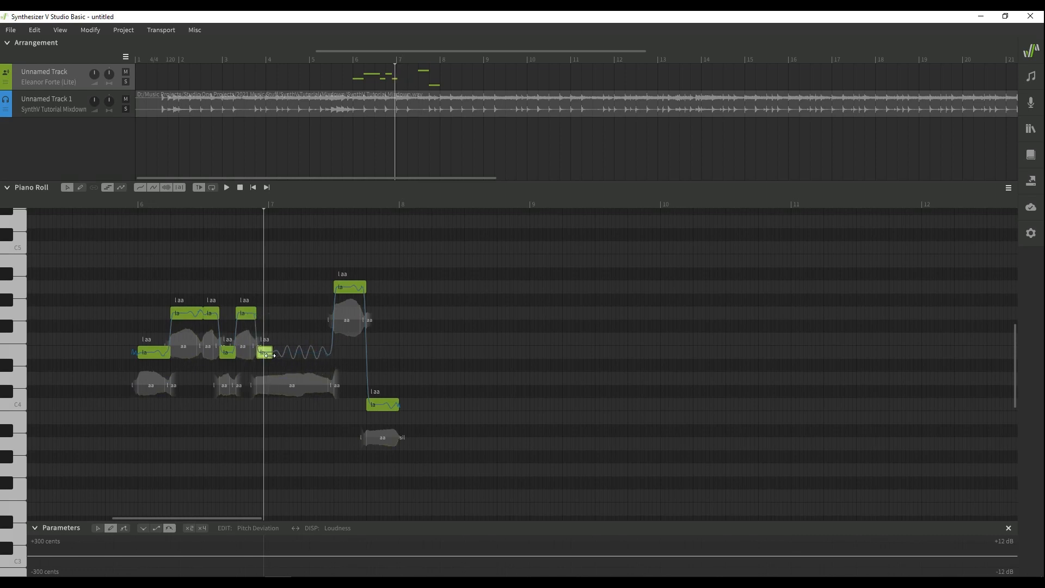
left_click_drag(256, 311, 252, 311)
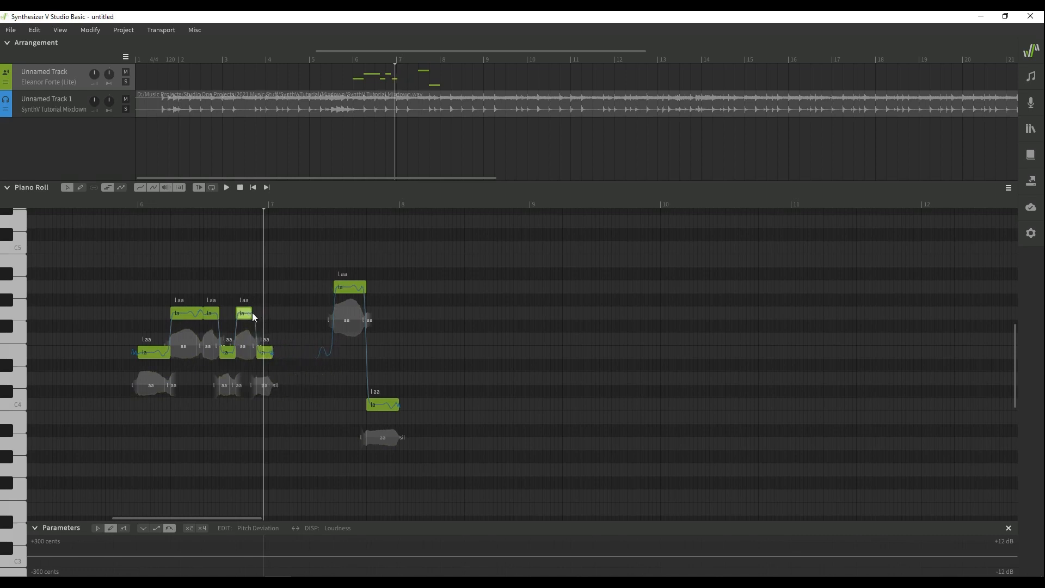
Step: Scroll and zoom the piano roll until the phrase from measure 6 to 8 shows at a larger scale
scroll(403, 358, "right", 4)
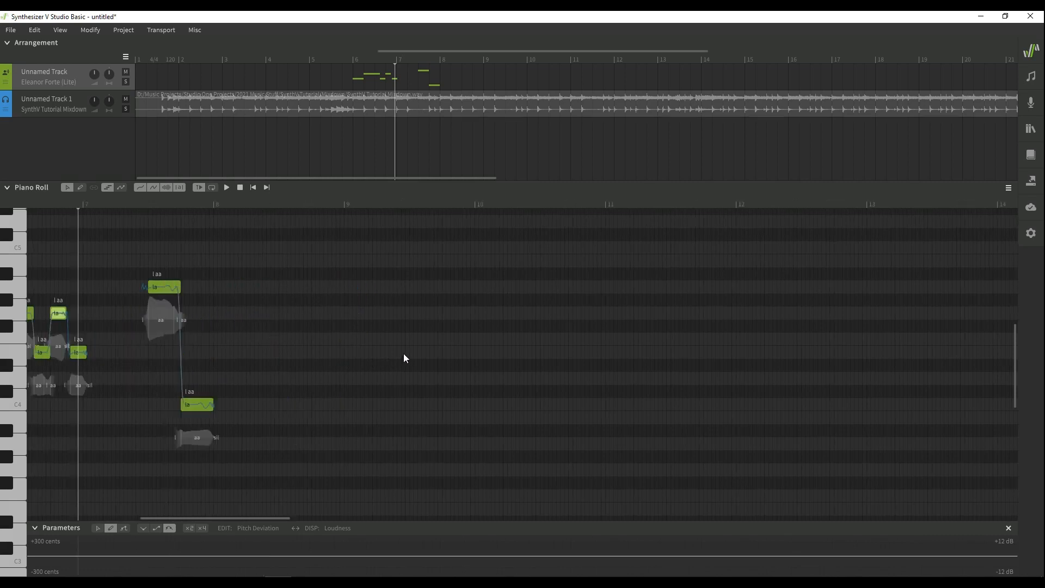
left_click_drag(239, 516, 189, 515)
scroll(520, 373, "right", 4)
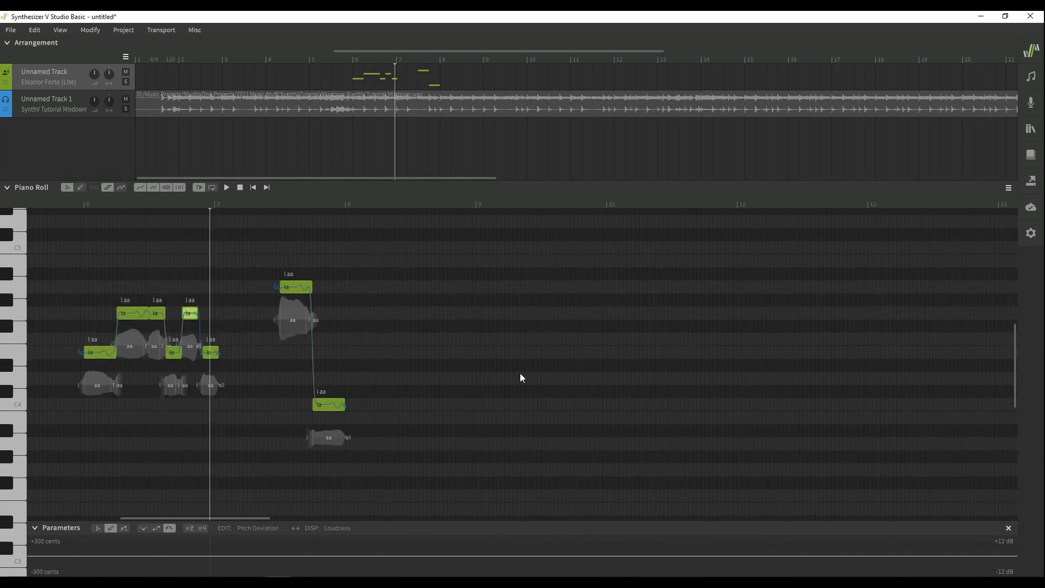
scroll(521, 373, "down", 2)
scroll(520, 371, "up", 3)
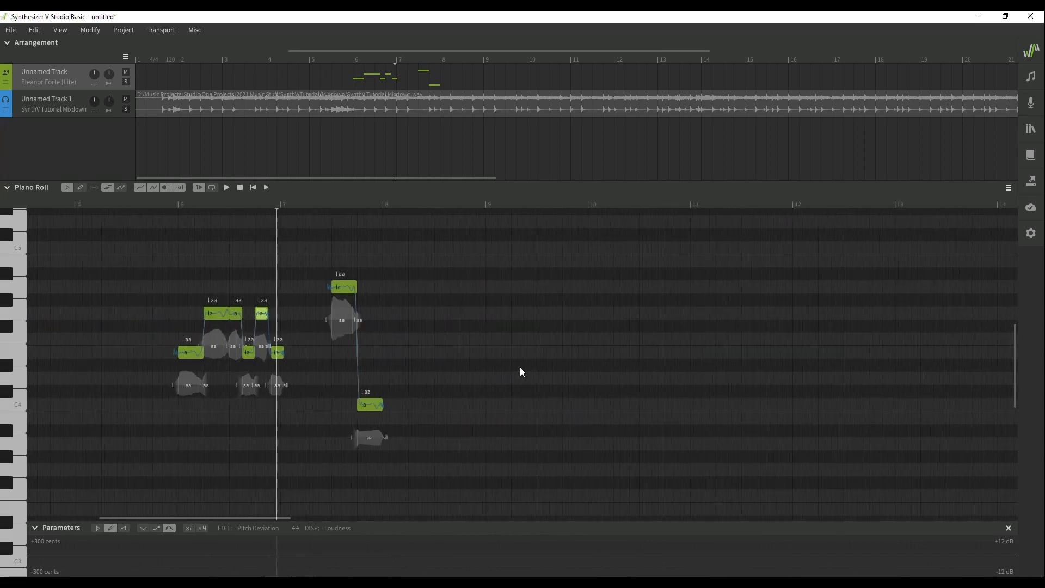
scroll(520, 368, "up", 1)
left_click_drag(231, 519, 203, 515)
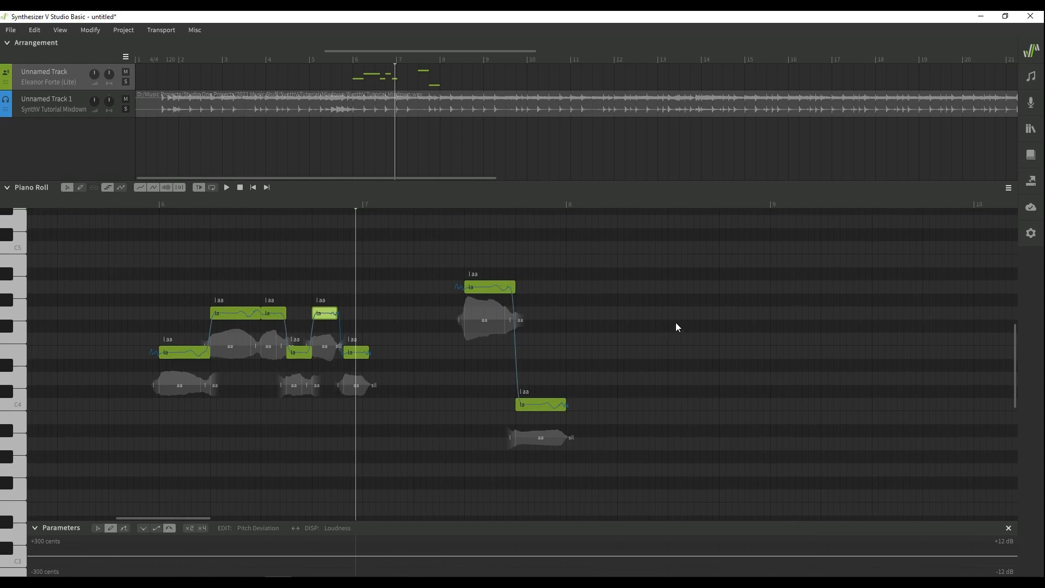
scroll(675, 323, "right", 10)
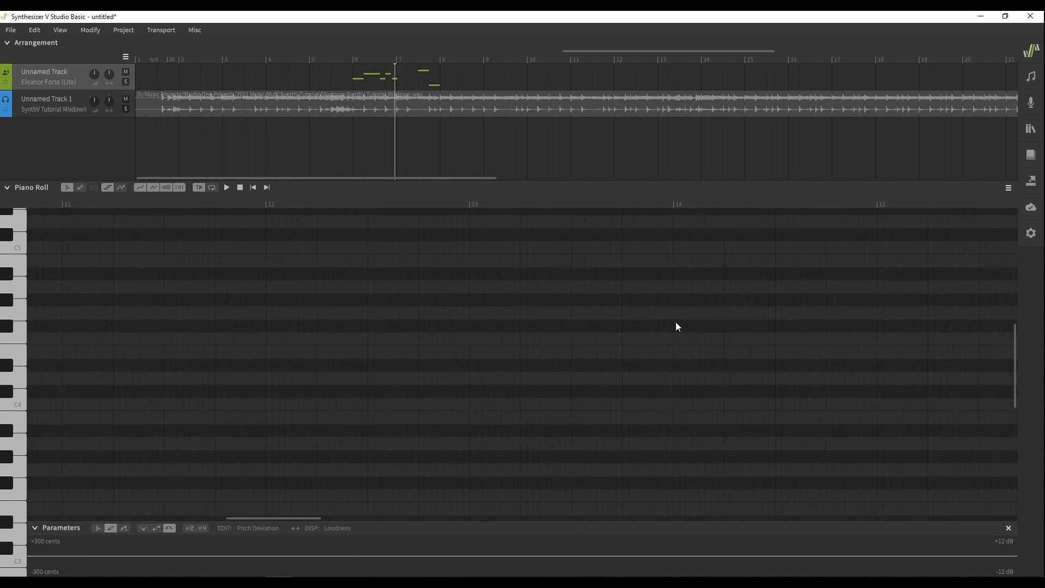
scroll(677, 326, "right", 2)
scroll(734, 275, "left", 4)
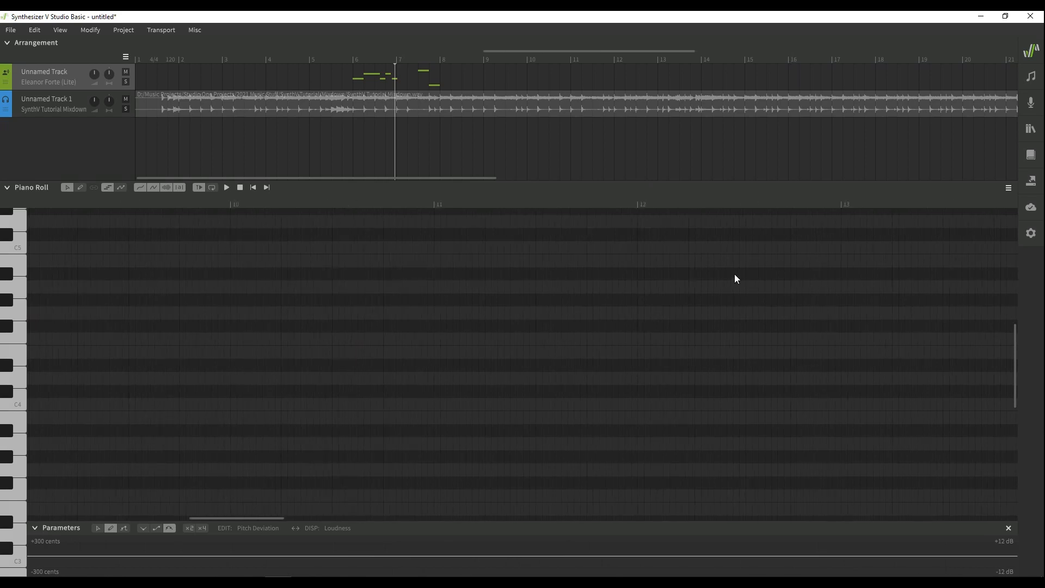
scroll(735, 277, "left", 8)
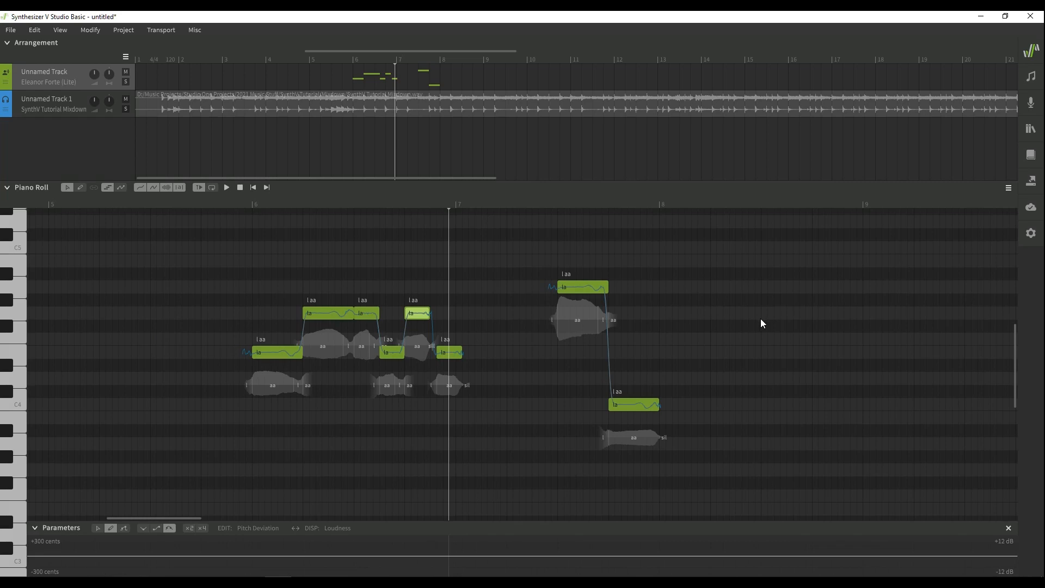
scroll(773, 332, "down", 5)
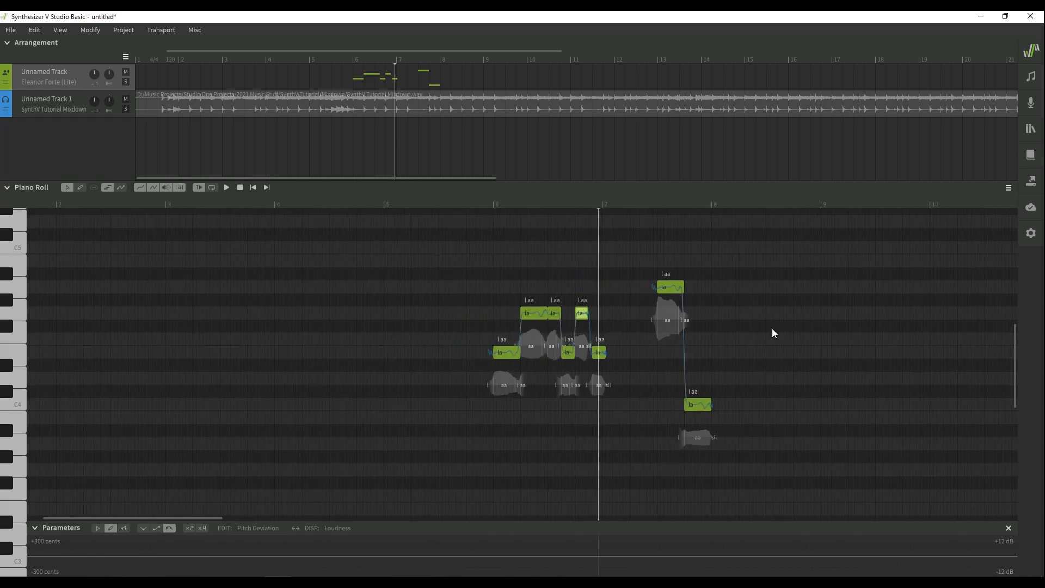
scroll(721, 338, "up", 6)
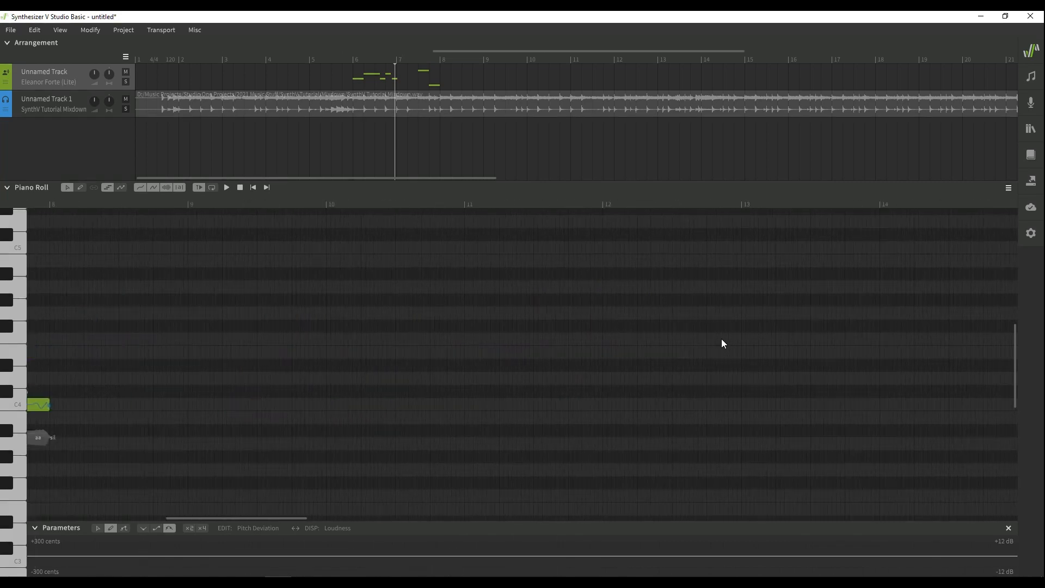
scroll(696, 335, "left", 5)
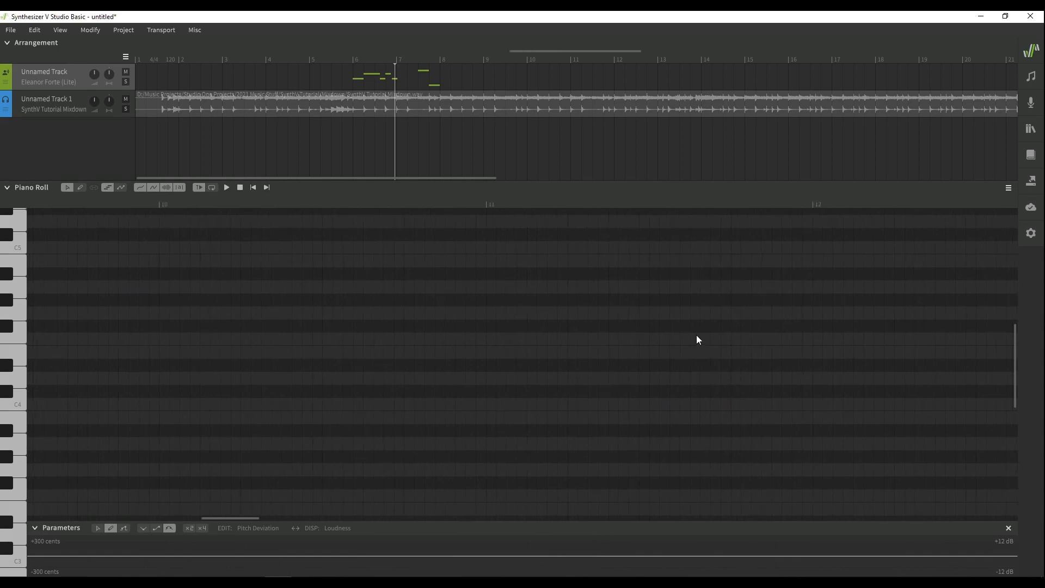
scroll(699, 337, "left", 2)
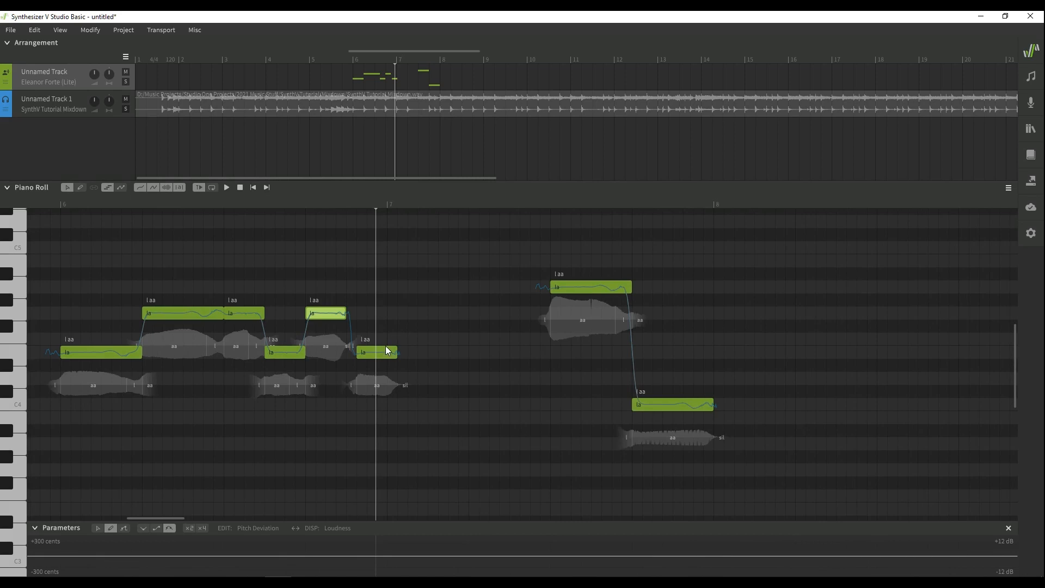
Step: Move the last E4 of measure 6 earlier to meet the preceding G4, and play back the phrase
left_click_drag(388, 351, 378, 351)
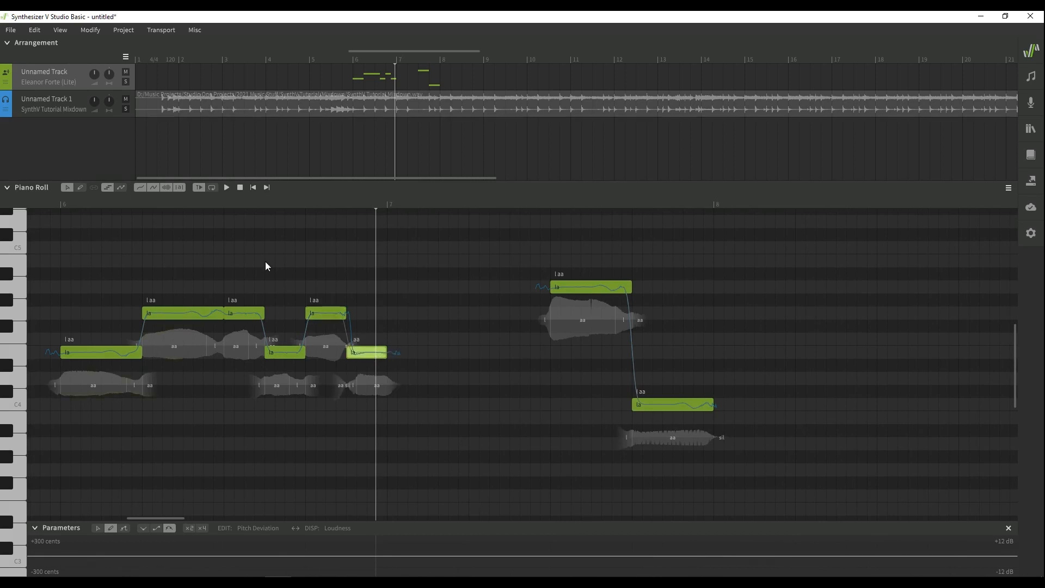
left_click(48, 201)
key("space")
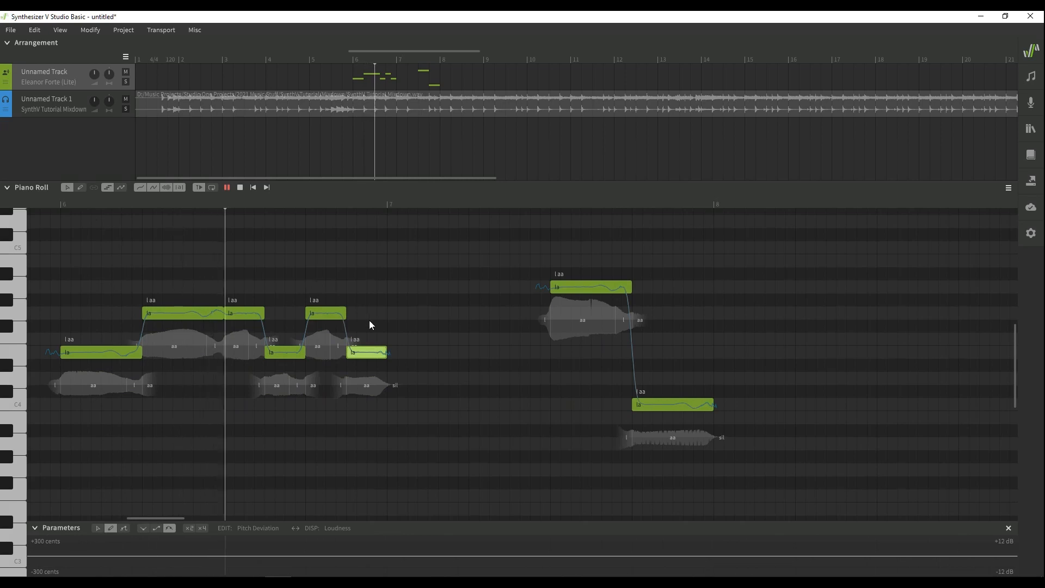
key("space")
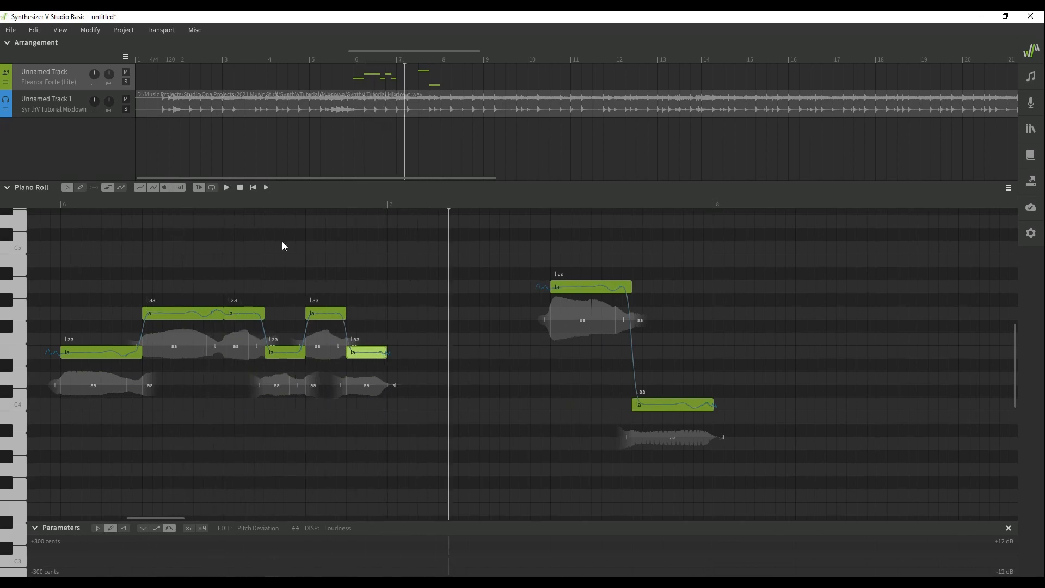
Step: Move the A4 and C4 notes together so that A4 starts at measure 7, and play back that passage
left_click_drag(453, 254, 756, 478)
left_click_drag(563, 282, 401, 289)
left_click(362, 202)
key("space")
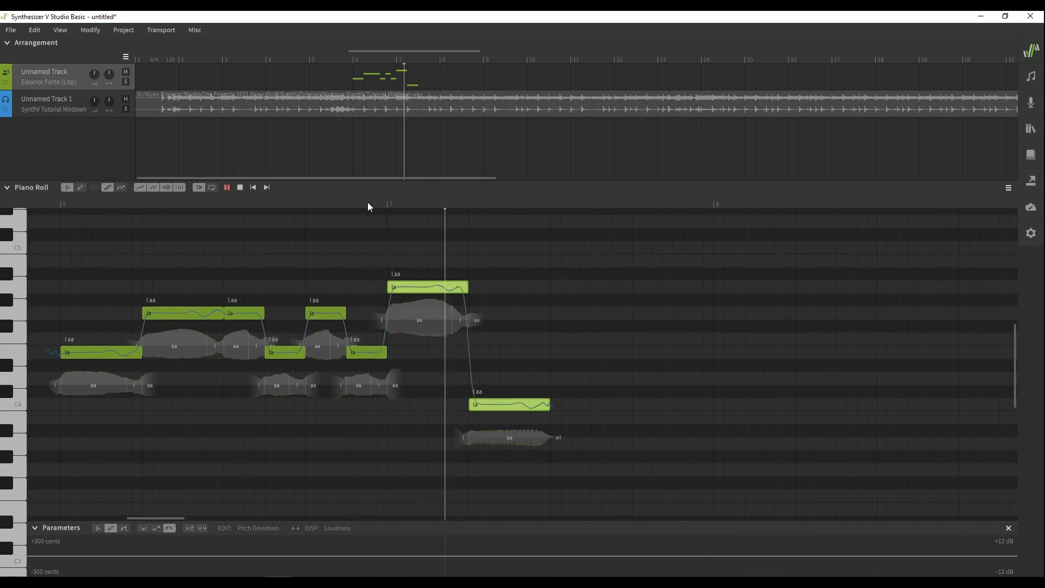
key("space")
left_click(550, 364)
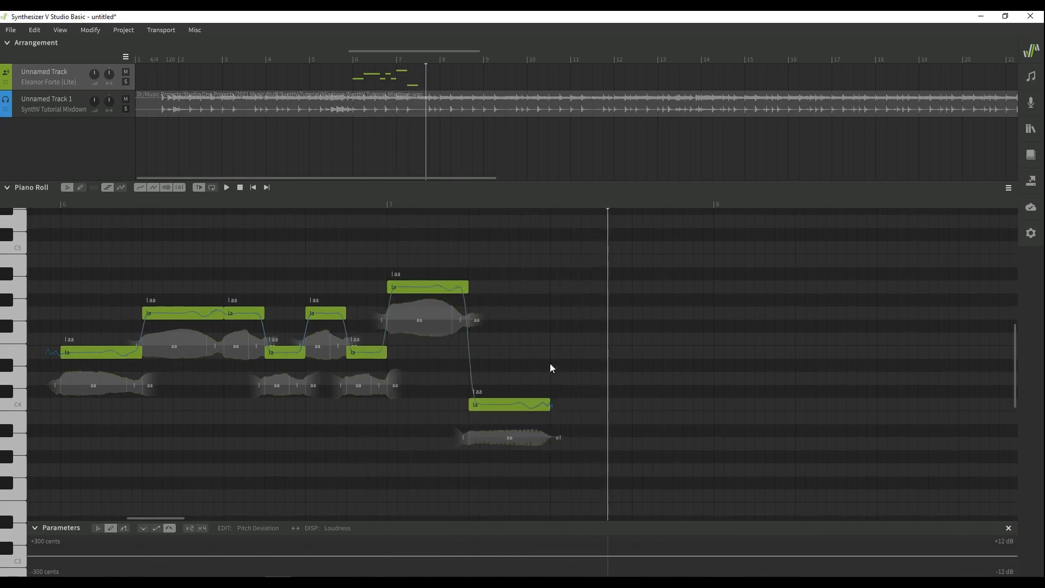
Step: Lengthen measure 7's C4 to two beats and play back the whole phrase with the instrumental
left_click_drag(549, 405, 634, 411)
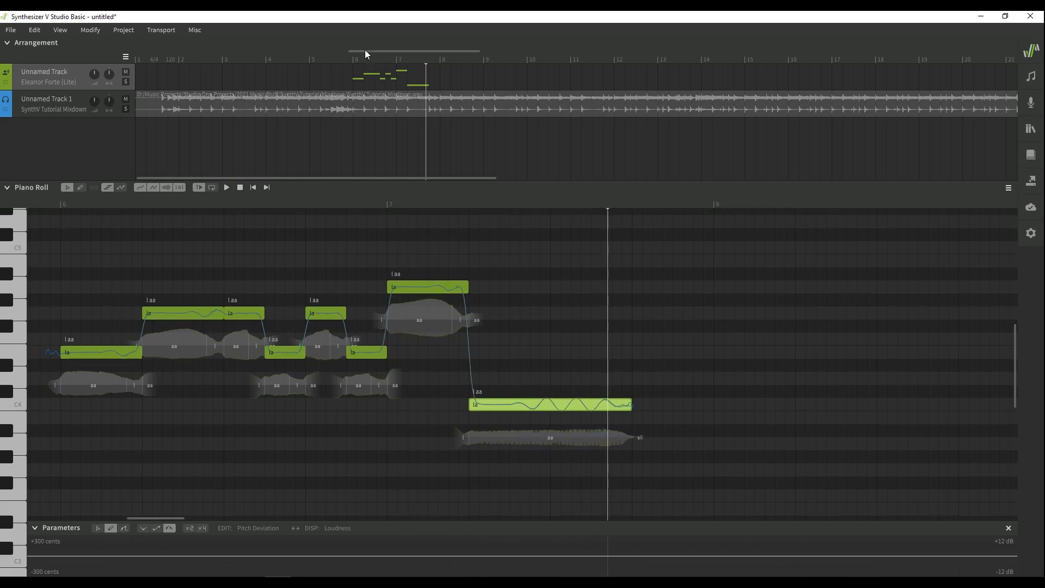
left_click(351, 56)
key("space")
left_click(330, 56)
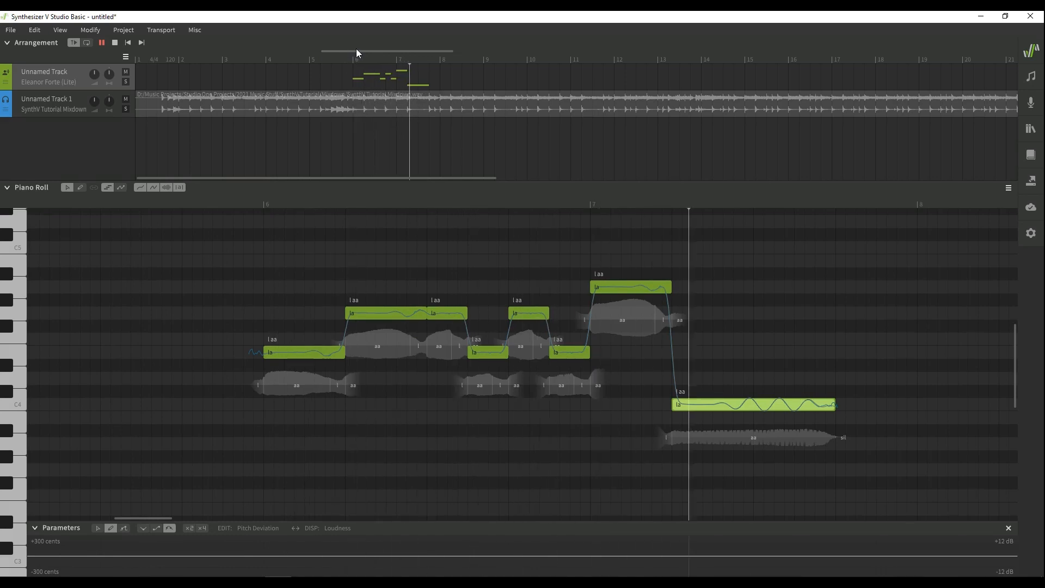
key("space")
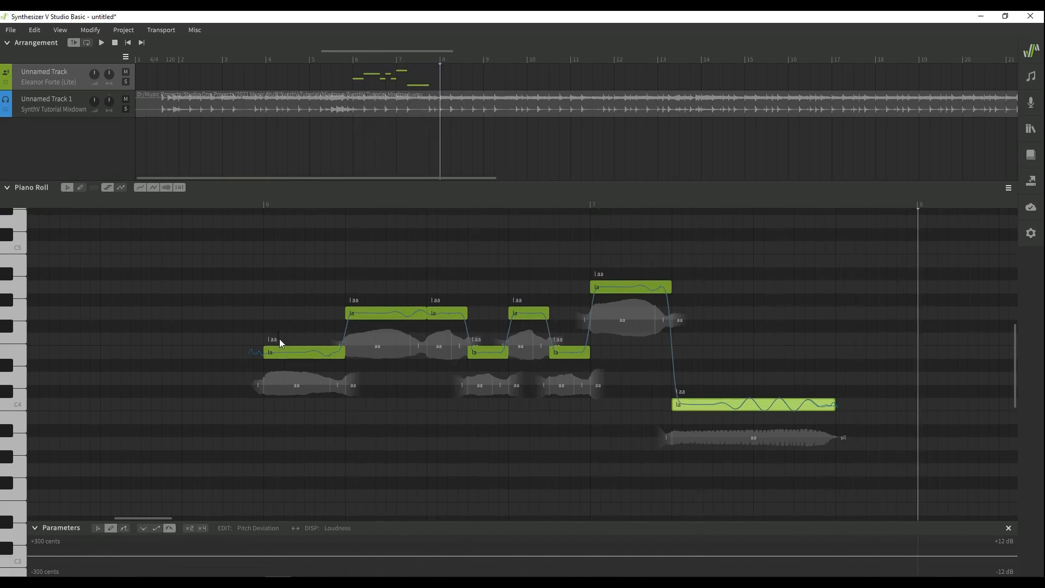
Step: Set the lyrics of measure 6's first four notes to "I've", "been", "searching" and the syllable continuation "+"
double_click(272, 353)
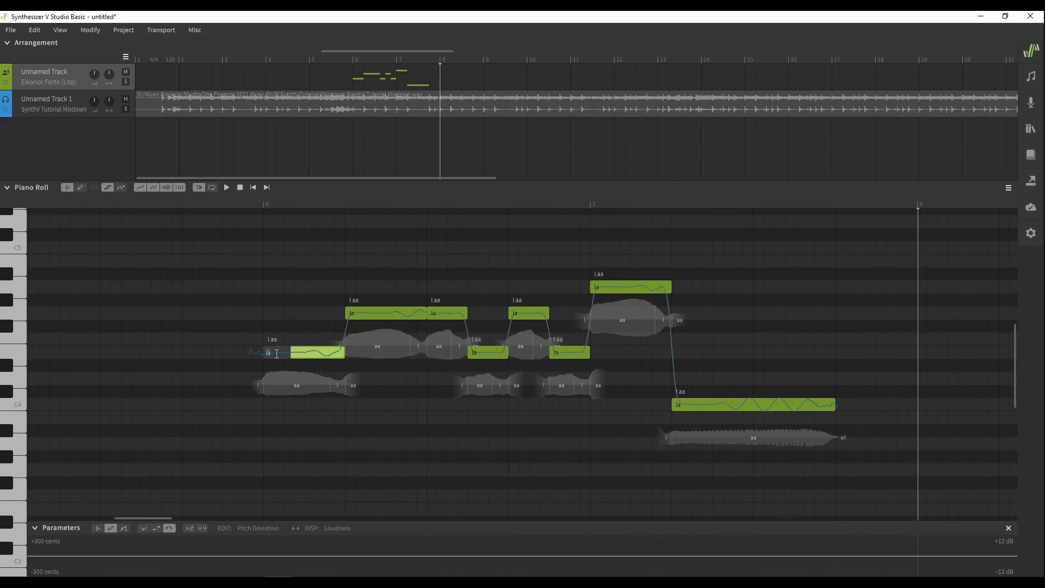
type("M")
key("Tab")
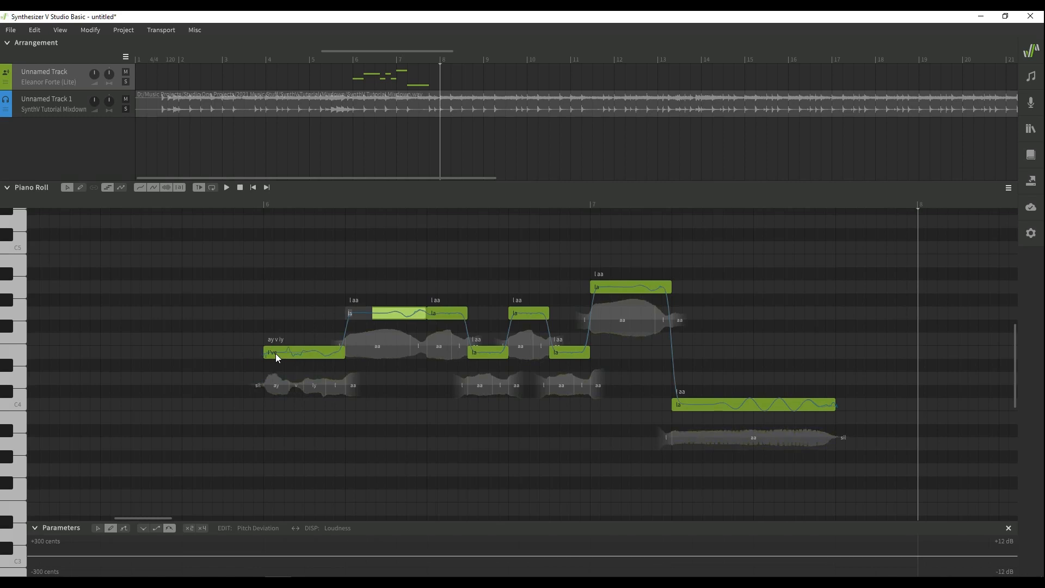
type("been")
key("Tab")
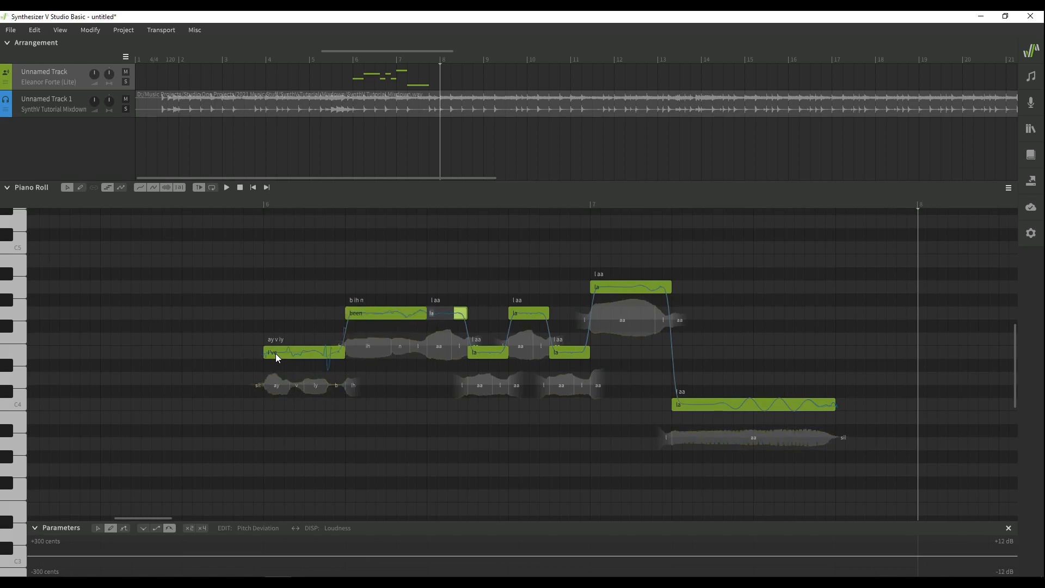
type("searching")
key("Tab")
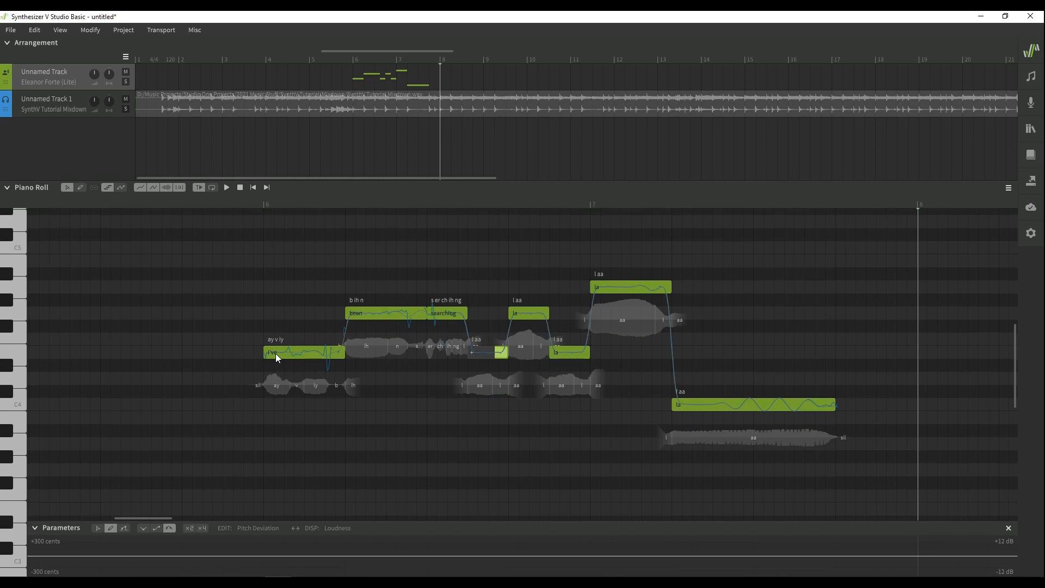
key("Tab")
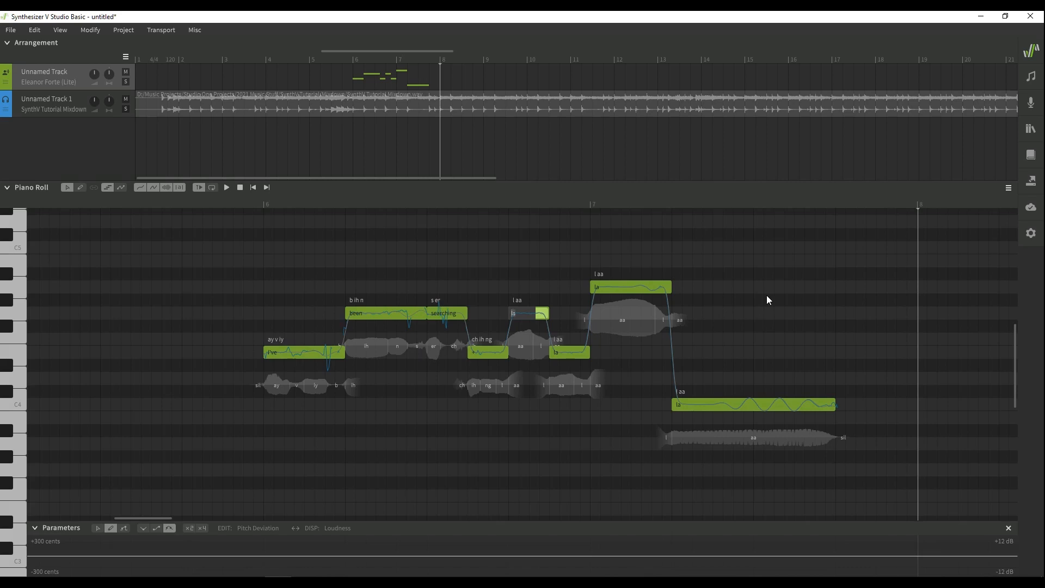
Step: Set the lyrics of the last four notes to "for", "a", "reason" and "+", and play back the phrase
type("for")
key("Tab")
type("a")
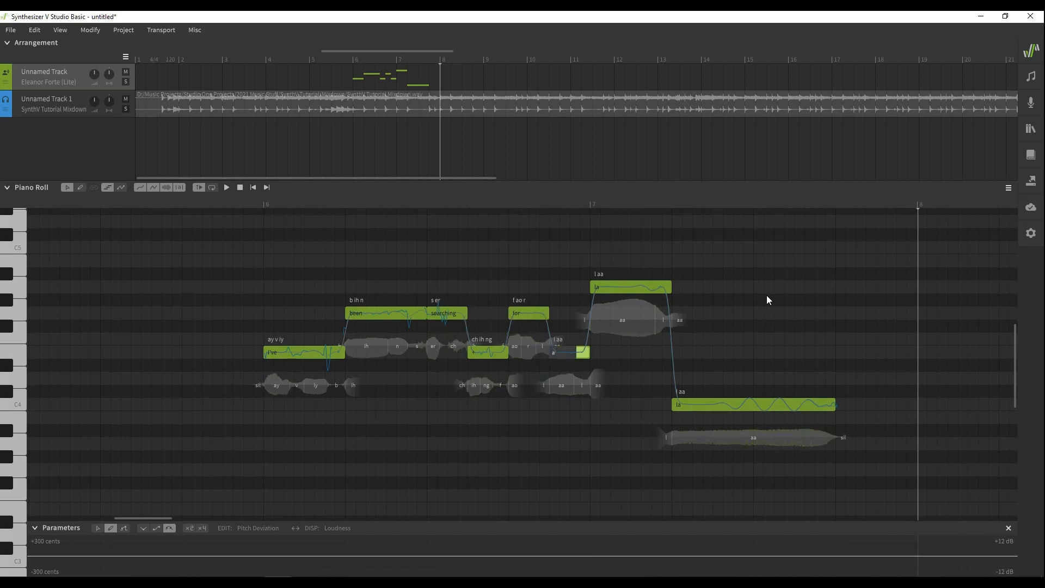
key("Tab")
type("reason")
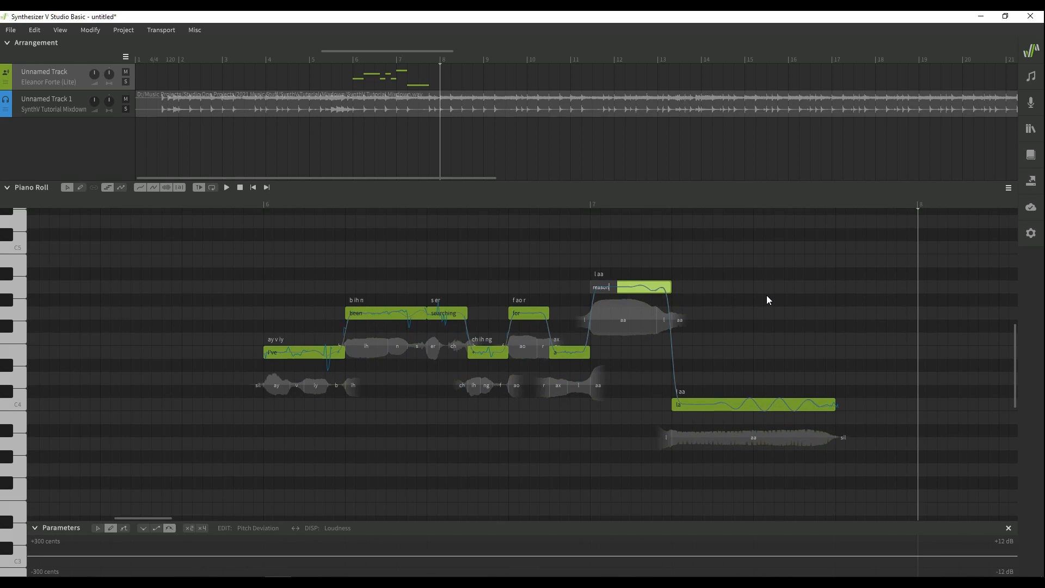
key("Tab")
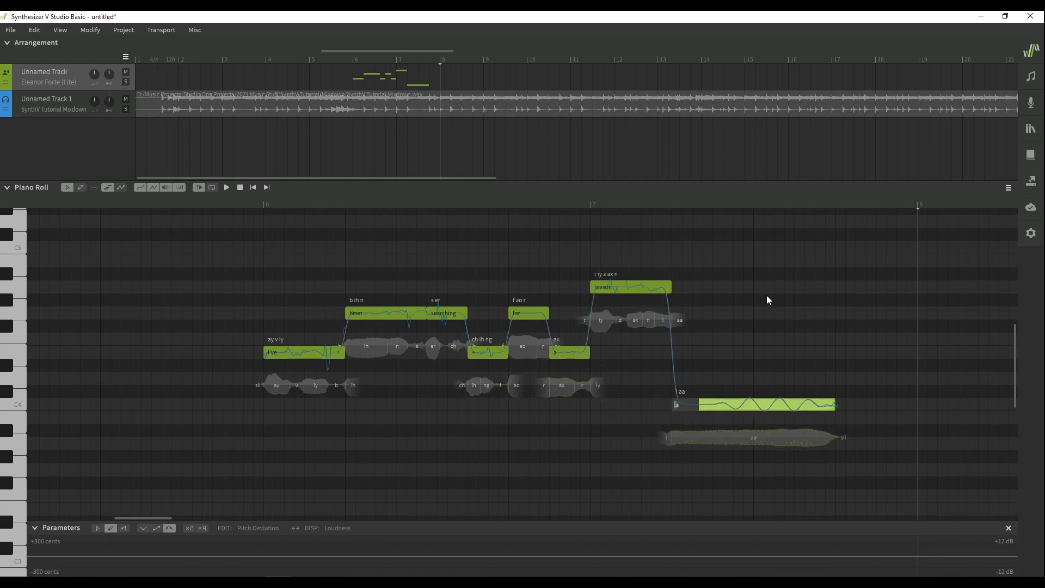
type("-")
key("Tab")
key("space")
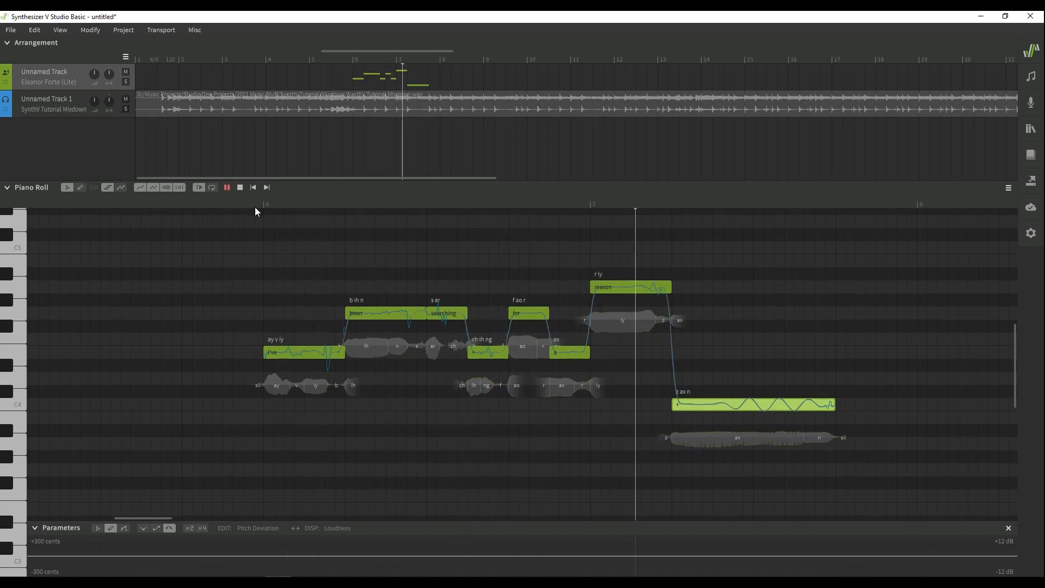
key("space")
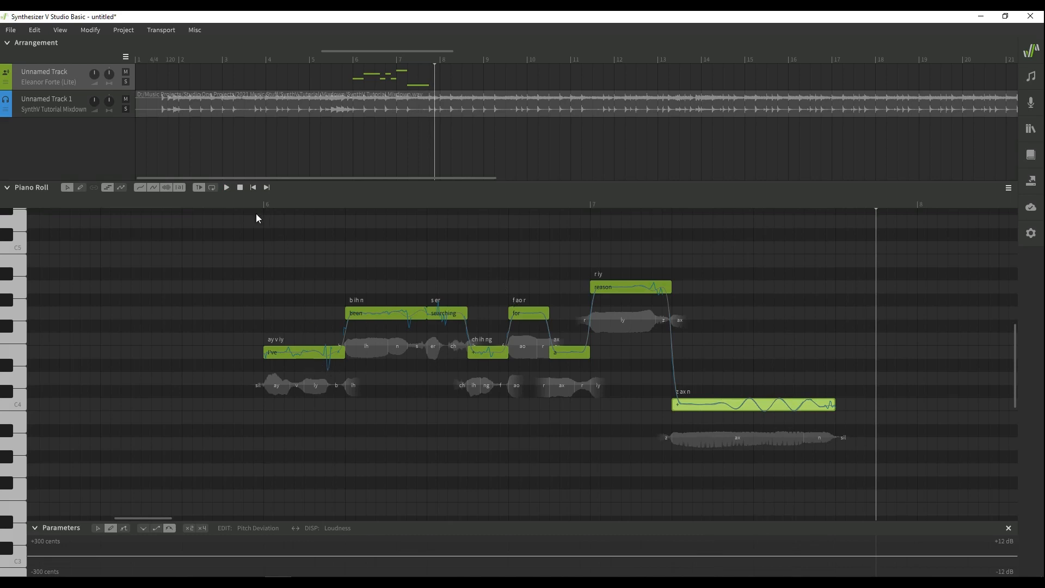
Step: Change the phonemes of the phrase's first note to "ay v", listening to the phrase before and after
left_click(245, 204)
key("space")
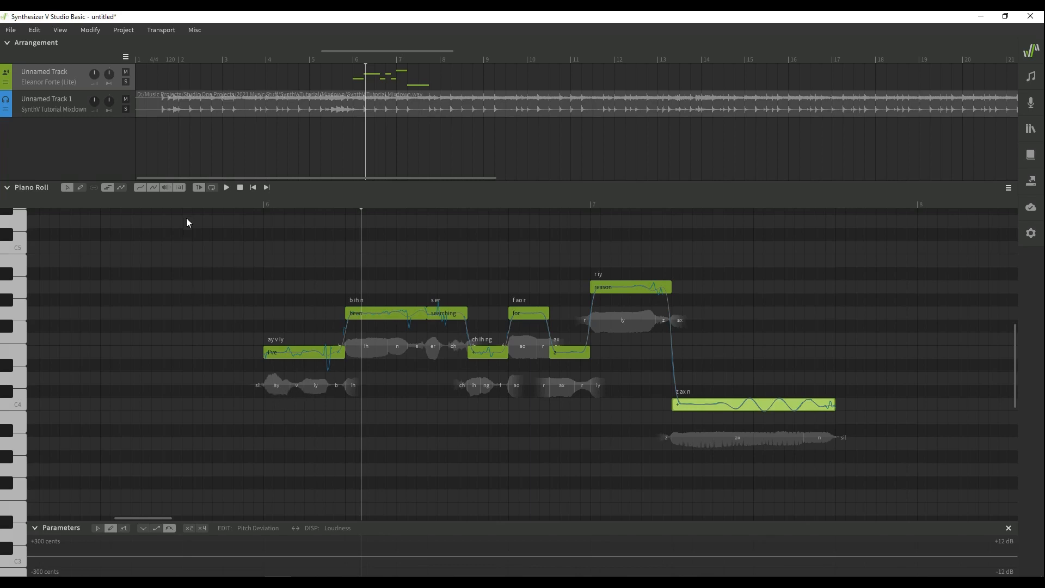
left_click(291, 340)
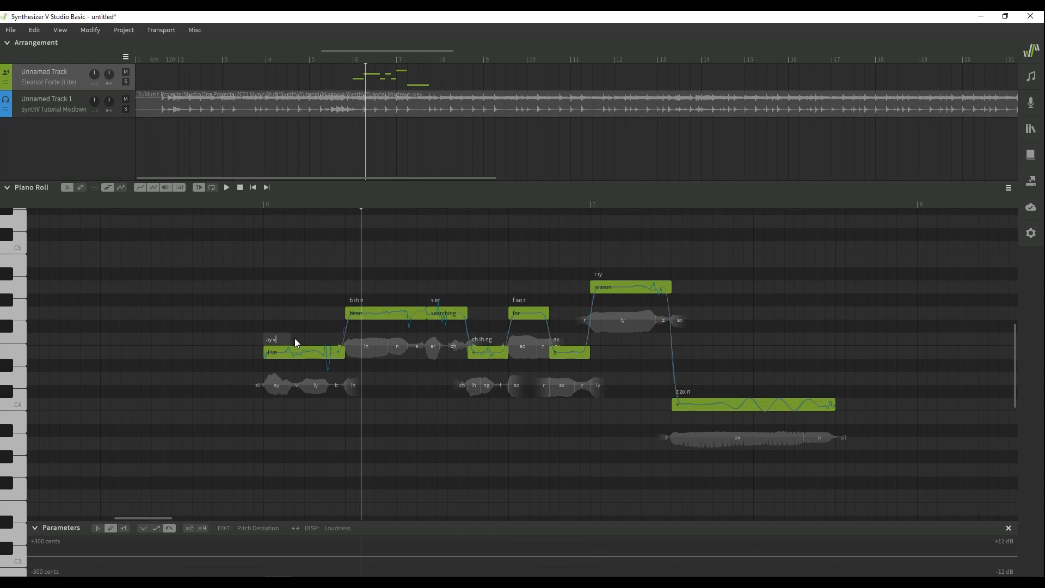
key("Return")
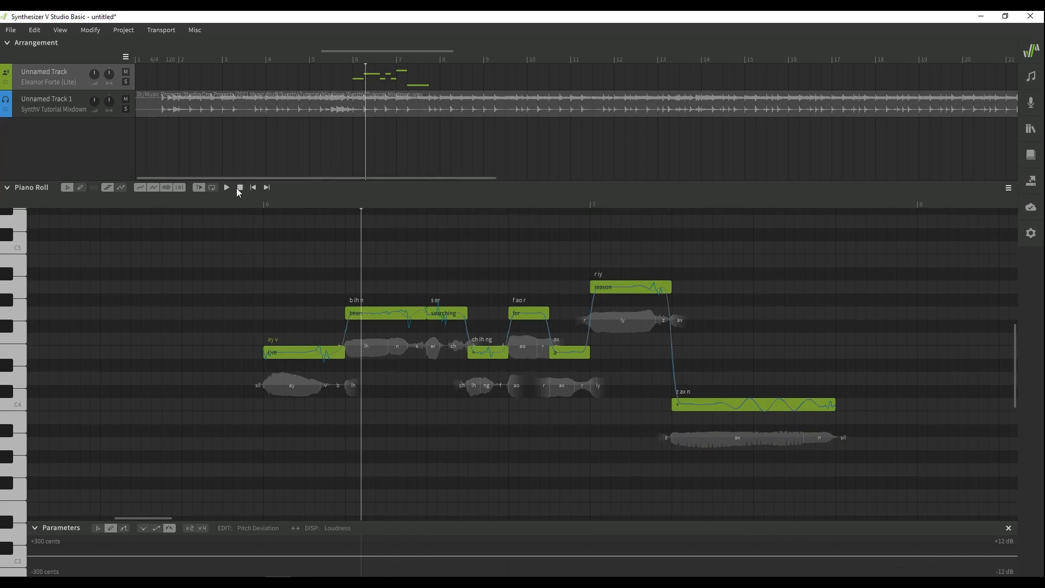
left_click(224, 202)
key("space")
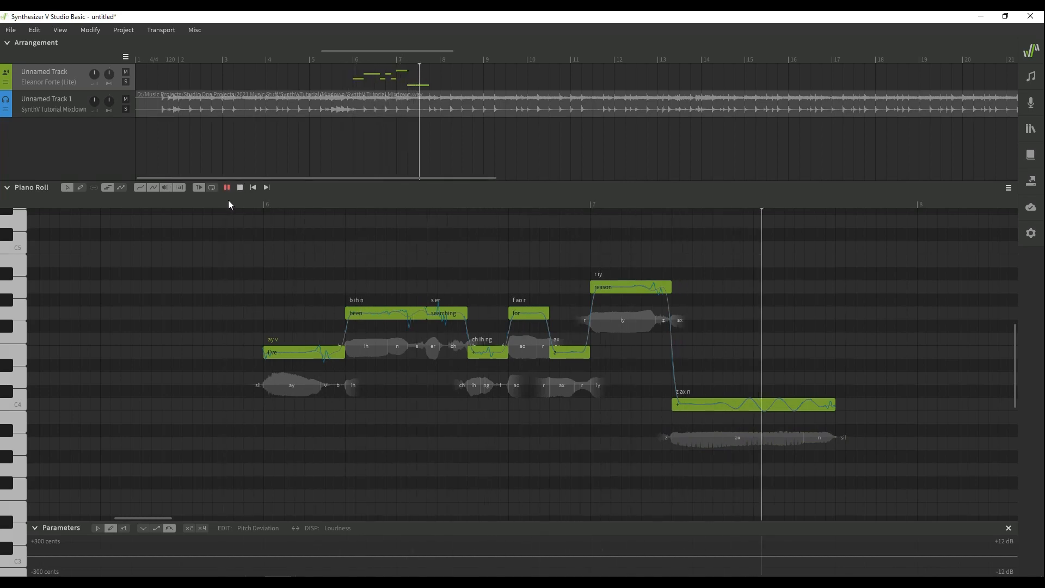
key("space")
Step: Save the project over synthv_tutorial.svp in the SynthV Tutorial folder under Music Projects > SynthV Projects
left_click(11, 33)
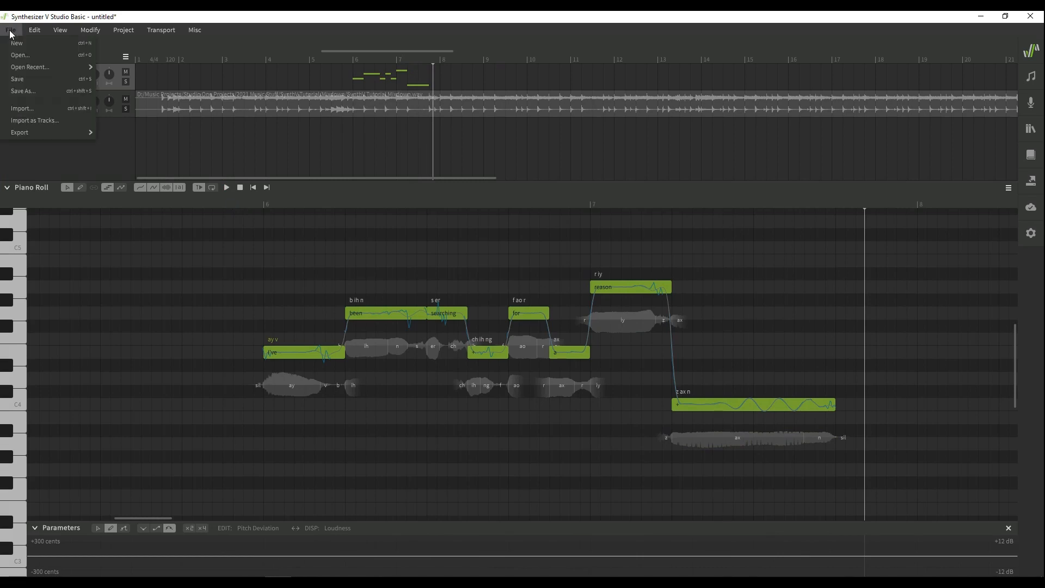
left_click(27, 80)
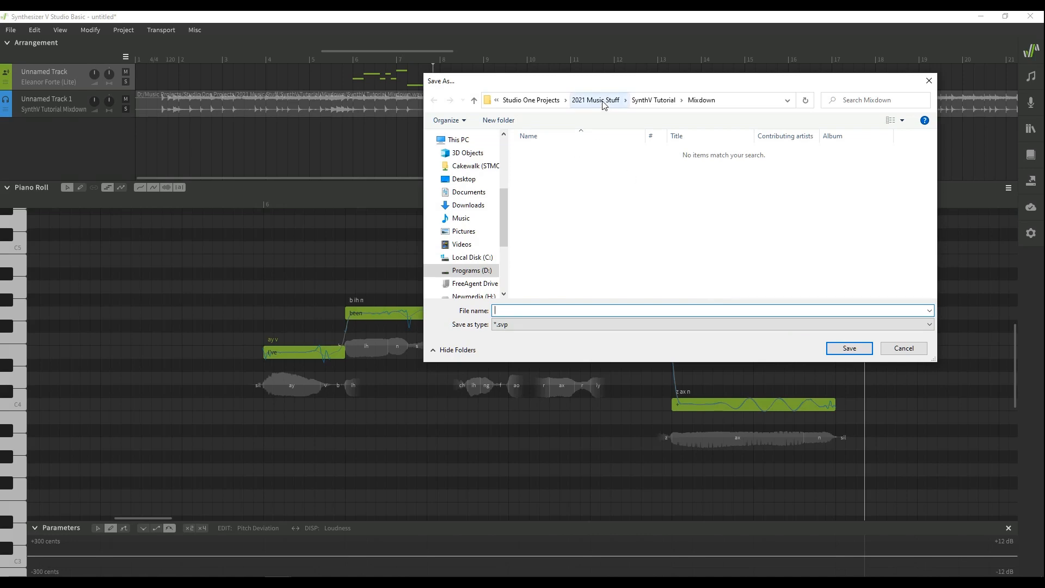
left_click(550, 100)
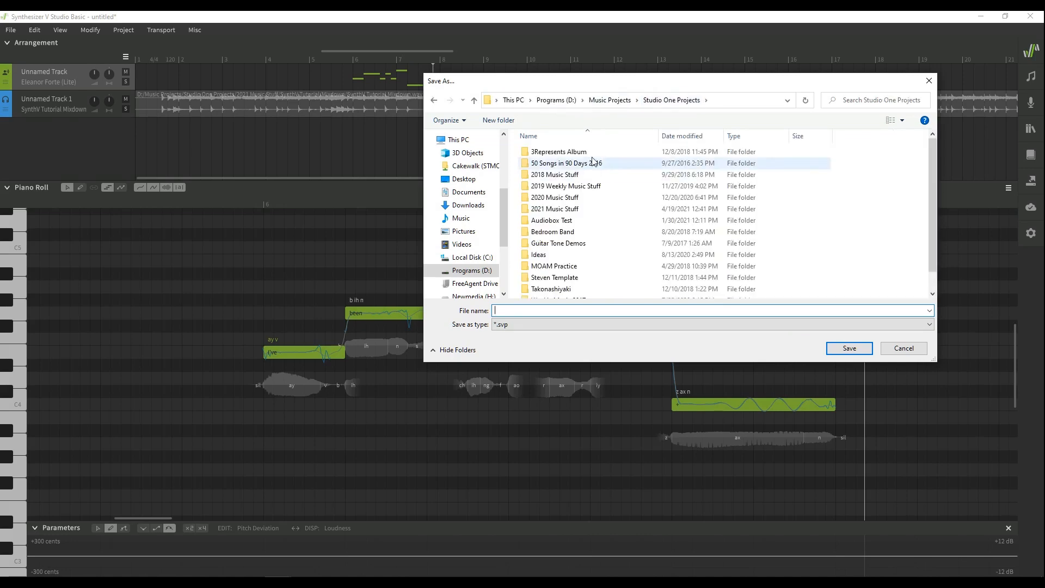
left_click(609, 100)
scroll(618, 224, "down", 3)
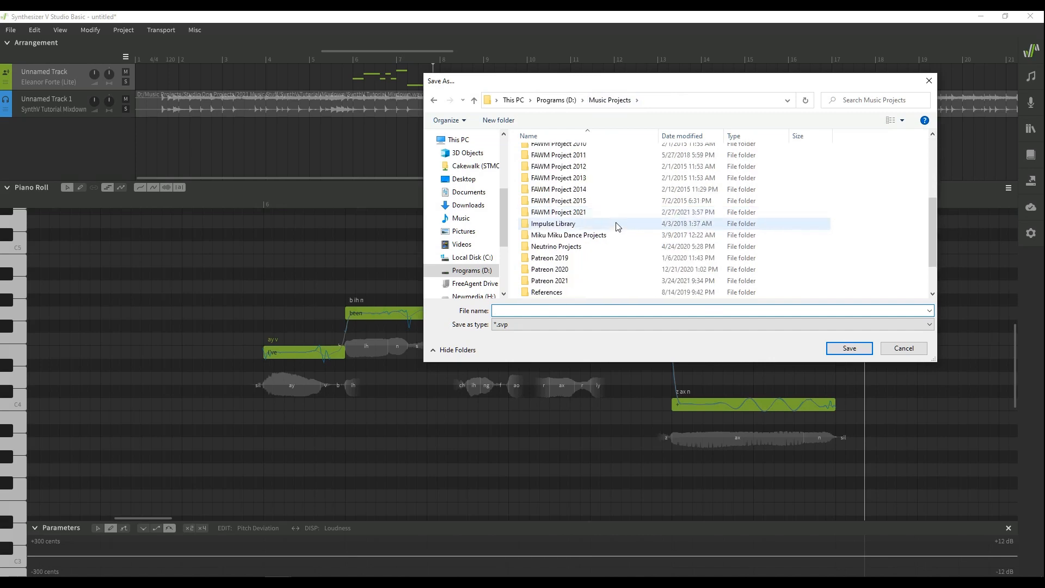
scroll(617, 225, "down", 2)
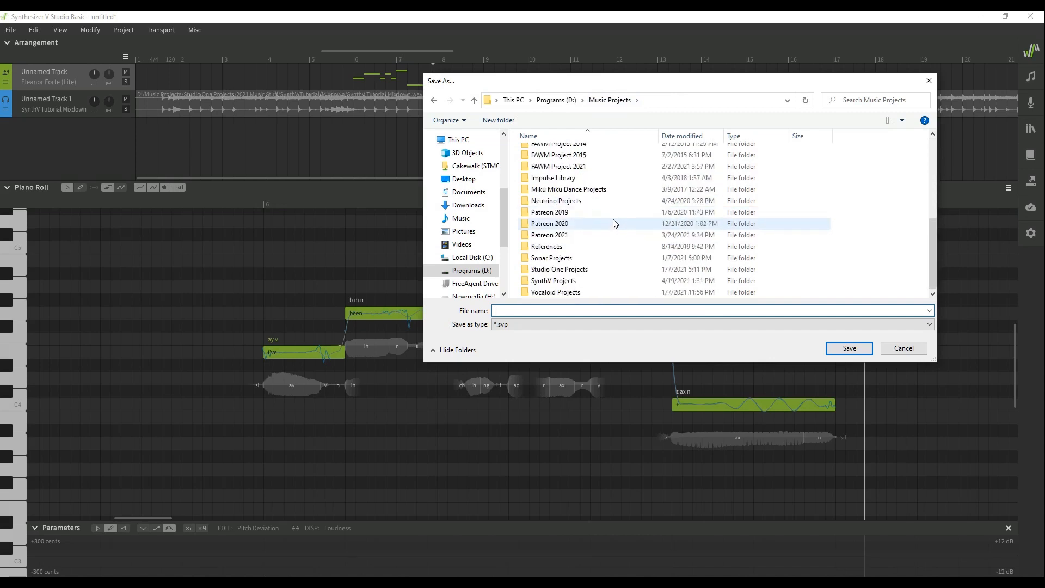
double_click(566, 281)
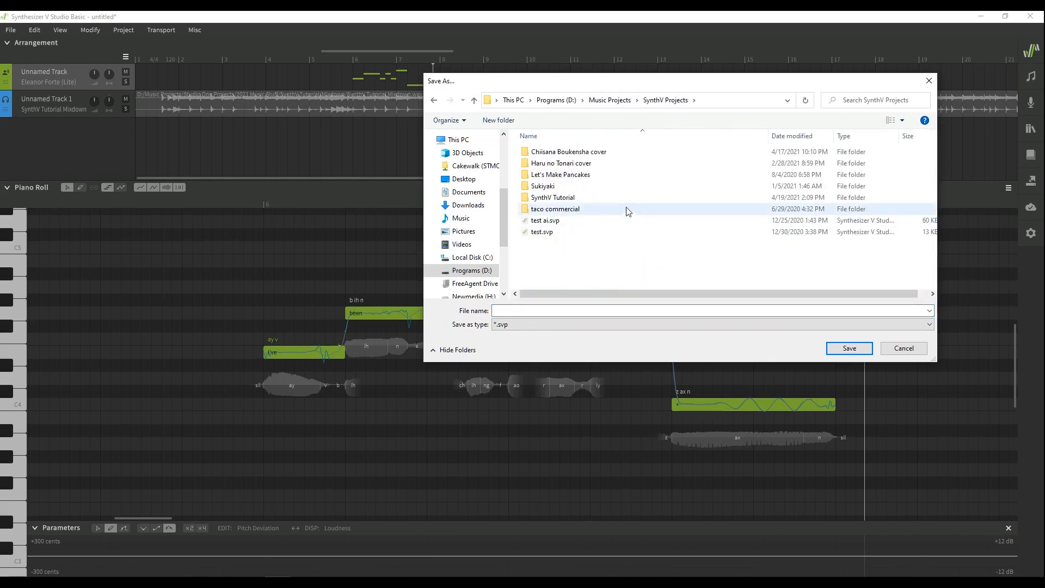
double_click(570, 198)
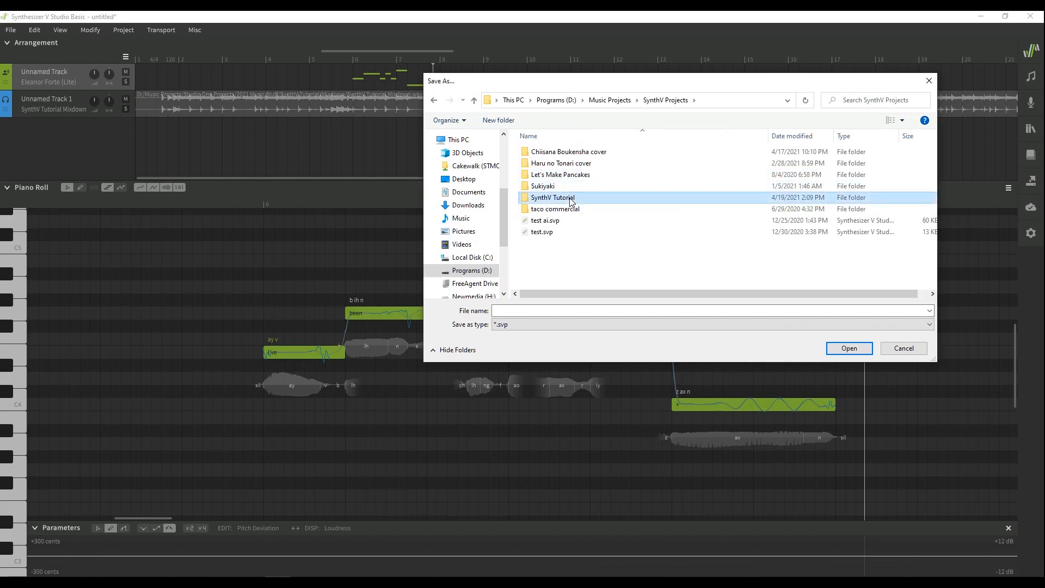
left_click(570, 156)
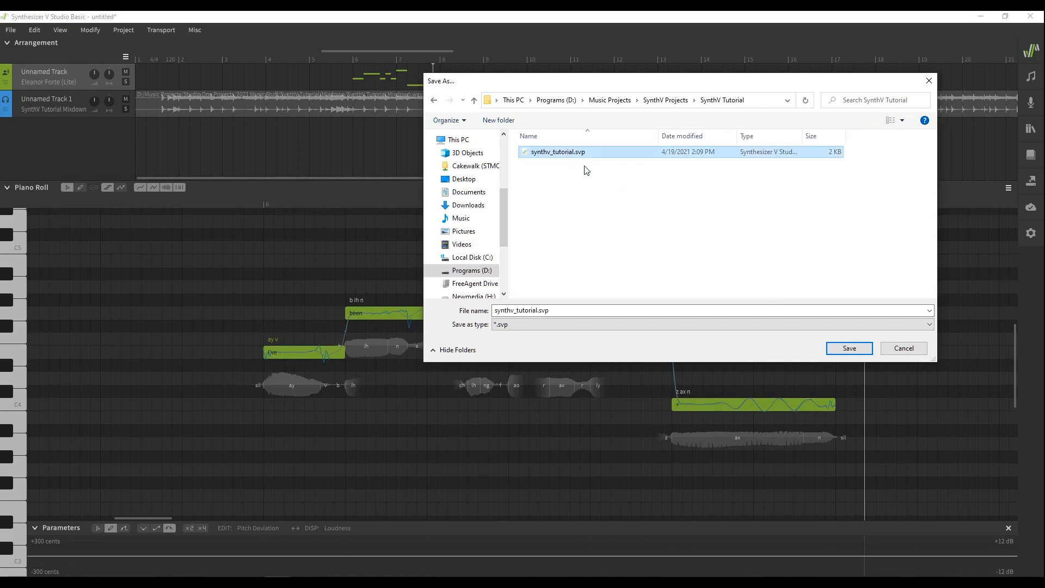
left_click(849, 349)
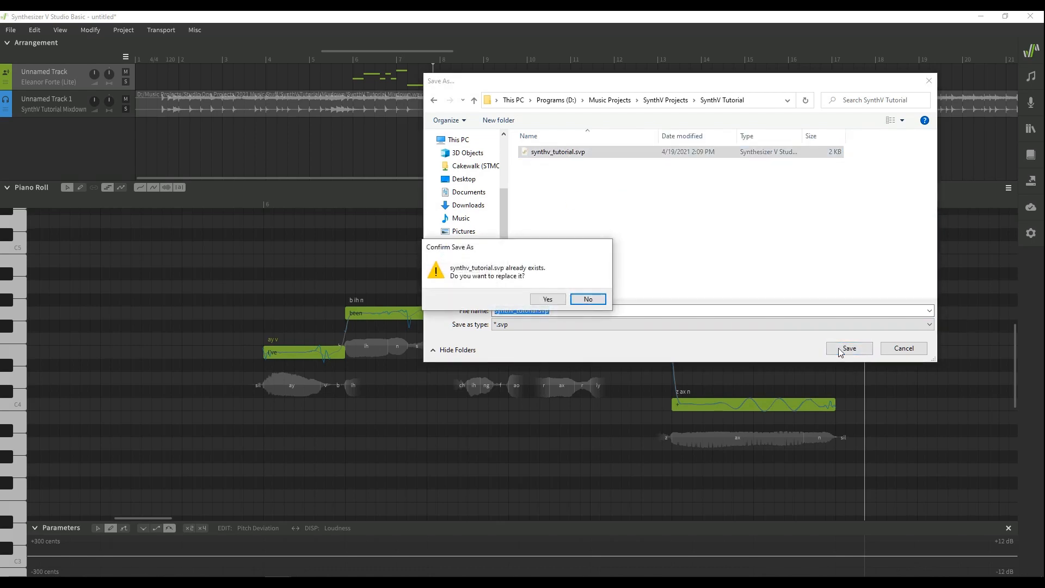
left_click(556, 301)
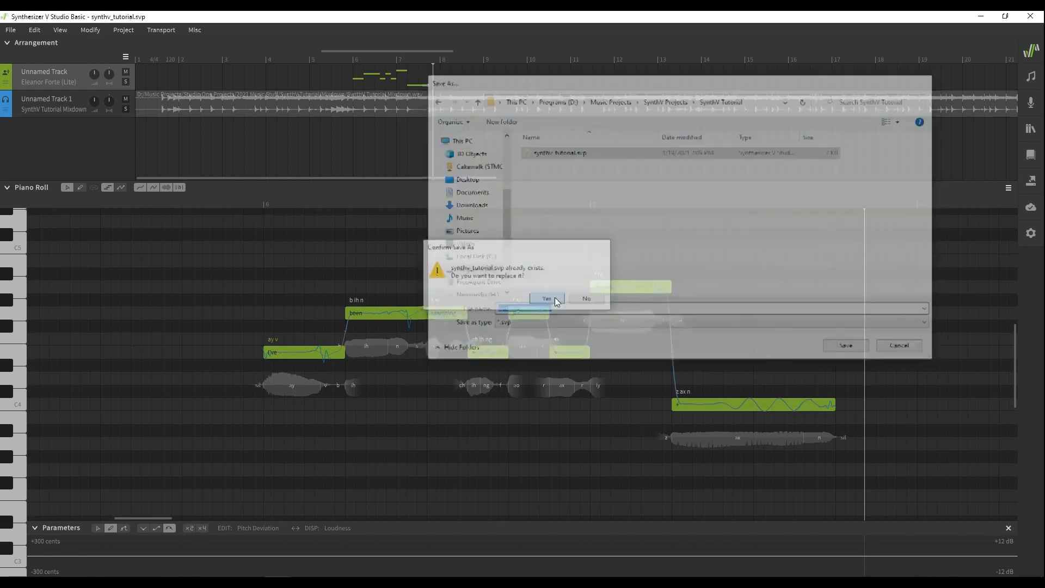
Step: Play the song past the vocal phrase and place the playhead at measure 10
left_click(244, 207)
key("space")
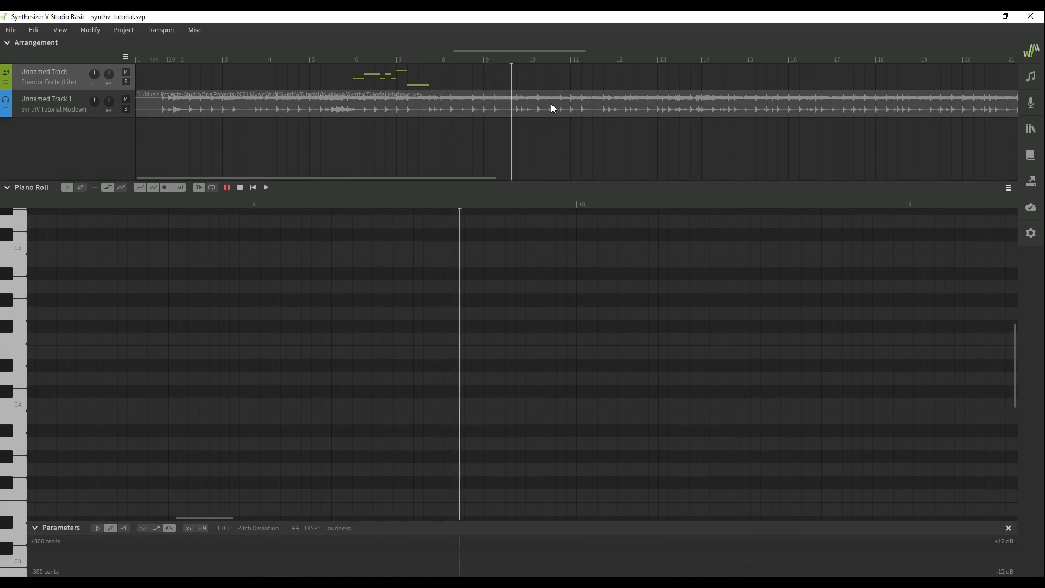
key("space")
left_click(528, 61)
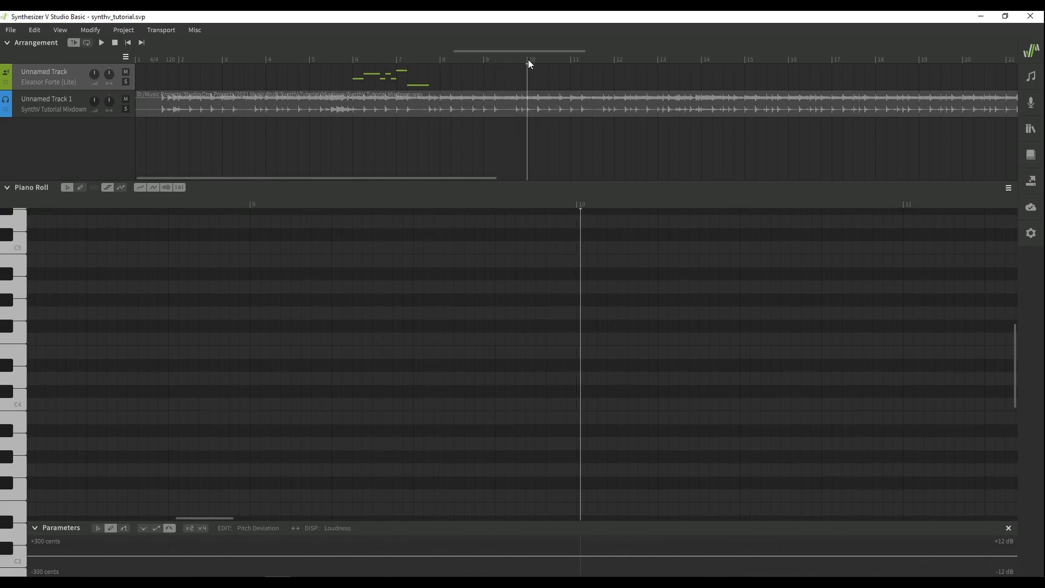
Step: Select all the vocal notes of the phrase in measures 6 and 7 and copy them
left_click(352, 61)
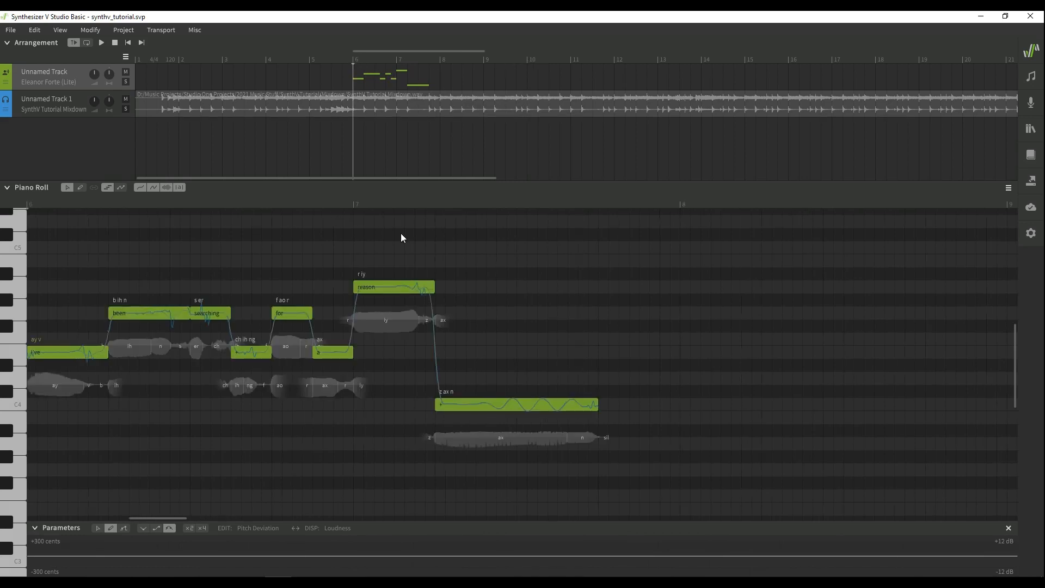
scroll(606, 355, "left", 2)
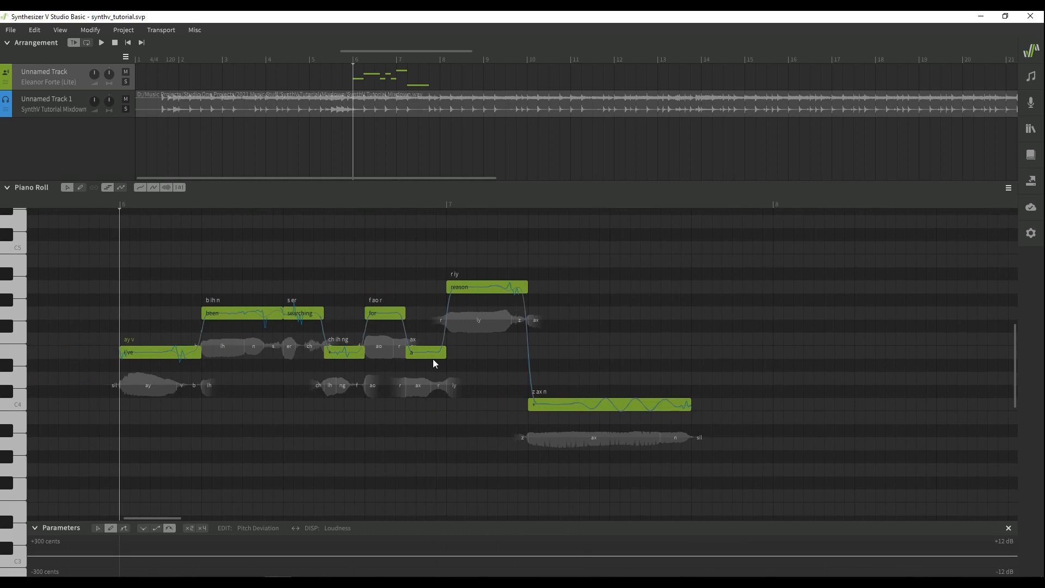
left_click_drag(92, 240, 744, 496)
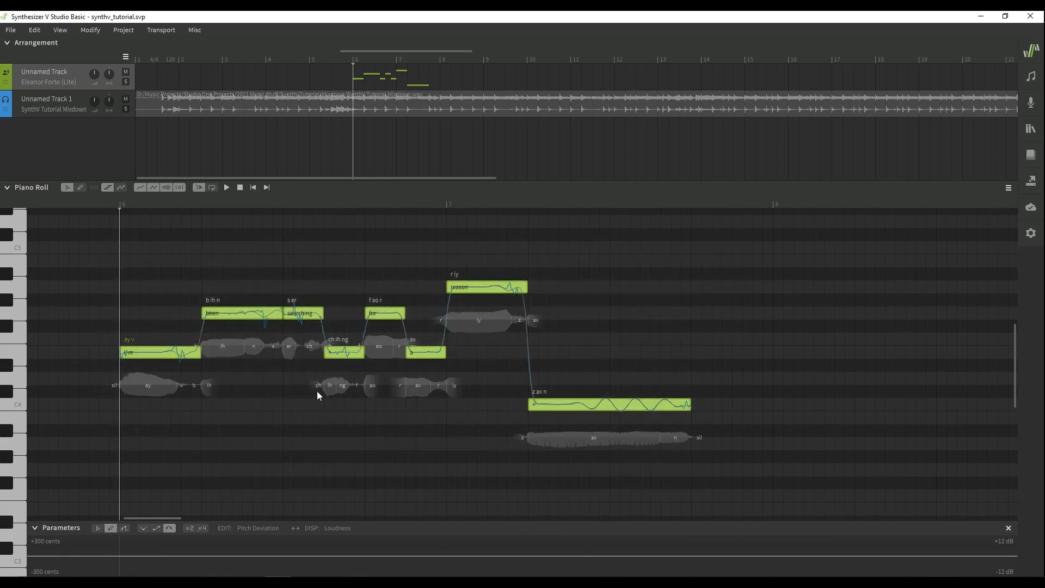
right_click(175, 355)
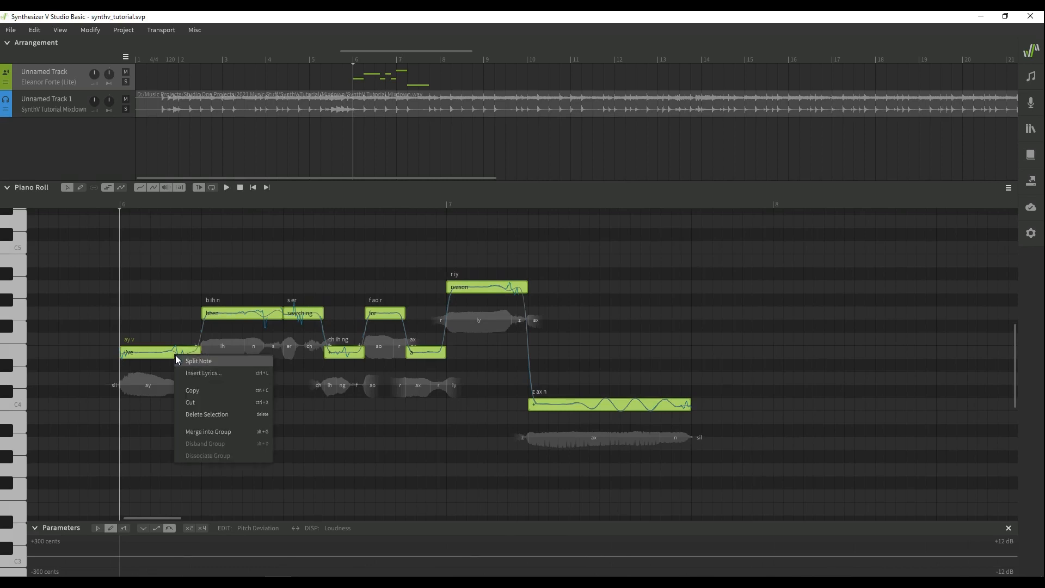
left_click(198, 392)
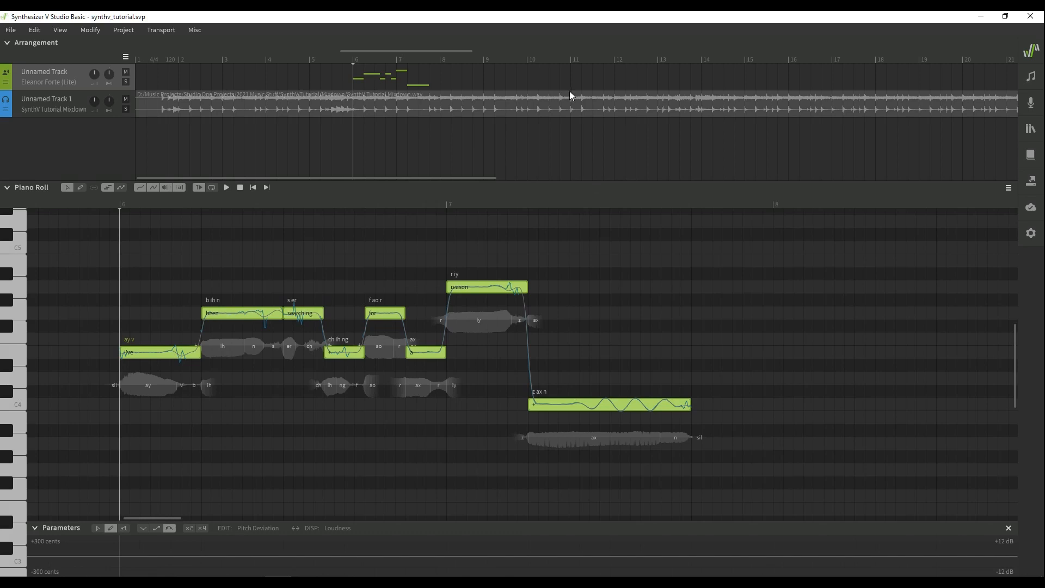
Step: Paste the copied phrase near measure 10 and move it so its first note starts exactly on that measure
left_click(527, 51)
left_click(527, 61)
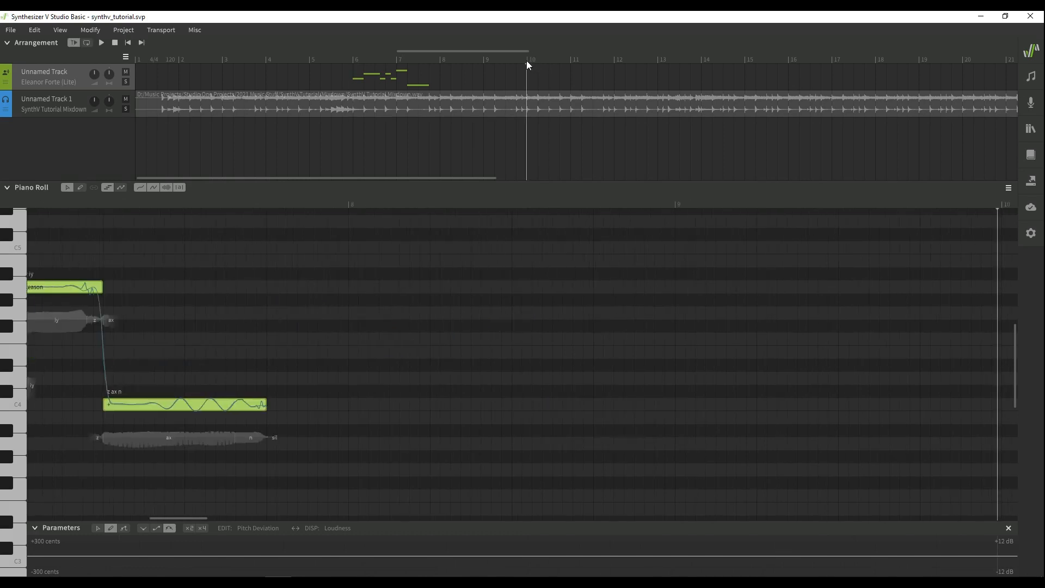
scroll(711, 325, "right", 7)
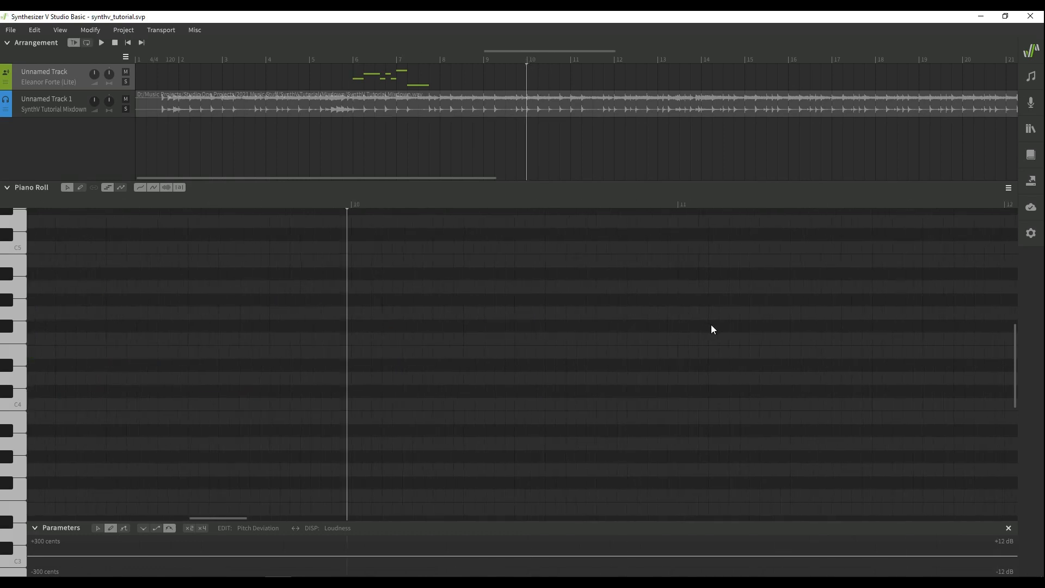
left_click(354, 206)
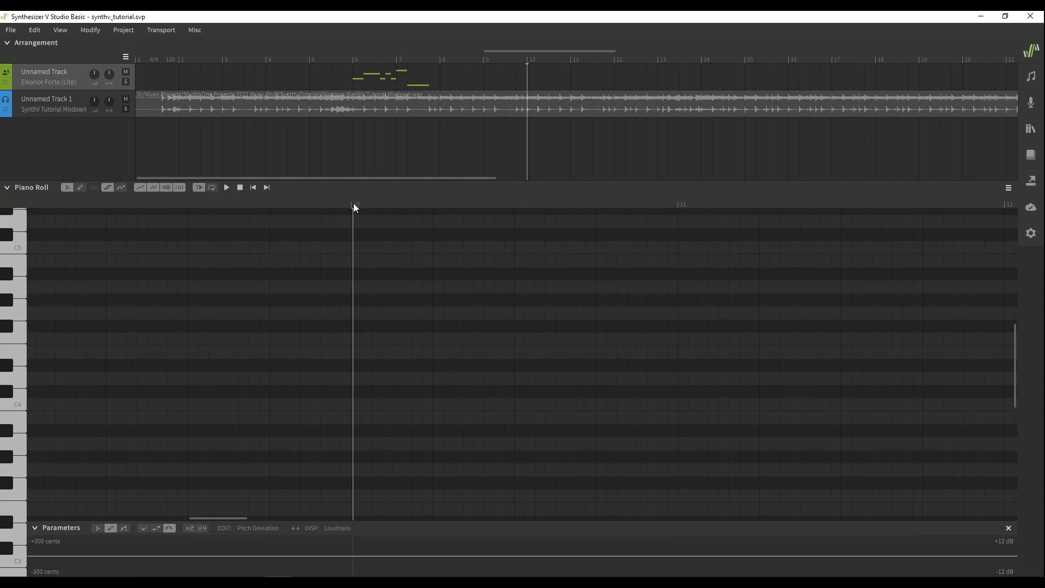
left_click(352, 205)
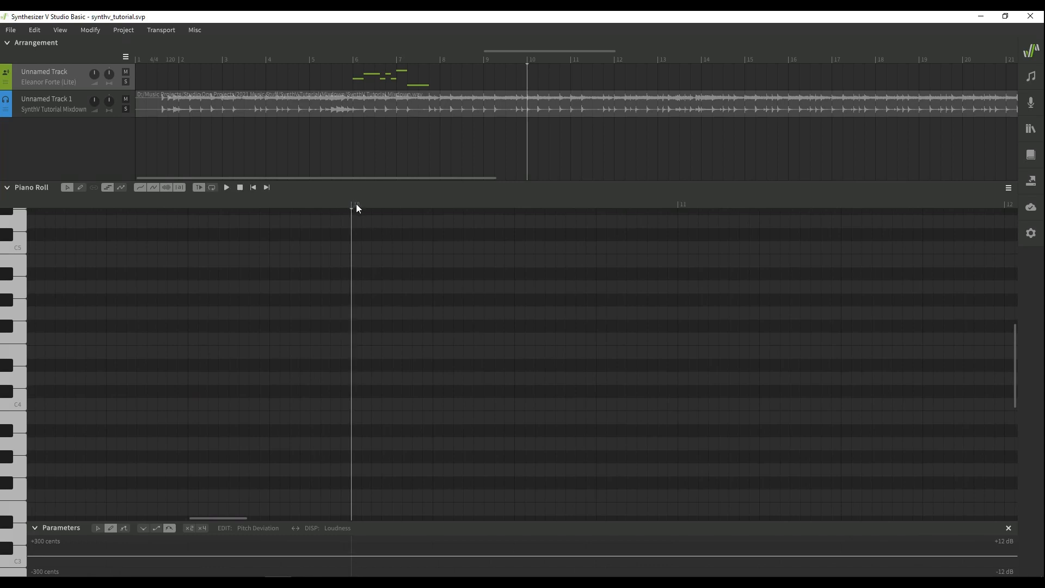
key("ctrl+v")
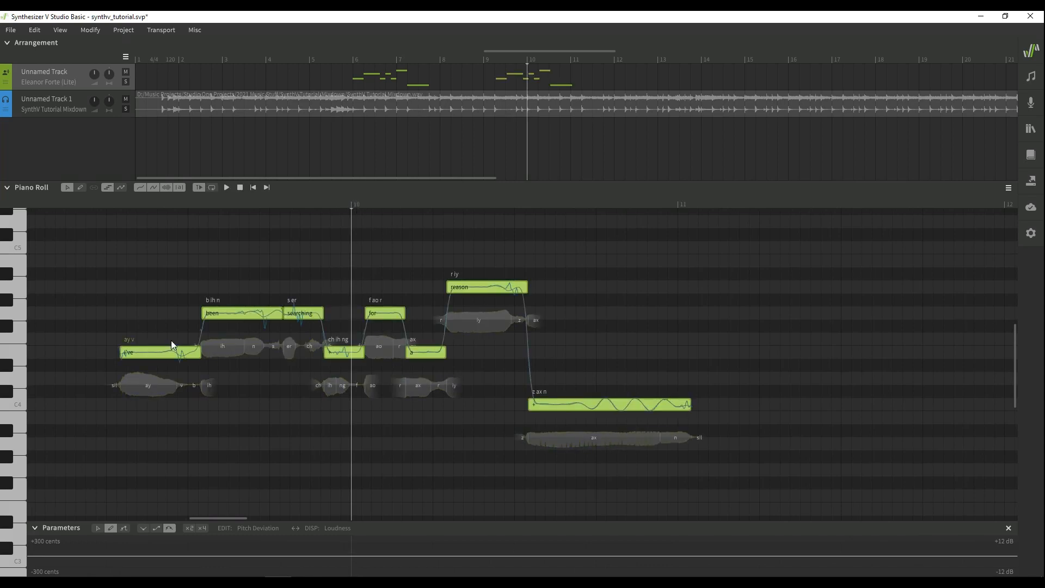
left_click_drag(154, 350, 384, 352)
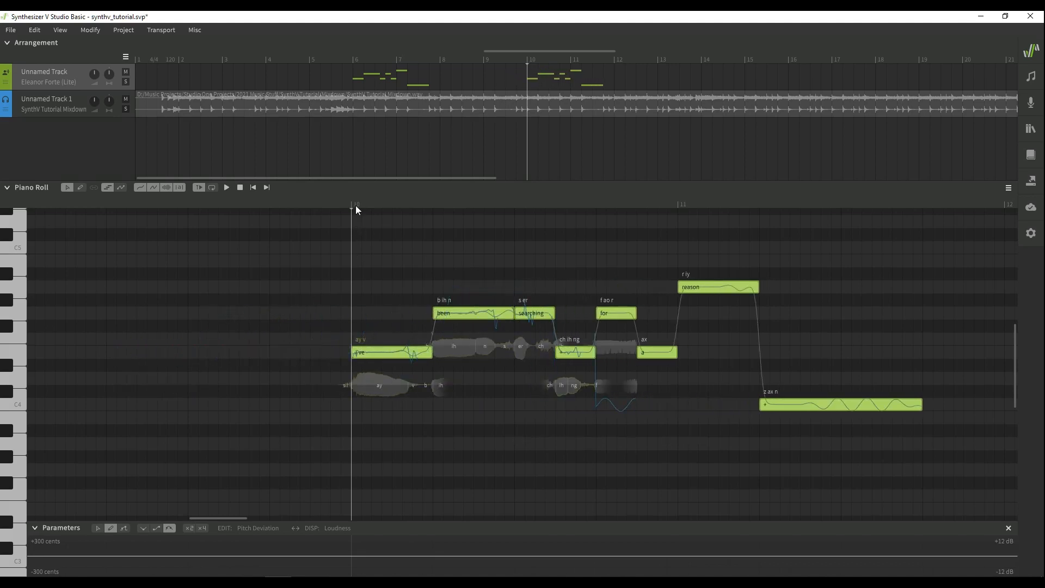
Step: Play back the song from just before measure 6 into the pasted phrase at measure 10
left_click(354, 63)
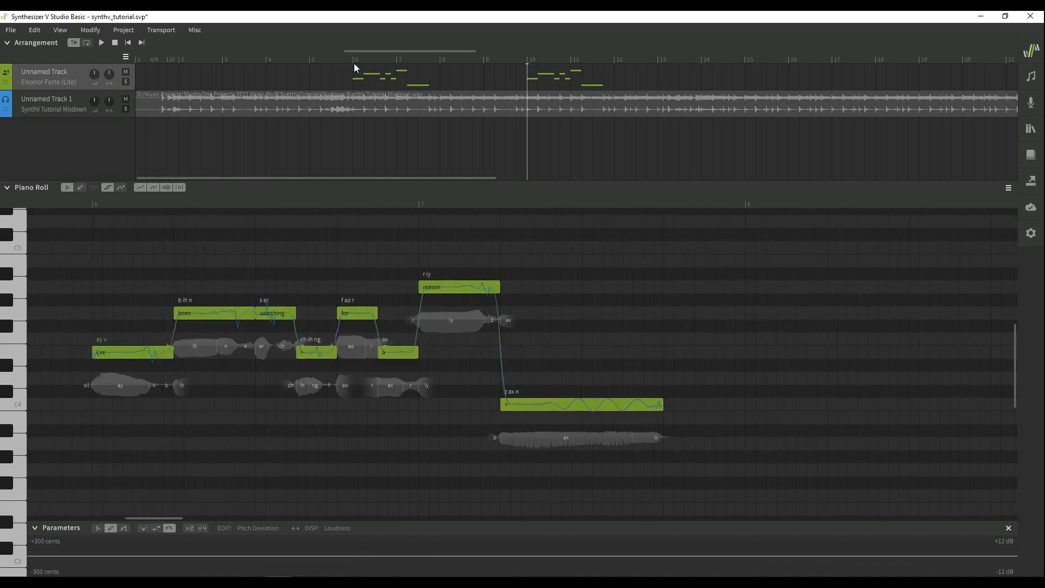
left_click(332, 57)
key("space")
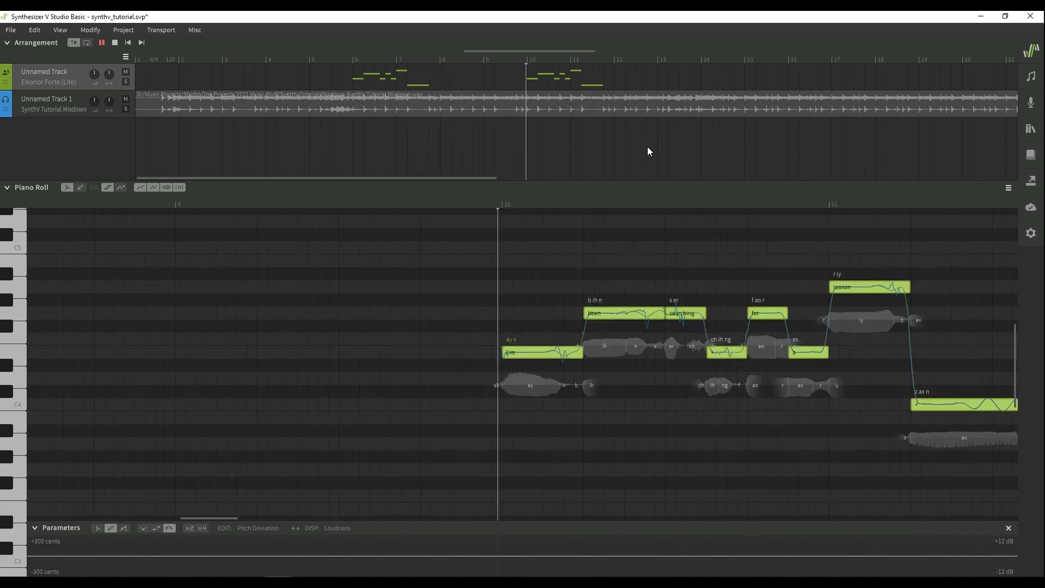
key("space")
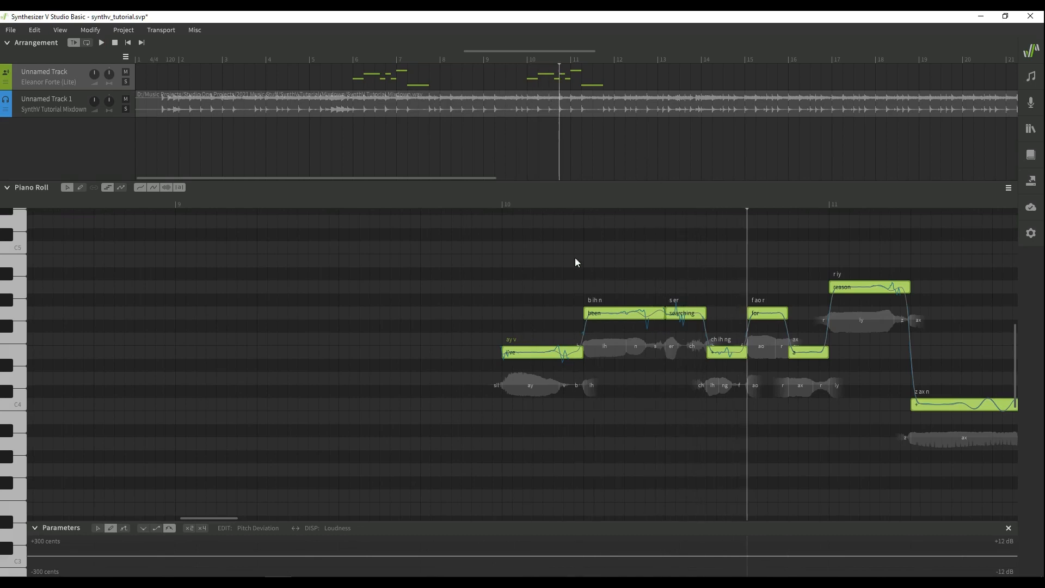
Step: Deselect the pasted notes and change the lyric of measure 11's first note to "season"
scroll(559, 267, "right", 2)
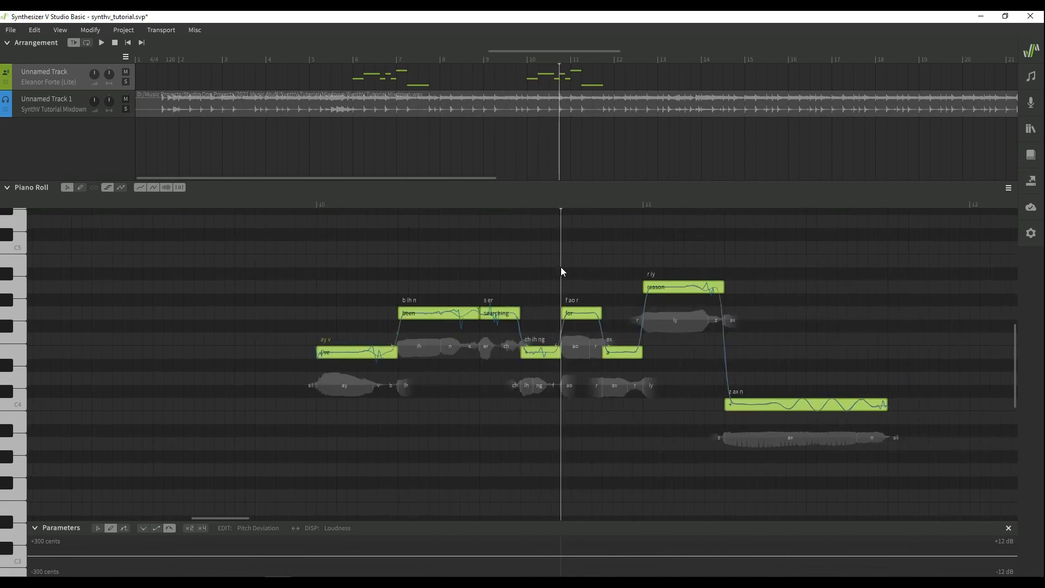
left_click(329, 354)
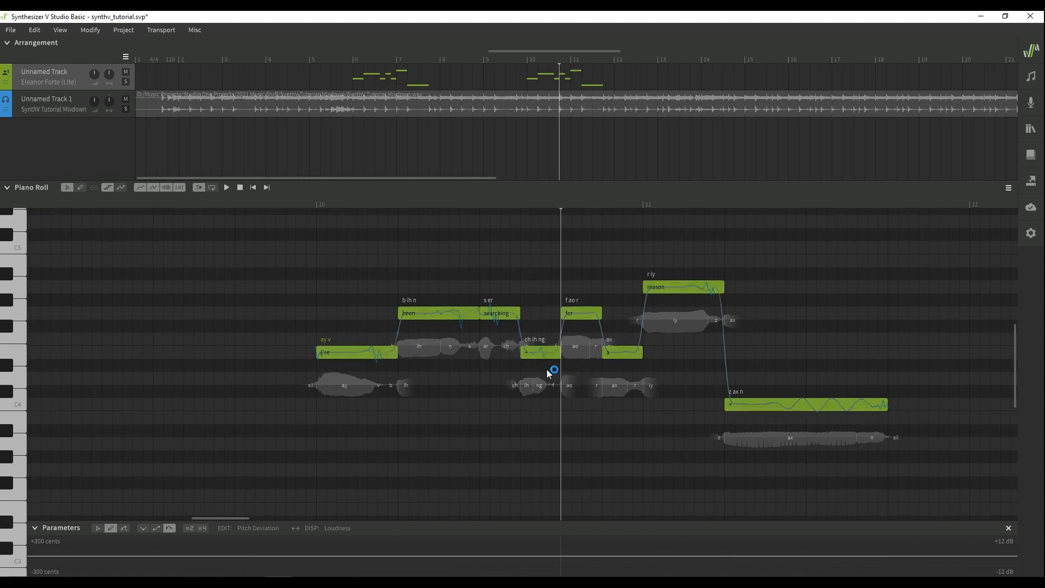
double_click(660, 290)
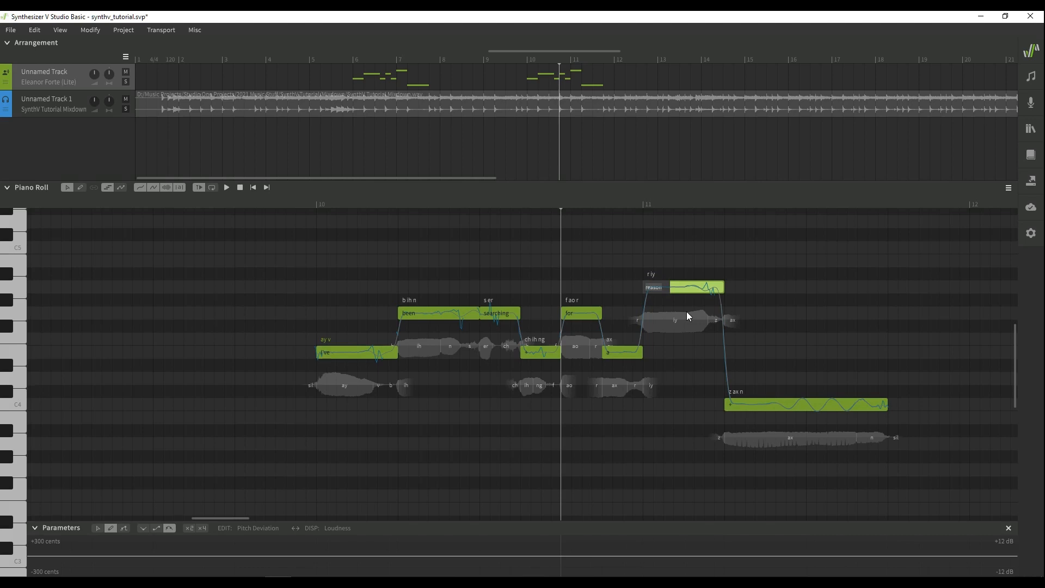
type("seas")
key("Return")
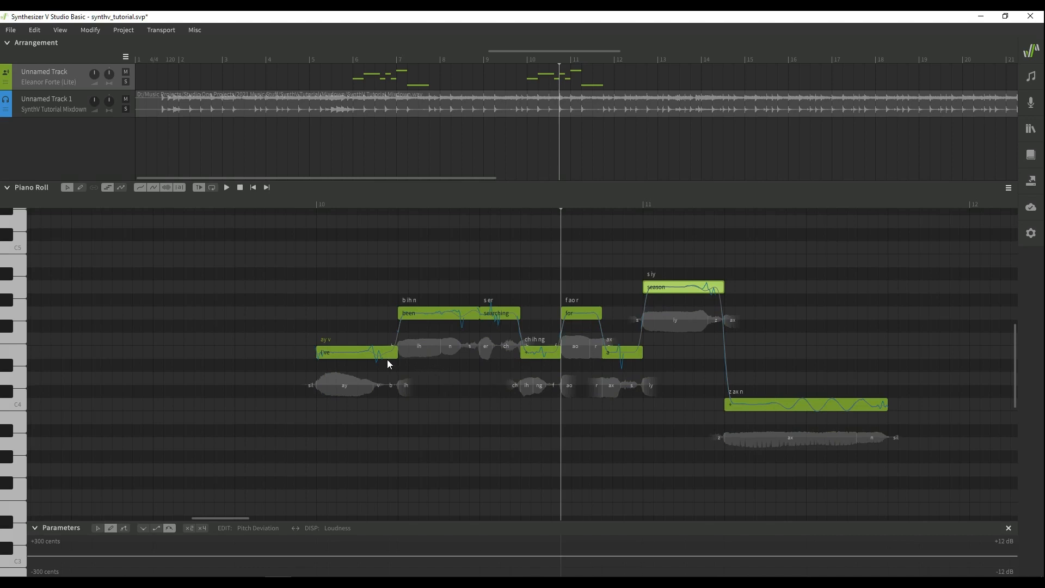
Step: Set the lyrics of measure 10's first three notes to "Here's", "to" and "another"
double_click(333, 354)
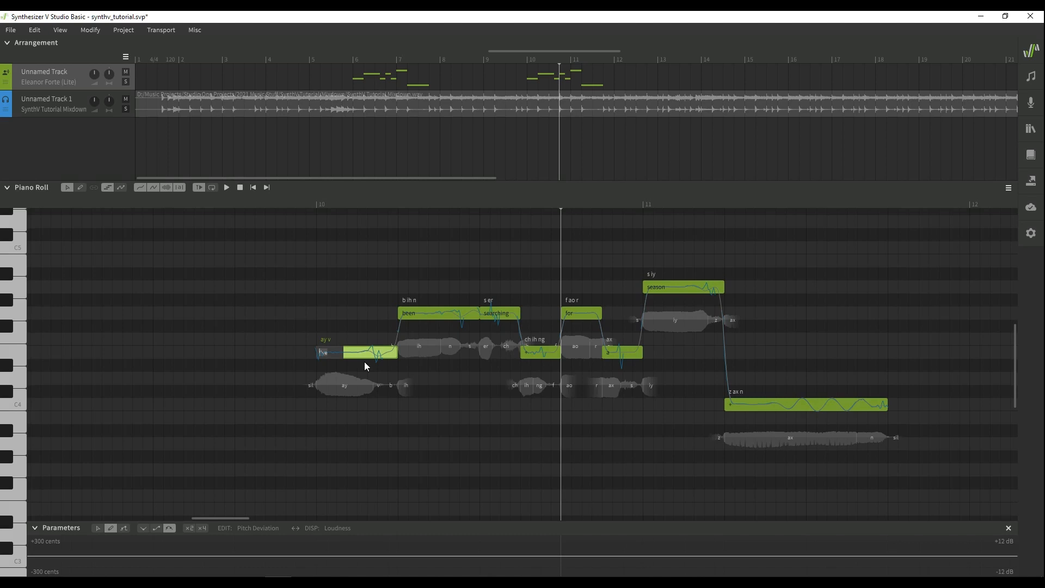
type("Here's")
key("Tab")
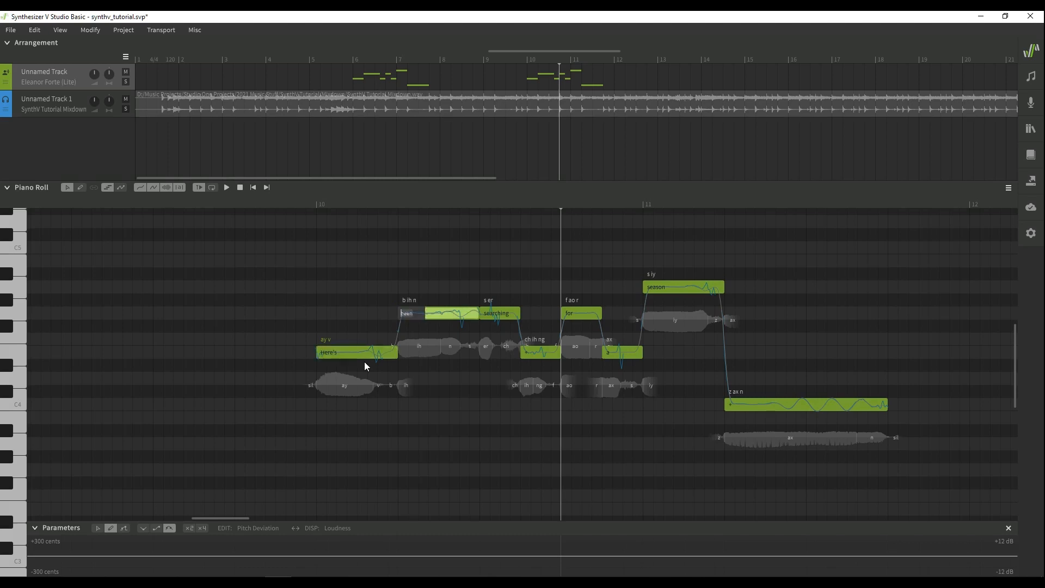
type("to")
key("Tab")
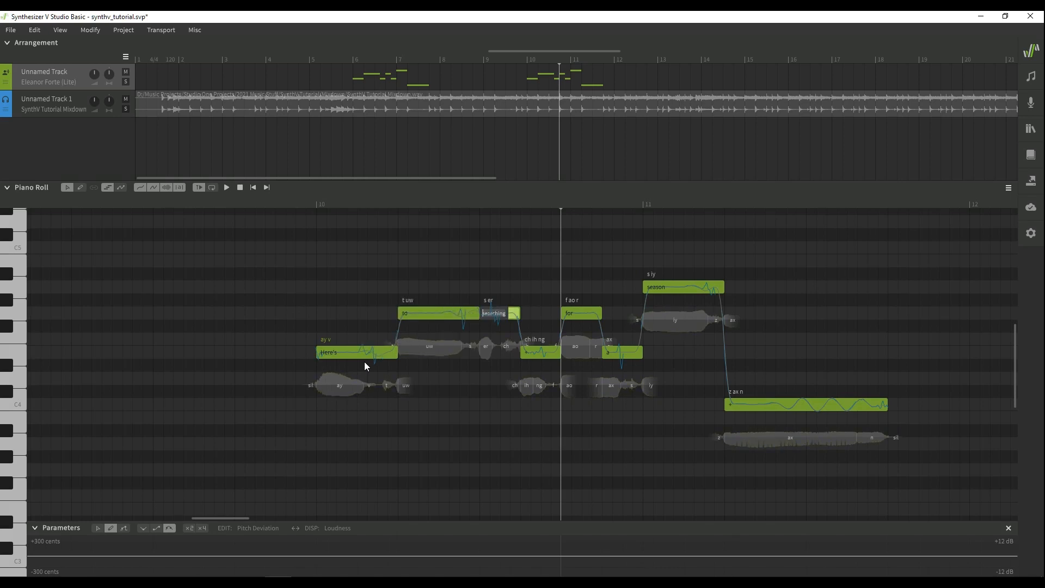
type("an")
type("boring")
key("BackSpace")
key("BackSpace")
key("BackSpace")
key("BackSpace")
key("BackSpace")
key("BackSpace")
key("Return")
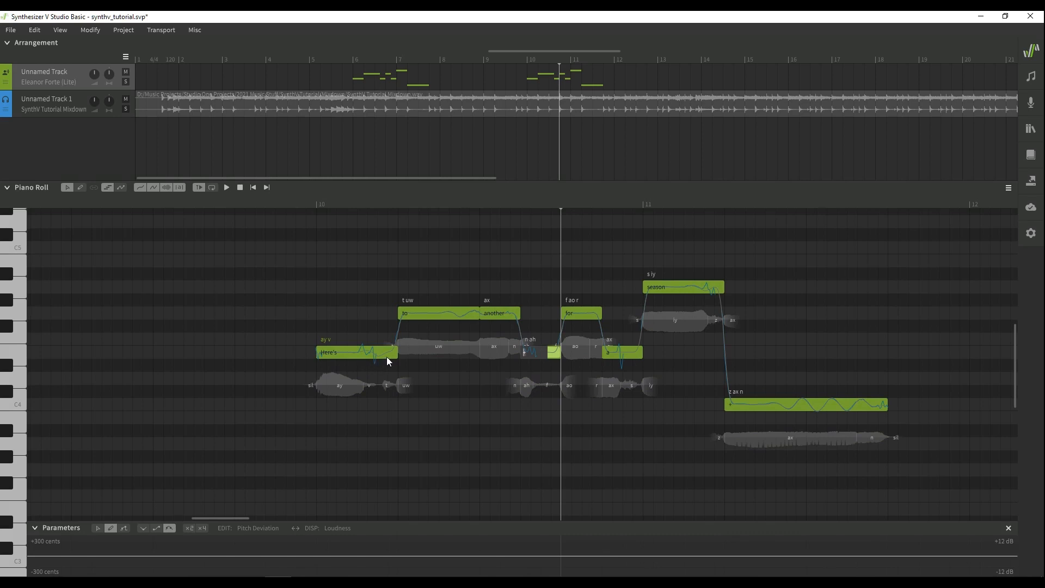
left_click(430, 316)
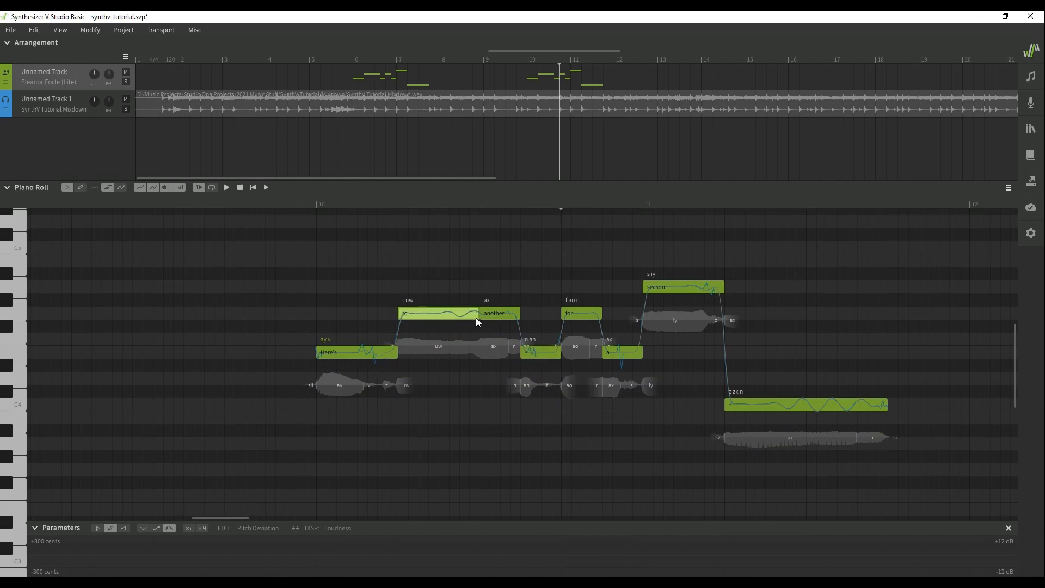
Step: Play back the start of the measure 10 phrase and clear the custom phonemes of its first note, "Here's"
left_click(291, 206)
key("space")
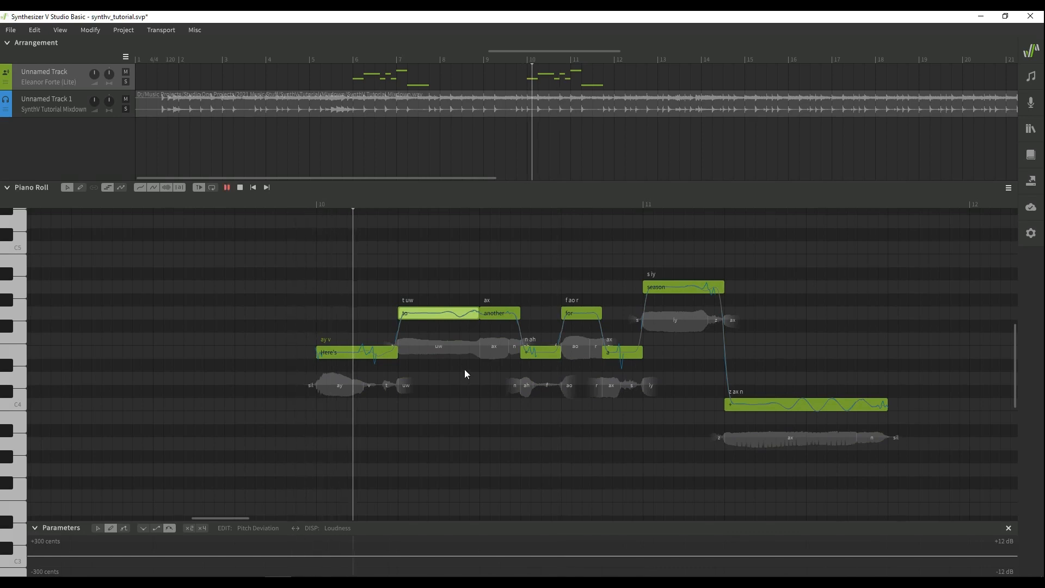
key("space")
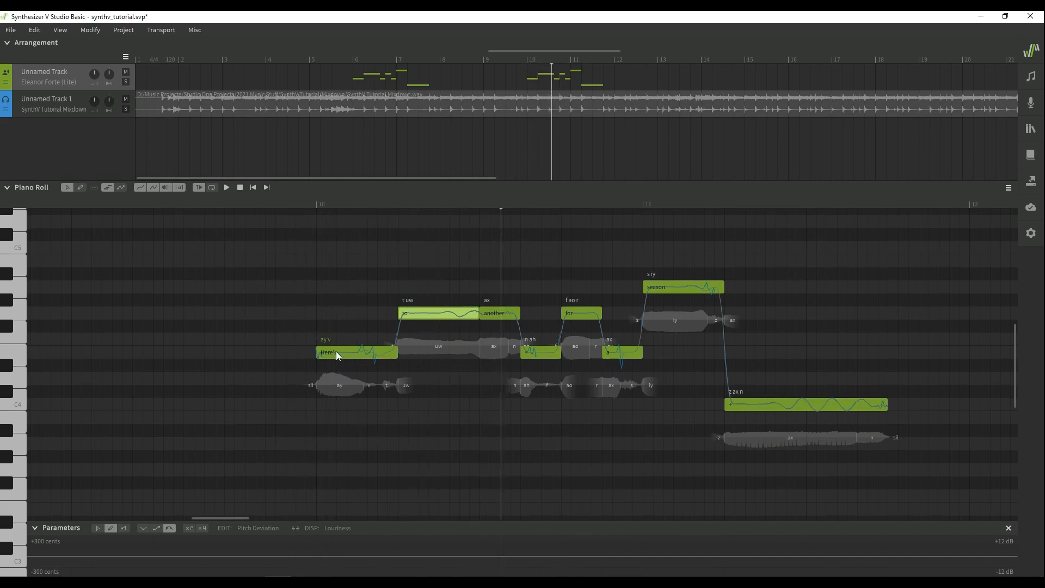
double_click(328, 340)
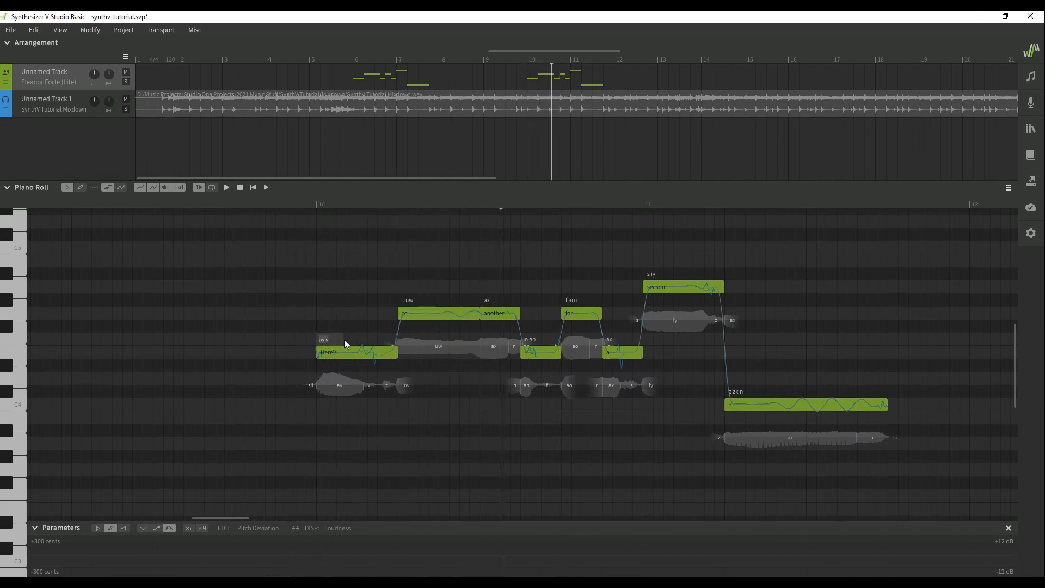
key("Return")
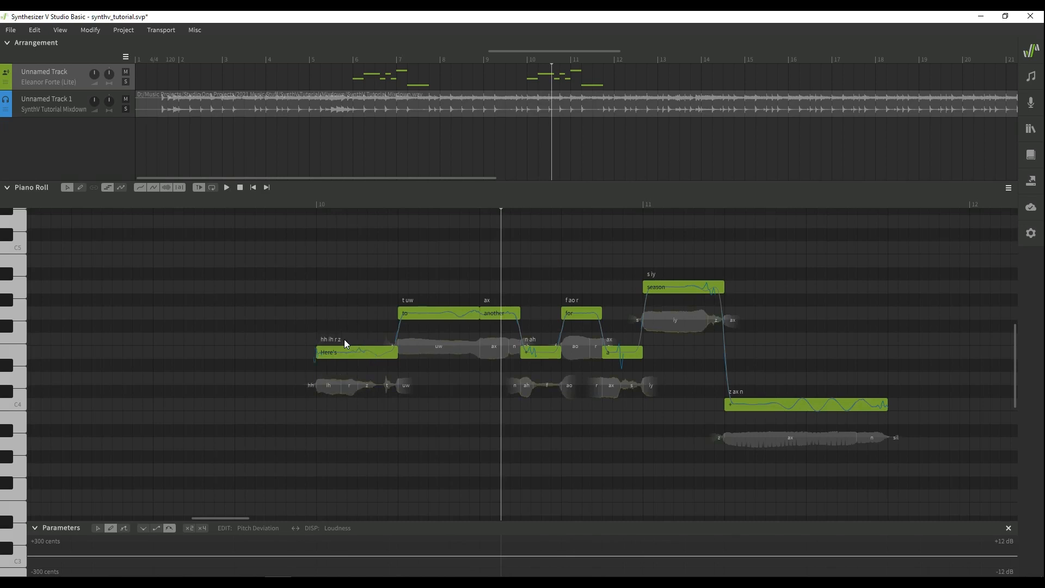
Step: Play back the phrase from just before measure 10 into its third beat
left_click(279, 202)
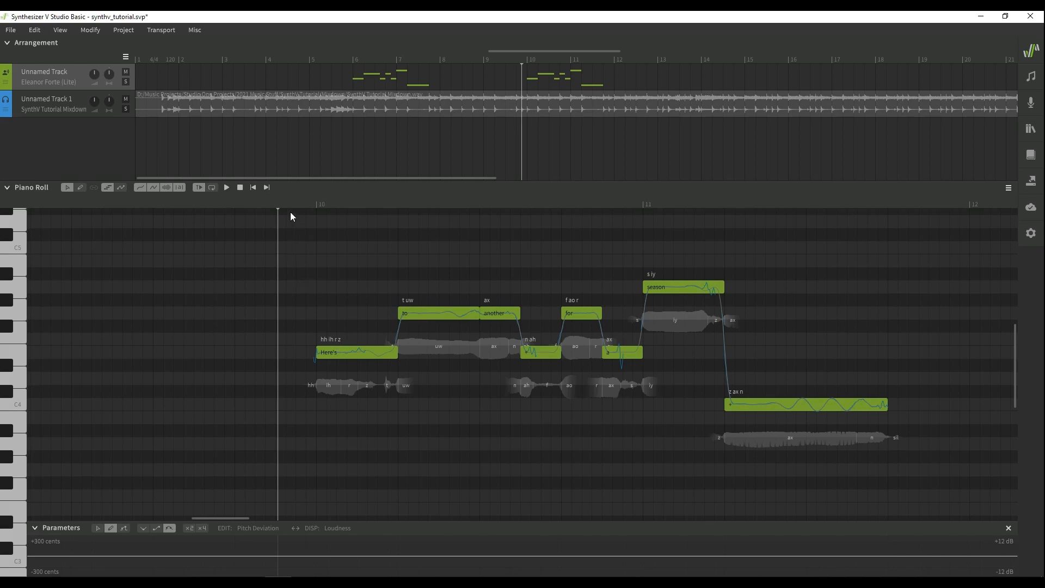
key("space")
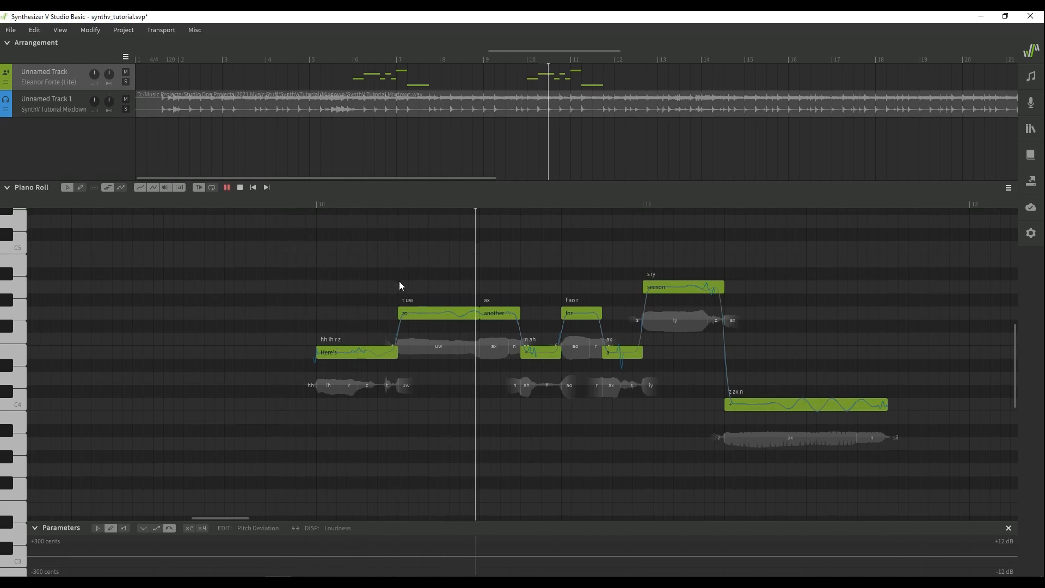
key("space")
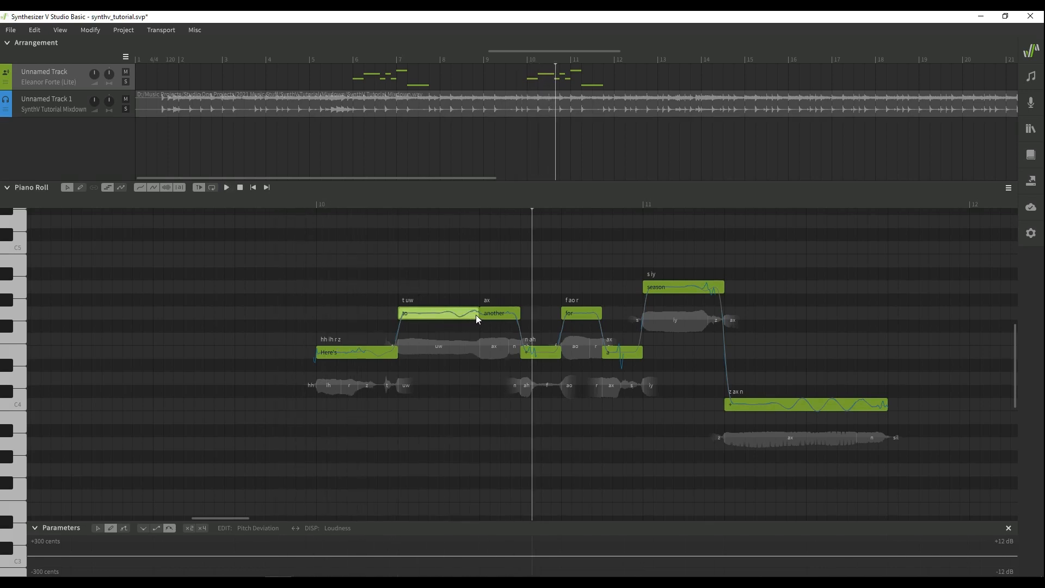
Step: Shorten "to" to an eighth note and move "another", "+" and "for" an eighth earlier, with "+" on G4 and "for" on E4
left_click_drag(478, 313, 453, 312)
key("ctrl+s")
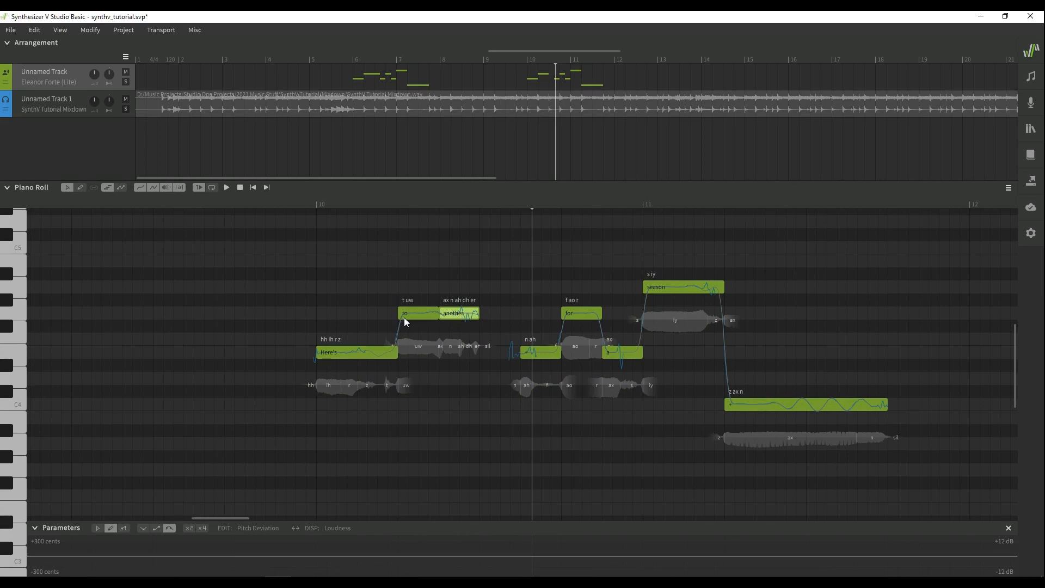
left_click(531, 348)
key("ctrl+s")
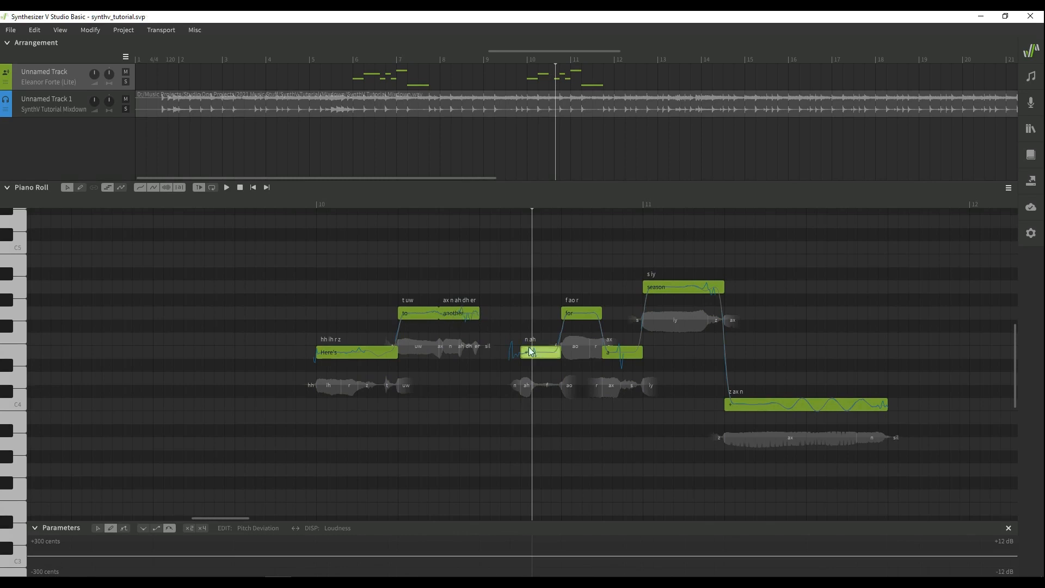
left_click_drag(531, 351, 490, 312)
left_click_drag(565, 312, 530, 358)
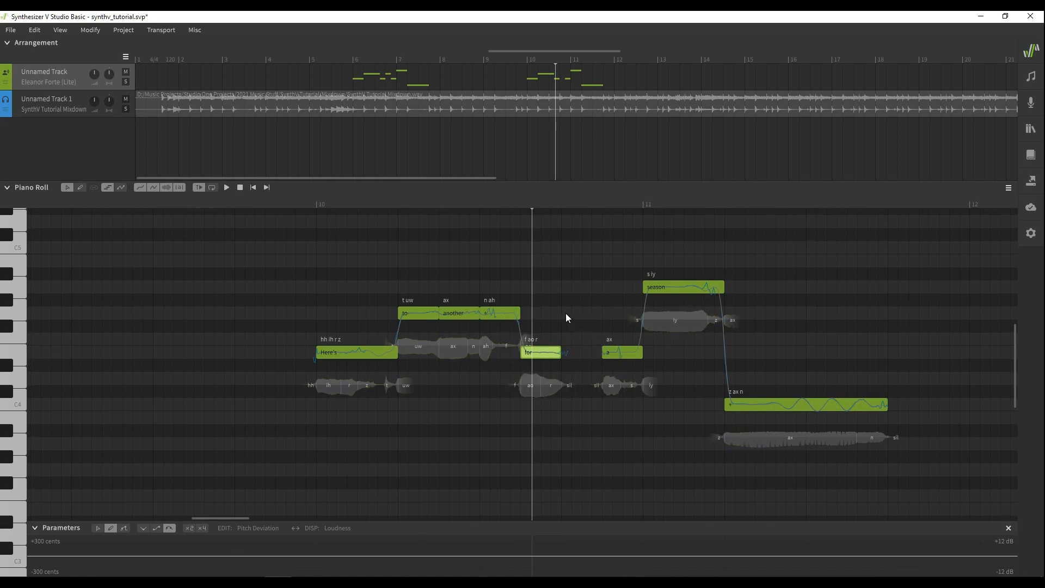
Step: Add an eighth note on G4 where "for" used to be and change the lyric of the moved "for" note to "+"
double_click(566, 314)
key("ctrl+s")
left_click_drag(638, 314, 598, 312)
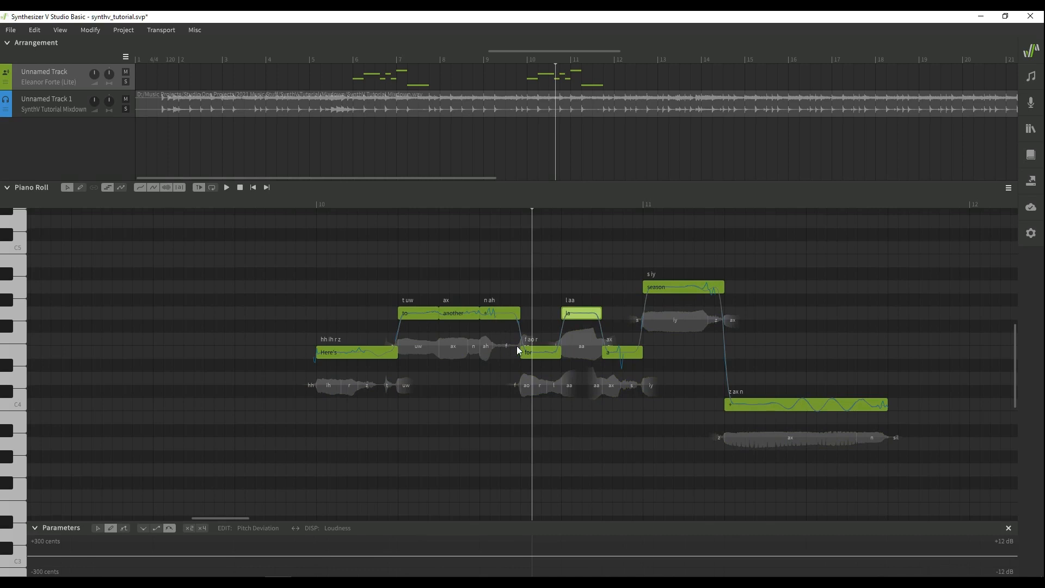
left_click_drag(527, 353, 550, 364)
key("ctrl+z")
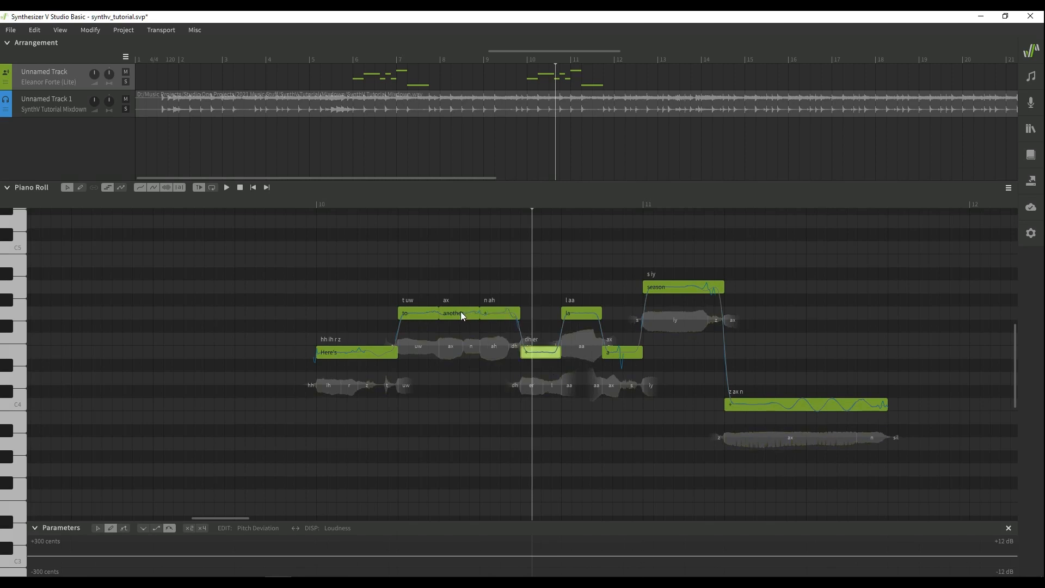
Step: Play back the rearranged notes from just before measure 10 up to the last eighth note before measure 11
left_click(461, 311)
left_click(303, 201)
key("space")
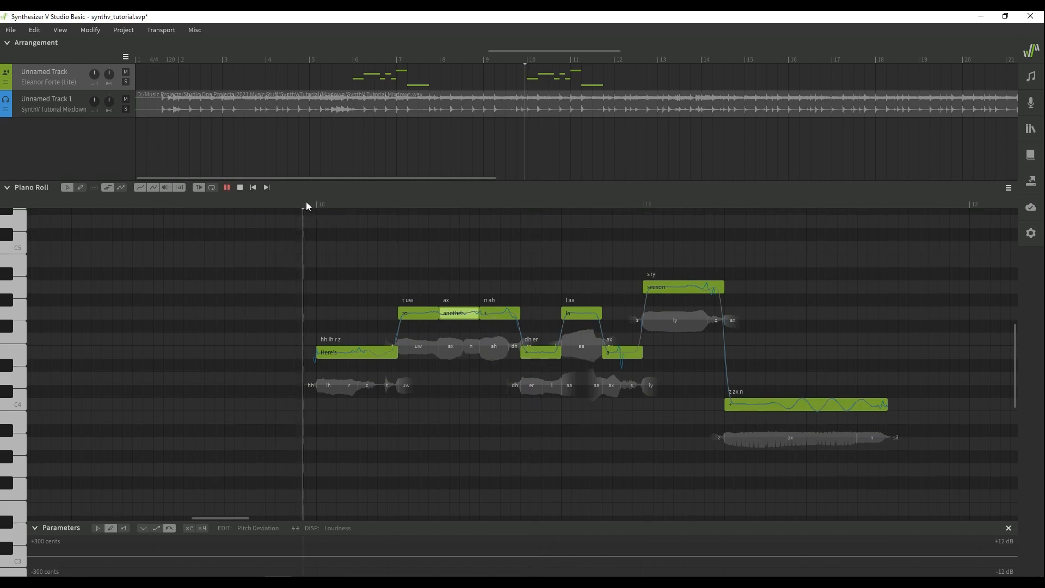
key("space")
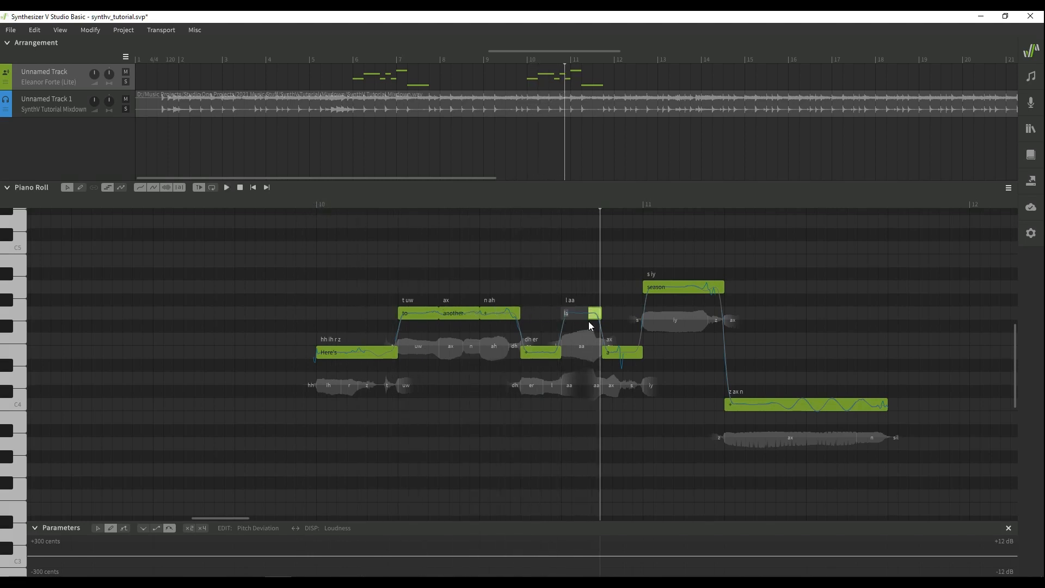
Step: Set the lyric of the added G4 note to "boring" and the note after it to "+"
key("Return")
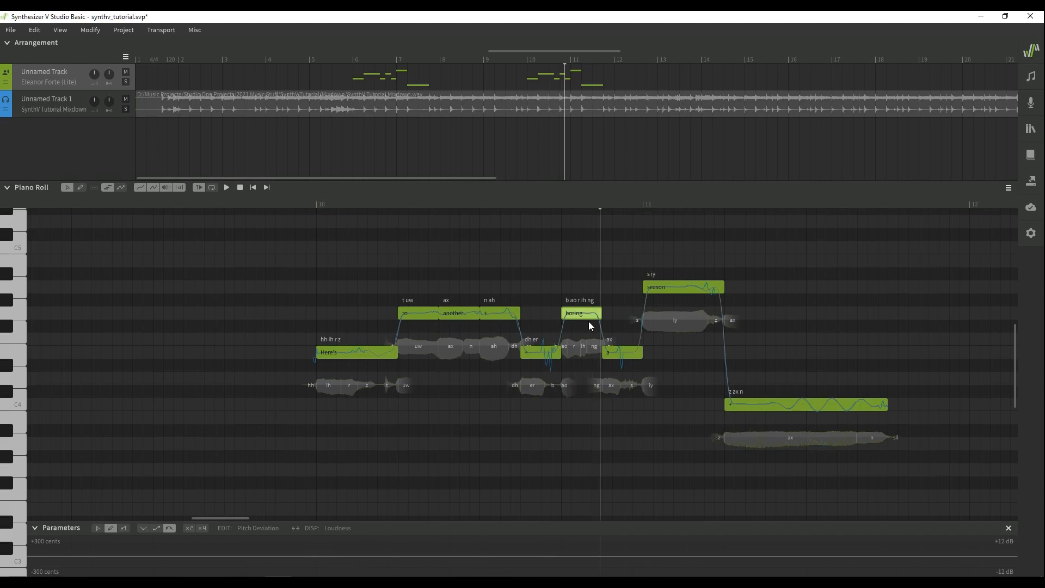
key("Tab")
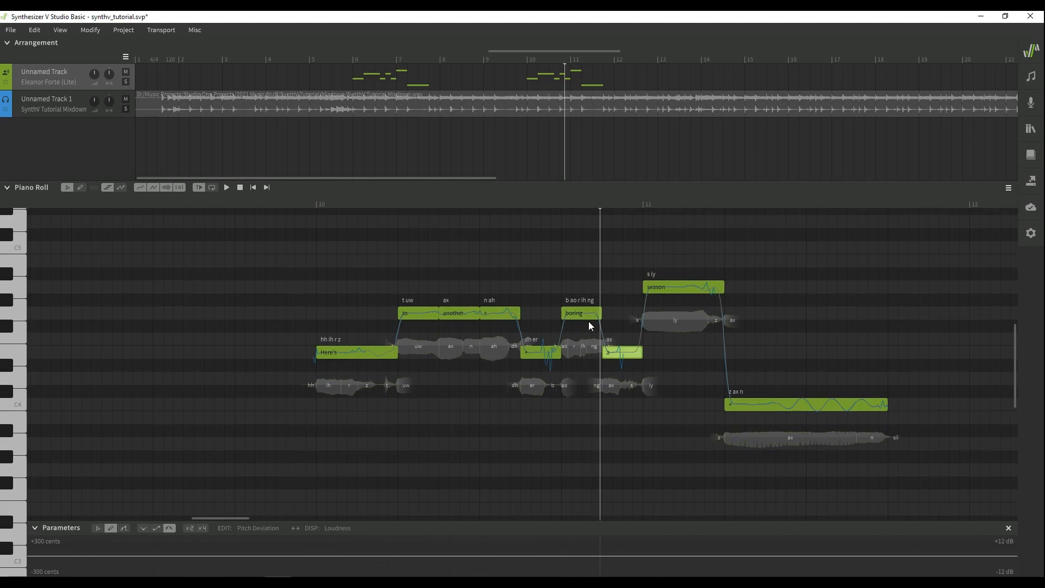
double_click(616, 354)
type("+")
key("Return")
Step: Play back the song through the reworked phrase to measure 14 and save the project
left_click(254, 187)
key("space")
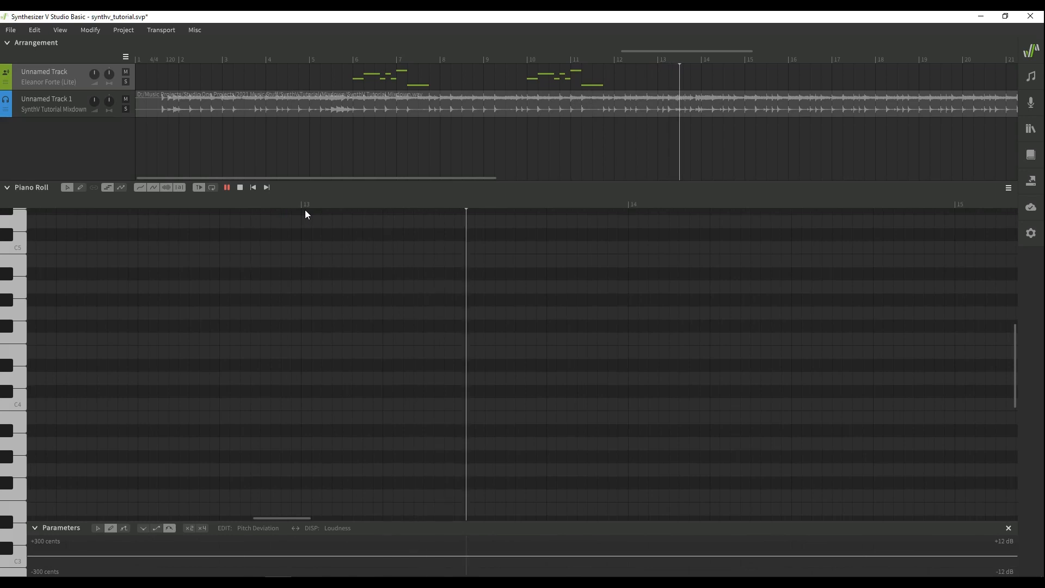
key("space")
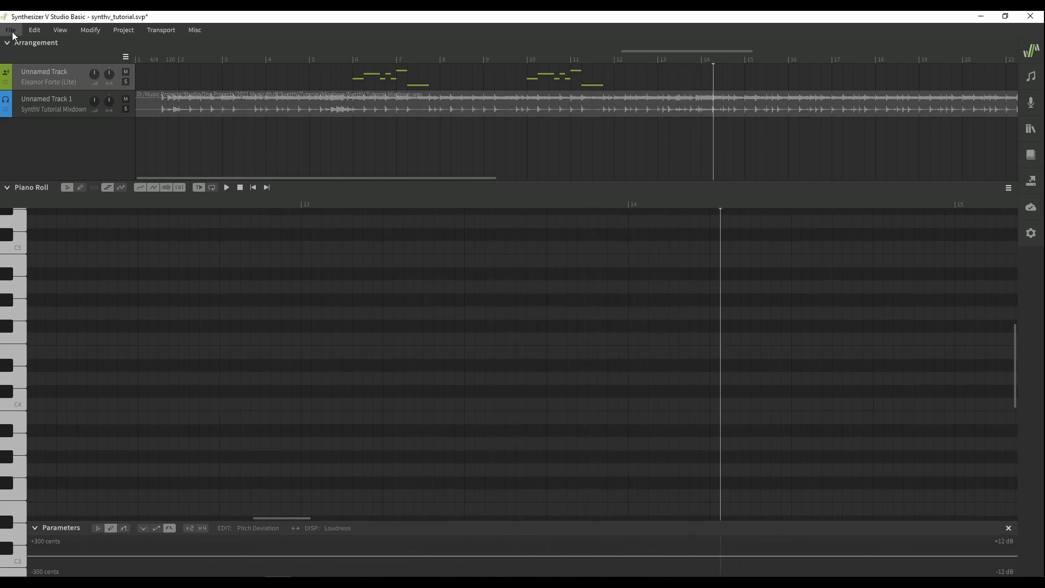
left_click(13, 34)
left_click(30, 79)
Step: Play back both vocal phrases together with the instrumental from just before measure 6
left_click(344, 60)
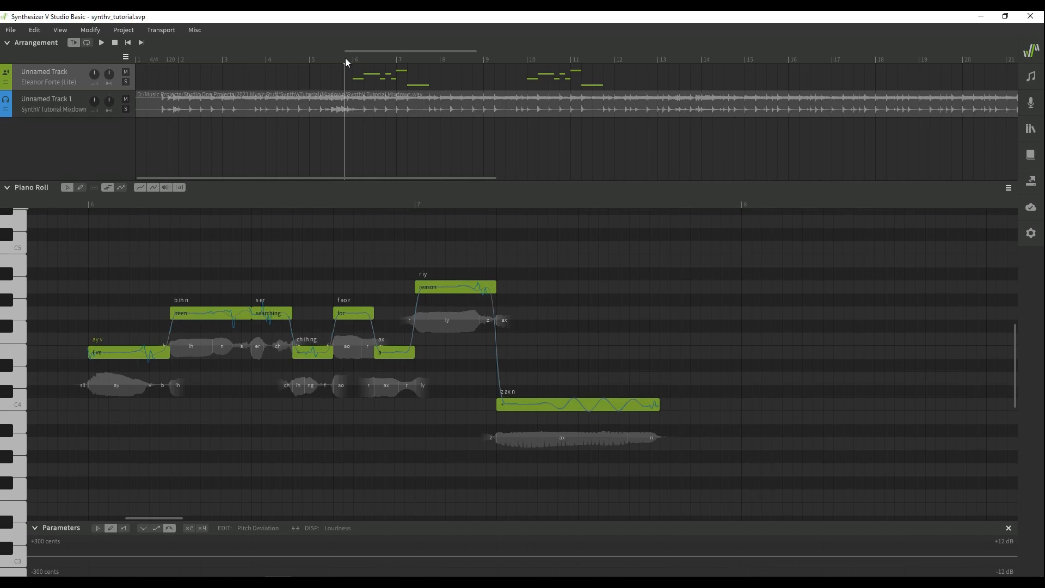
key("space")
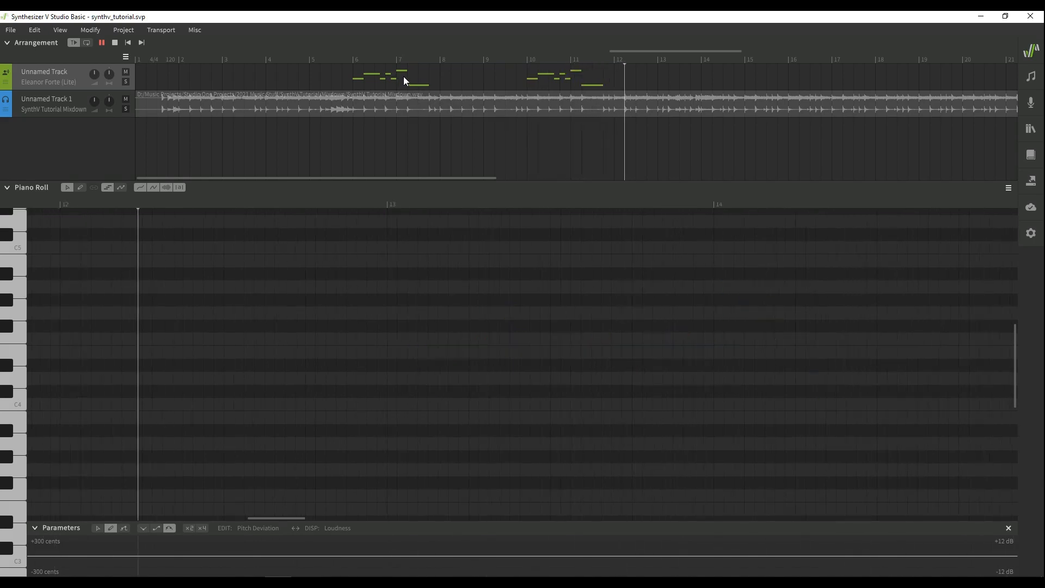
key("space")
Step: Return the playhead to just before measure 6 and open the vocal track's voice settings
left_click(354, 54)
left_click_drag(354, 53, 347, 55)
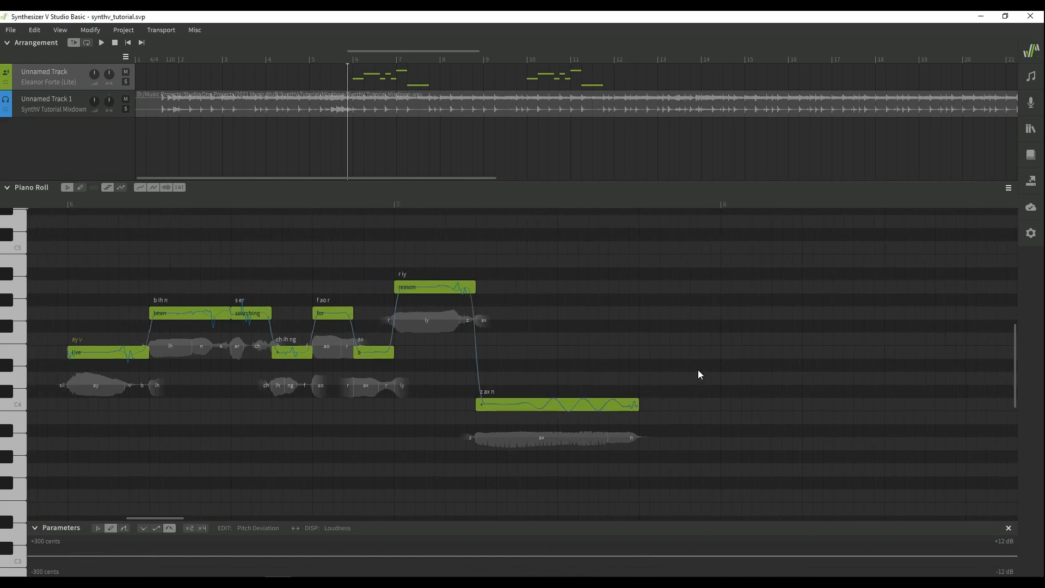
scroll(698, 370, "left", 2)
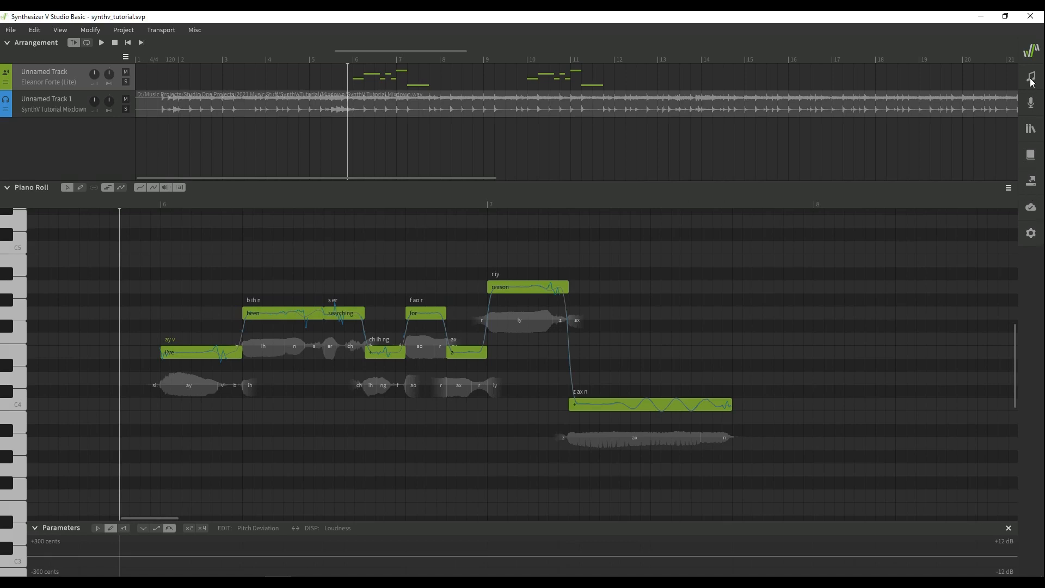
left_click(1032, 102)
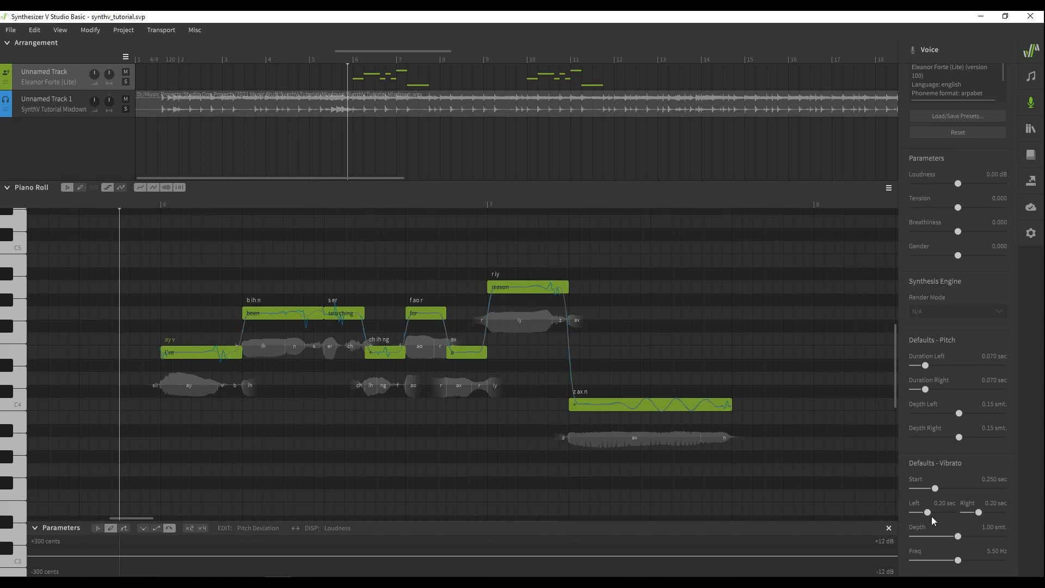
Step: Raise the default vibrato depth to 2.00 semitones and play back the first phrase
left_click_drag(959, 537, 1021, 543)
left_click(130, 204)
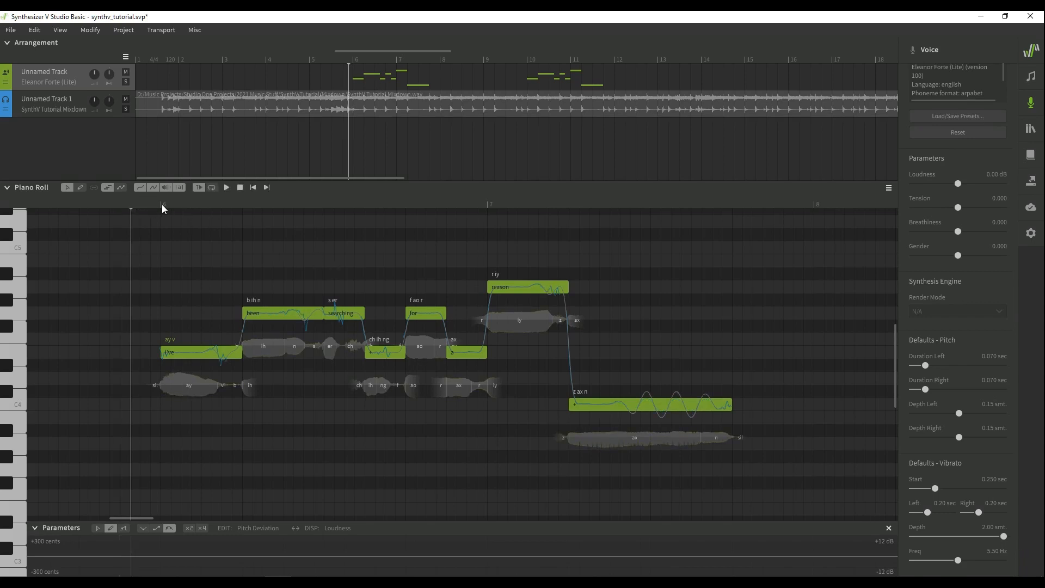
key("space")
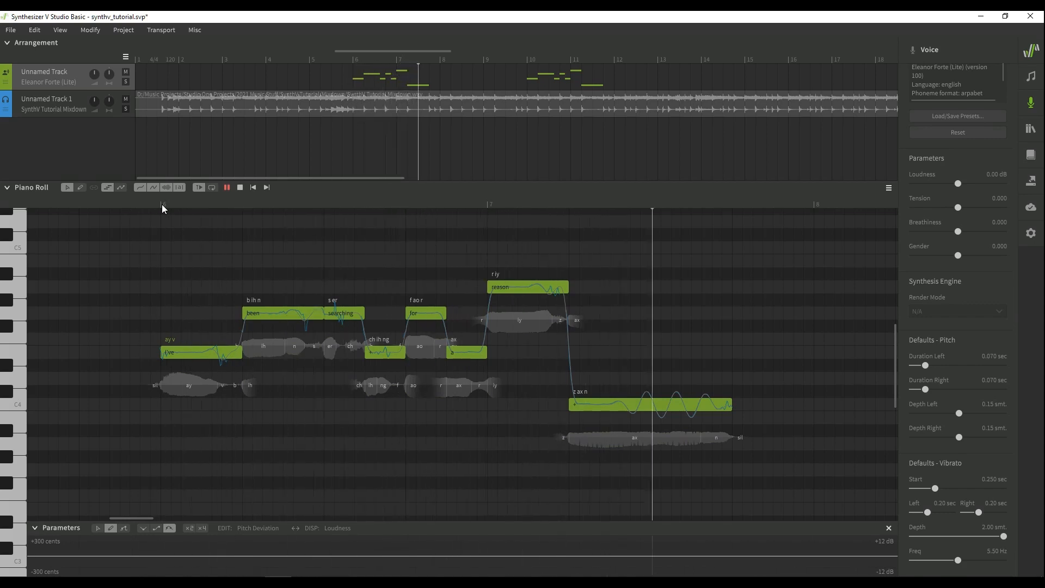
key("space")
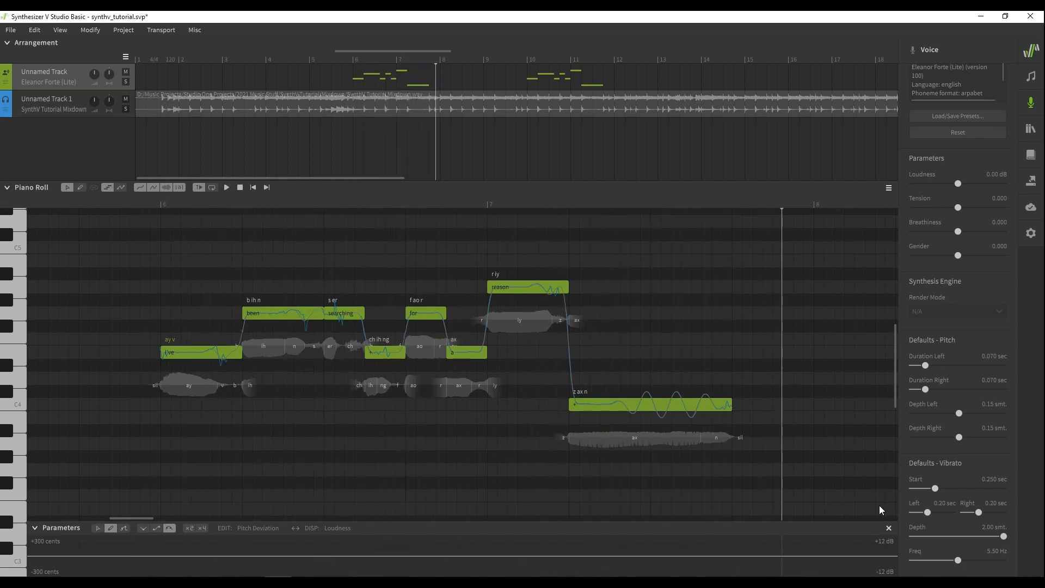
Step: Set the default vibrato depth to 1.00 semitone and its frequency to 10.00 Hz, and play back the first phrase
left_click_drag(1004, 535, 984, 537)
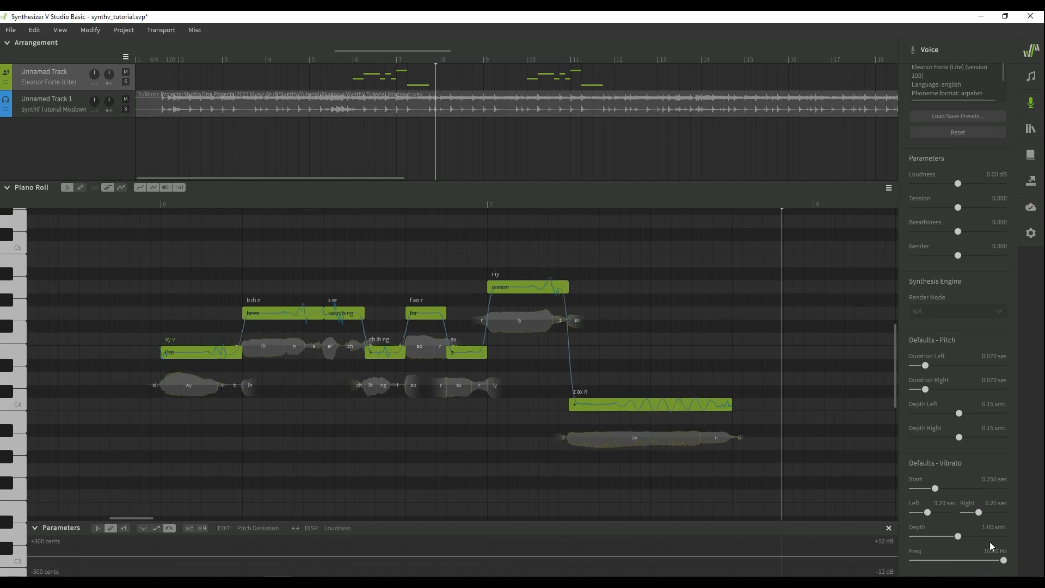
left_click(147, 202)
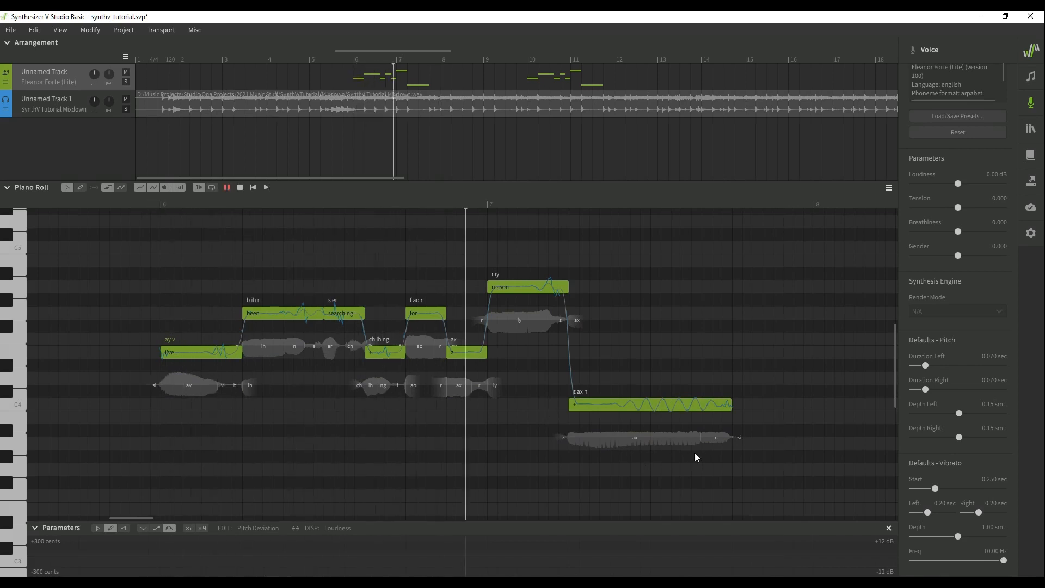
key("space")
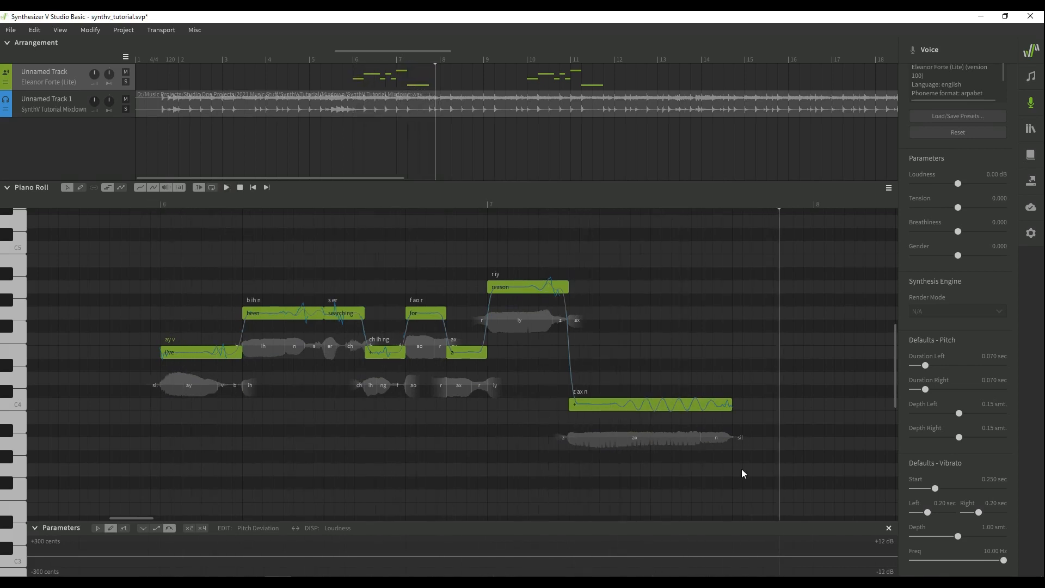
Step: Set the default vibrato frequency to 4.05 Hz and play back the first phrase from just before measure 6
left_click_drag(1001, 558, 943, 560)
left_click(146, 203)
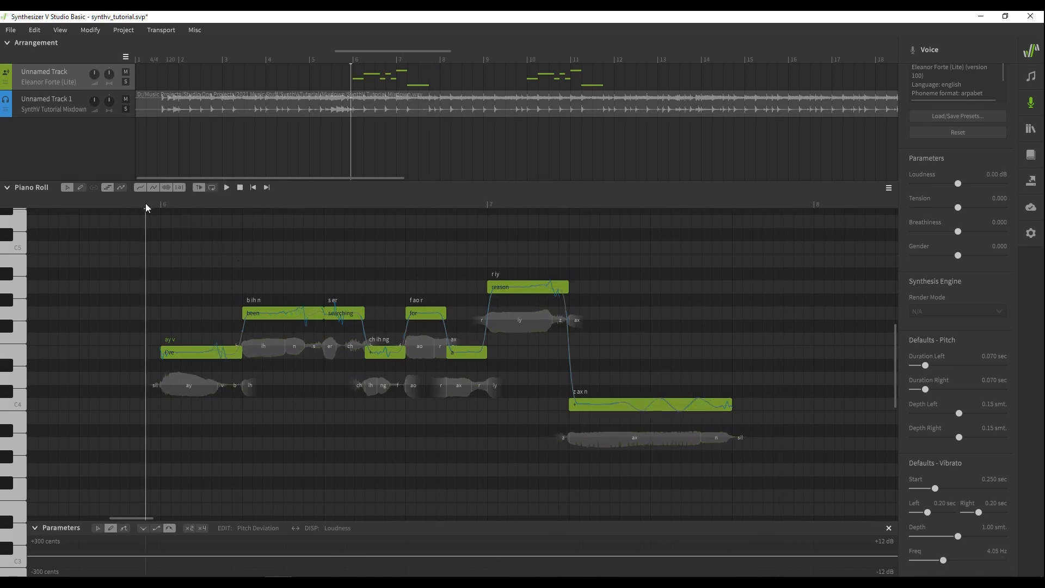
key("space")
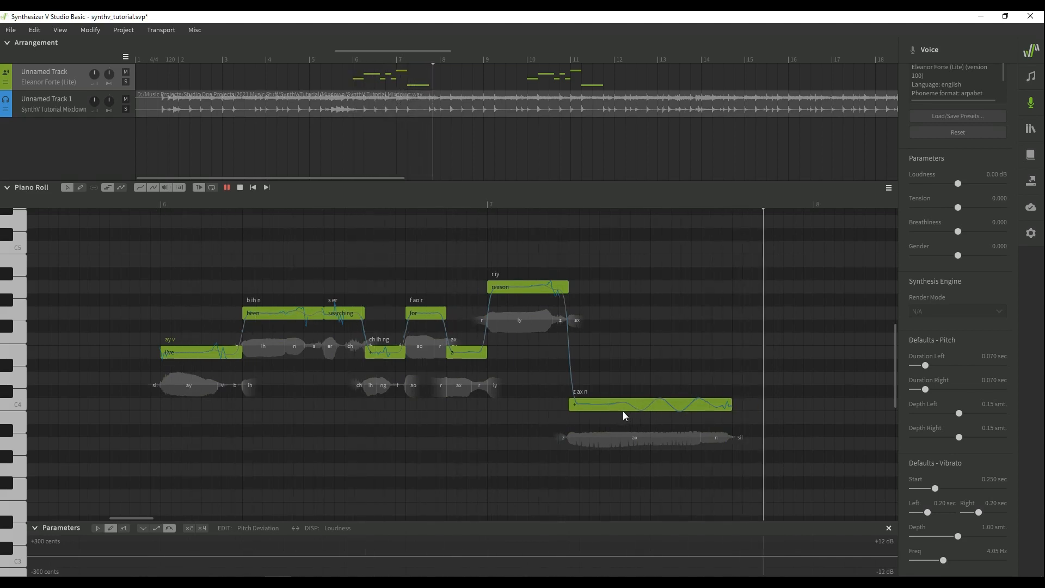
key("space")
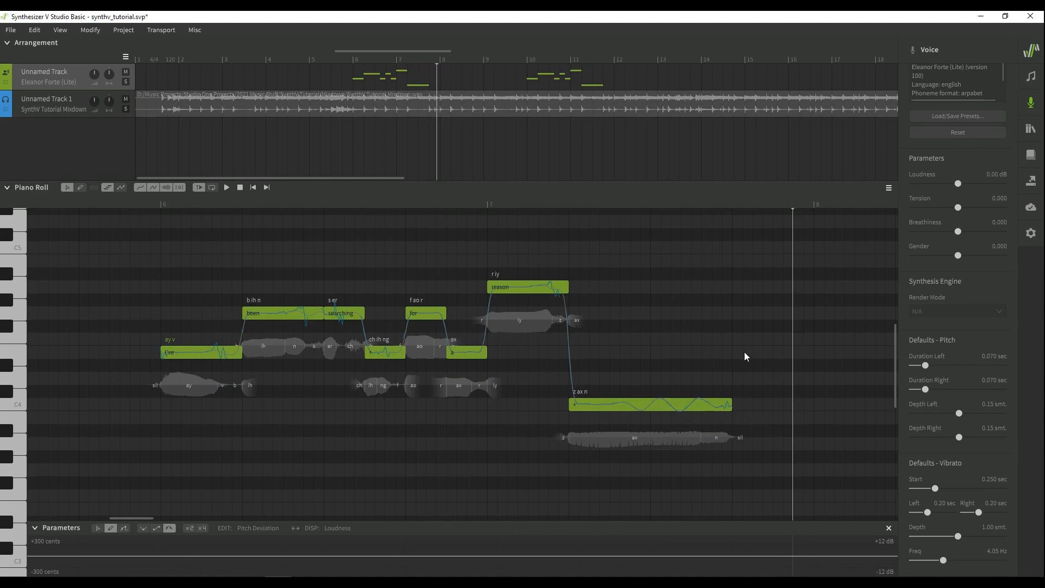
Step: Add a G4 note starting just before measure 8, after the first phrase, and lengthen it to about three beats
scroll(749, 360, "right", 3)
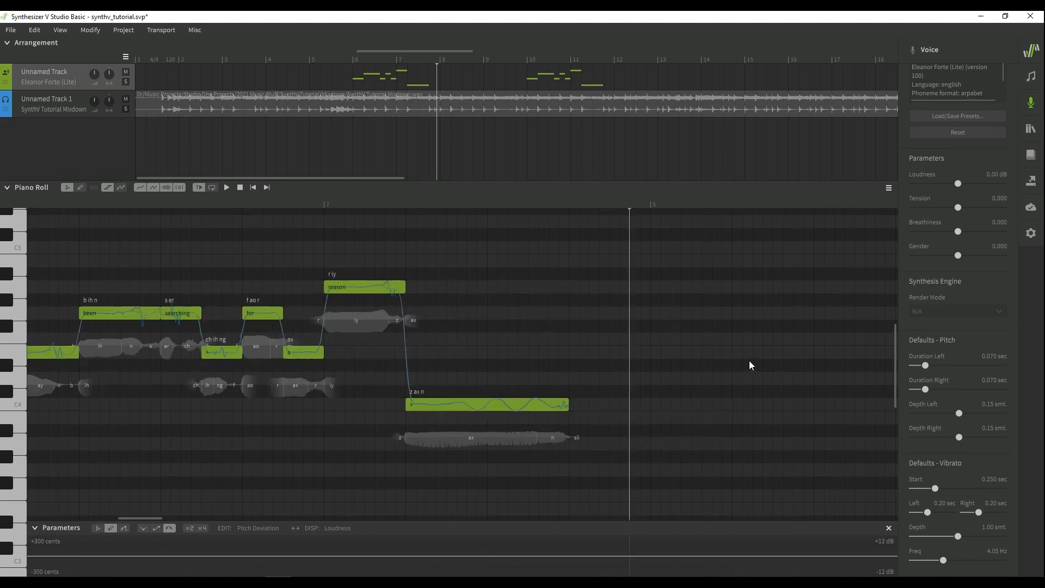
double_click(584, 315)
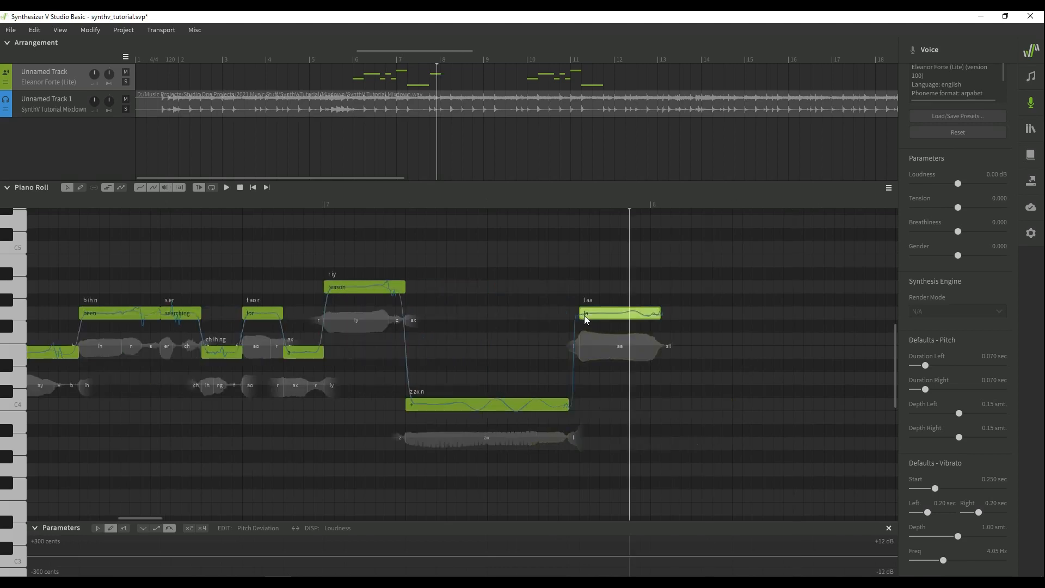
left_click_drag(660, 313, 824, 313)
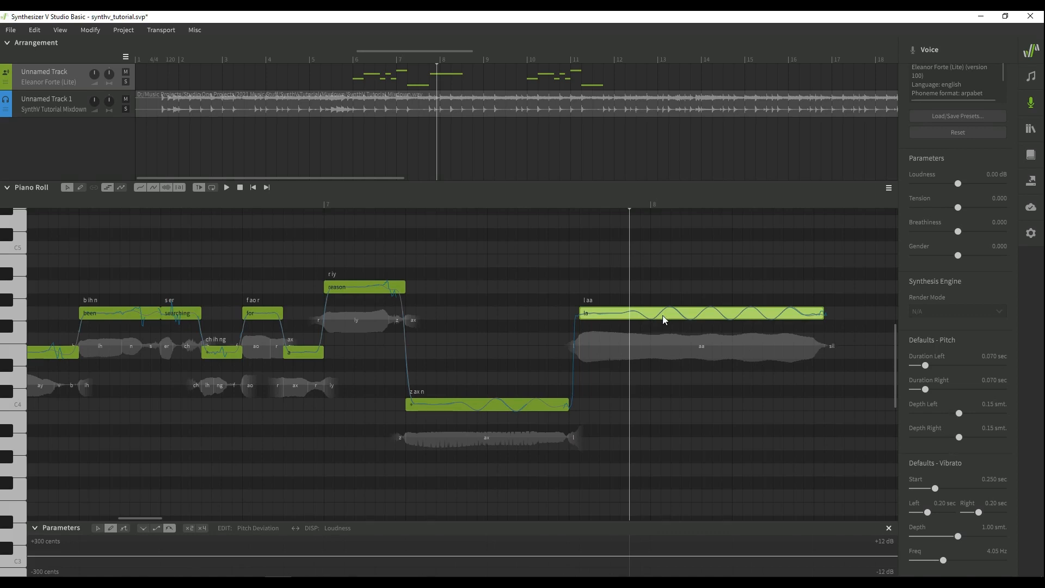
Step: Delete the long G4 note placed just before measure 8, after the first phrase
key("Delete")
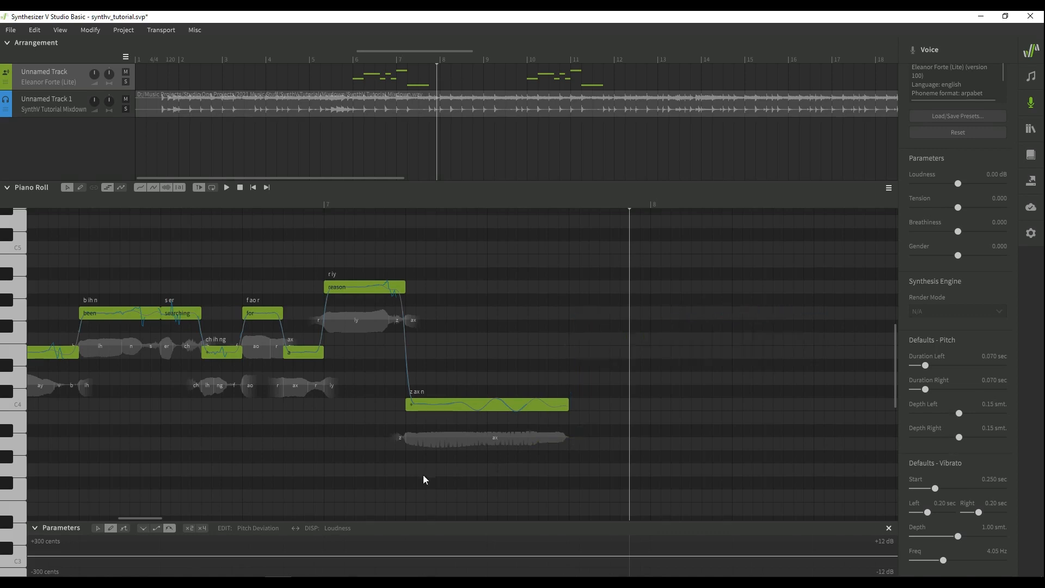
left_click_drag(155, 517, 146, 521)
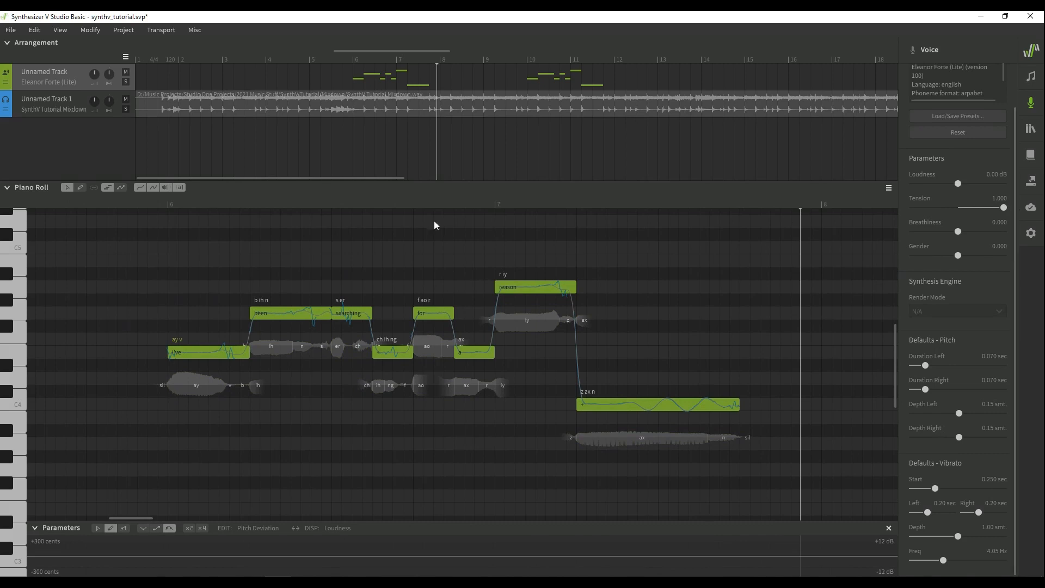
Step: Set the voice's Tension to 1.000 and play back the first phrase from just before measure 6
left_click(158, 203)
key("space")
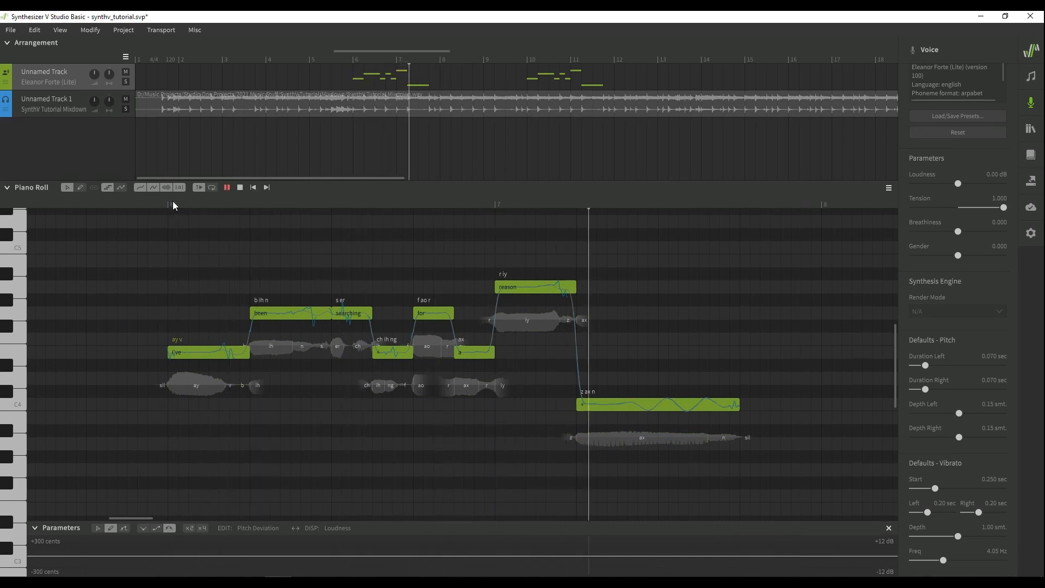
key("space")
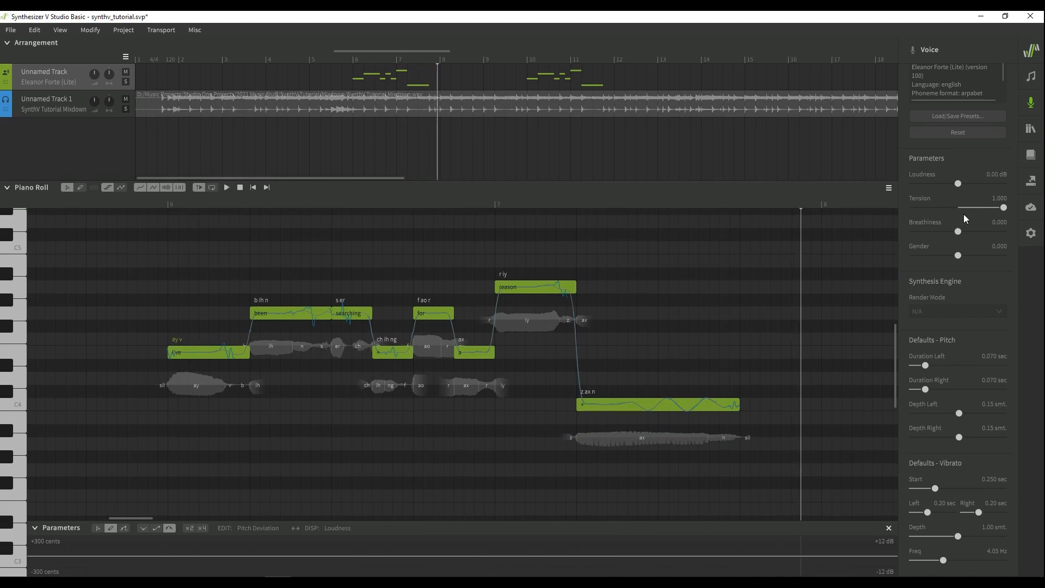
Step: Play back the first phrase with Breathiness at 1.000, and lower Tension to 0.010 and Breathiness to 0.035
left_click_drag(959, 231, 1030, 234)
left_click(162, 205)
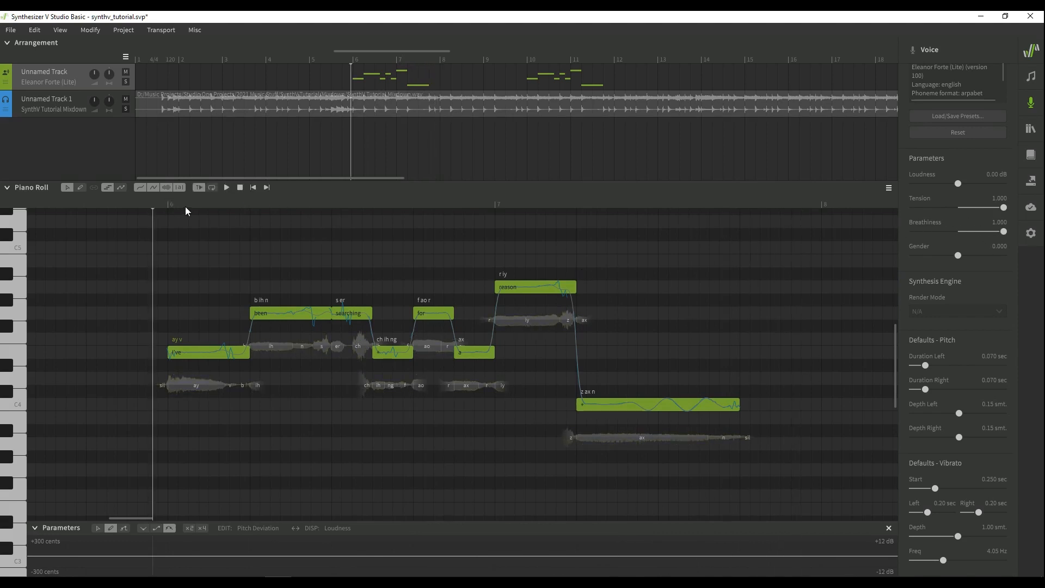
key("space")
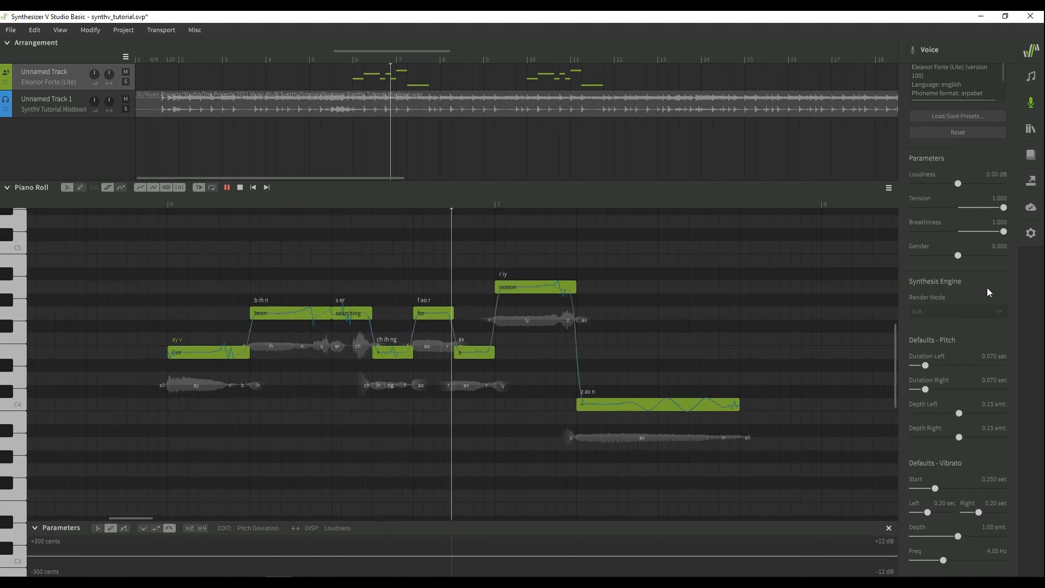
left_click_drag(1003, 207, 958, 233)
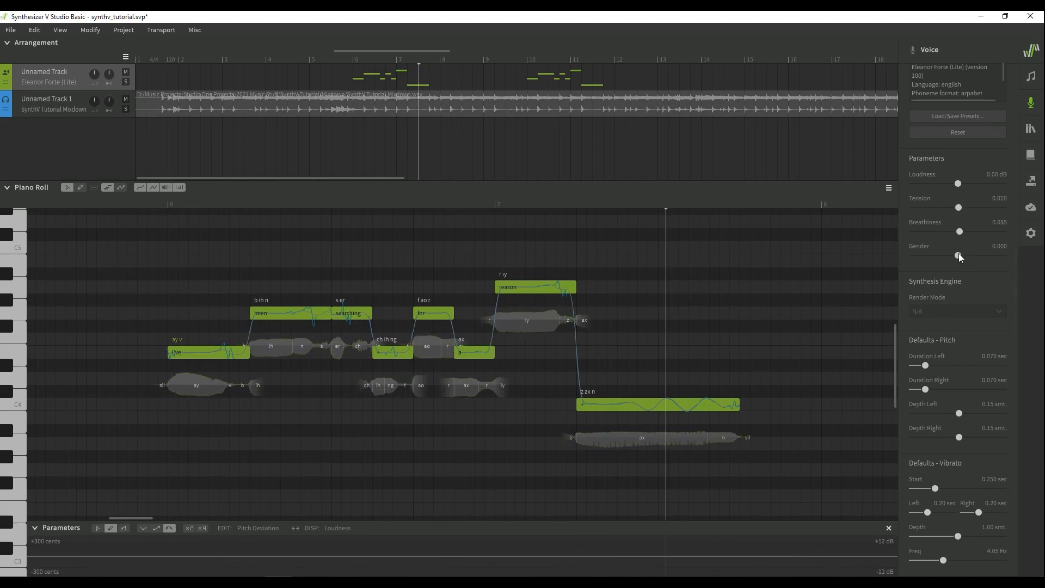
Step: Set the voice's Gender to -1.000 and play back the first phrase from just before measure 6
left_click_drag(916, 253, 910, 255)
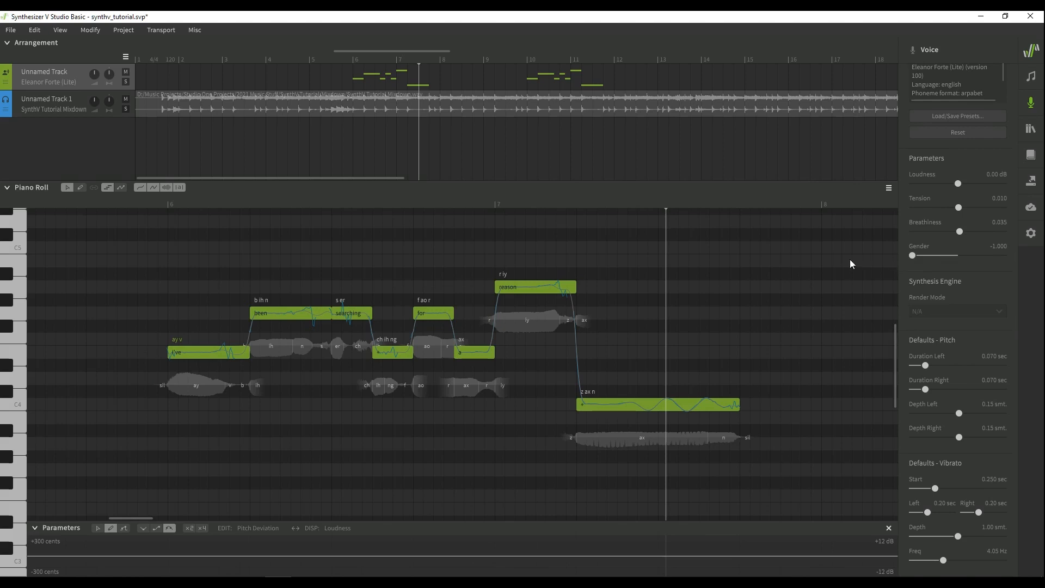
left_click(151, 201)
key("space")
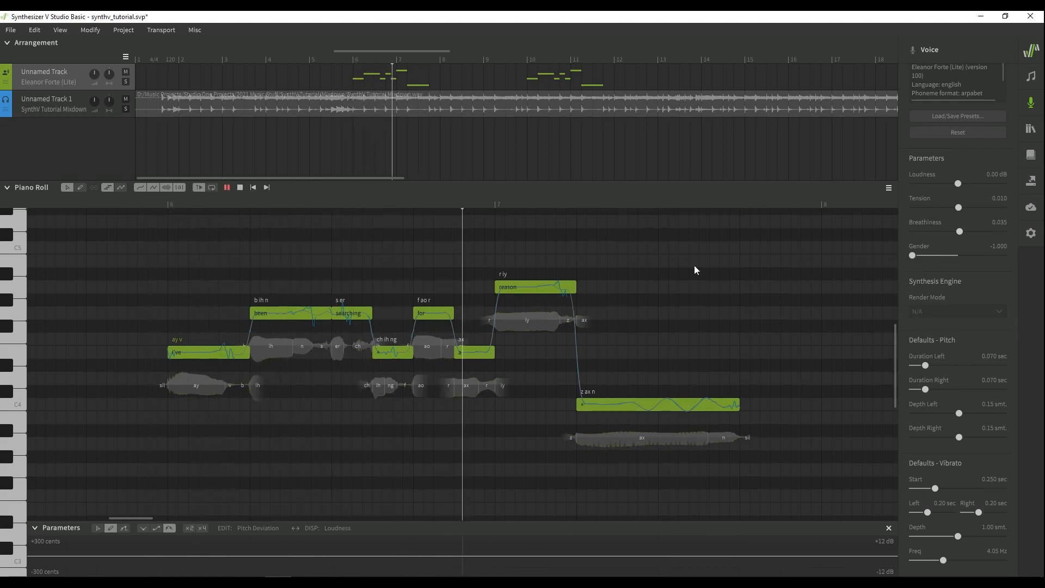
key("space")
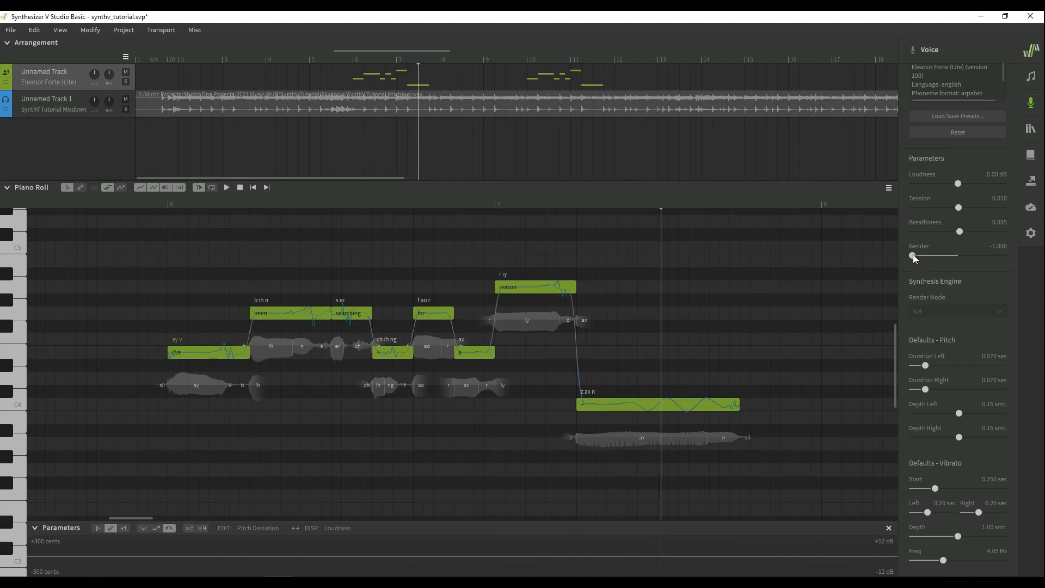
Step: Play back the first phrase with Gender at 1.000, and bring Gender back to 0.025
left_click_drag(913, 256, 958, 257)
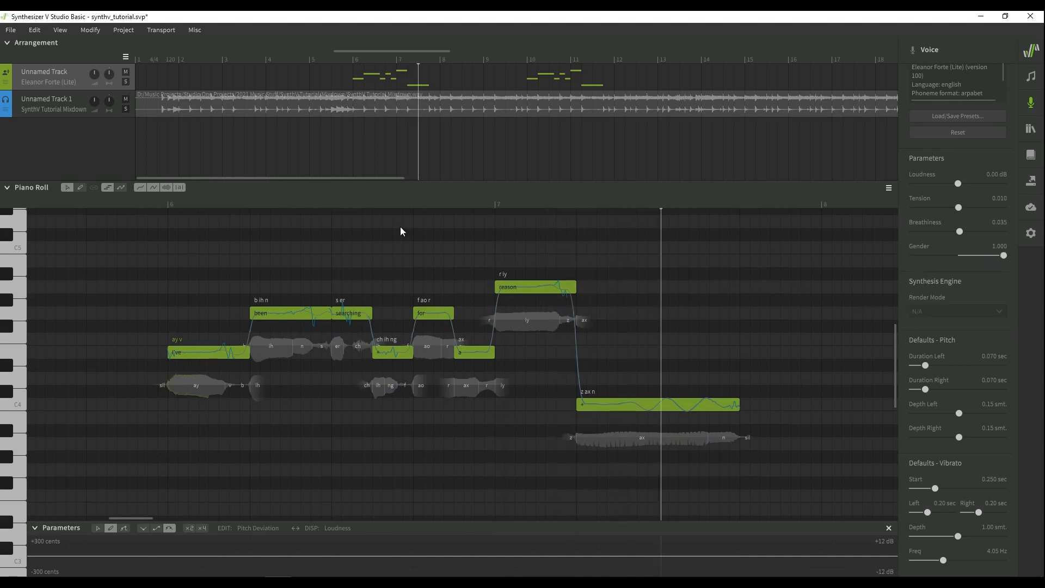
left_click(155, 204)
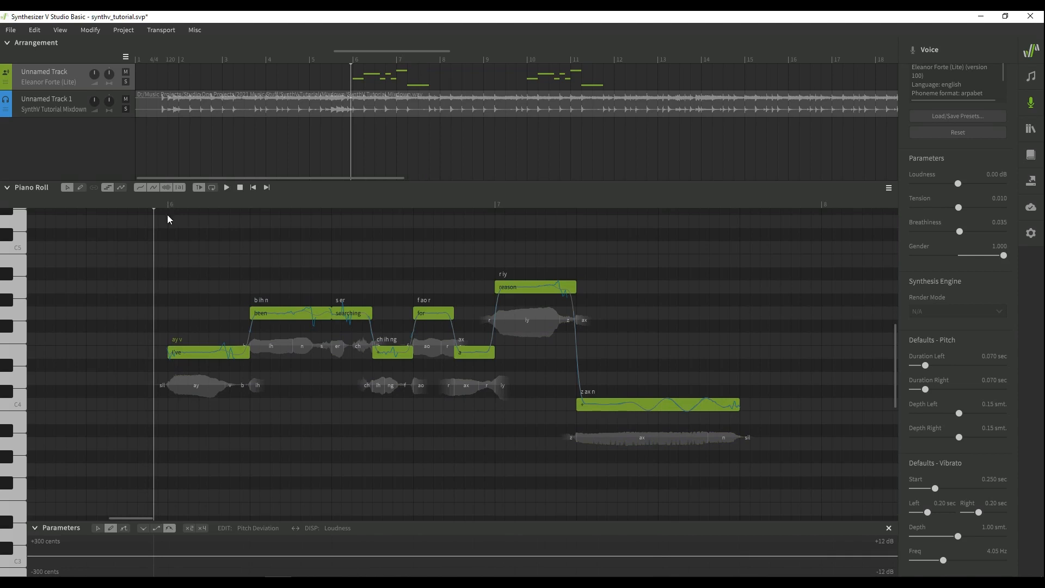
key("space")
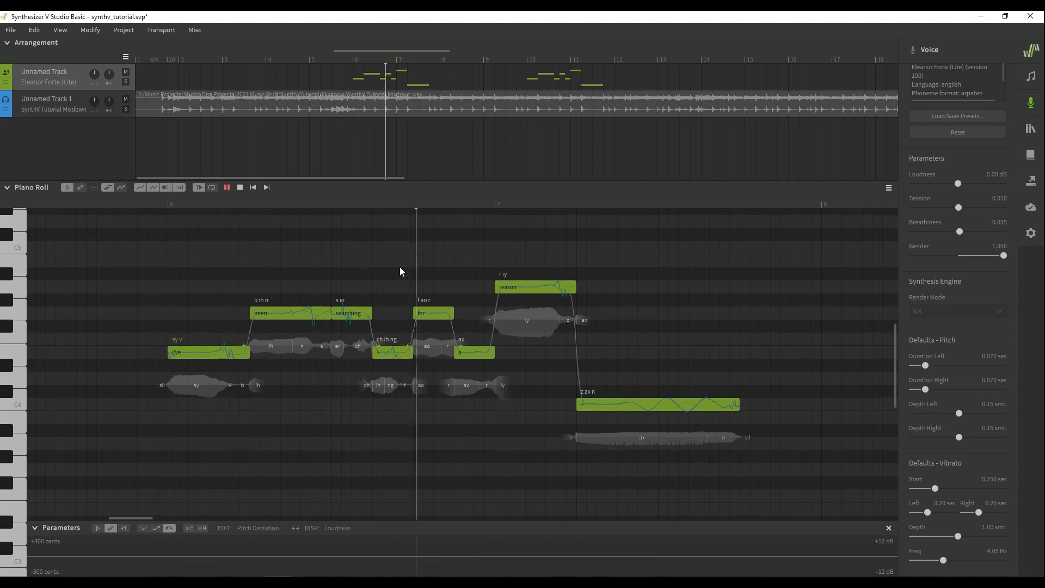
key("space")
left_click_drag(1004, 257, 960, 255)
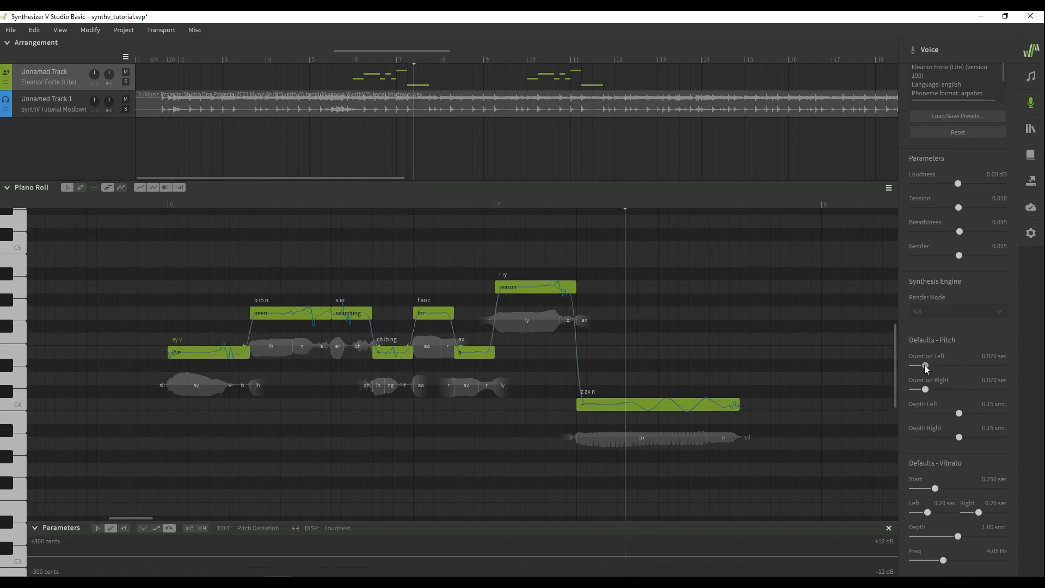
Step: Raise the default pitch transition's Duration Left to about 0.42 sec and play back the second half of the first phrase
mouse_move(925, 364)
left_mouse_down()
mouse_move(982, 363)
mouse_move(938, 363)
left_mouse_up()
left_click_drag(939, 366, 983, 368)
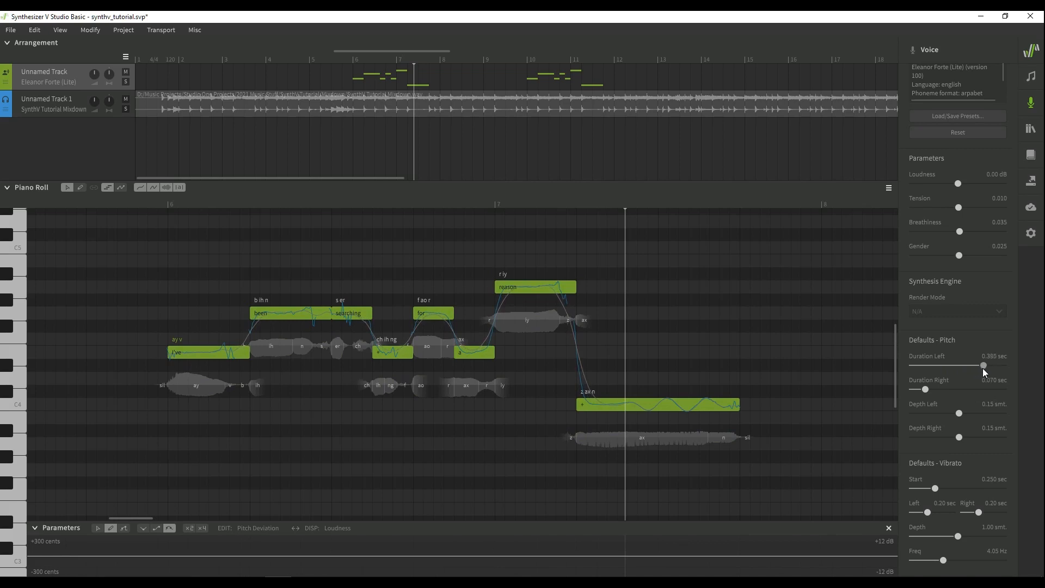
left_click(417, 205)
key("space")
key("space")
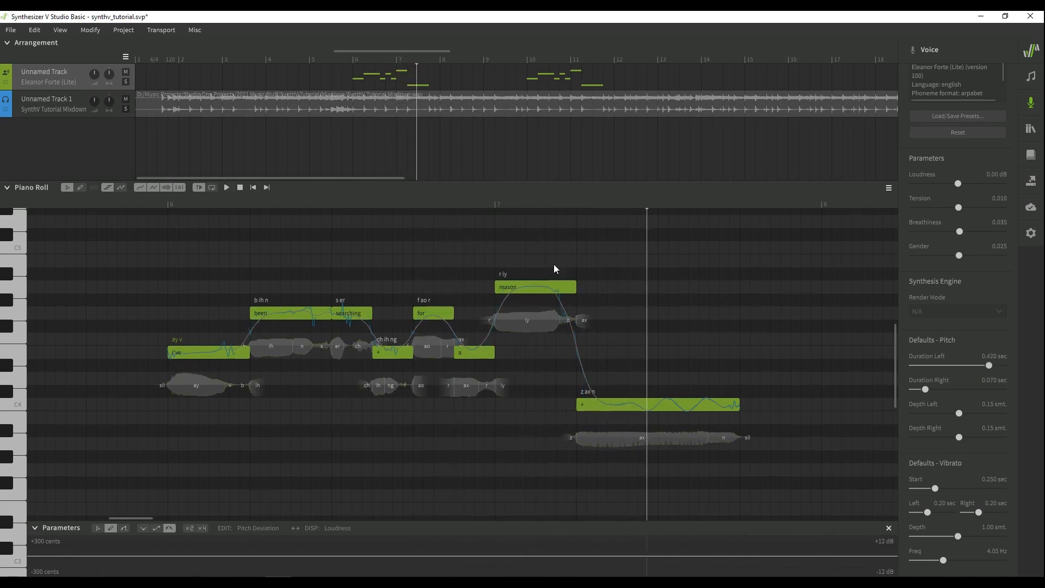
left_click(387, 205)
key("space")
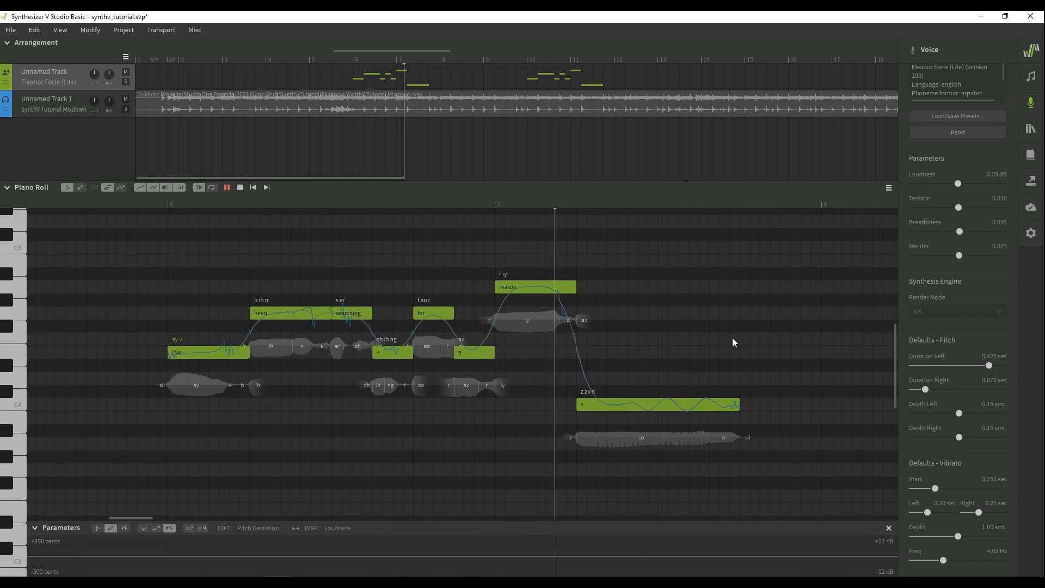
key("space")
Step: Set the default pitch transition's Duration Left to 0.000 sec and play back the first phrase from the middle of measure 6
left_click_drag(981, 366, 912, 364)
left_click(319, 204)
key("space")
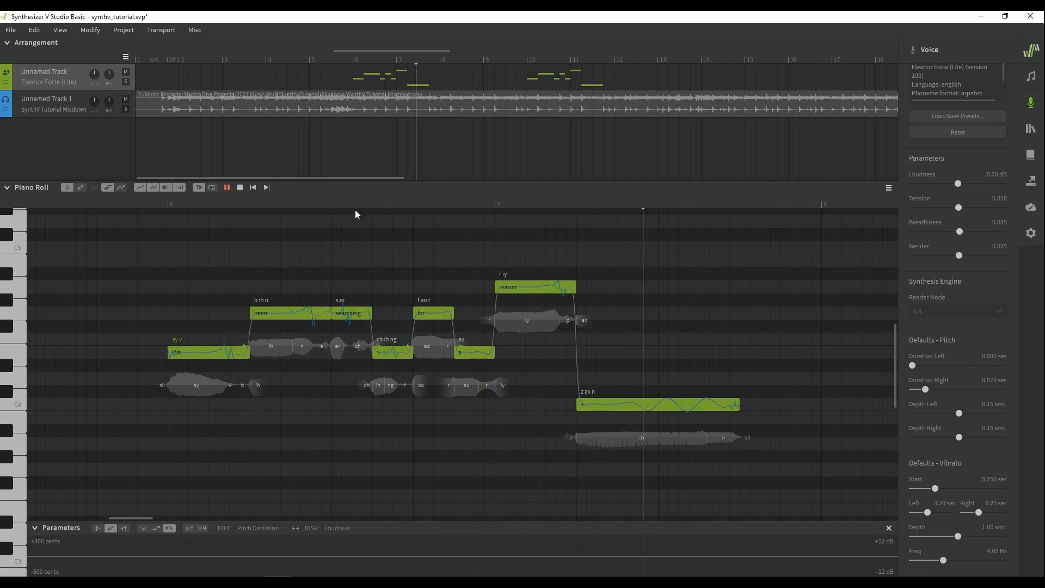
key("space")
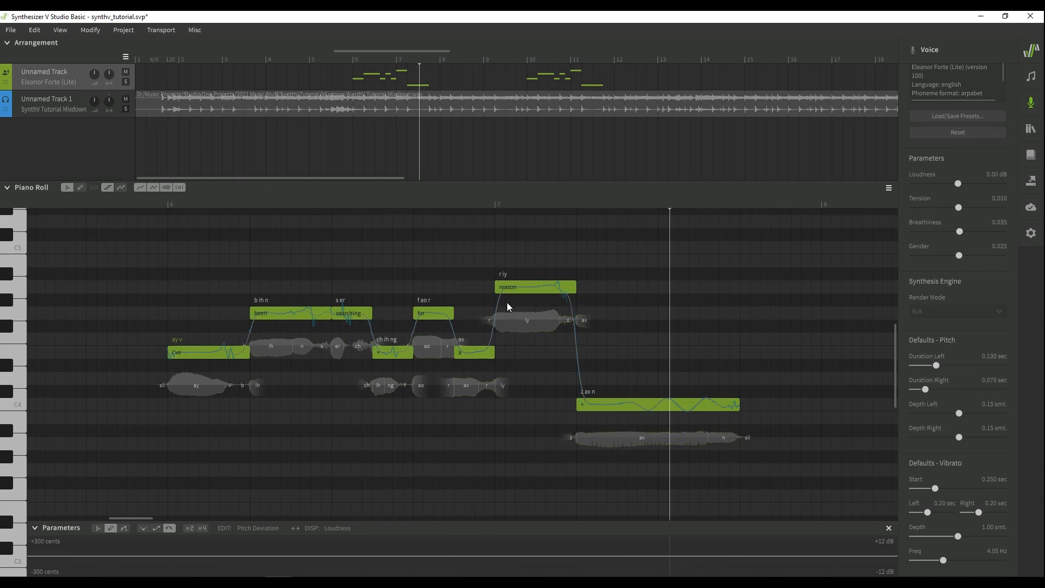
Step: Set the default pitch transition's Duration Left to 0.130 sec and play back the end of the first phrase
left_click(363, 207)
key("space")
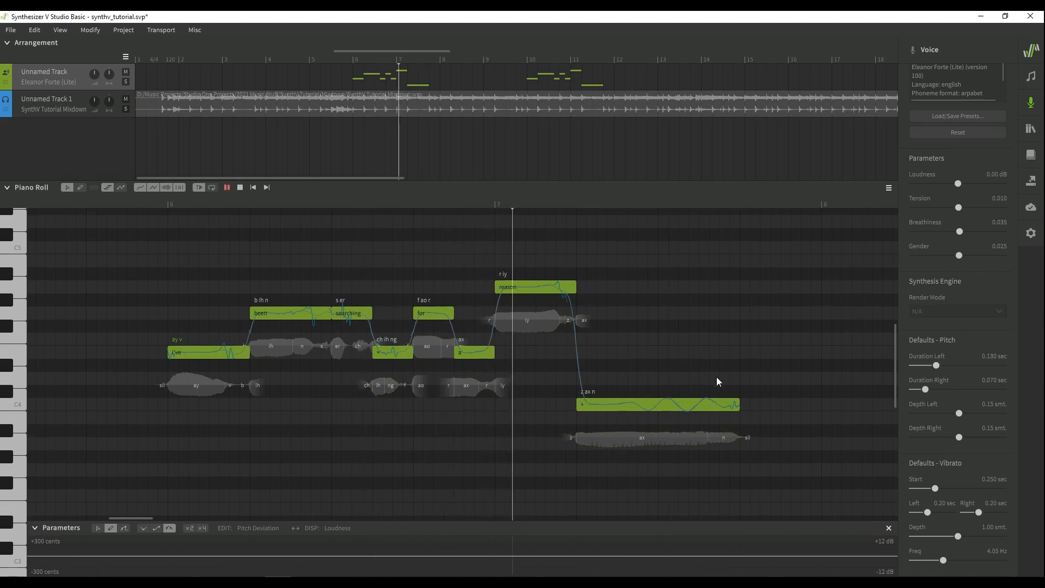
key("space")
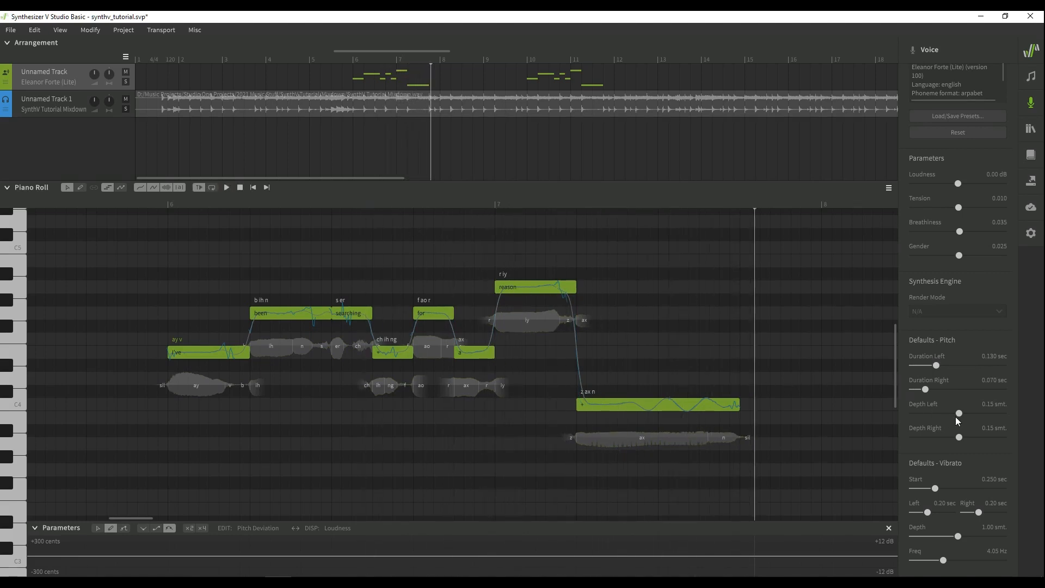
Step: Lower the default pitch transition's Depth Left to -1.43 semitones and play back the first phrase twice from within measure 6
left_click_drag(959, 413, 948, 412)
left_click(354, 200)
key("space")
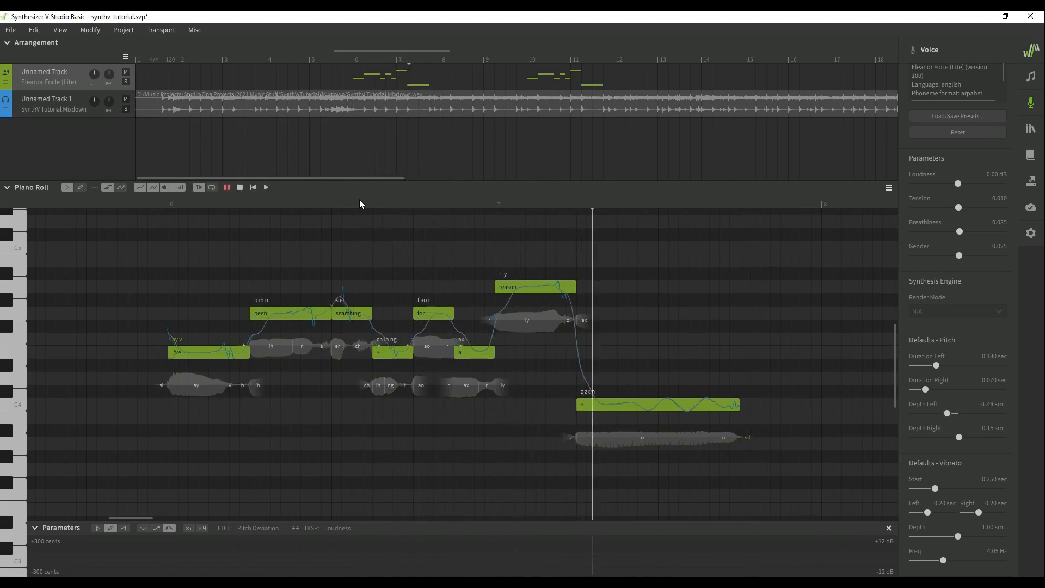
key("space")
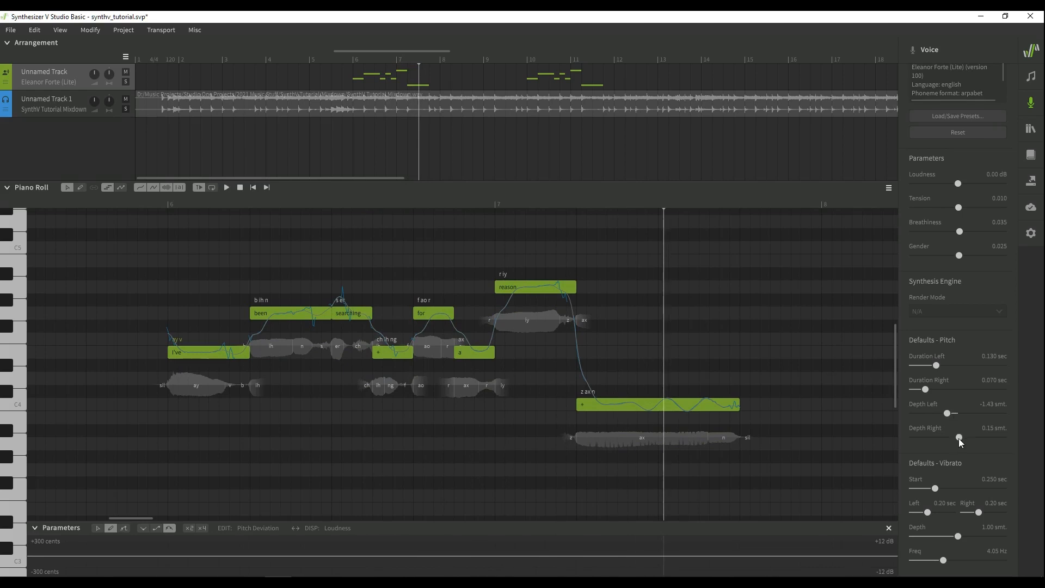
left_click(305, 204)
key("space")
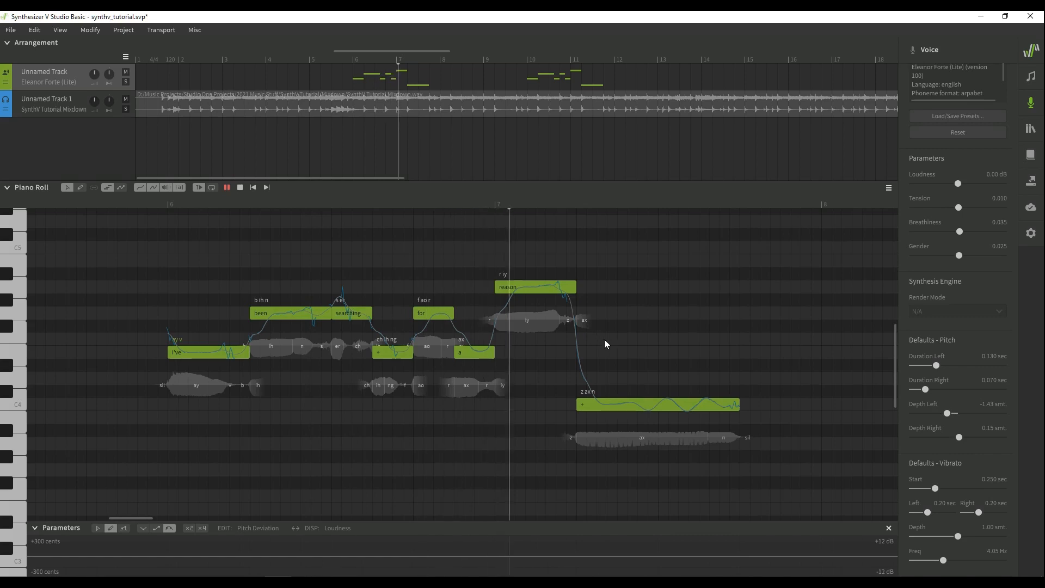
key("space")
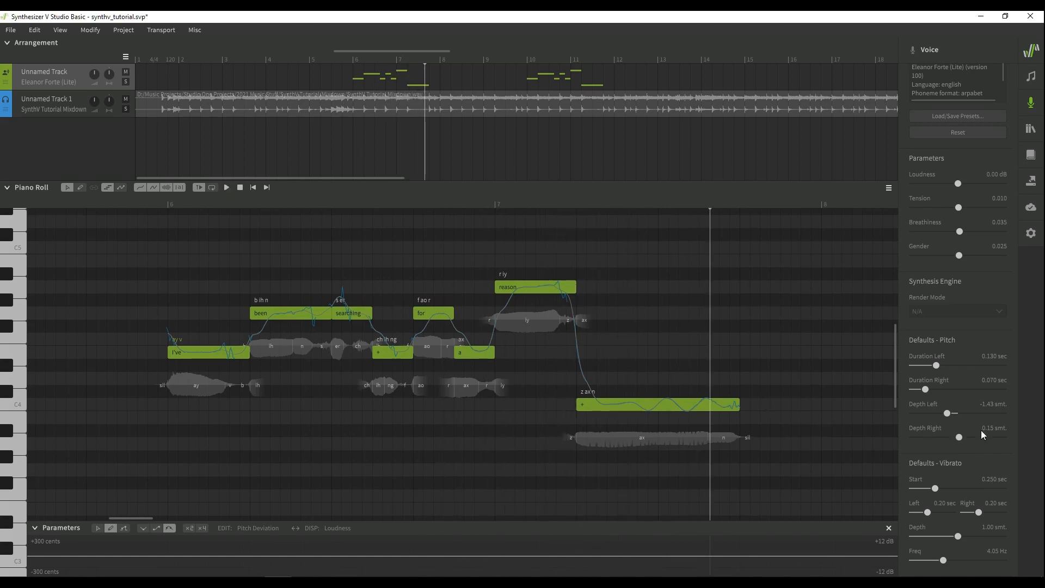
Step: Reset all voice settings to their defaults and show the Note Properties
left_click(959, 133)
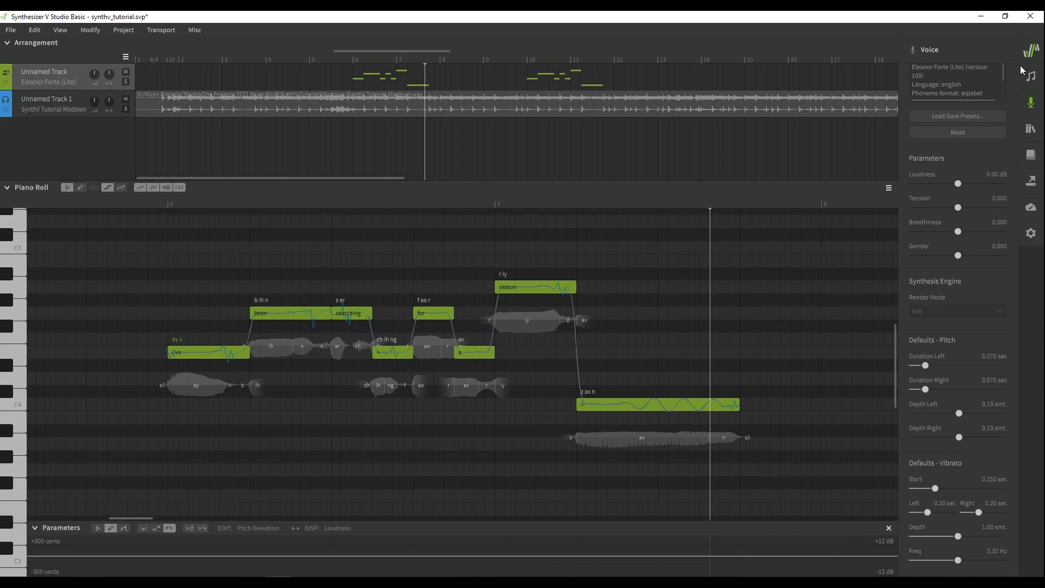
left_click(1032, 105)
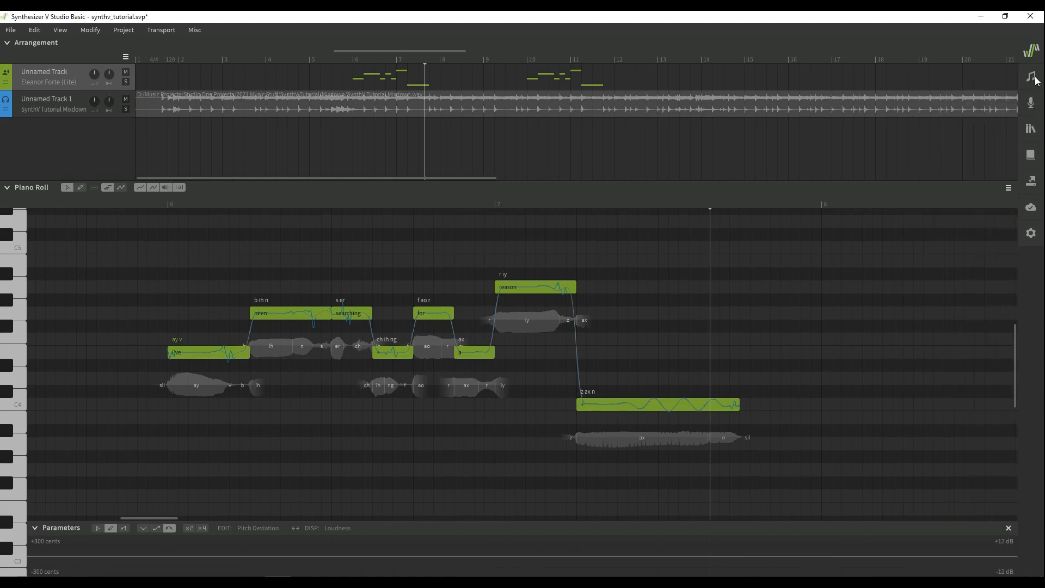
left_click(1033, 80)
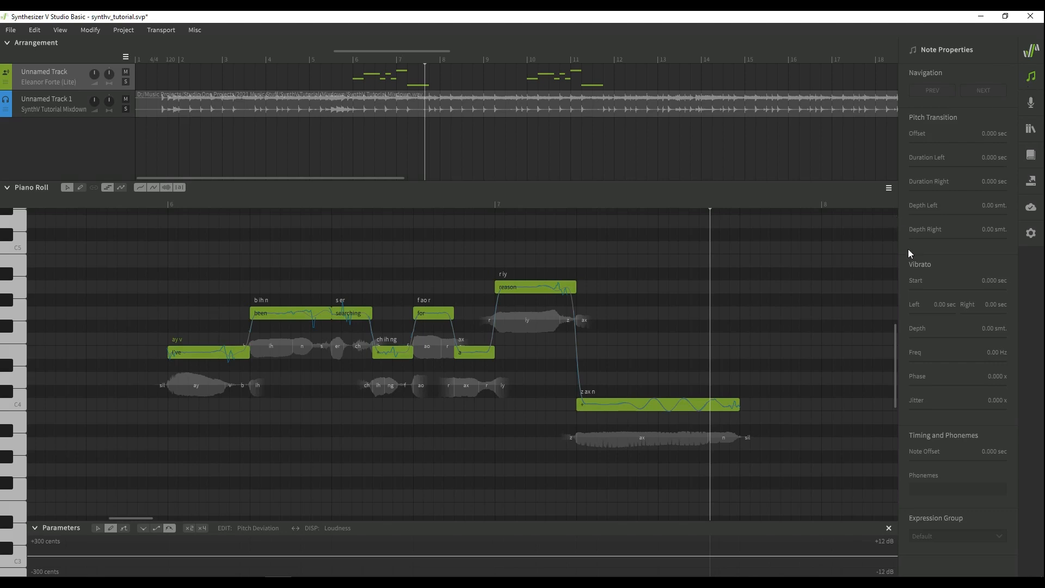
Step: Select the "reason" note at measure 7, set its r phoneme duration to 180%, and play back the end of the phrase
left_click(641, 404)
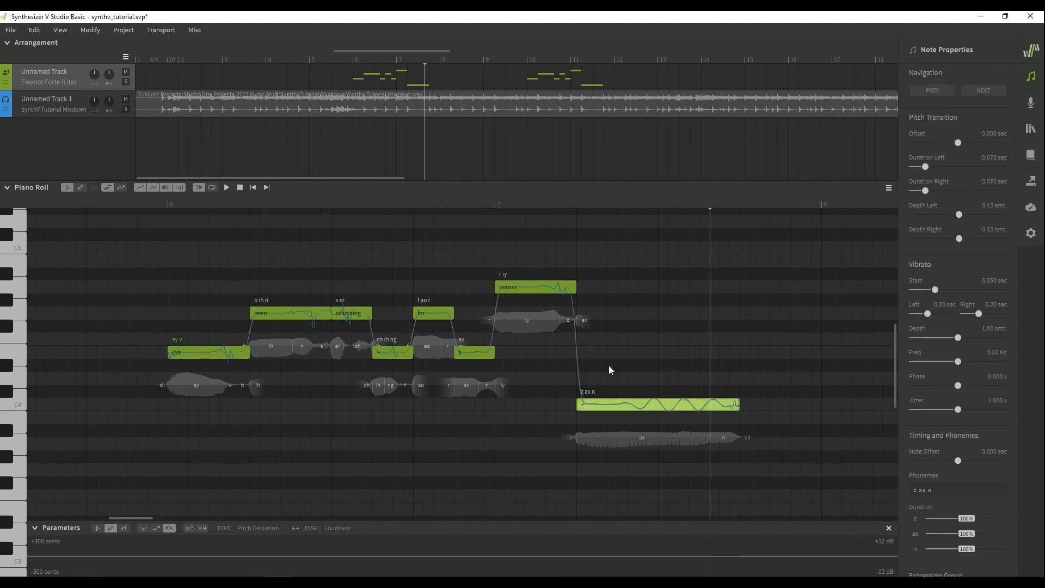
left_click(526, 290)
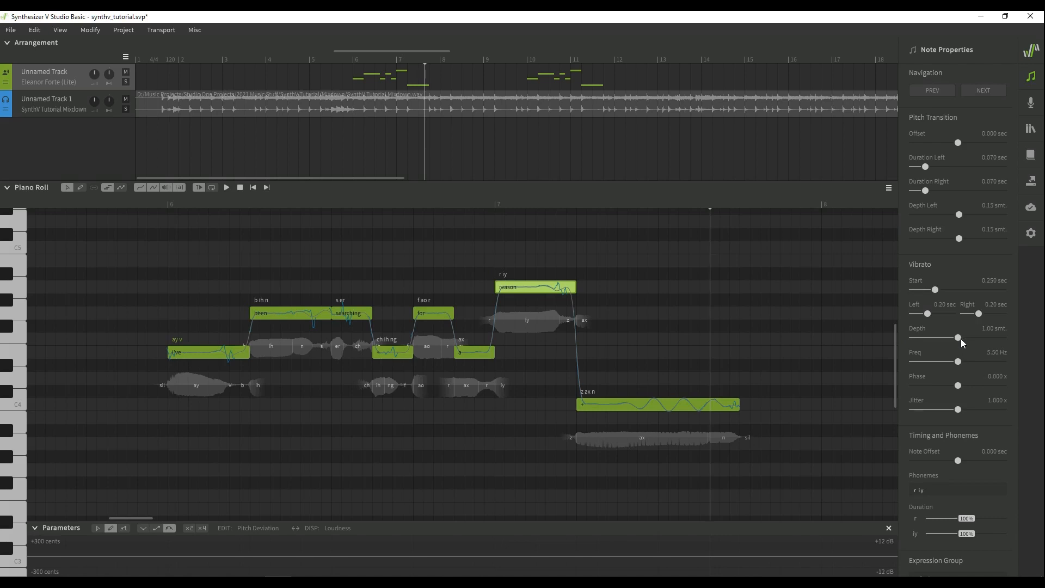
scroll(960, 339, "down", 1)
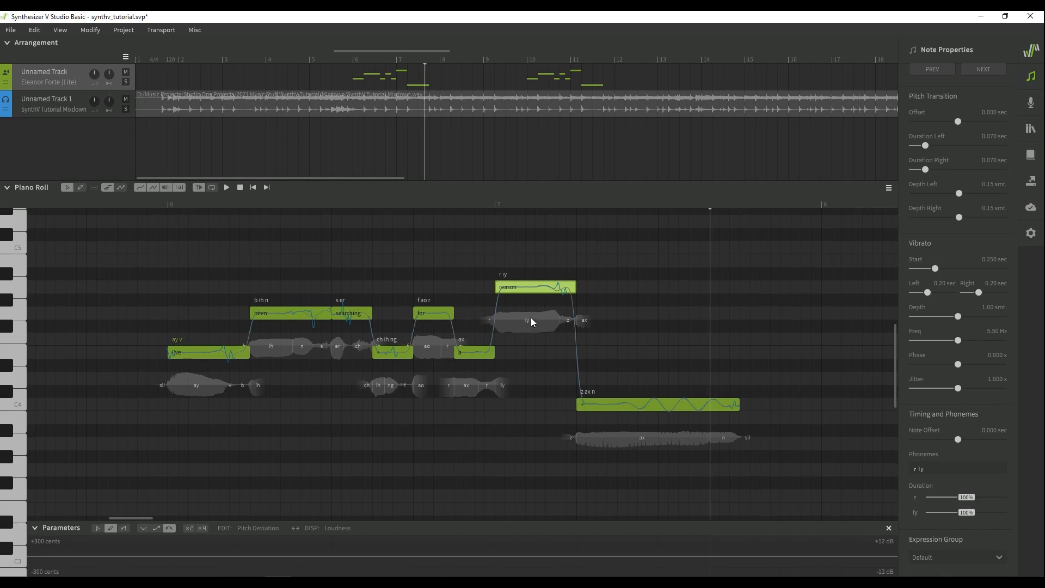
key("space")
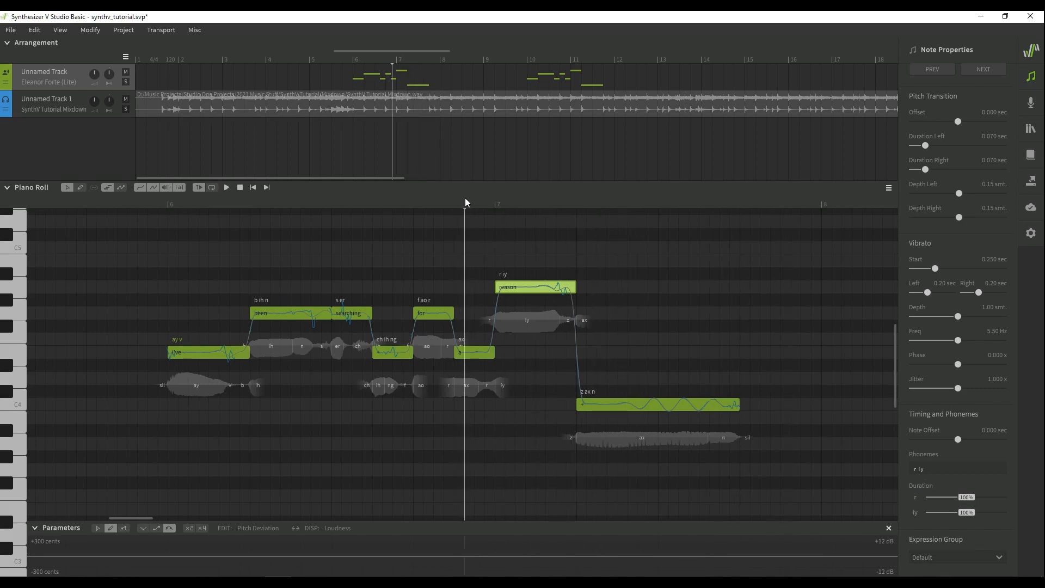
key("space")
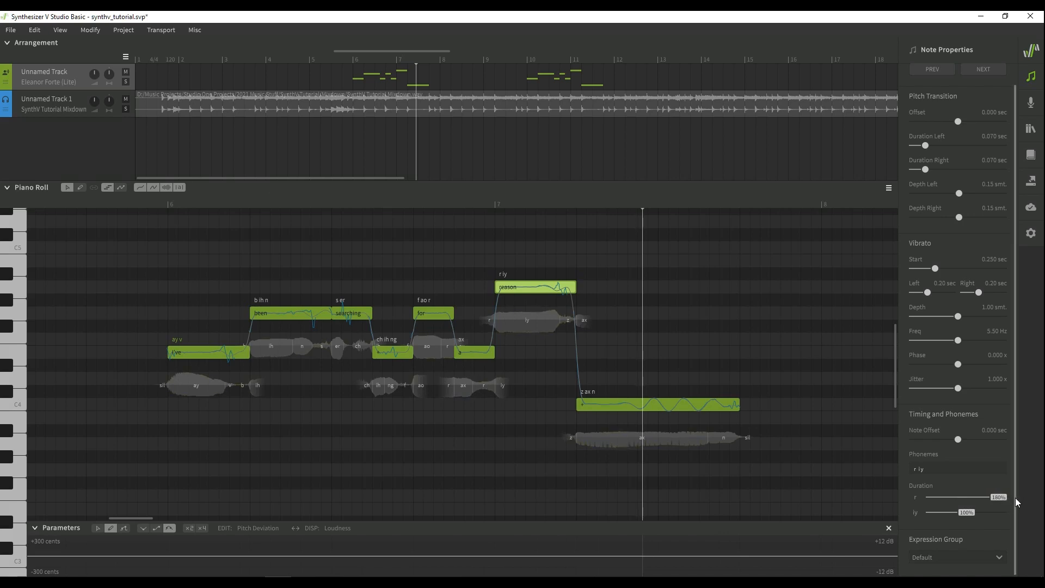
Step: Set the "reason" note's r phoneme duration to 20% and play back the phrase from the middle of measure 6
left_click_drag(1015, 497, 916, 495)
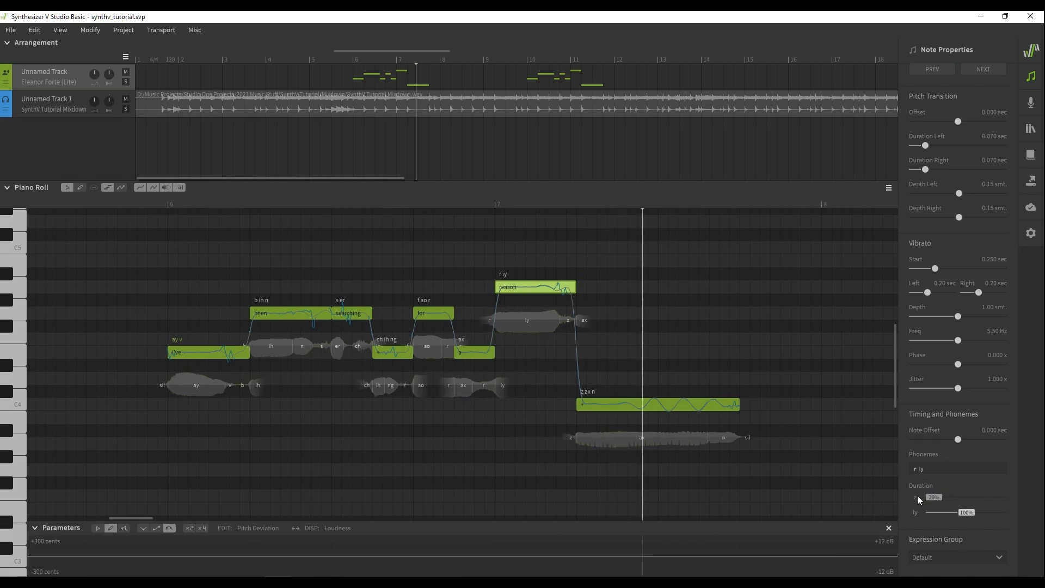
key("space")
left_click(369, 198)
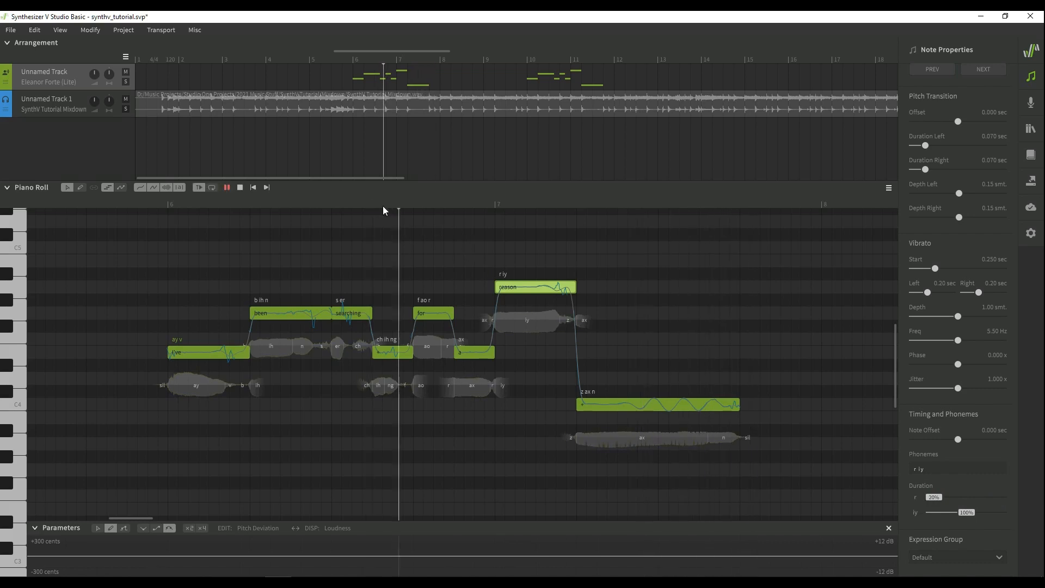
Step: Set the "reason" note's r phoneme duration to 180%, play back the phrase from late in measure 6, and return the duration to 100%
key("space")
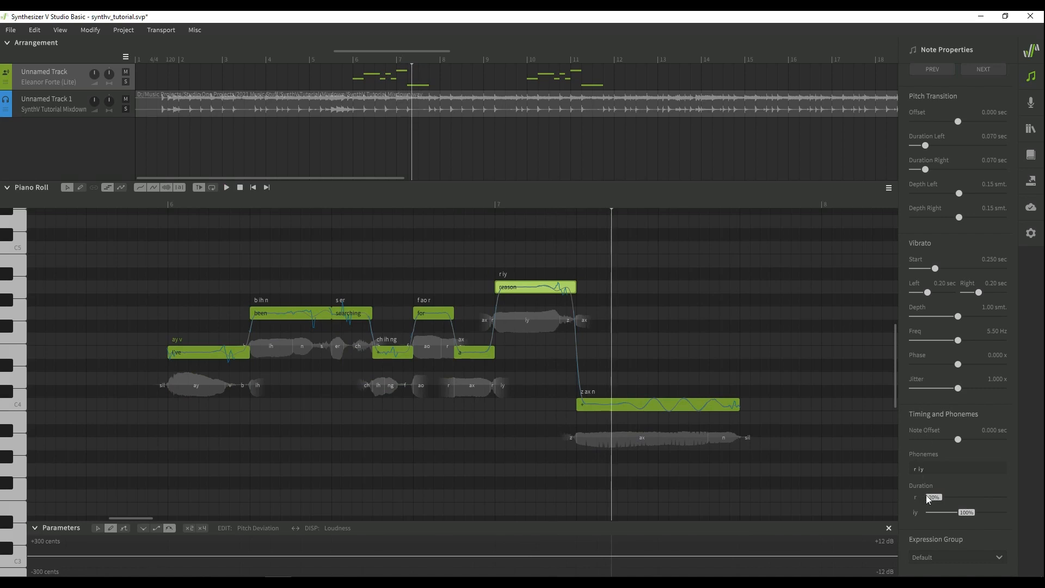
left_click_drag(929, 497, 1028, 497)
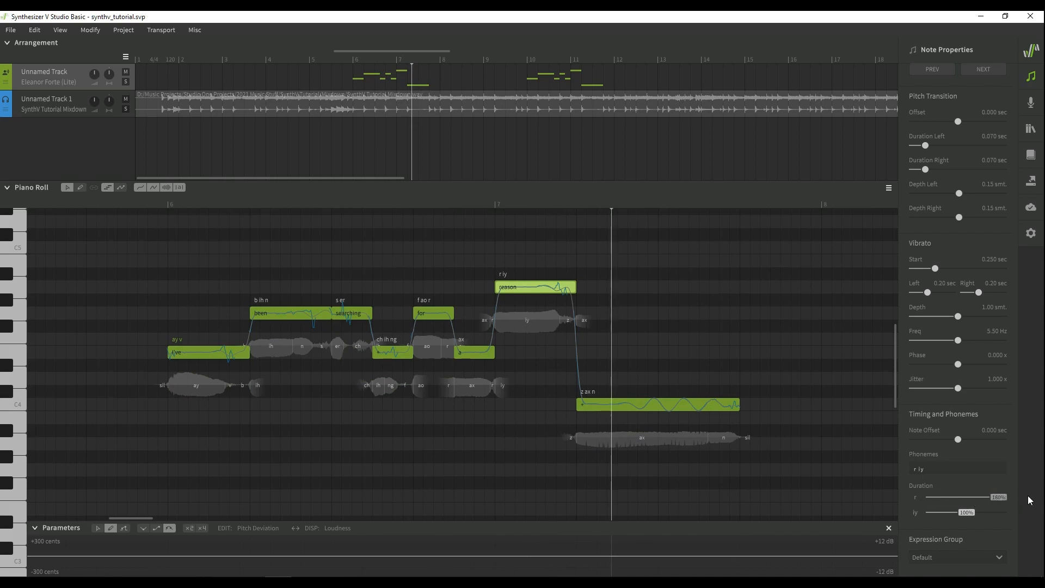
left_click(429, 203)
key("space")
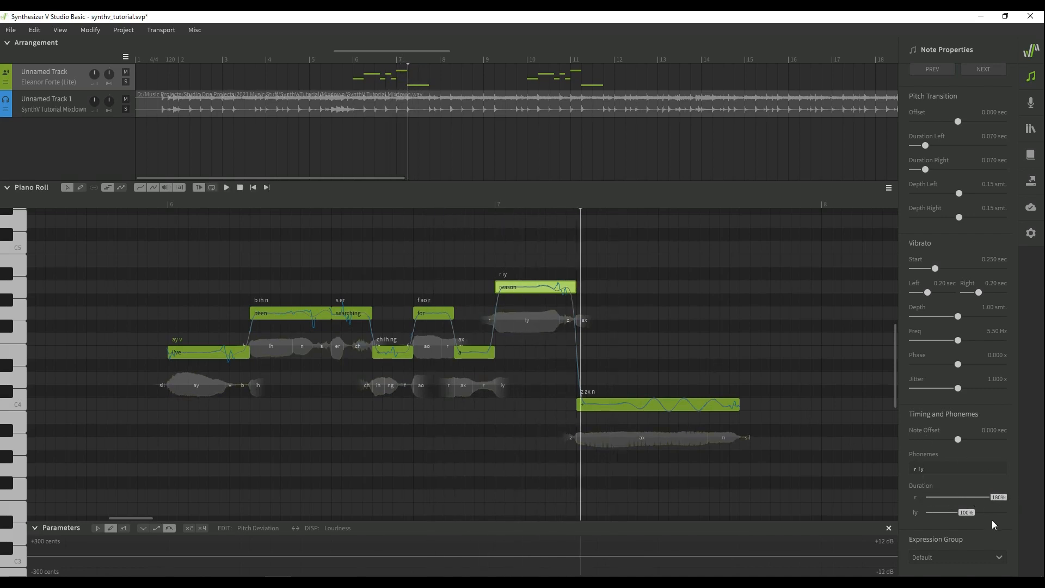
left_click_drag(1000, 498, 971, 496)
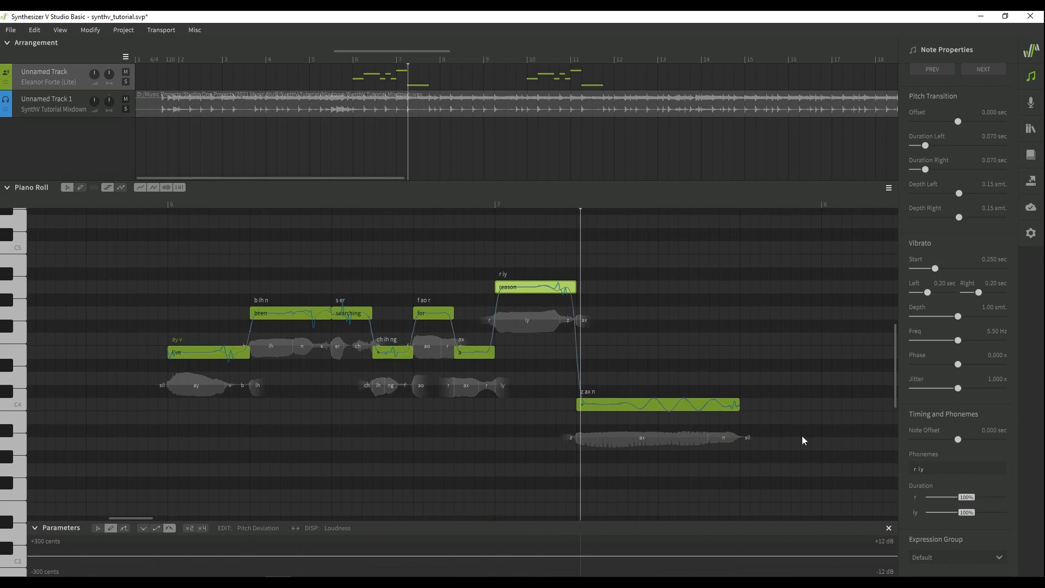
Step: Select the z ax n note in measure 7, set its ax phoneme duration to 180%, and play back the end of the phrase
left_click(616, 404)
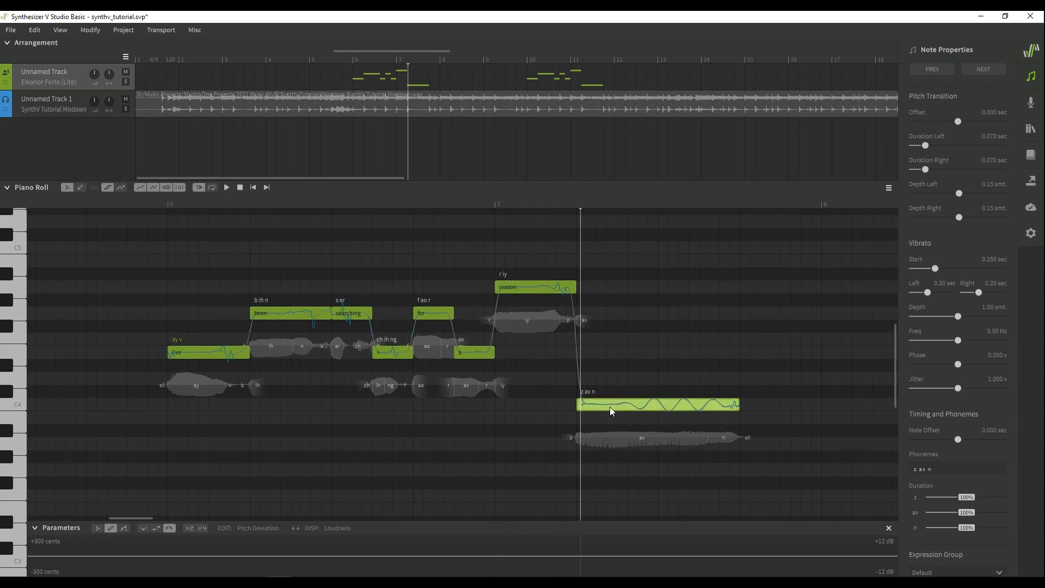
left_click(524, 203)
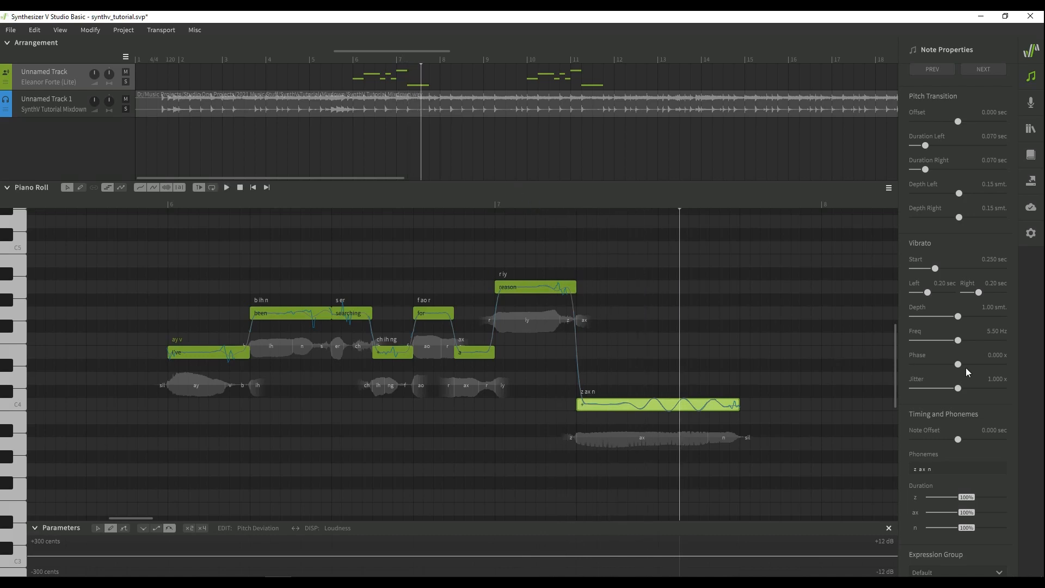
scroll(965, 368, "down", 1)
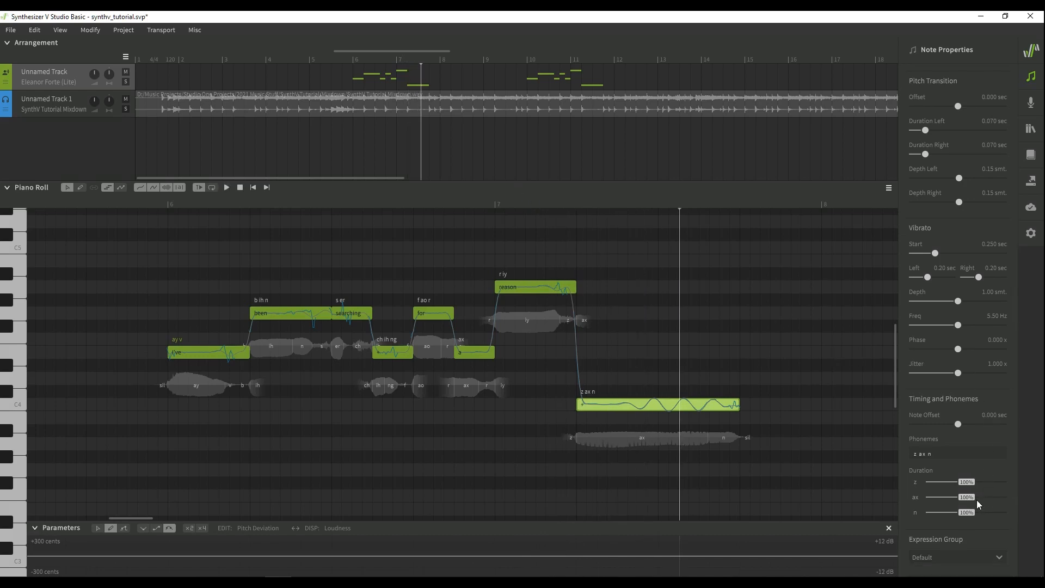
left_click_drag(965, 497, 1016, 495)
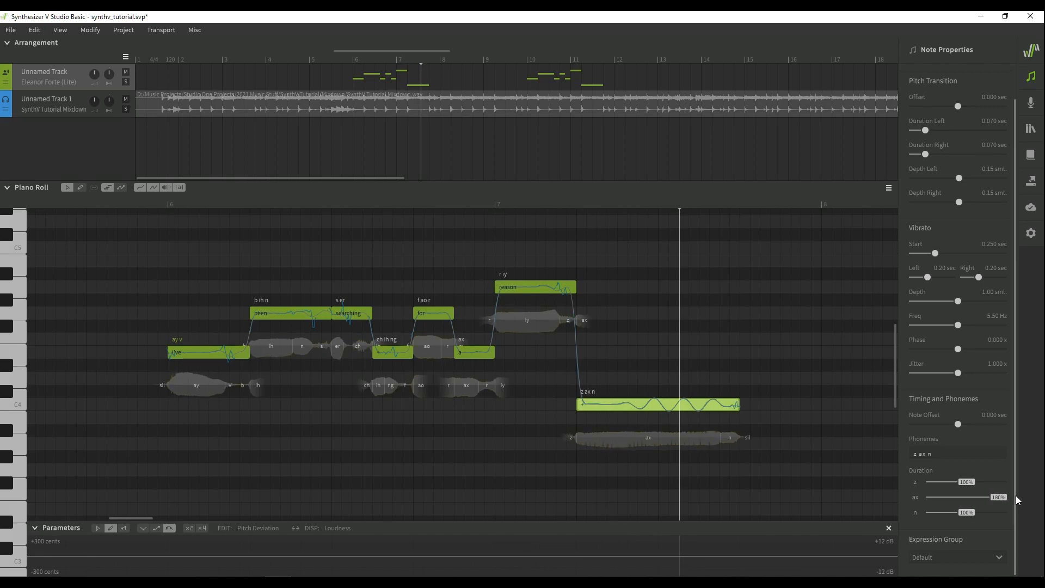
left_click(483, 201)
key("space")
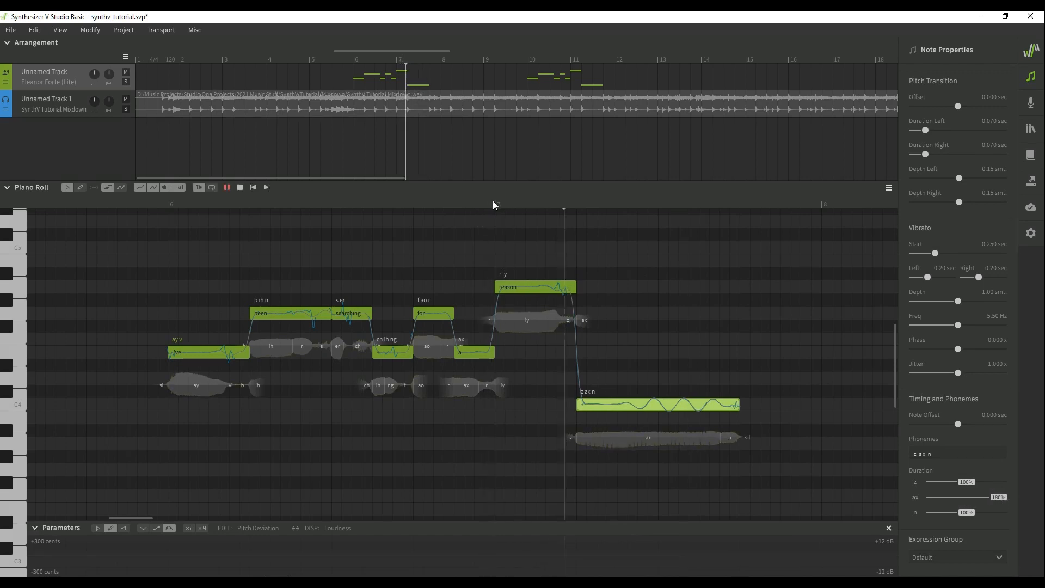
key("space")
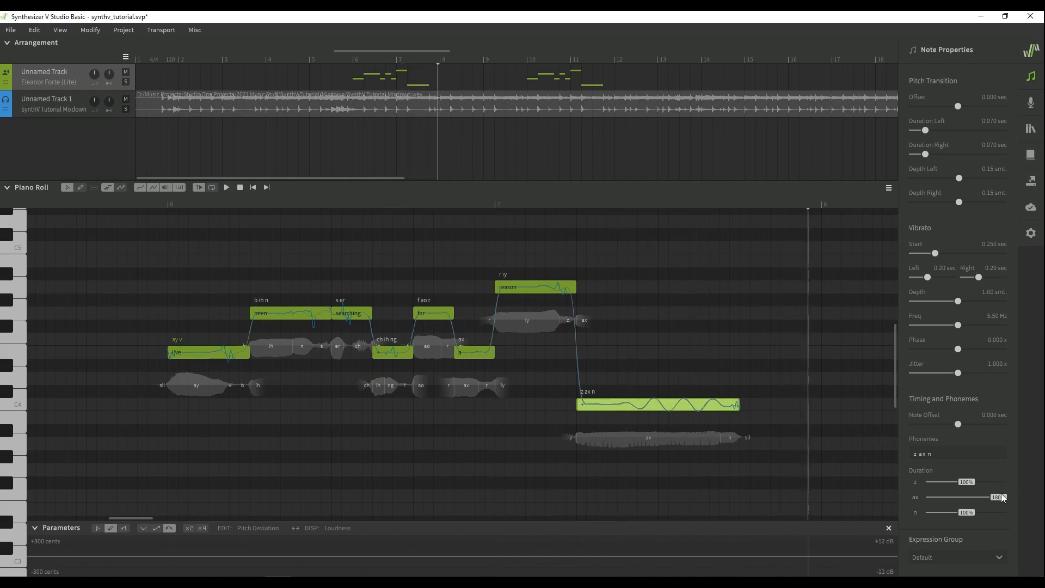
Step: Set the z ax n note's ax phoneme duration to 20% and play back the end of the phrase several times
left_click_drag(1001, 496, 919, 498)
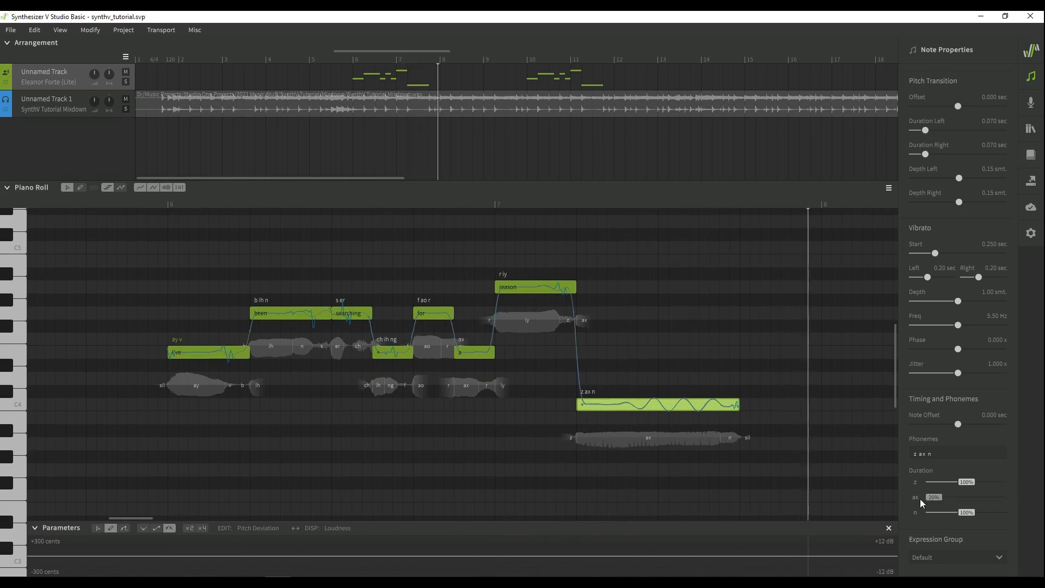
left_click(470, 203)
key("space")
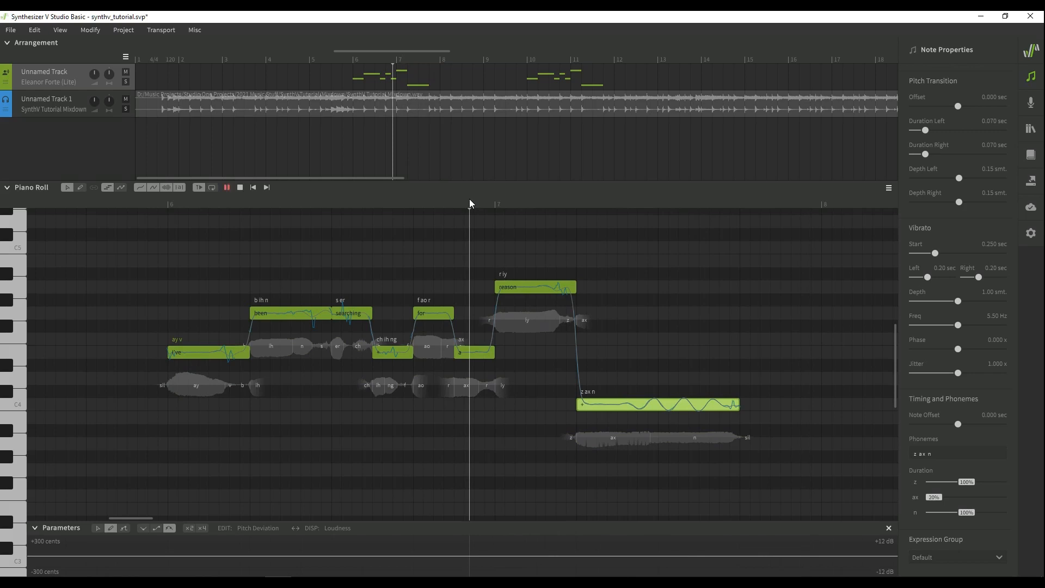
key("space")
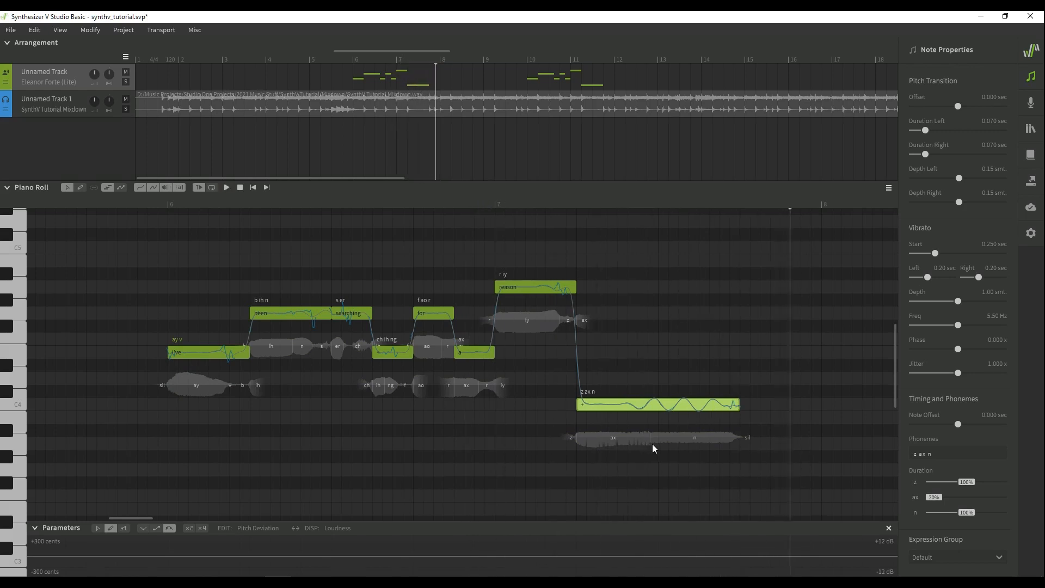
left_click(580, 204)
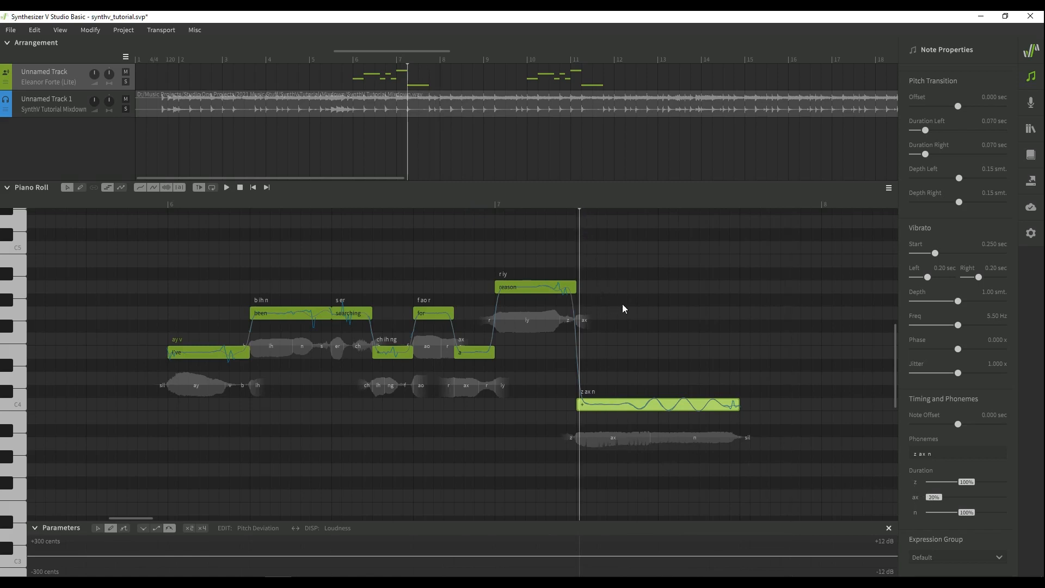
key("space")
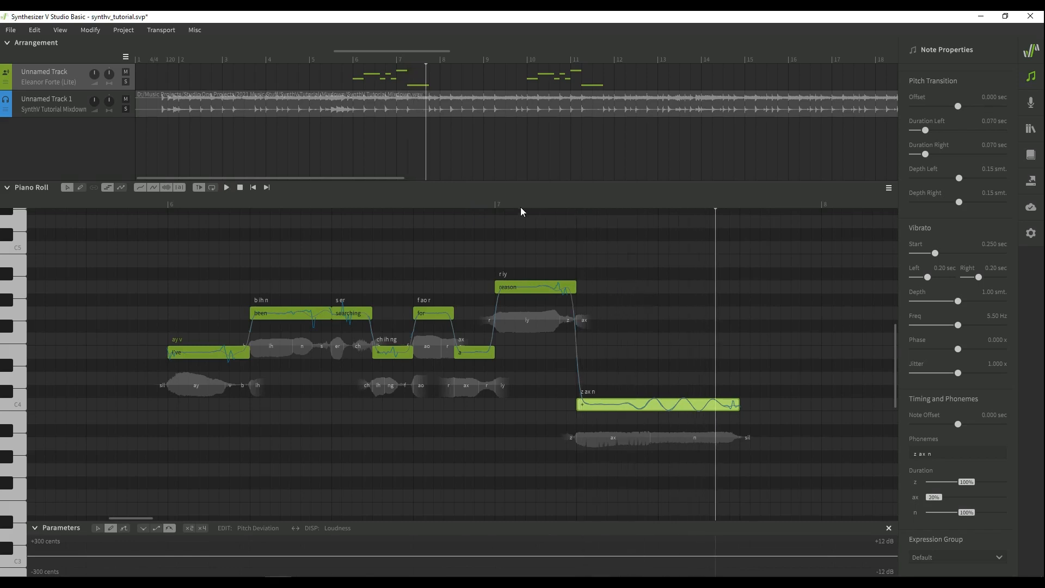
left_click(491, 204)
key("space")
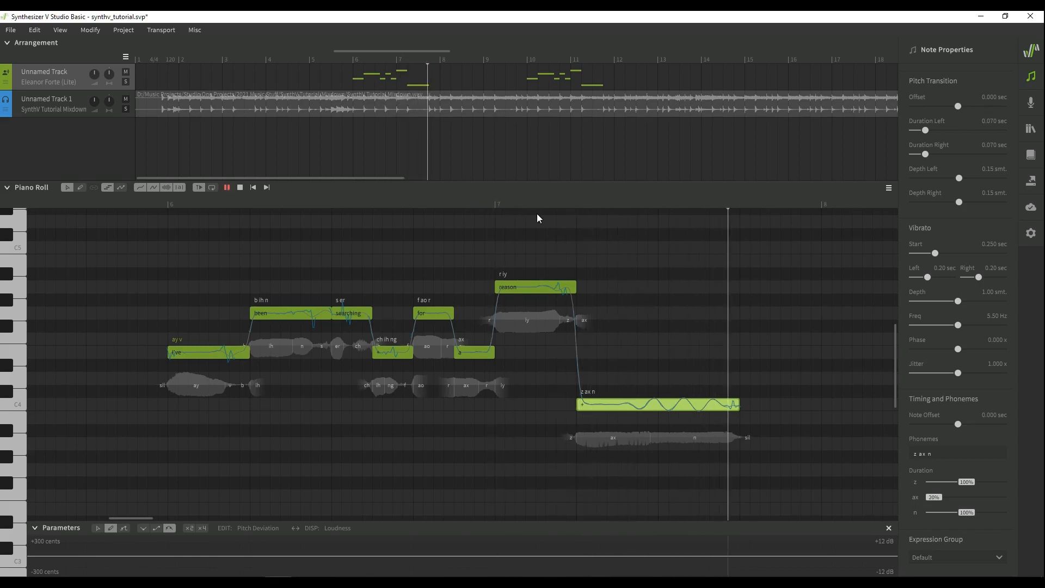
key("space")
Step: Try the z ax n note with ax at 180% and n at 30%, play it back, and reset its phoneme durations to 100%
left_click_drag(931, 496, 1035, 496)
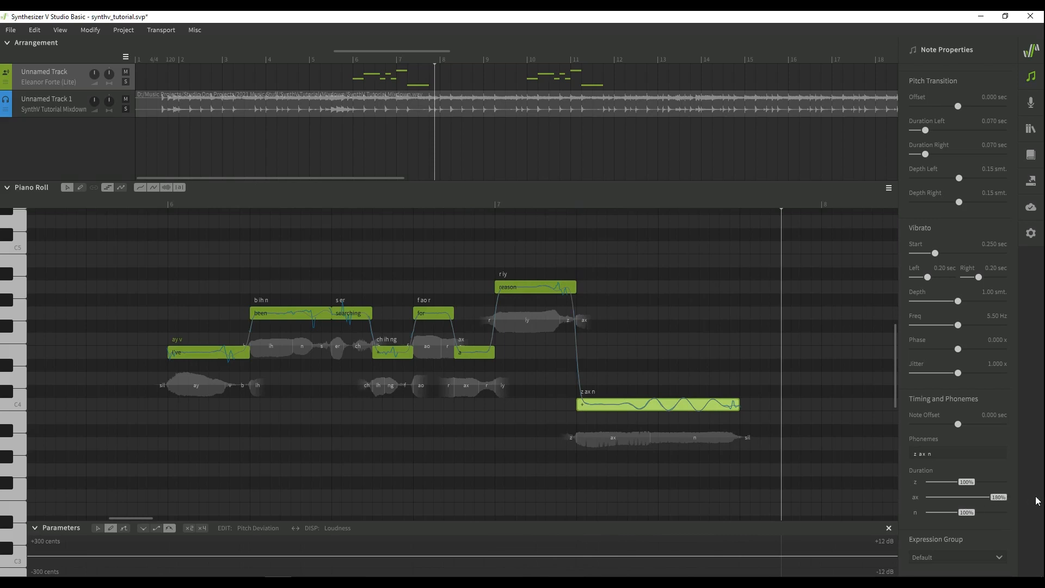
left_click_drag(971, 512, 968, 515)
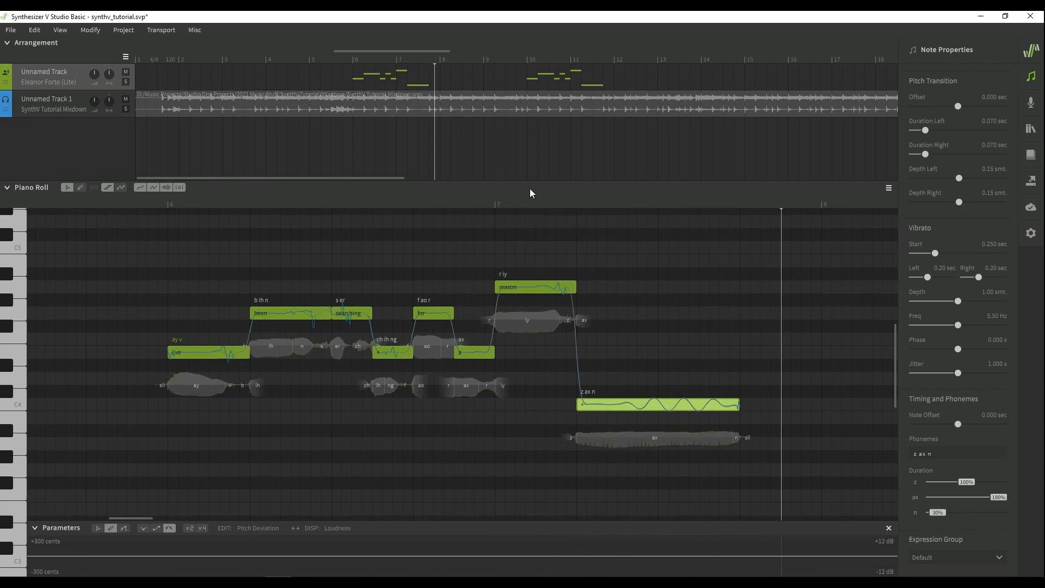
left_click(474, 202)
key("space")
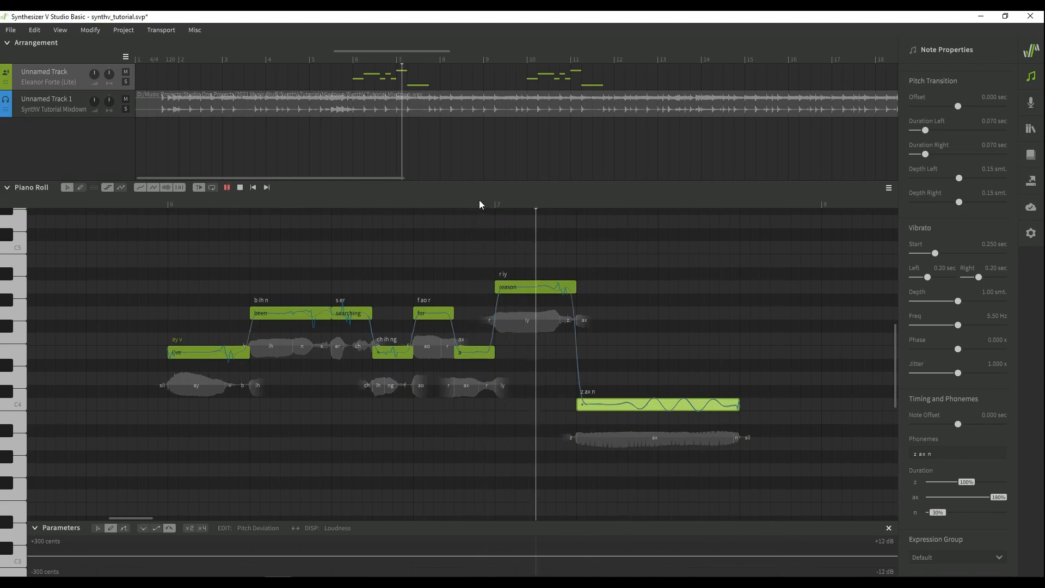
key("space")
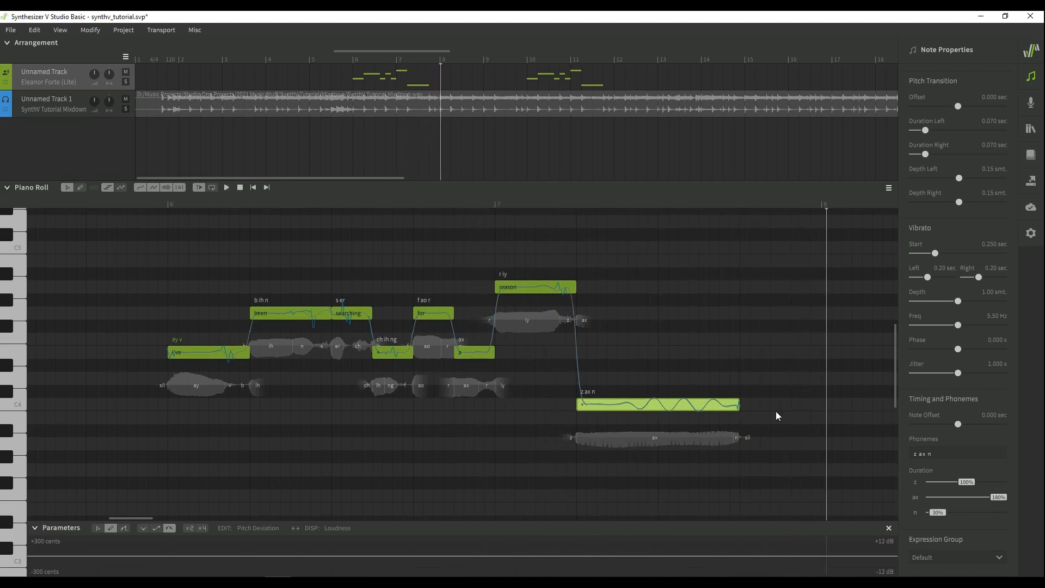
left_click_drag(935, 511, 950, 512)
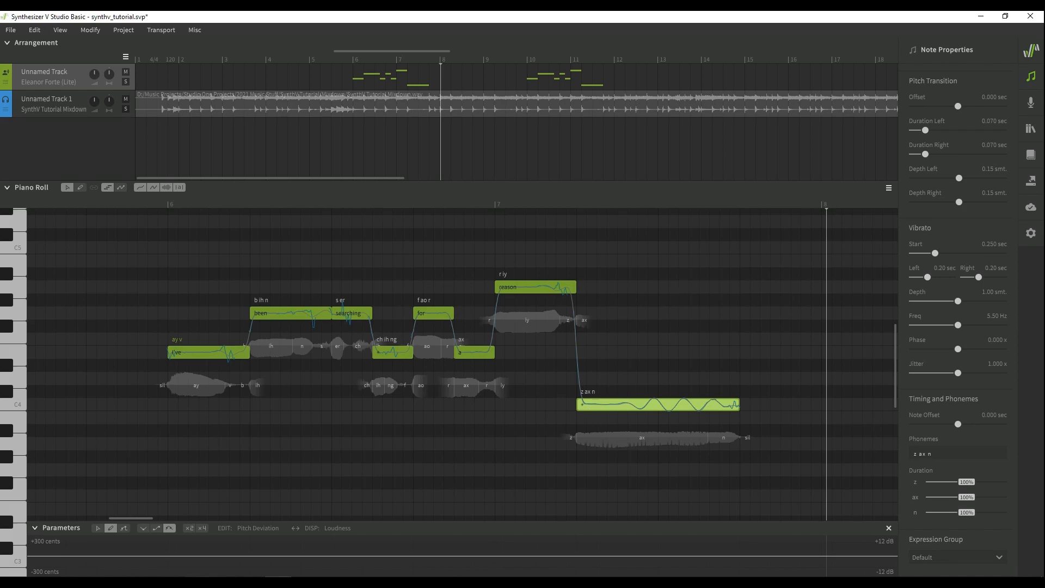
Step: Switch to the browser, view the ARPABET symbol tables on Wikipedia, and return to Synthesizer V Studio
key("alt+Tab")
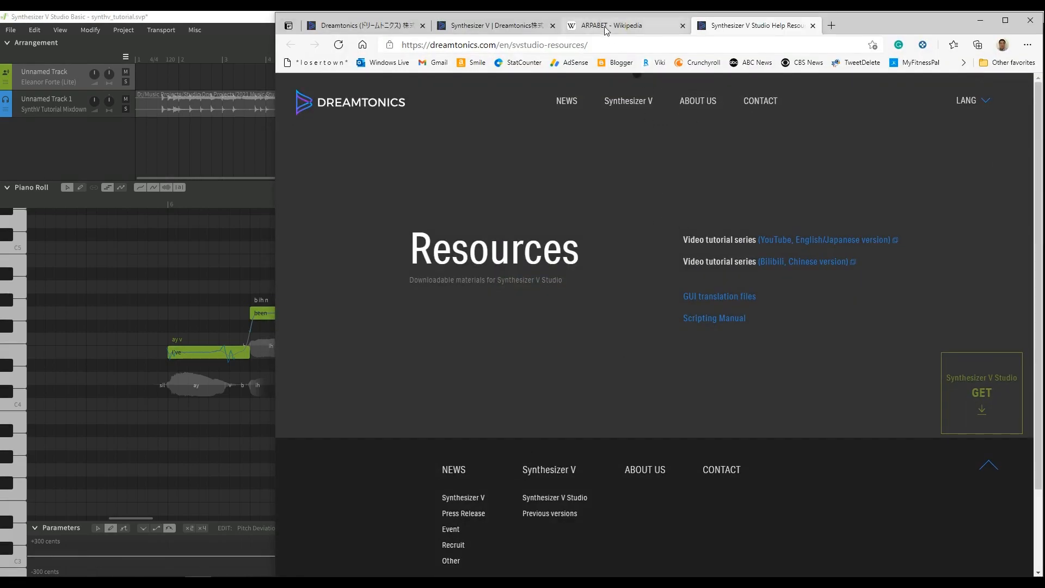
left_click(605, 28)
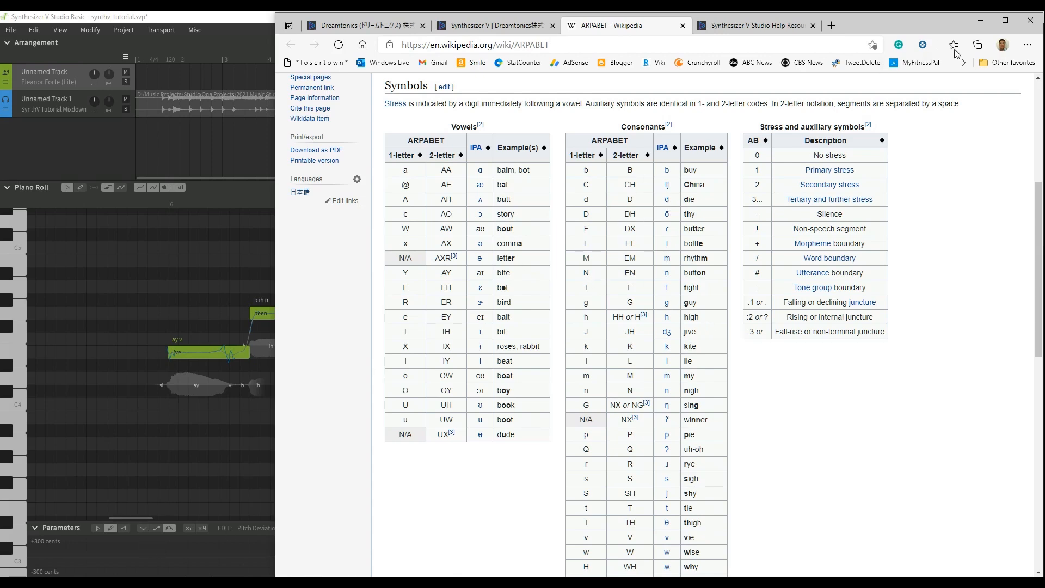
left_click(981, 22)
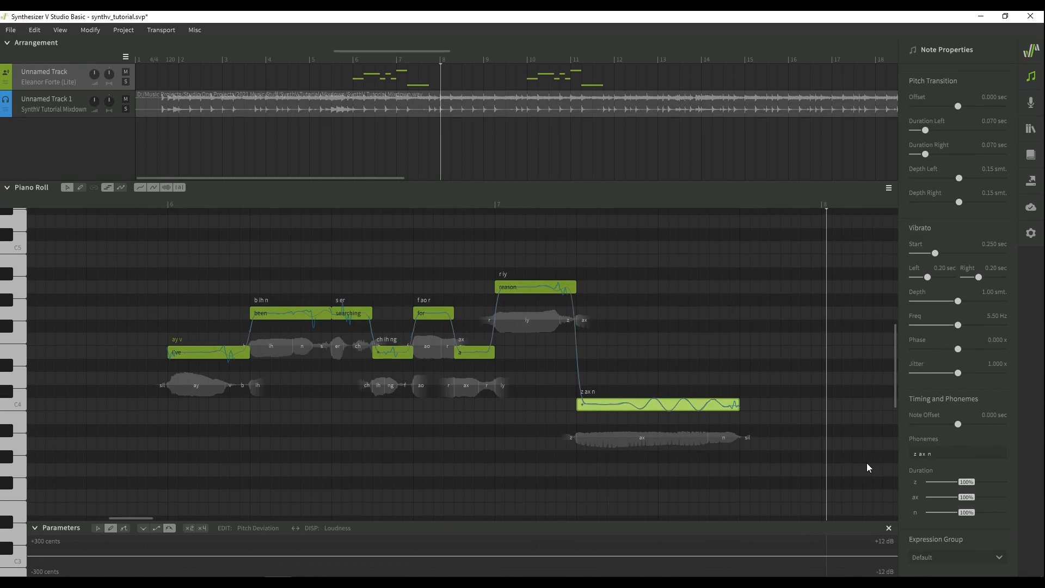
Step: Play back the z ax n note in measure 7 and check its phonemes against the ARPABET tables in the browser
left_click(576, 201)
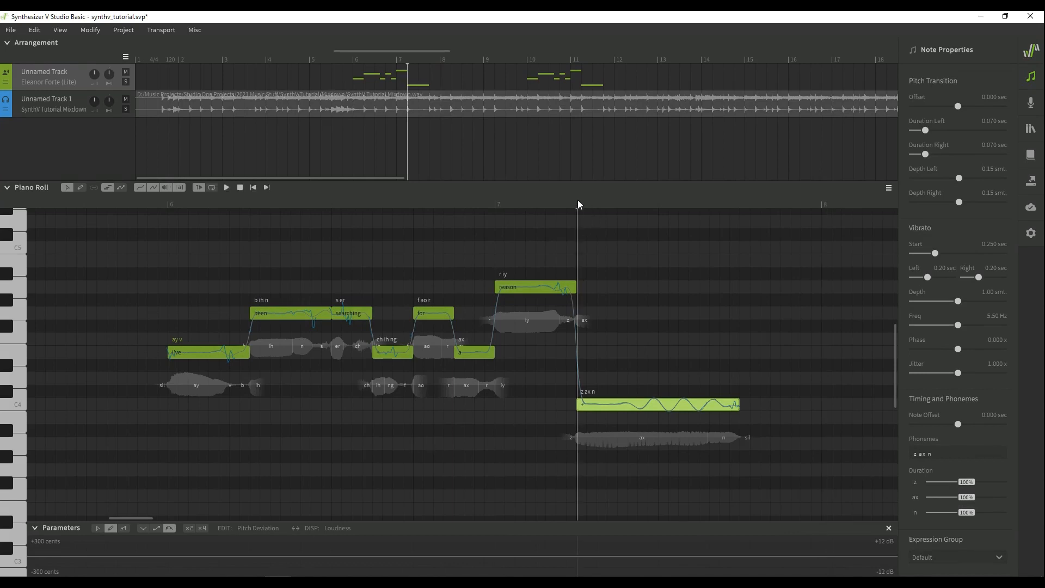
key("space")
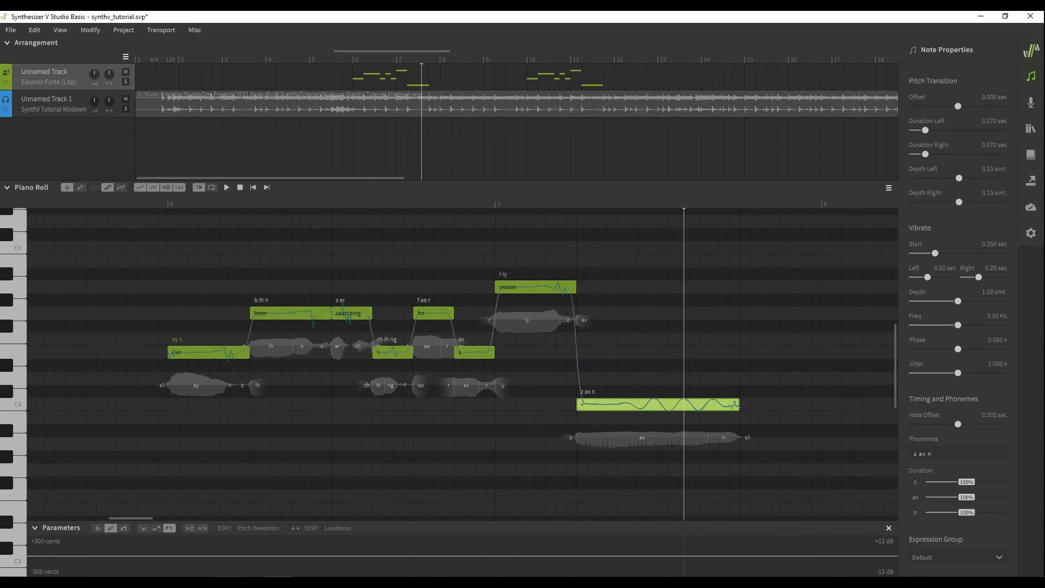
key("alt+Tab")
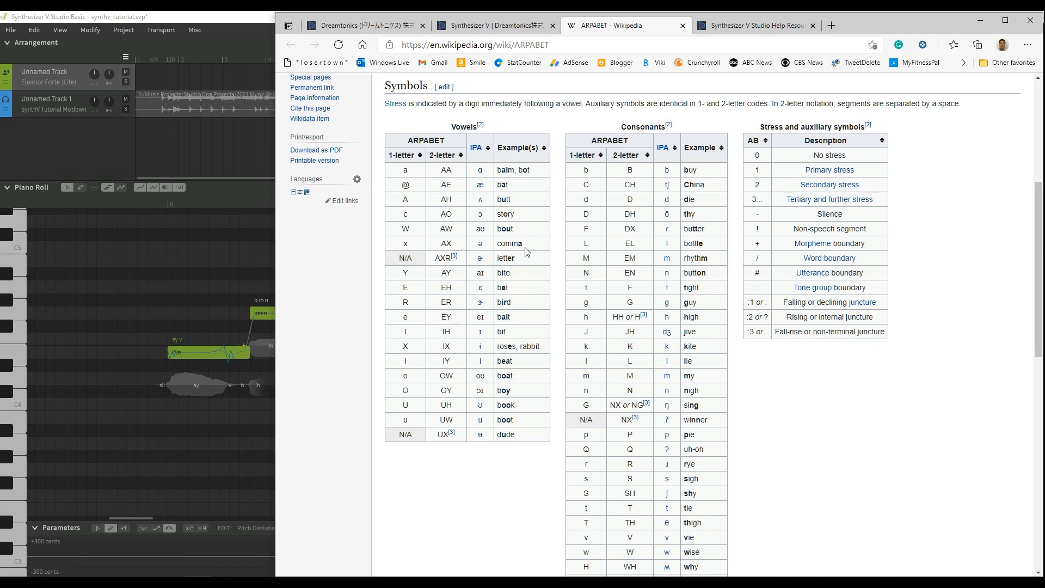
left_click(112, 453)
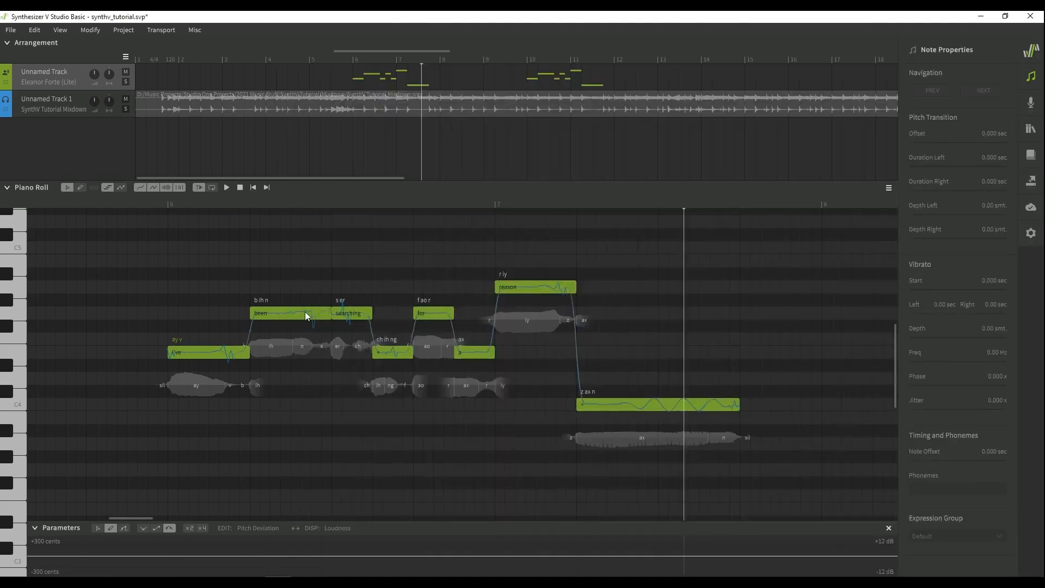
Step: Select the "been" note and compare its b ih n phonemes with the ARPABET tables in the browser
left_click(275, 310)
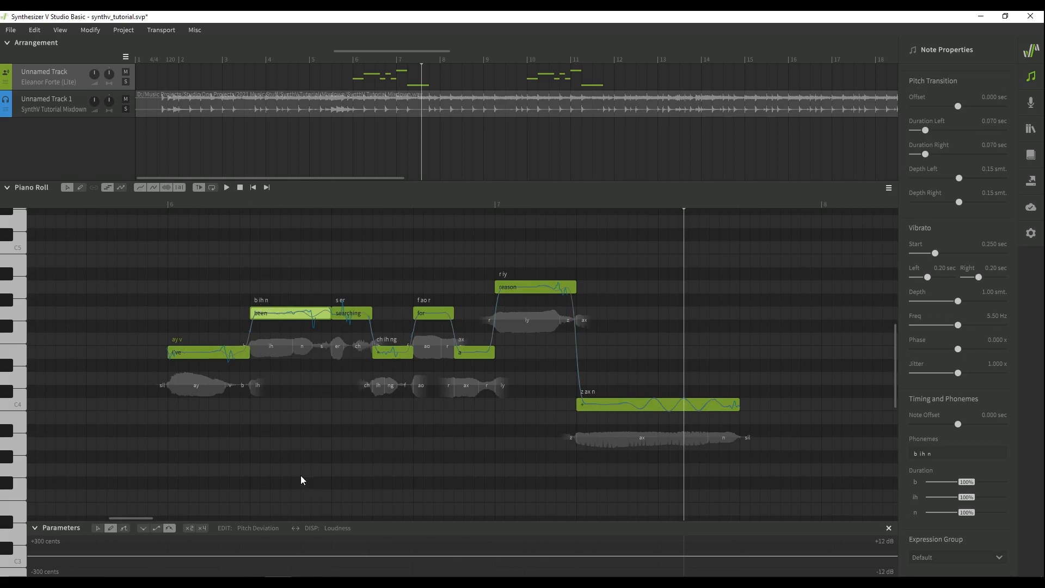
left_click(199, 582)
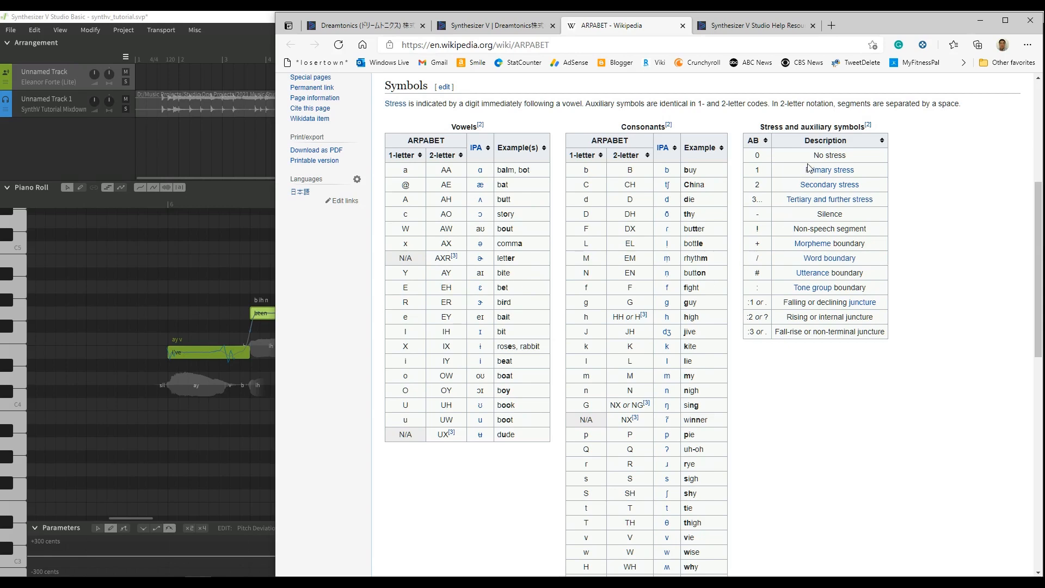
left_click(110, 150)
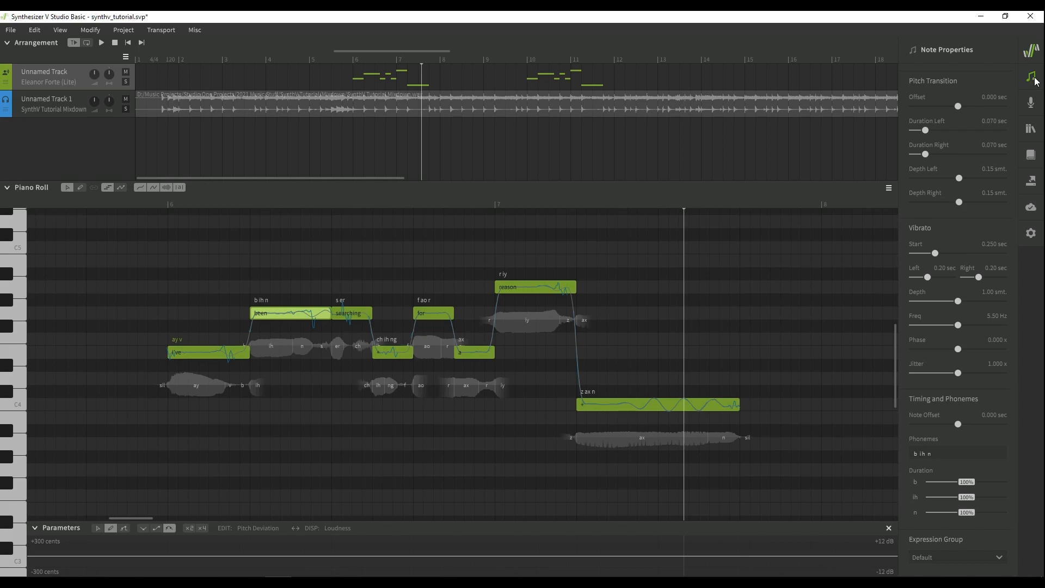
Step: Review the properties of the z ax n and "reason" notes in measure 7 and hide the Note Properties
left_click(646, 406)
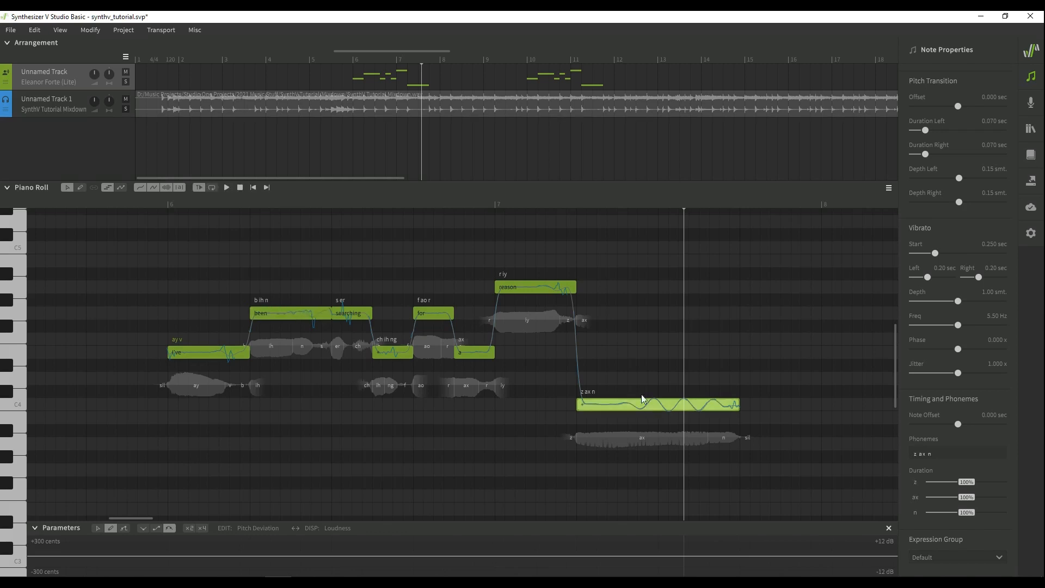
left_click(533, 289)
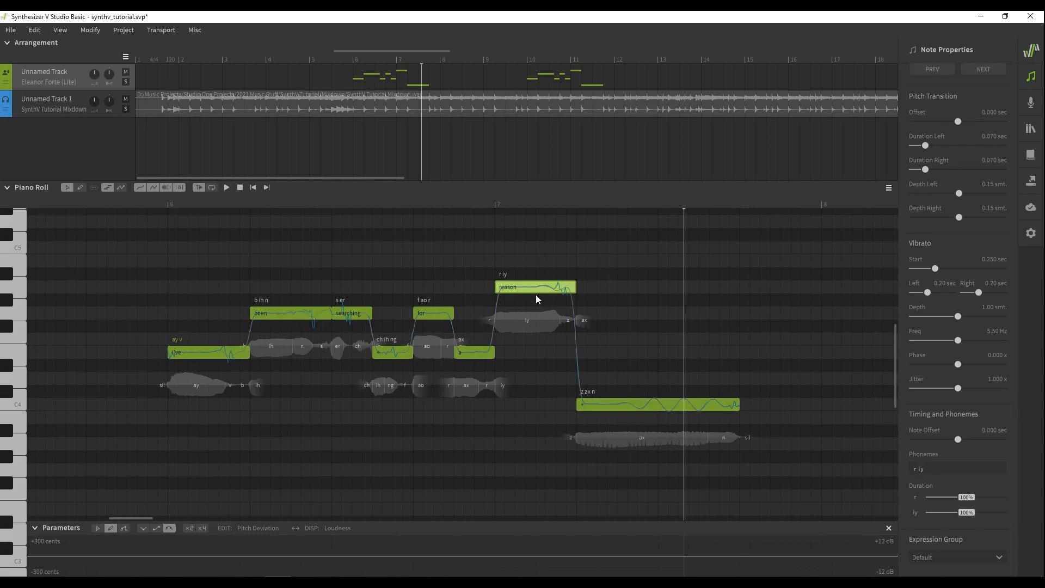
left_click(619, 407)
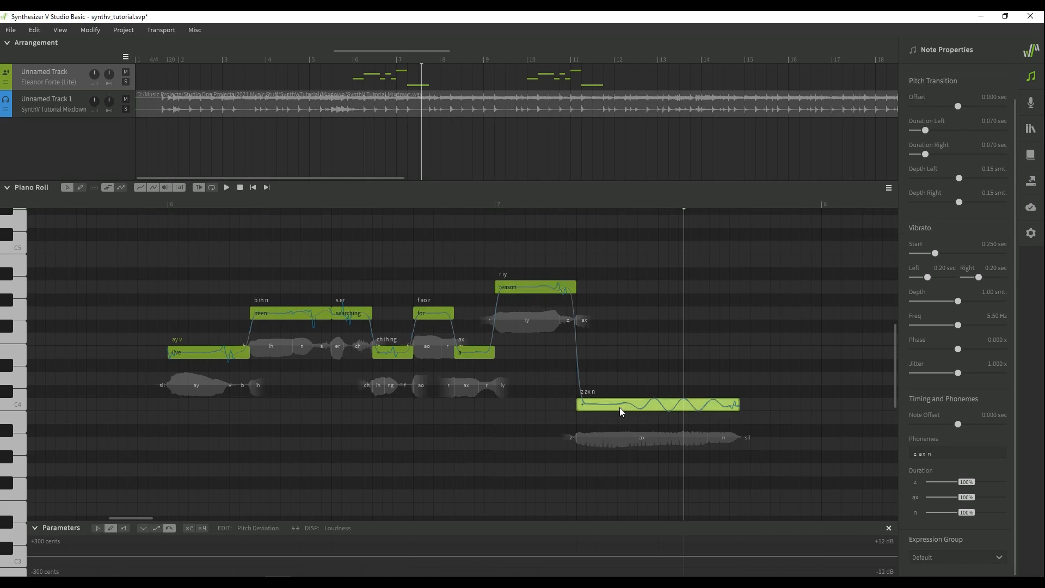
left_click(1031, 76)
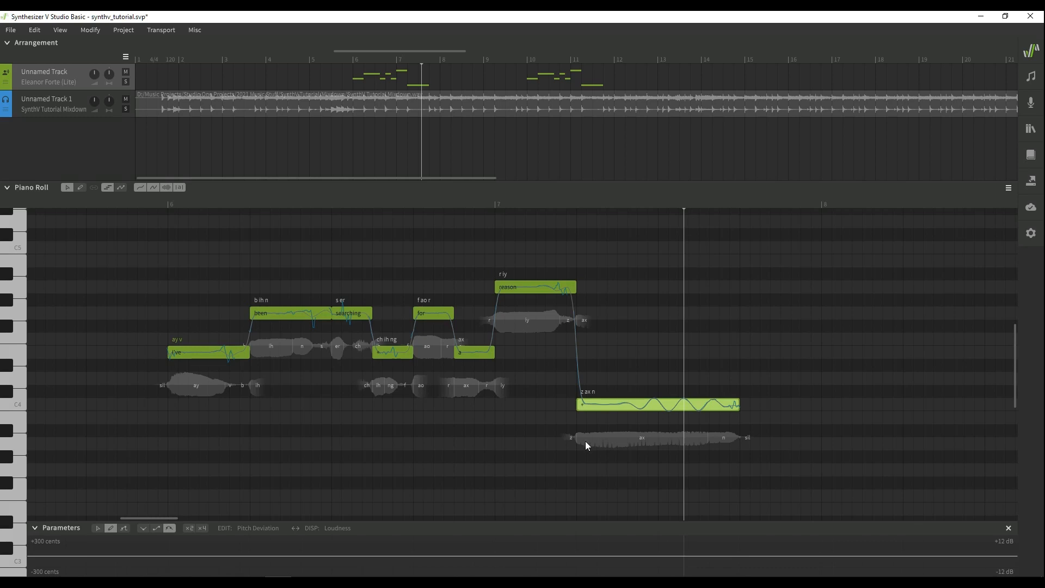
Step: Add an eighth-length C4 note at the start of measure 8 with the lyric "go"
left_click_drag(161, 521, 171, 520)
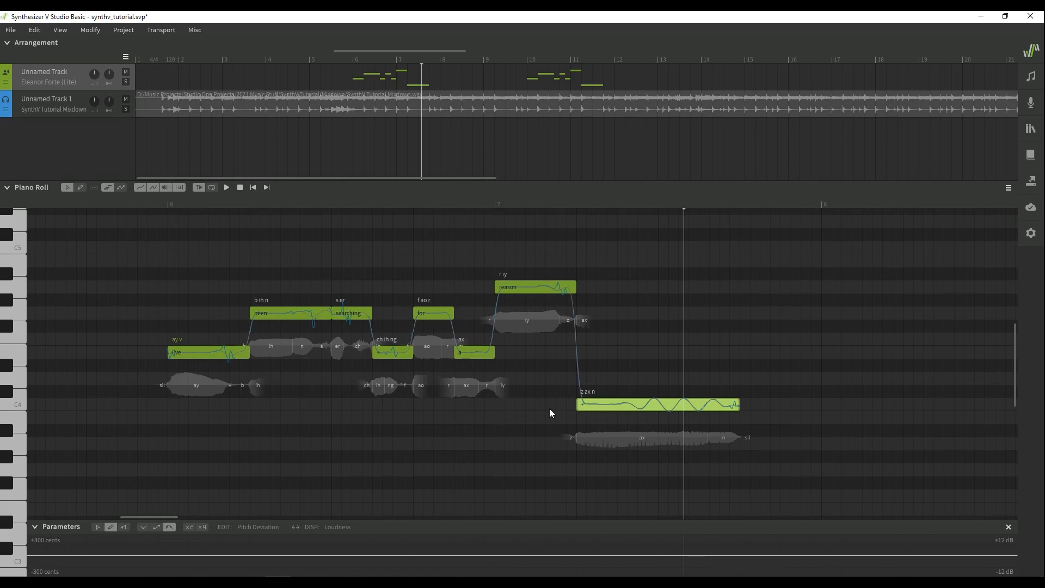
left_click(517, 287)
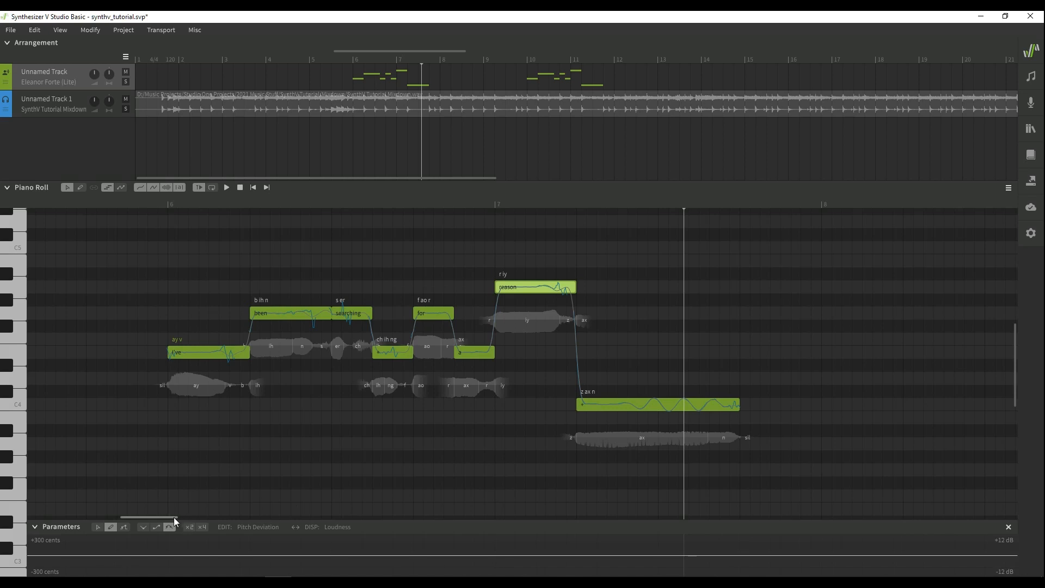
left_click_drag(174, 517, 193, 520)
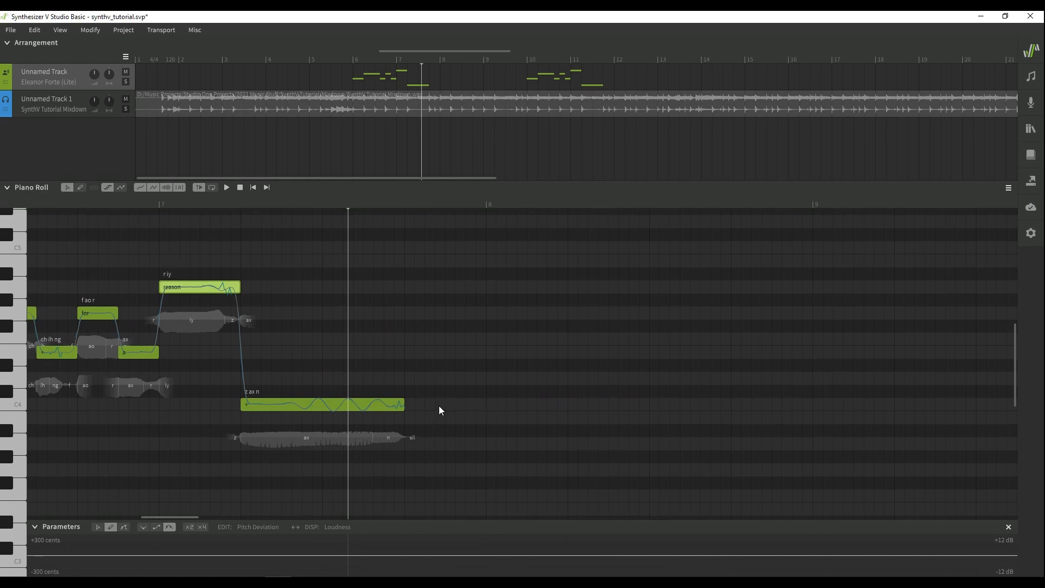
mouse_move(439, 406)
left_mouse_down()
mouse_move(517, 408)
mouse_move(486, 406)
left_mouse_up()
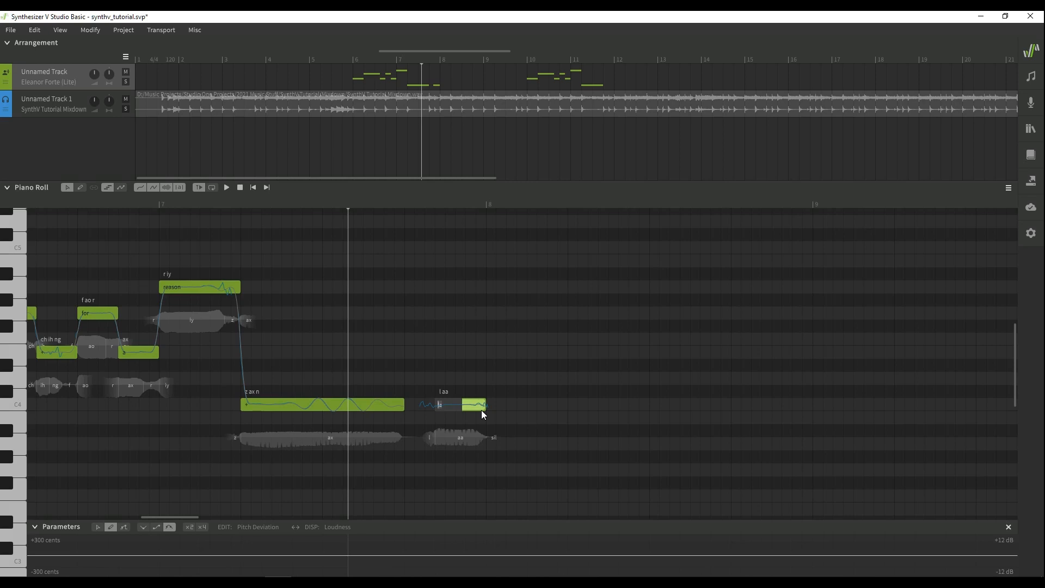
type("go")
key("Return")
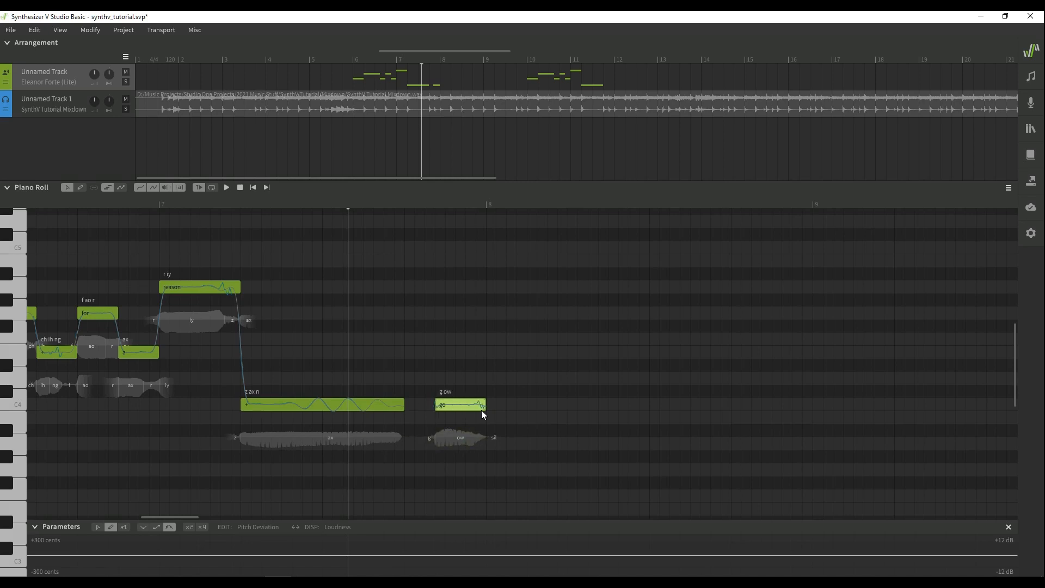
left_click_drag(462, 403, 509, 402)
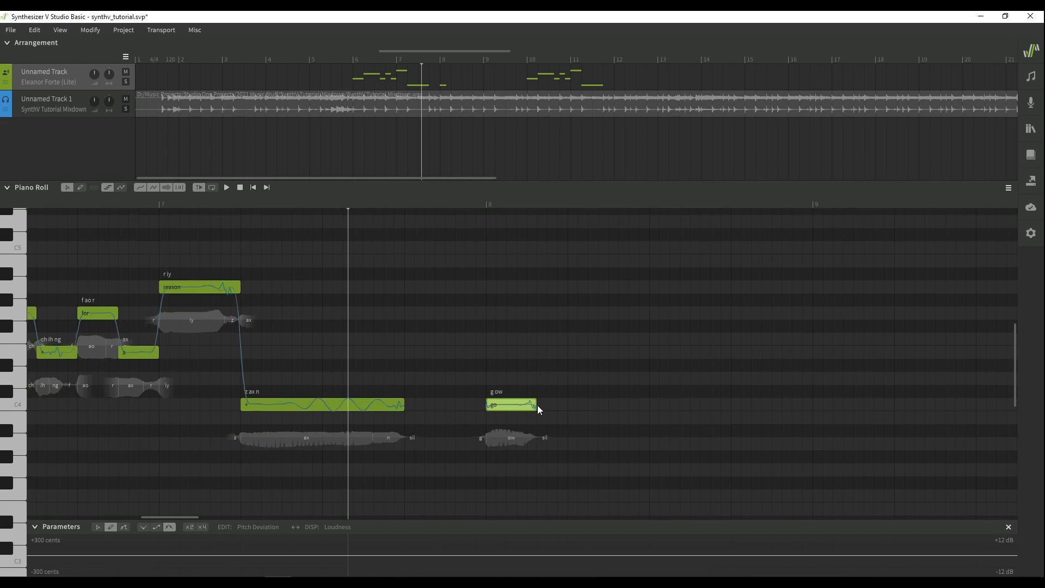
left_click_drag(537, 405, 527, 405)
Step: Continue from the "go" note with three sixteenth-length notes rising through E4, G4 and A4, followed by a longer C4 note
double_click(529, 353)
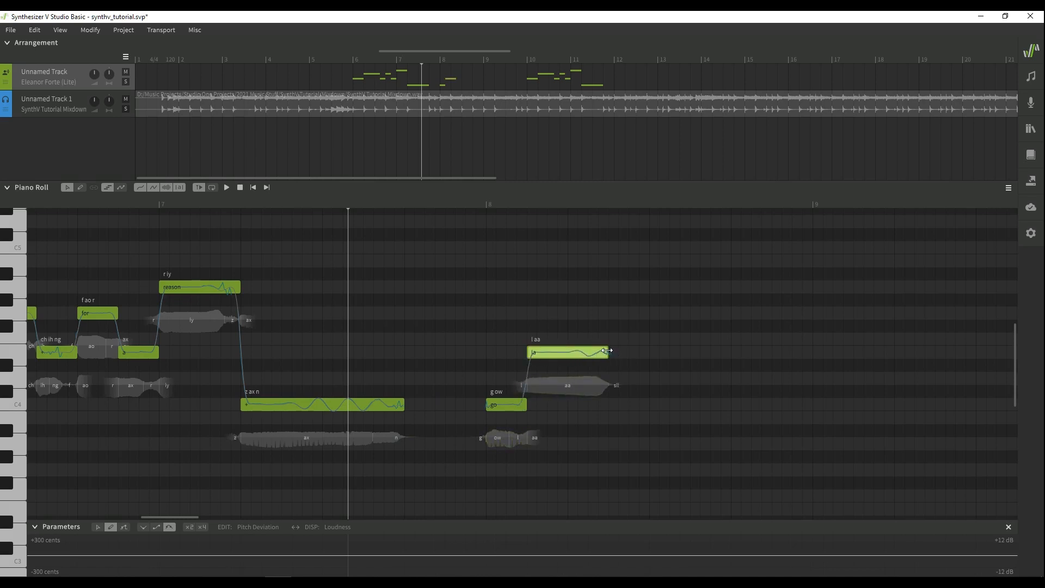
left_click_drag(606, 350, 547, 356)
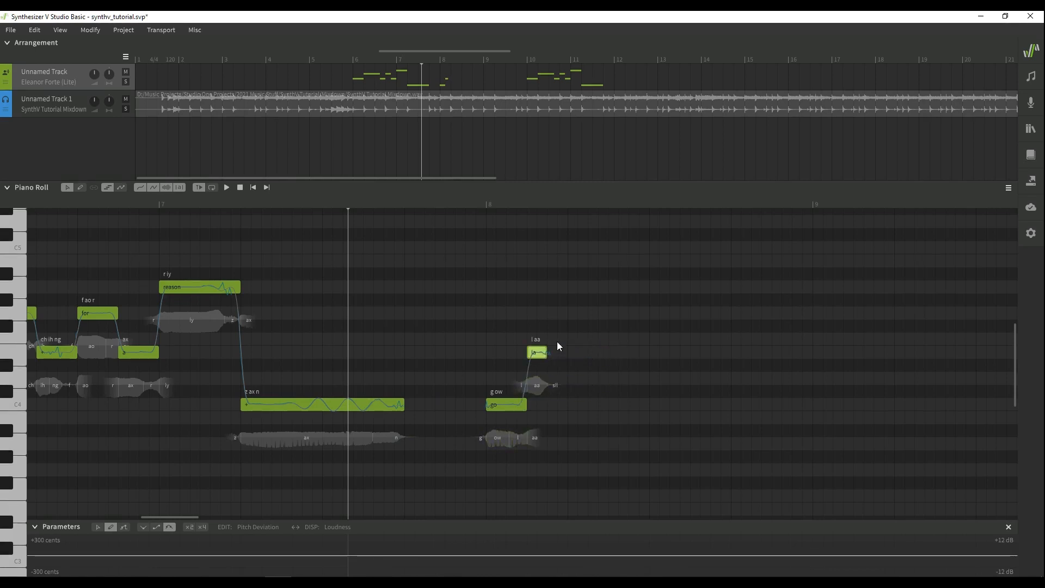
double_click(556, 340)
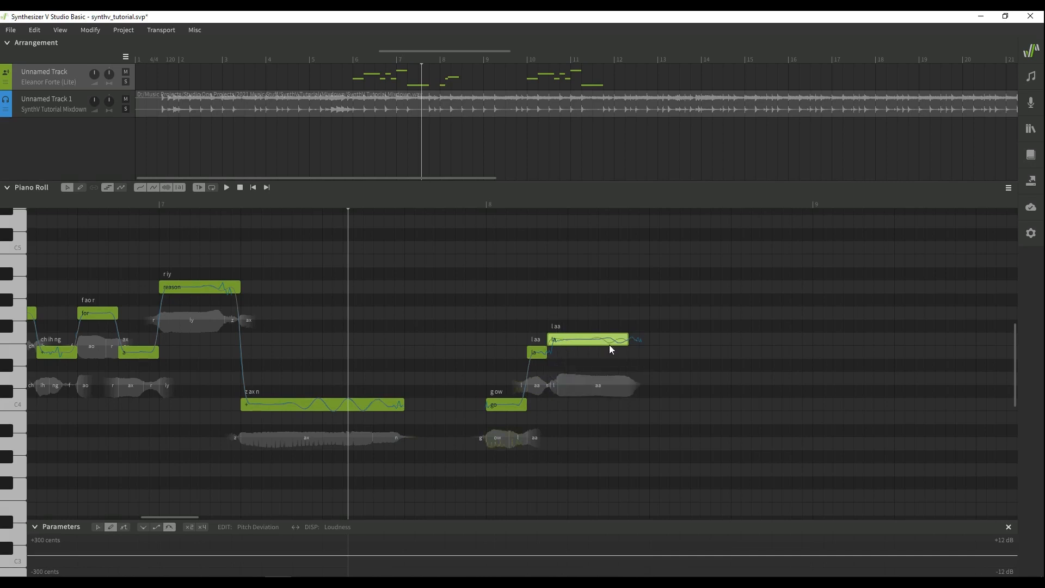
mouse_move(627, 341)
left_mouse_down()
mouse_move(567, 341)
mouse_move(564, 314)
mouse_move(625, 287)
left_mouse_up()
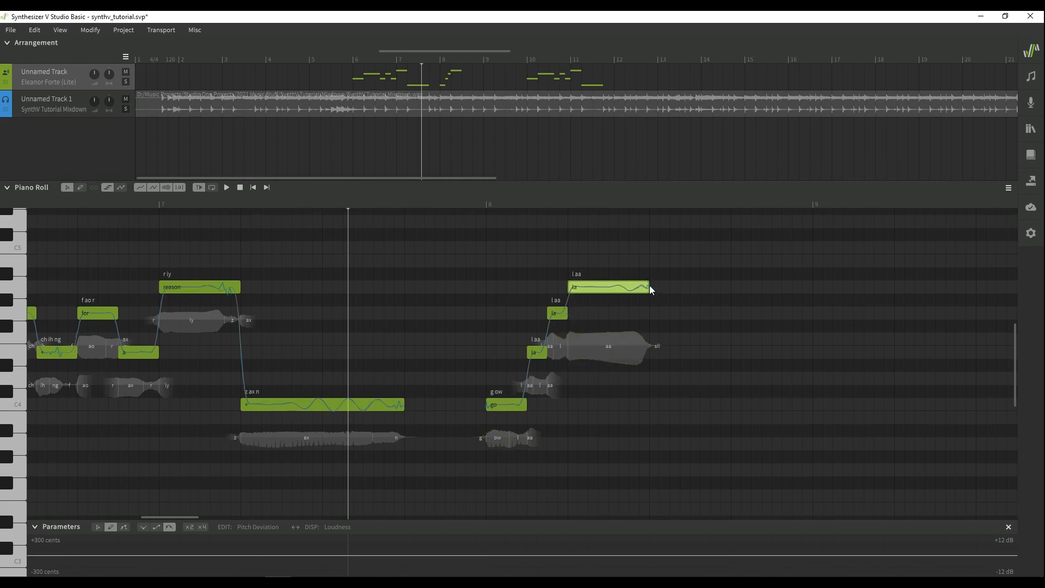
left_click_drag(648, 285, 588, 286)
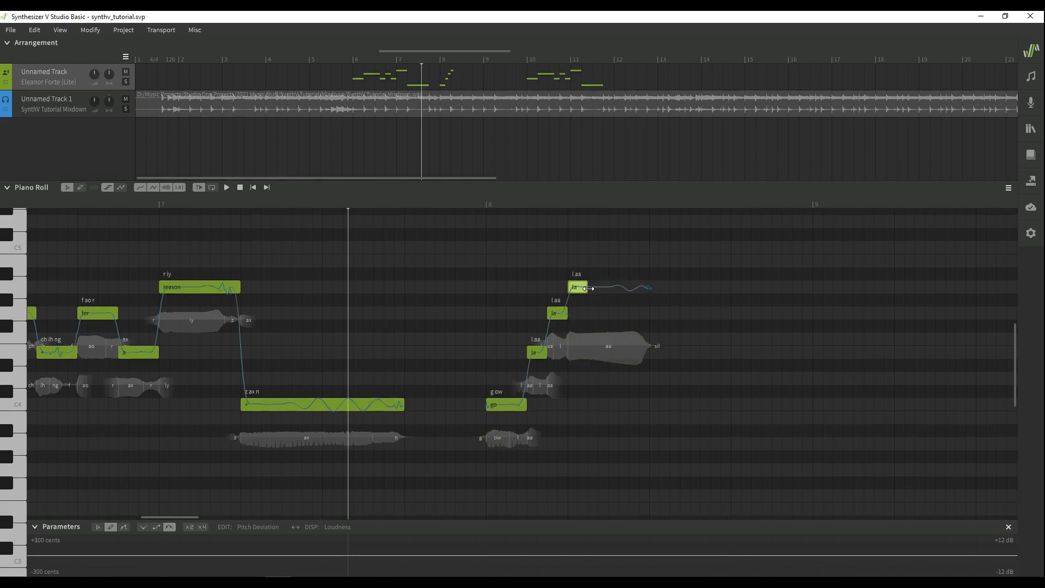
double_click(595, 403)
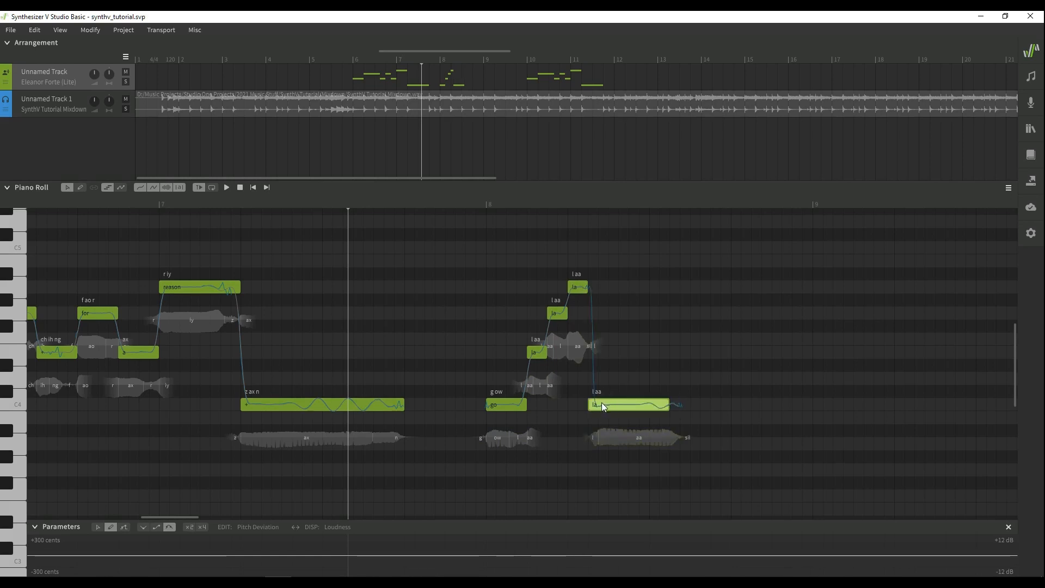
Step: Replace the lyrics of the four notes following "go" with "-" so the syllable carries across them
double_click(533, 352)
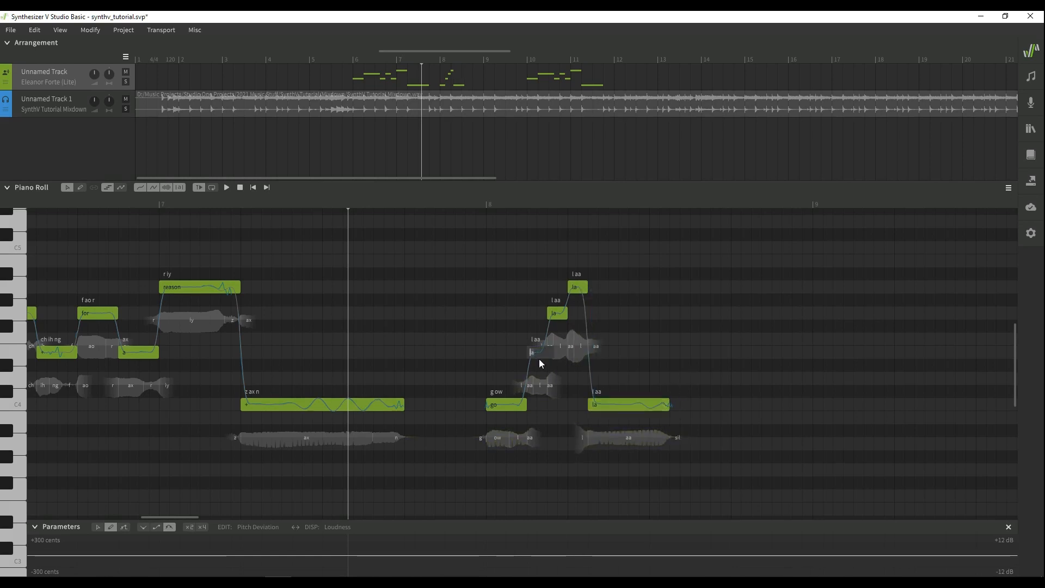
key("BackSpace")
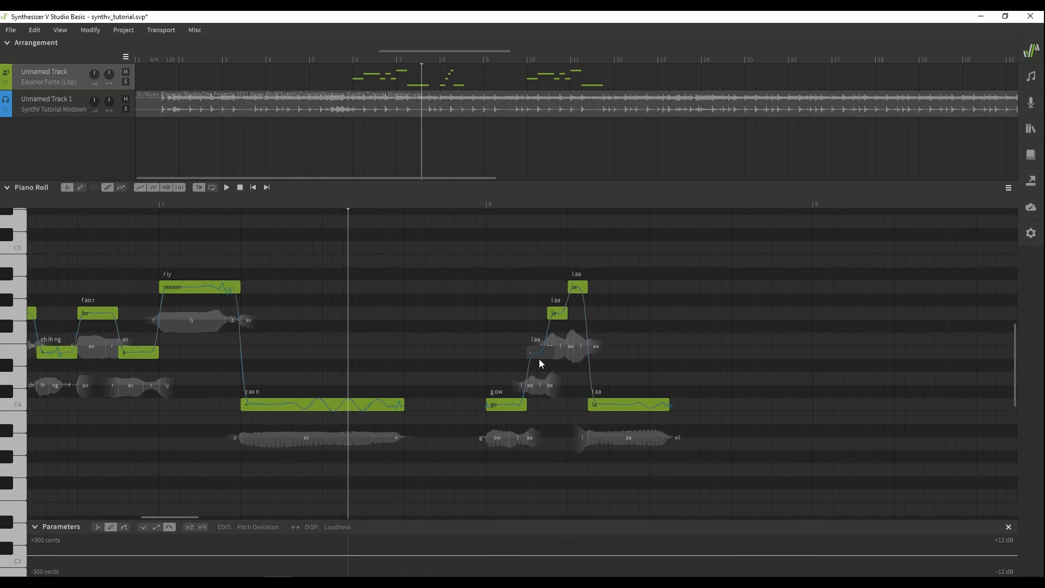
type("-")
key("Tab")
type("-")
key("Tab")
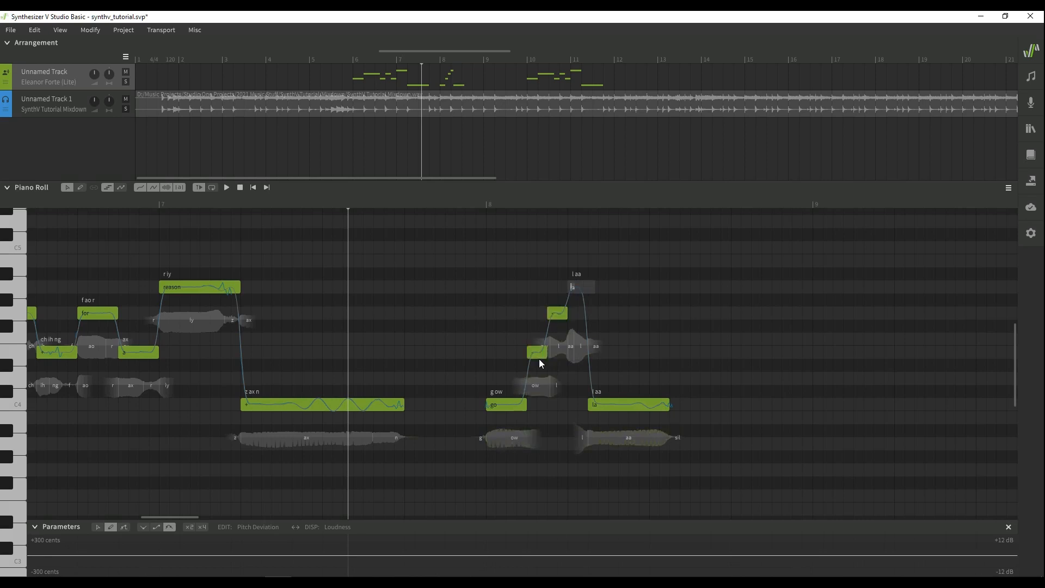
type("-")
key("Tab")
type("-")
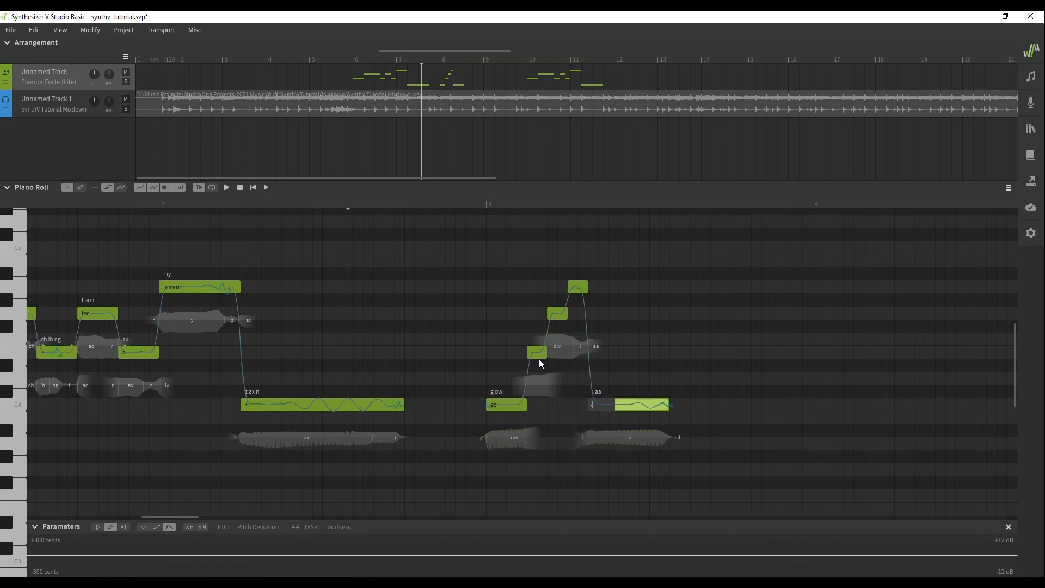
key("Return")
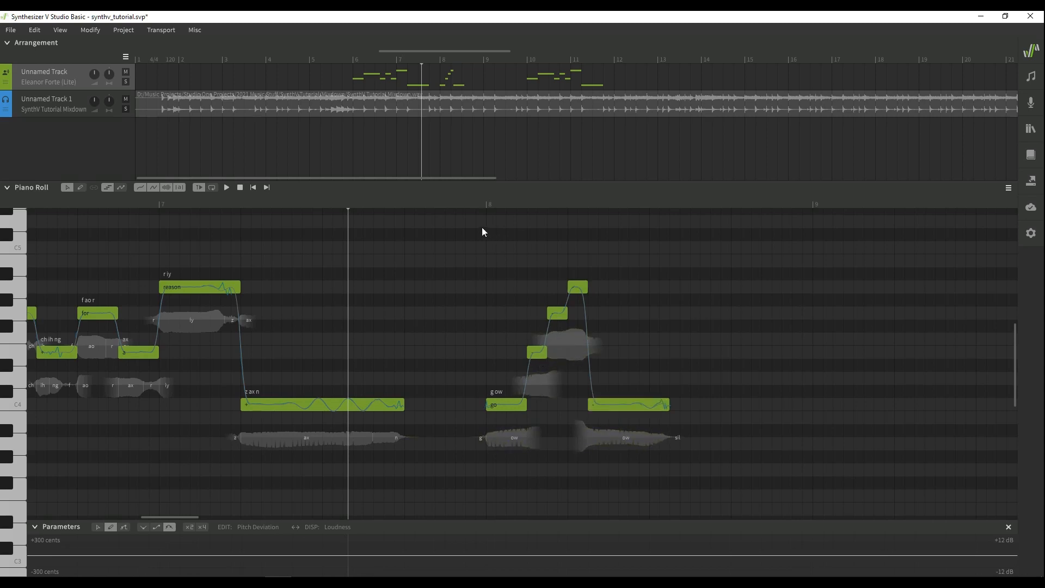
Step: Play back the "go" run in measure 8 from a point shortly before it, and stop playback
left_click(460, 207)
left_click(442, 206)
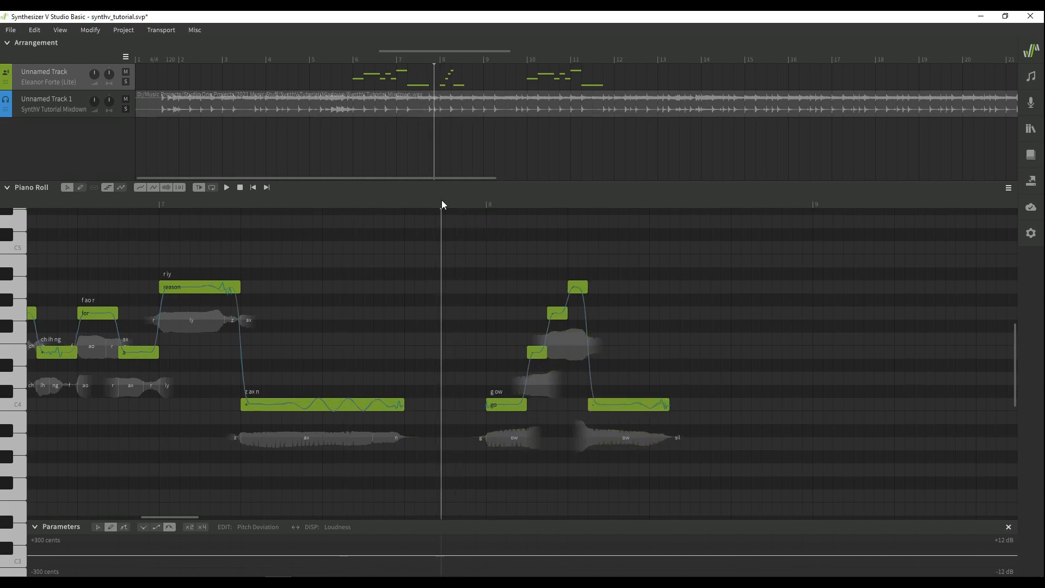
left_click(451, 205)
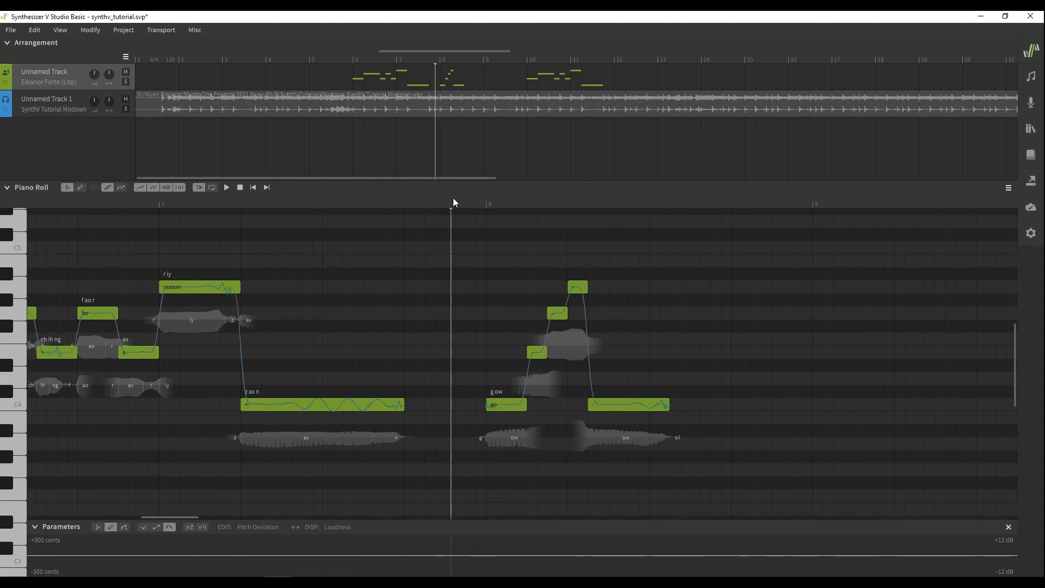
left_click(425, 199)
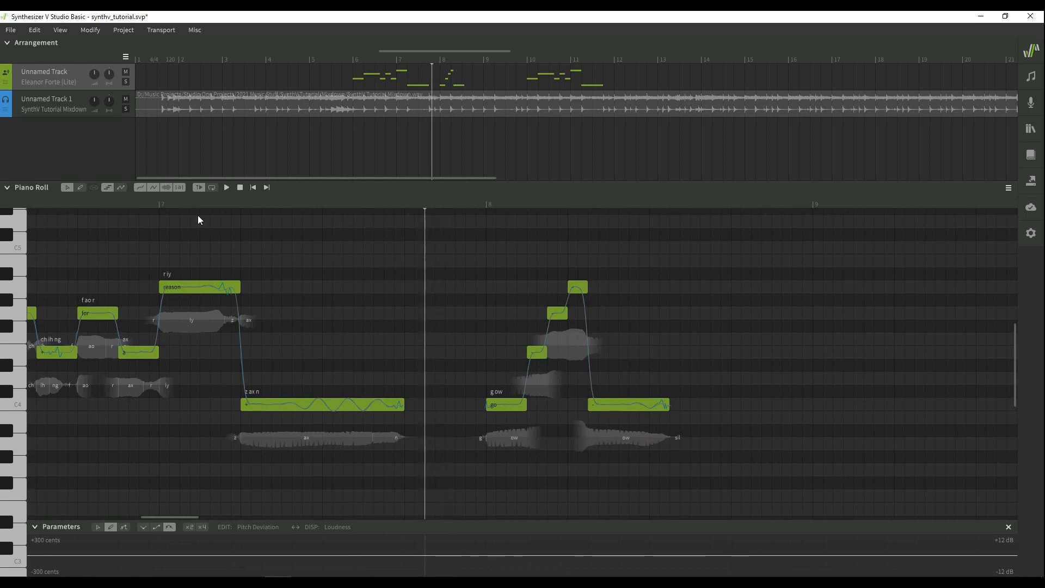
left_click(227, 187)
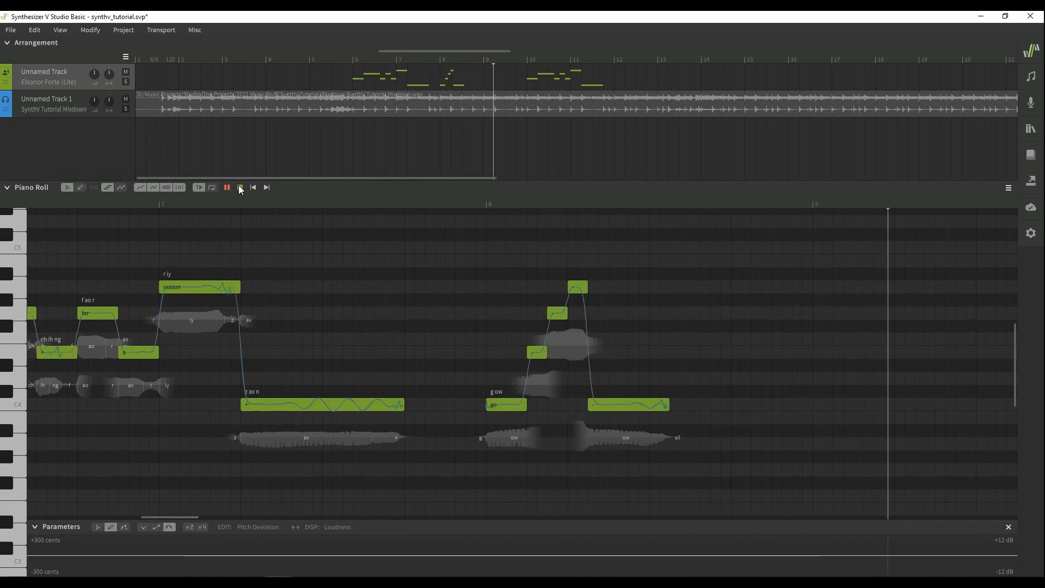
left_click(227, 187)
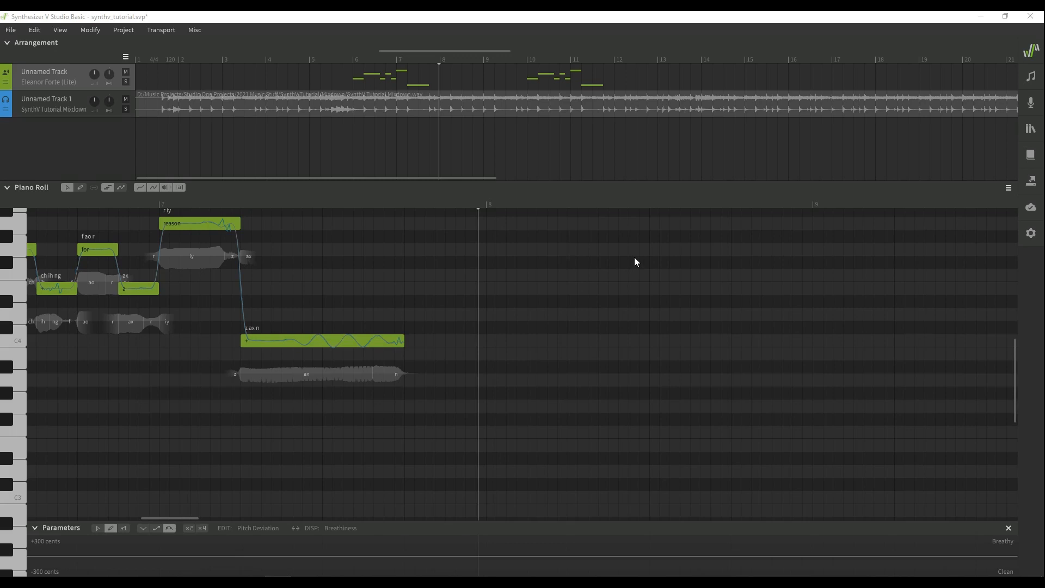
Step: Add a C4 note spanning all of measure 8 and set its lyric to "go"
left_click(491, 341)
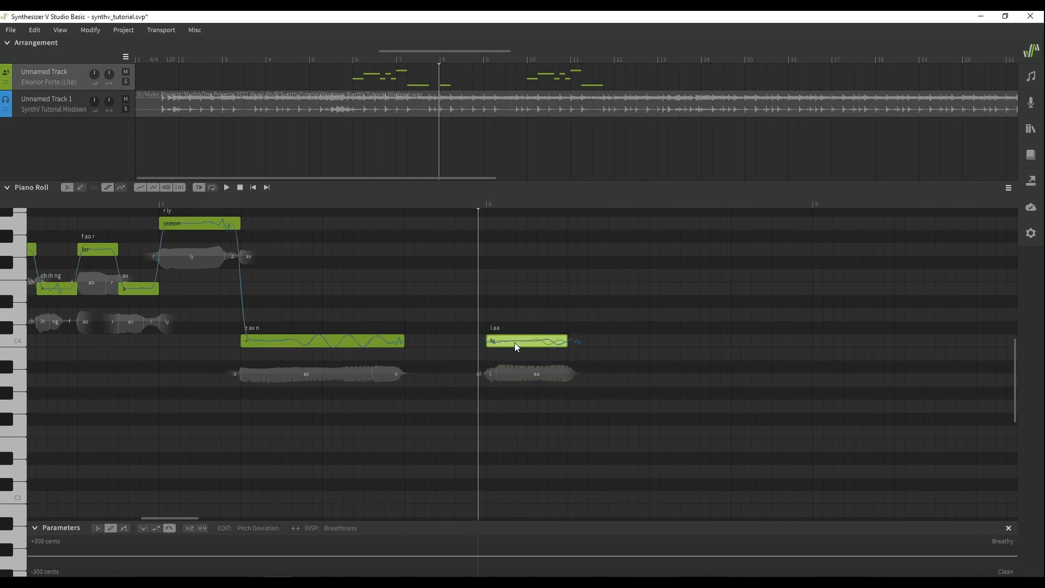
left_click_drag(566, 340, 802, 361)
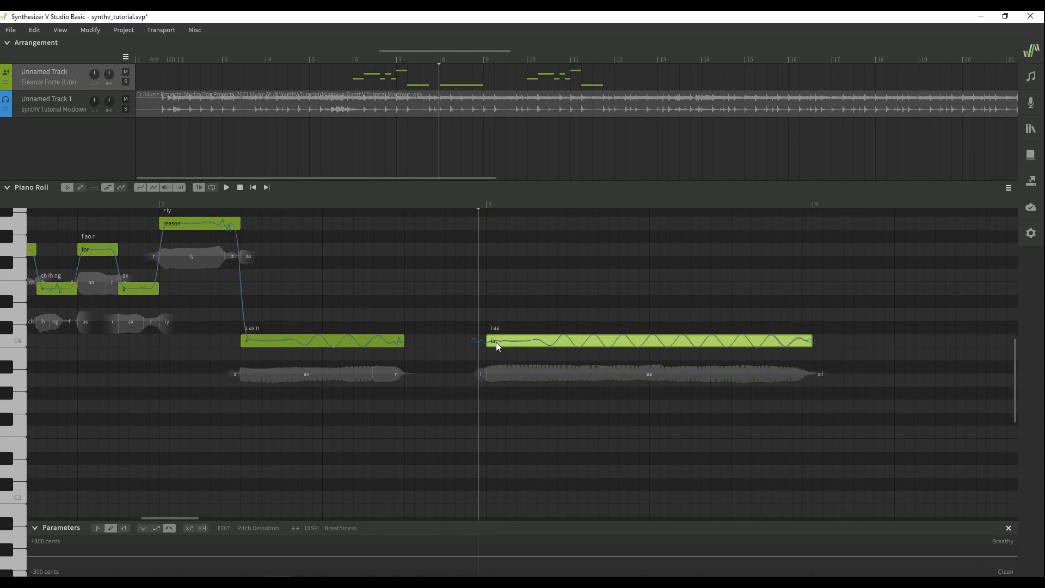
type("go")
key("Return")
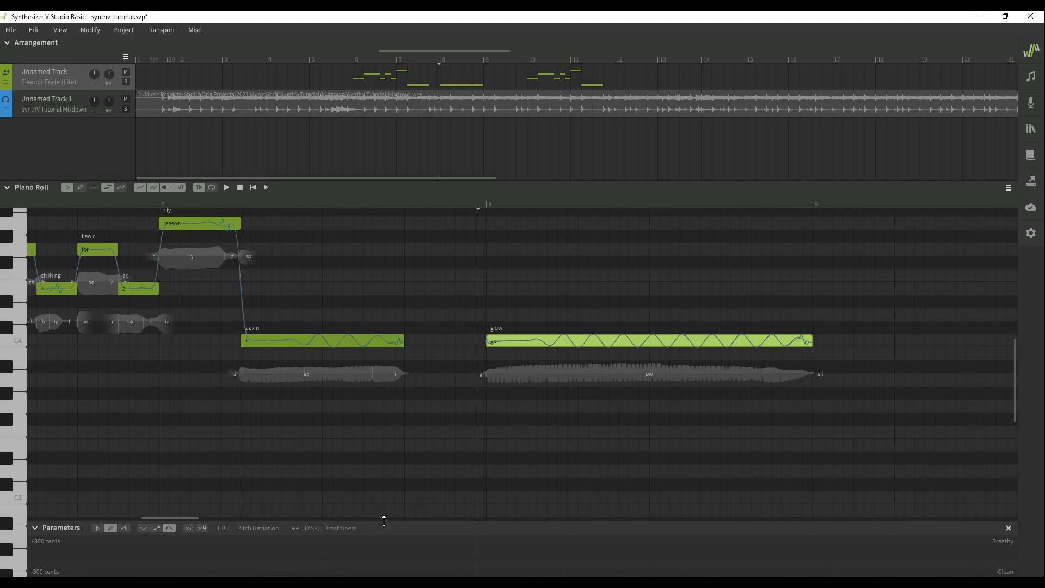
Step: Enlarge the Parameters area and review which parameters can be edited and displayed there
left_click_drag(383, 520, 376, 446)
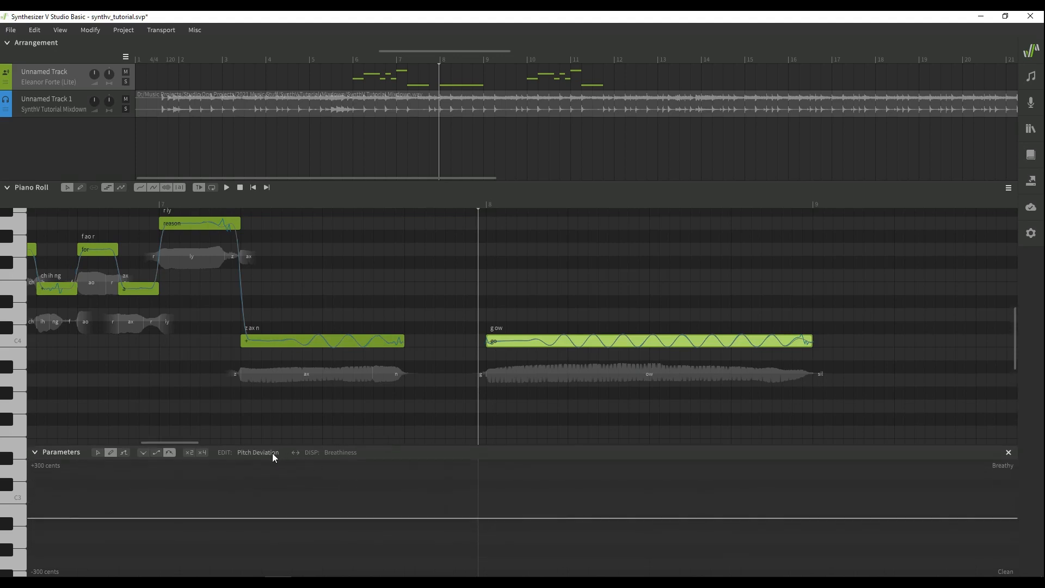
left_click(273, 454)
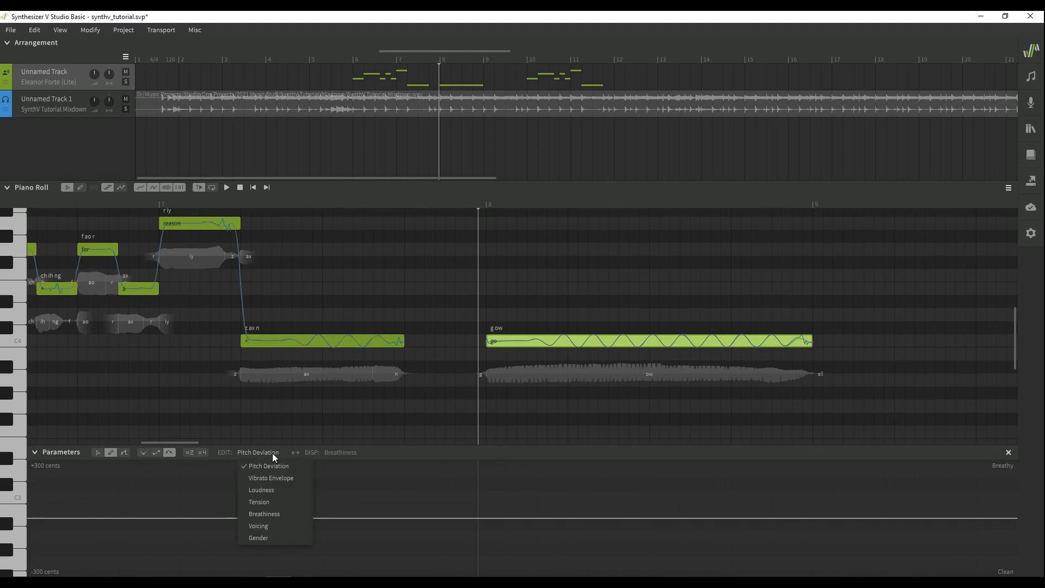
left_click(373, 452)
left_click(375, 449)
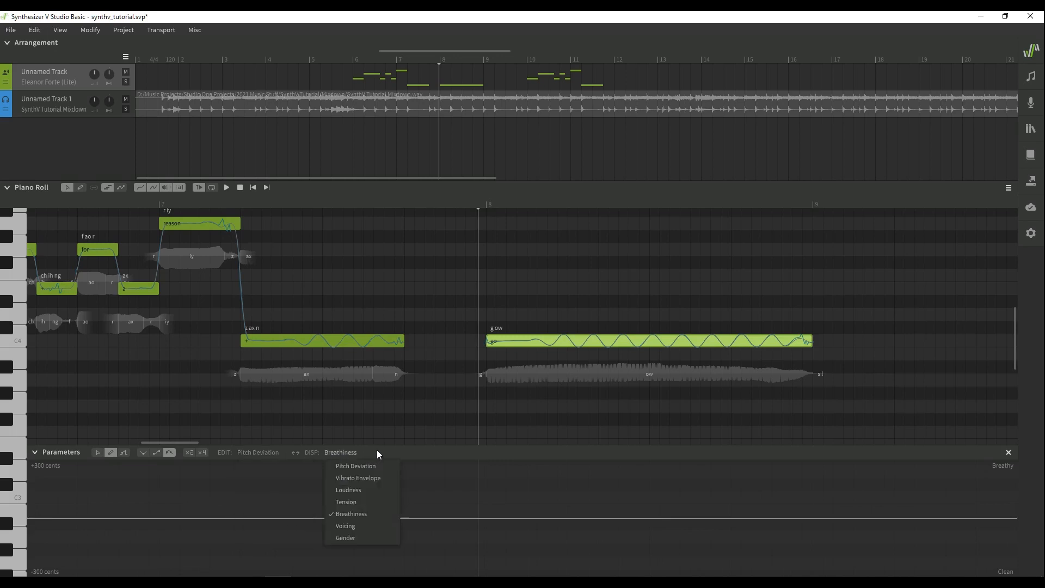
left_click(376, 449)
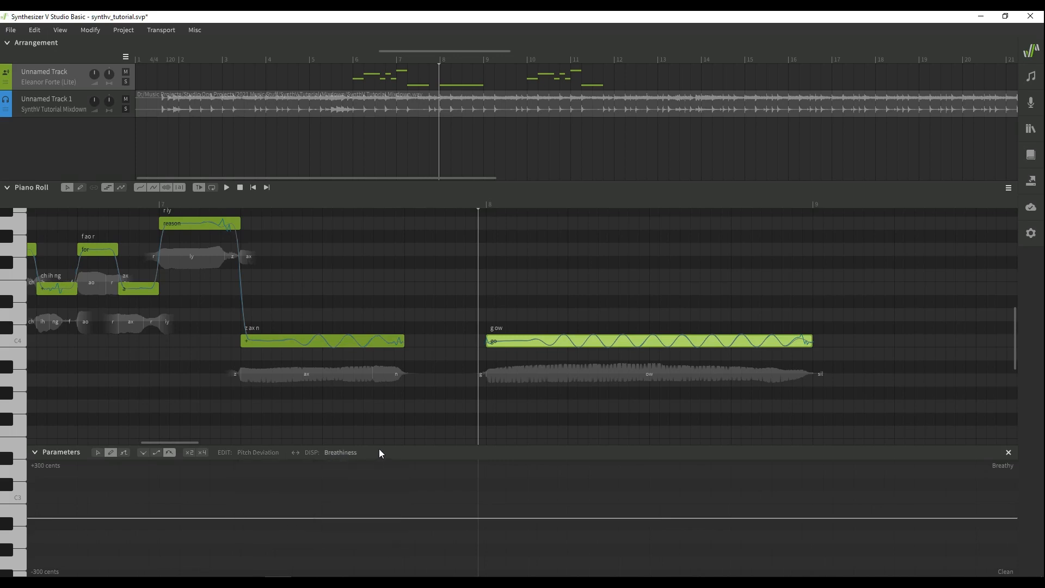
Step: Review the "go" note's Note Properties and the track's Voice settings, and hide the side panel
left_click(1030, 76)
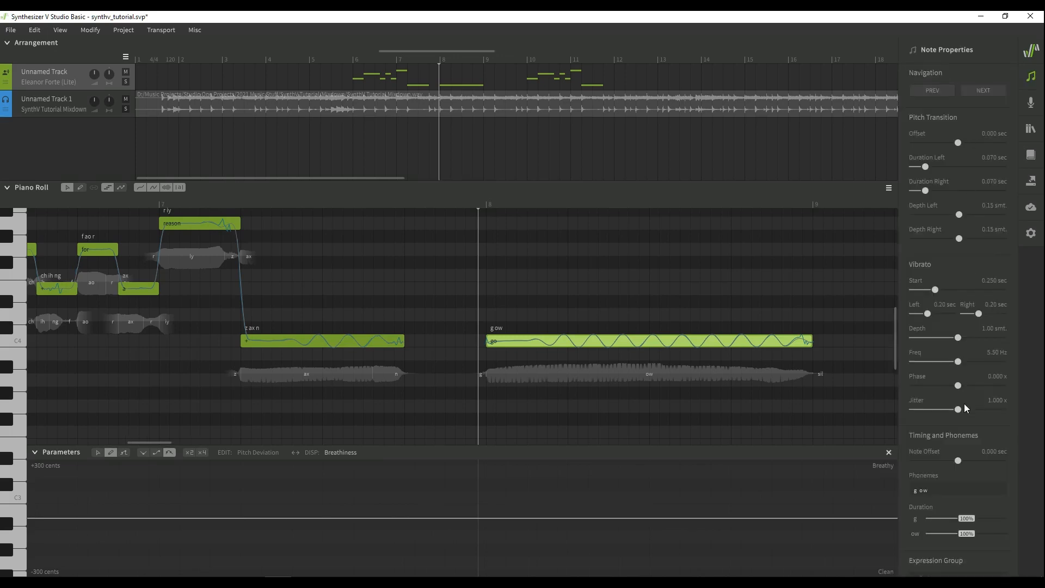
left_click(1031, 102)
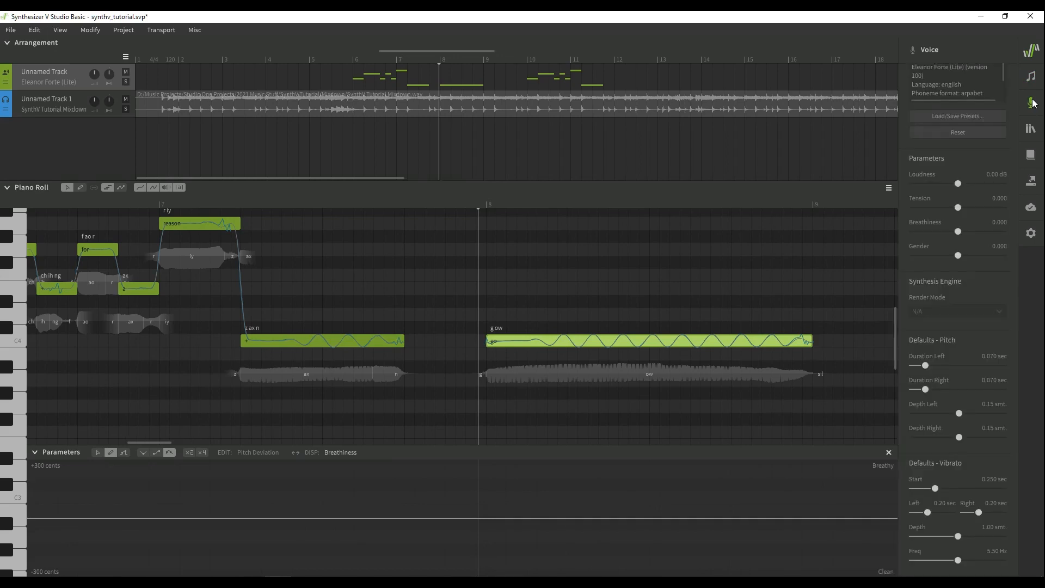
left_click(1032, 102)
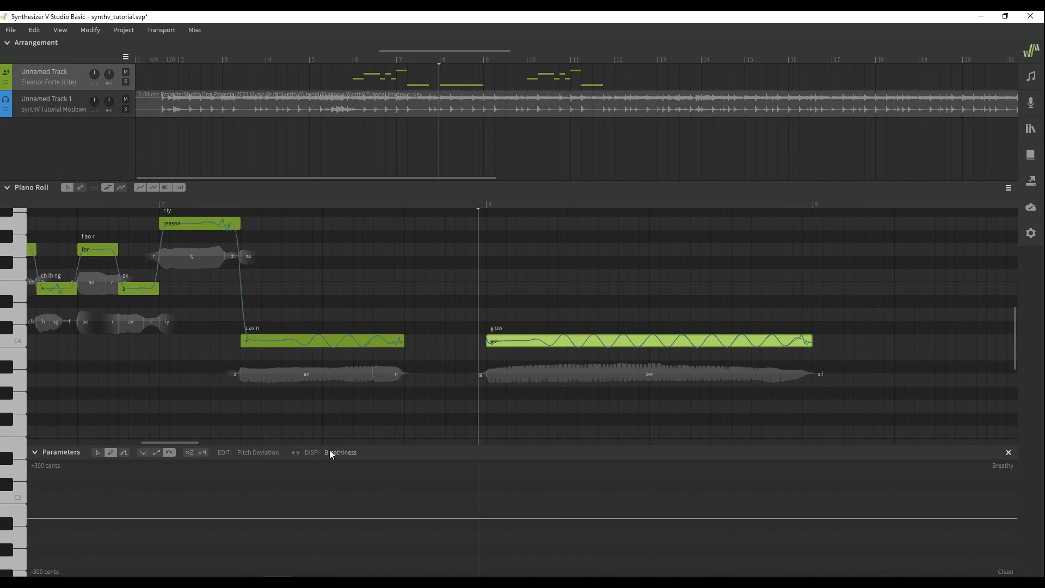
Step: Swap the edited and displayed parameters so Breathiness is edited, and set the displayed parameter to Loudness
left_click(295, 452)
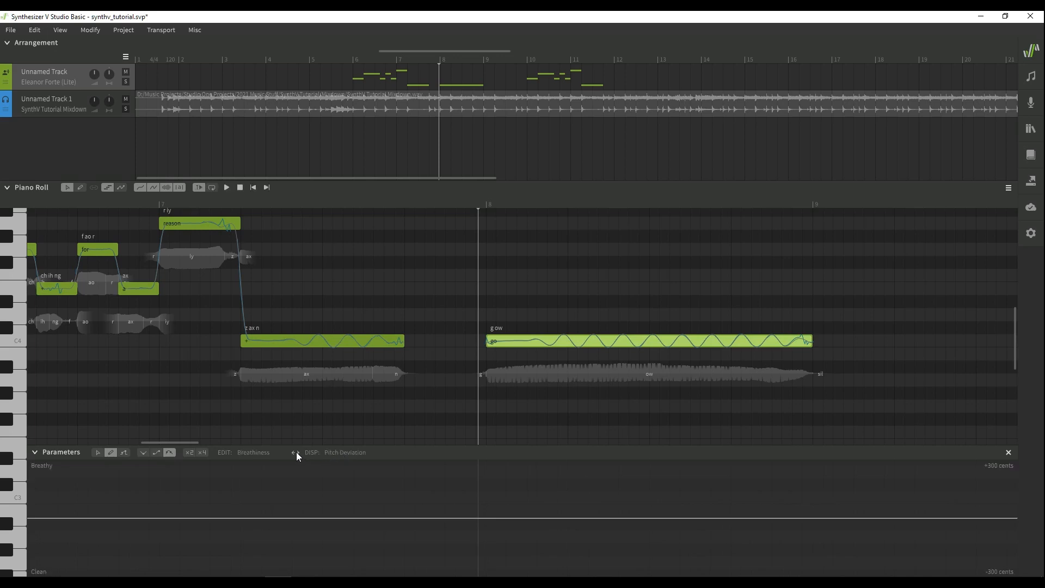
left_click(327, 452)
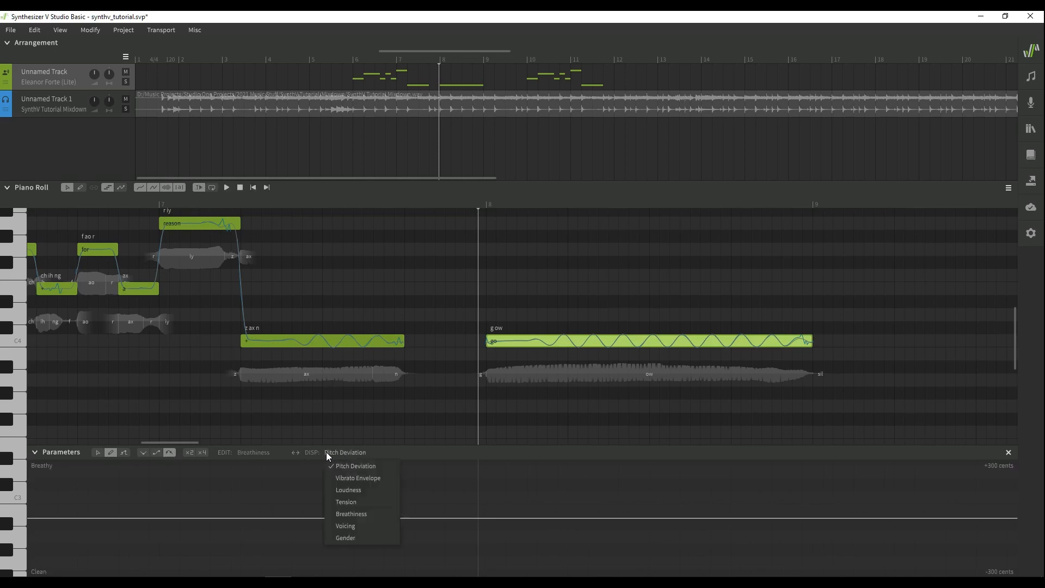
left_click(345, 491)
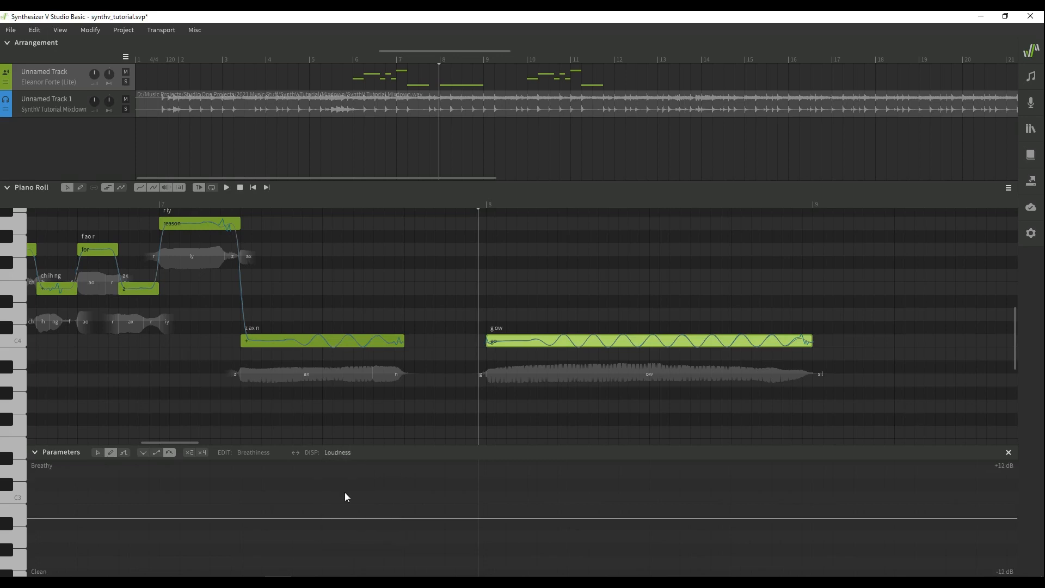
Step: Set the edited parameter to Pitch Deviation, draw a rise to about +300 cents and back to zero over "go", and play it
left_click(295, 452)
left_click(258, 453)
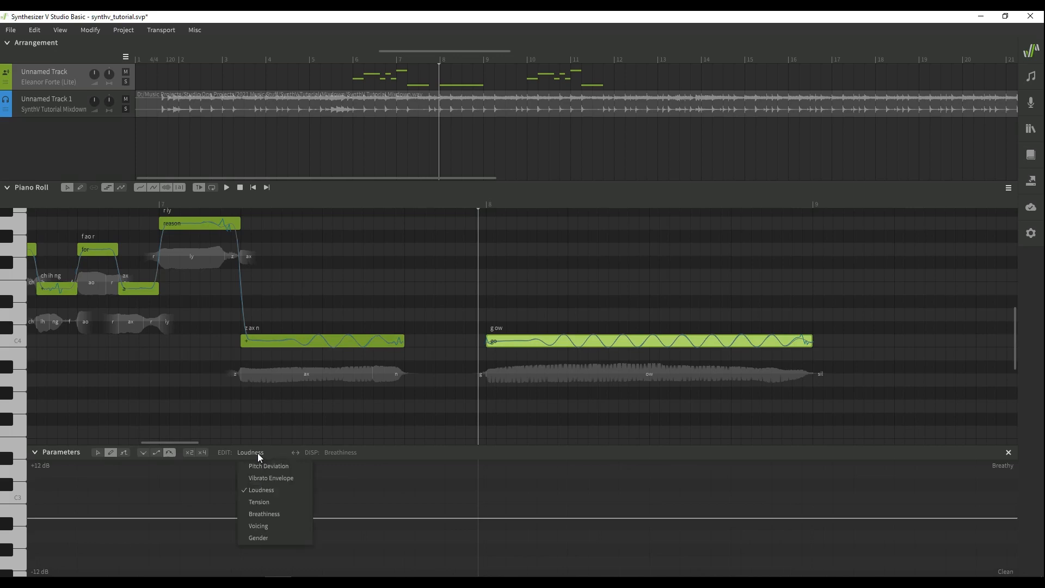
left_click(263, 465)
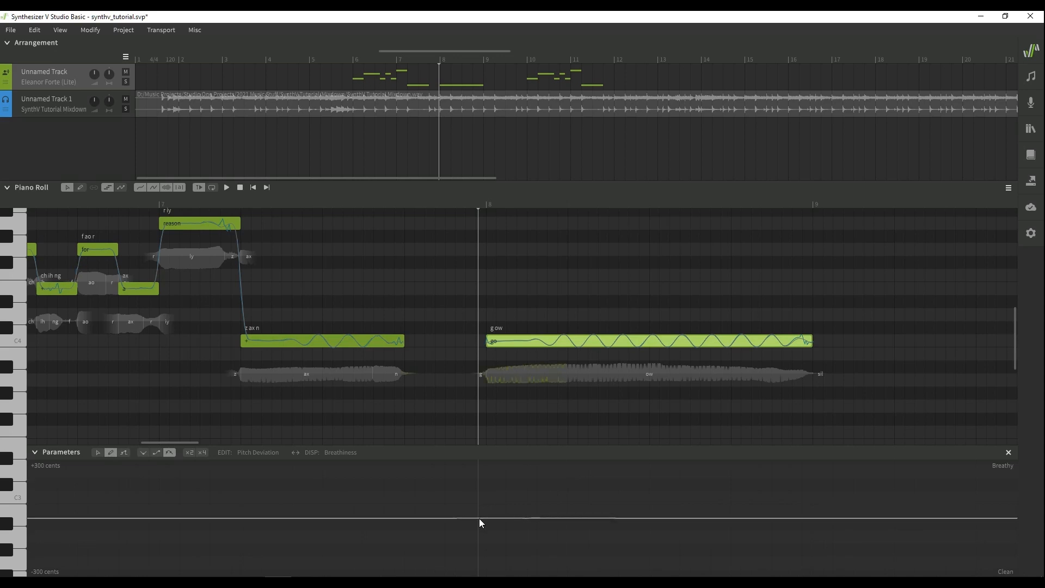
mouse_move(539, 509)
left_mouse_down()
mouse_move(706, 461)
mouse_move(773, 472)
mouse_move(815, 517)
left_mouse_up()
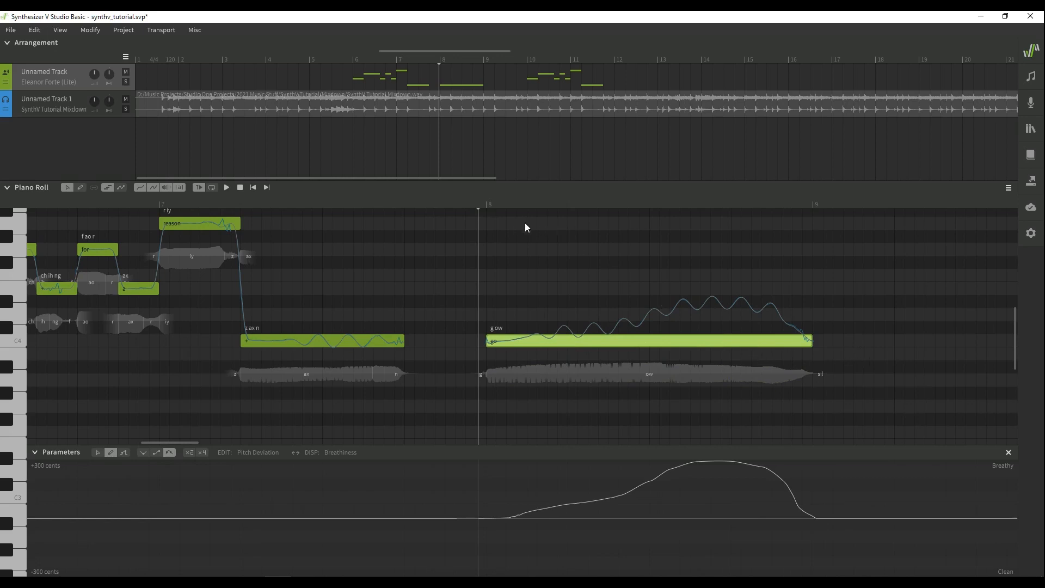
key("space")
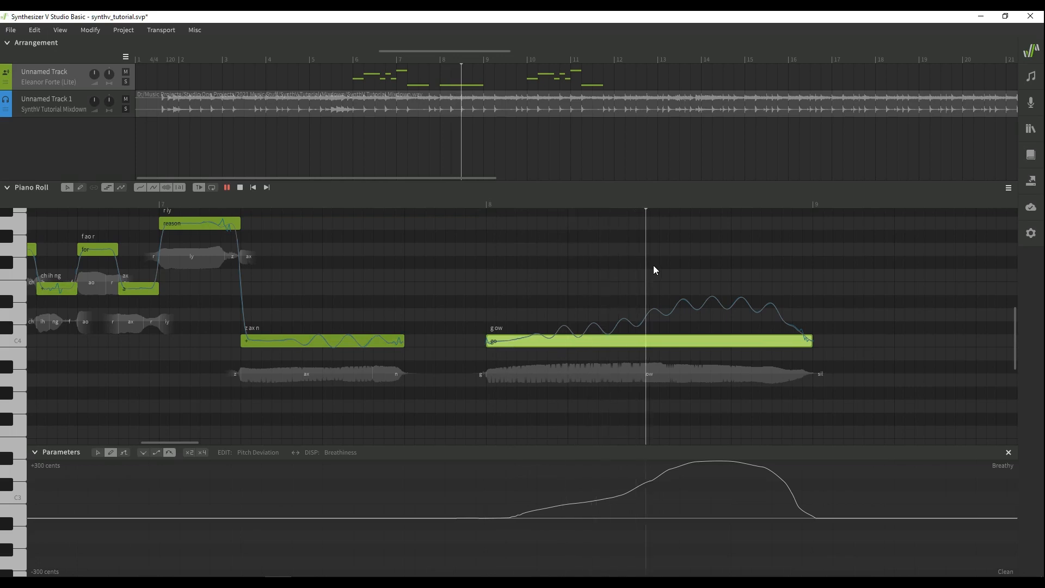
left_click(482, 205)
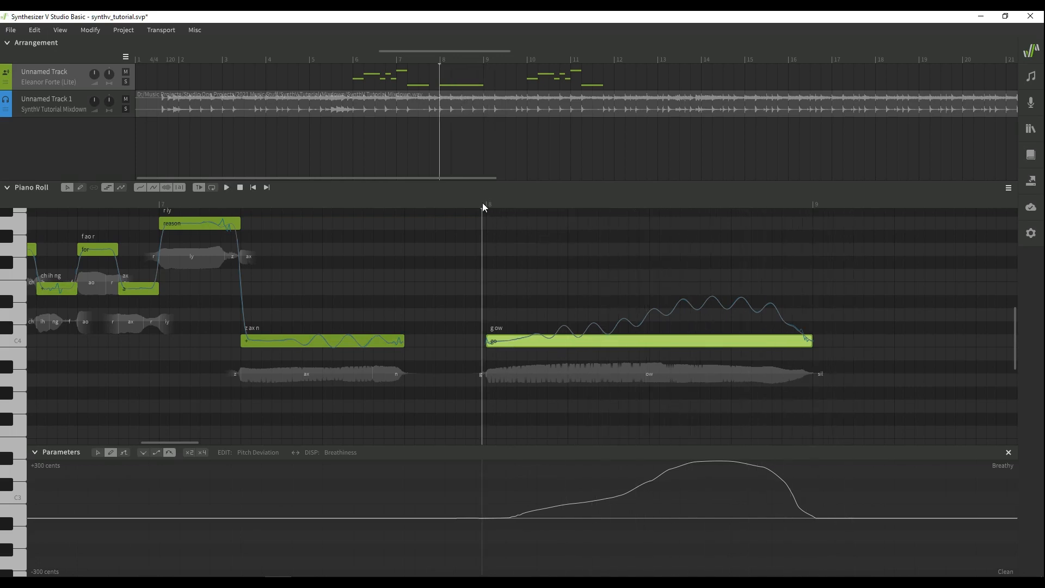
Step: Set the "go" note's vibrato depth to 0.00 smt., hide the side panel, and play the note back
left_click(1031, 77)
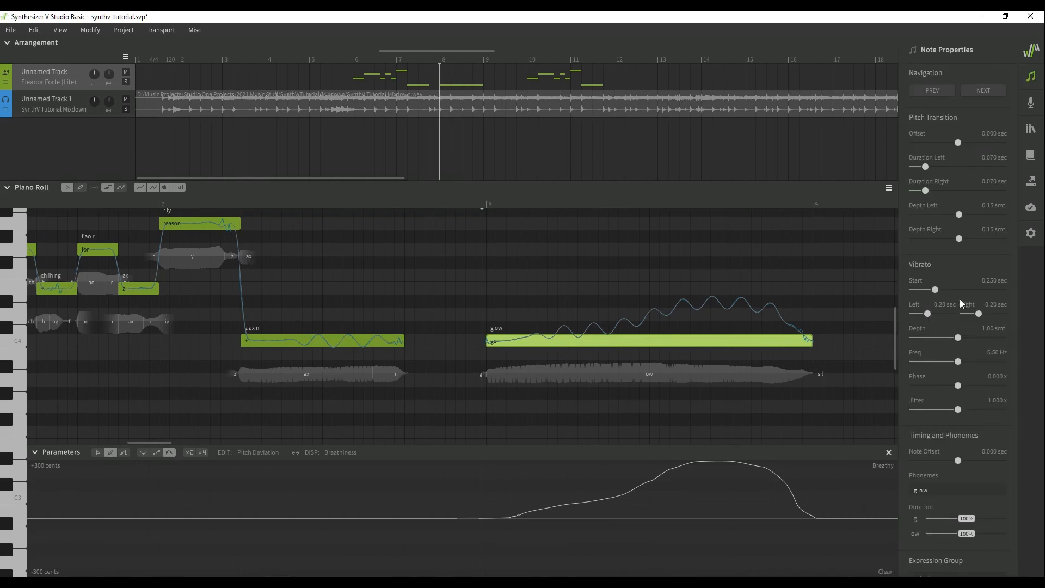
left_click_drag(959, 337, 910, 342)
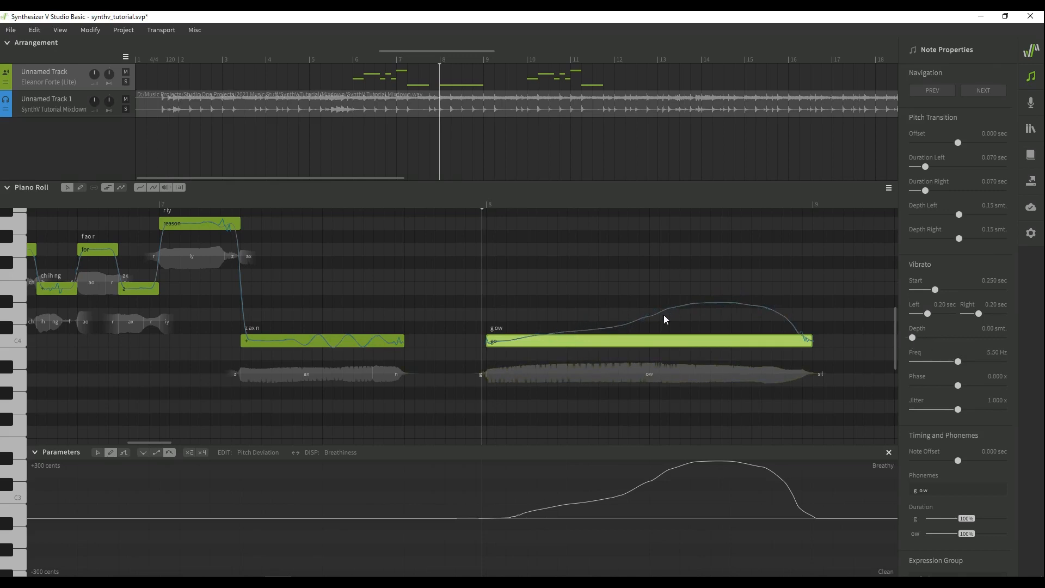
left_click(1033, 77)
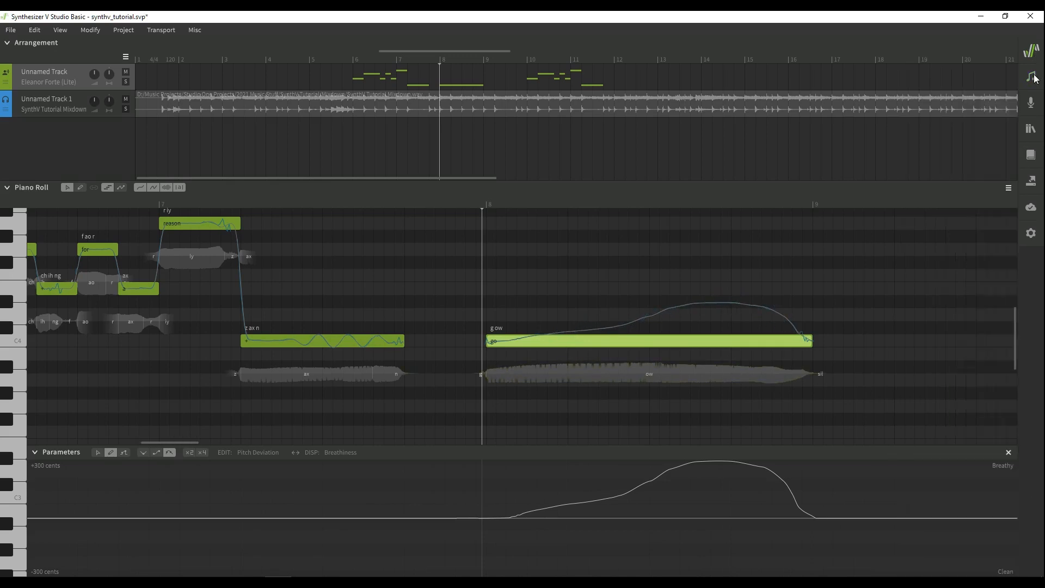
left_click(487, 205)
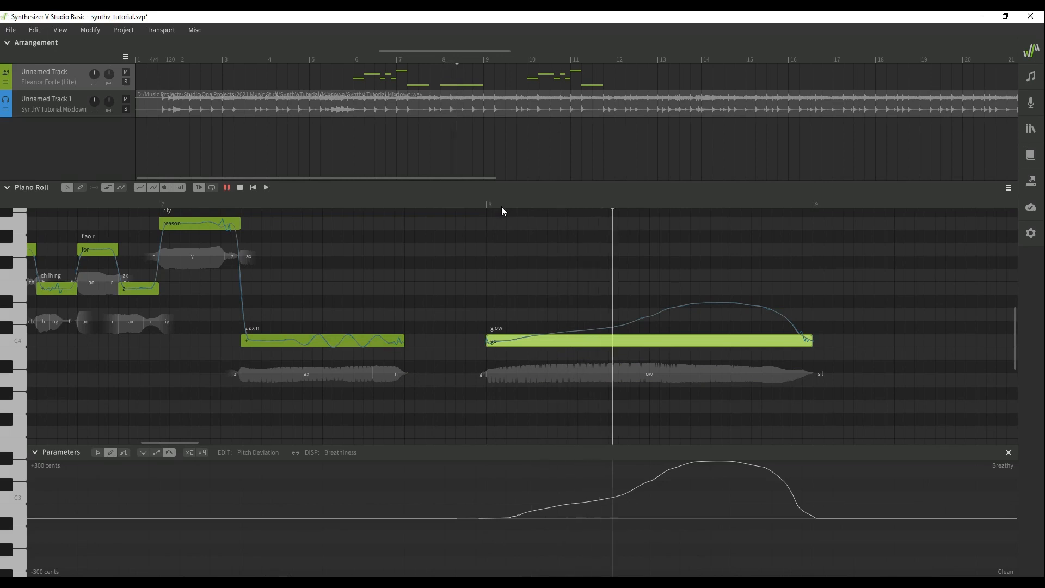
key("space")
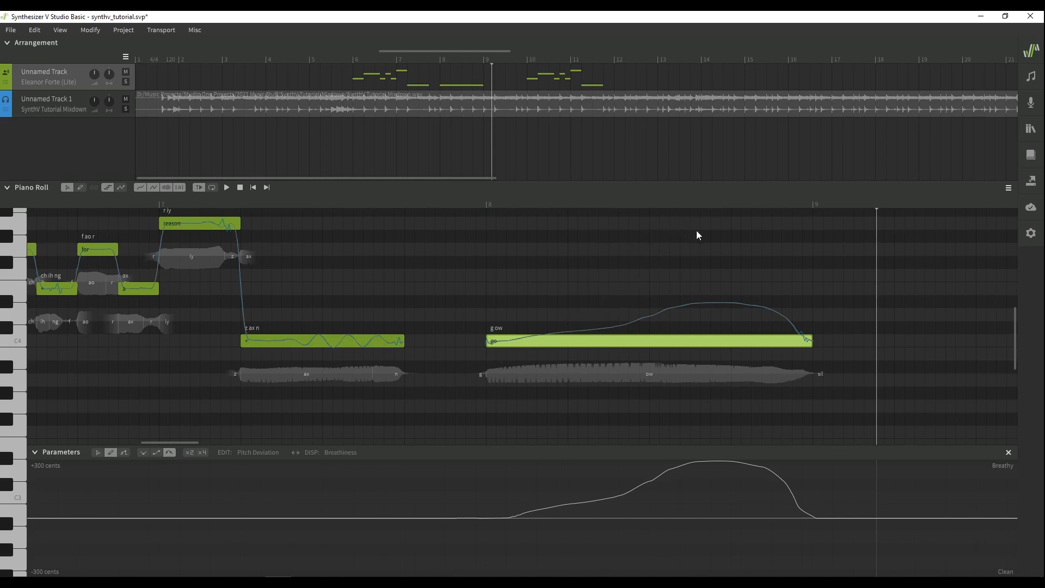
Step: Redraw the "go" note's Pitch Deviation at the ±1200-cent range with a peak of about +900 cents, and play it back
left_click(18, 227)
left_click(189, 453)
left_click(203, 452)
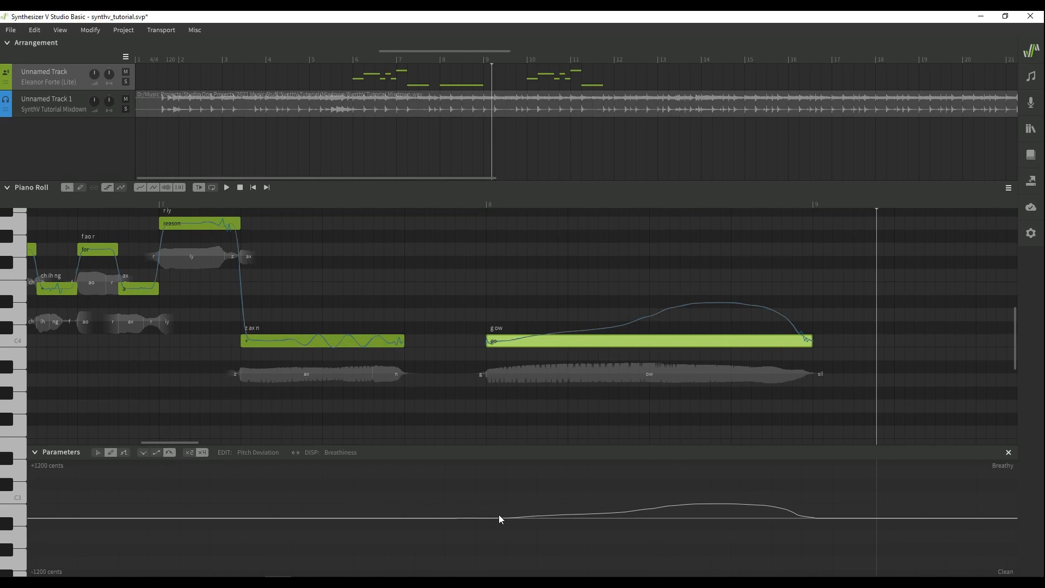
mouse_move(498, 517)
left_mouse_down()
mouse_move(640, 499)
mouse_move(707, 473)
mouse_move(777, 511)
mouse_move(821, 518)
left_mouse_up()
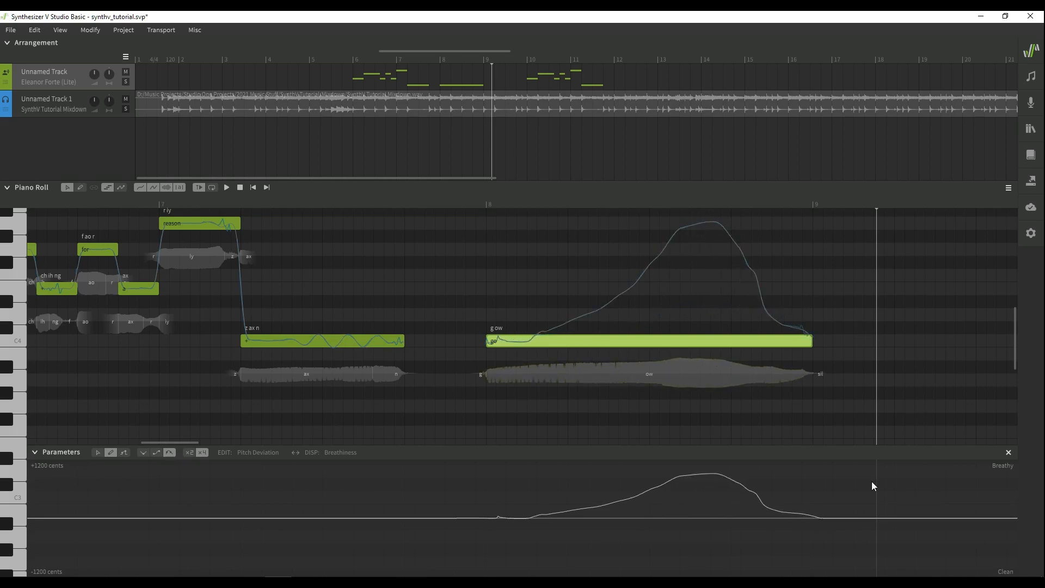
left_click(459, 201)
key("space")
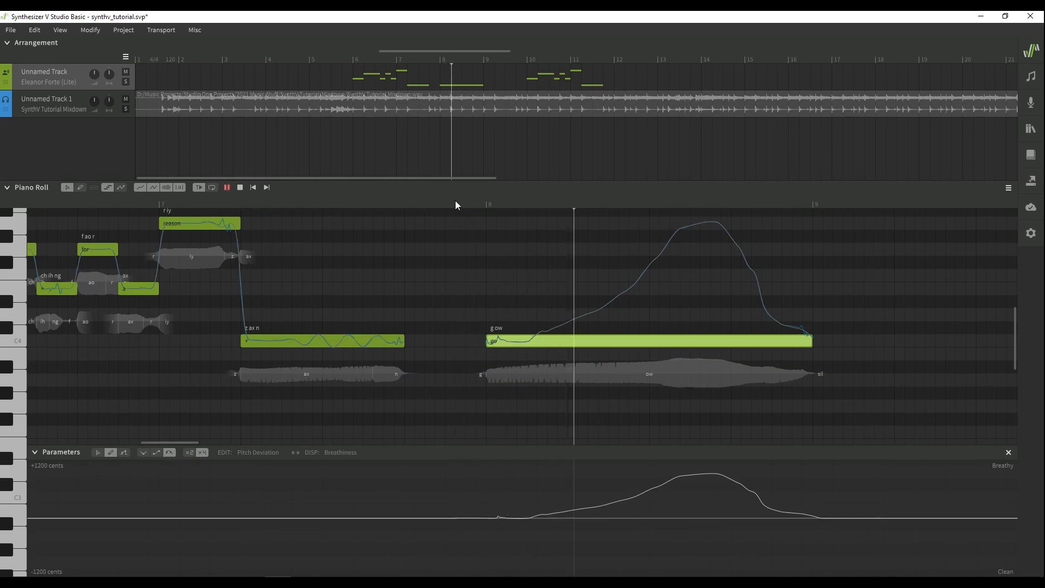
key("space")
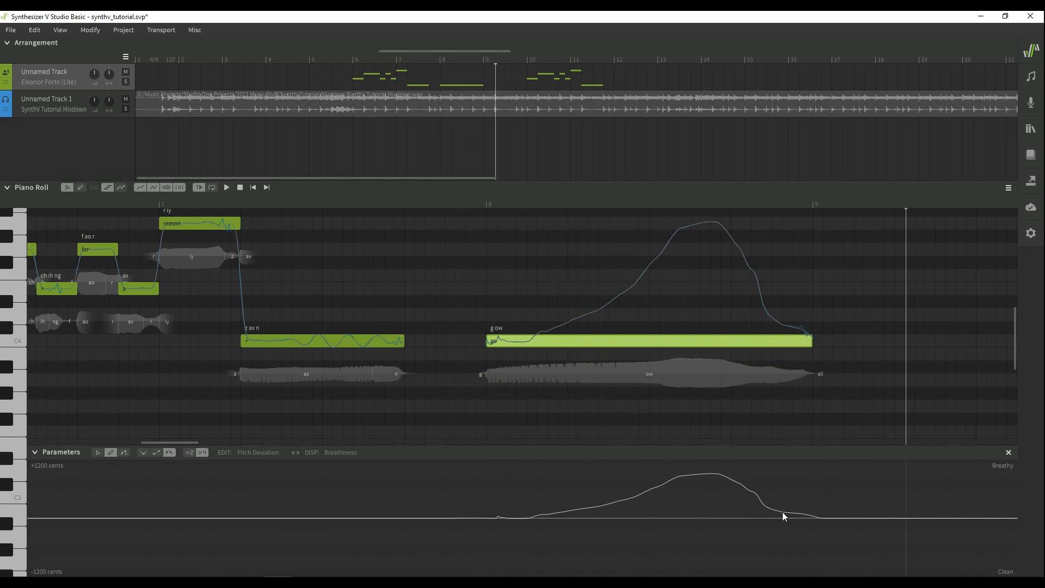
Step: Redraw the end of the Pitch Deviation curve so it dips below zero at the end of "go", and play it
left_click_drag(782, 511, 811, 525)
left_click(471, 197)
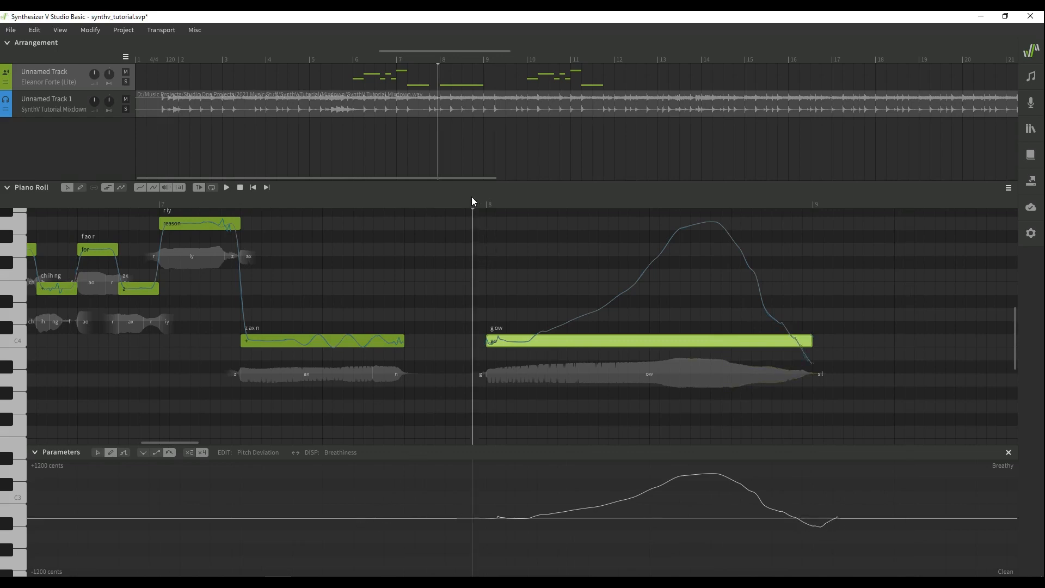
key("space")
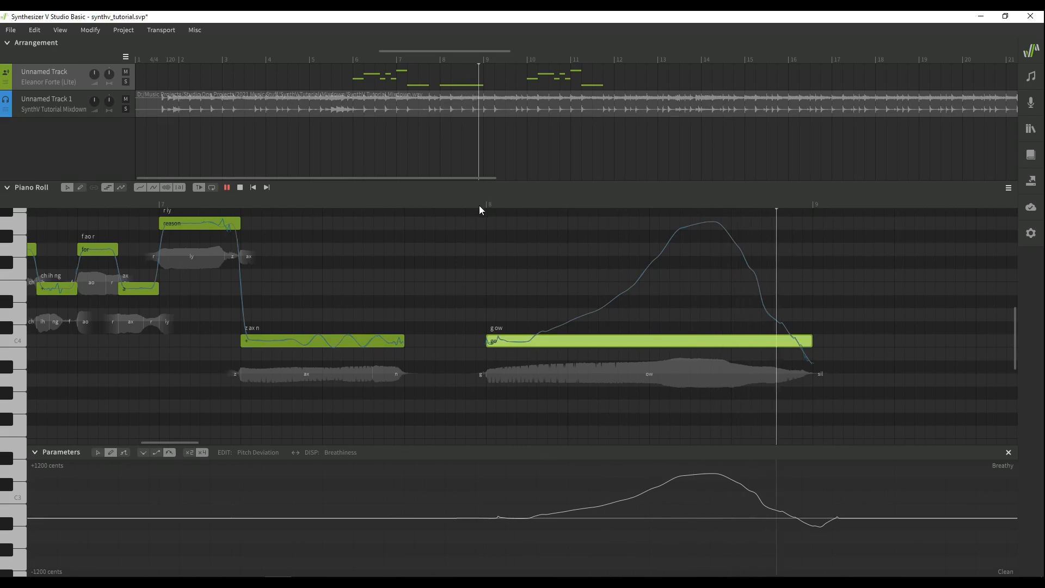
key("space")
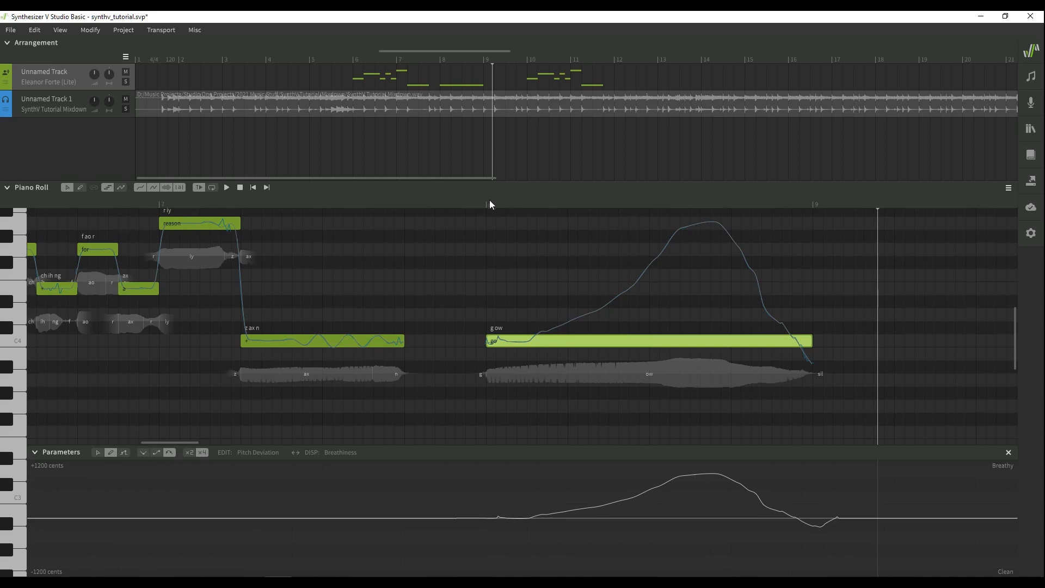
Step: Redraw the Pitch Deviation peak over "go" lower and flatter, at about +750 cents, and compare the playback with the piano key's pitch
left_click(657, 203)
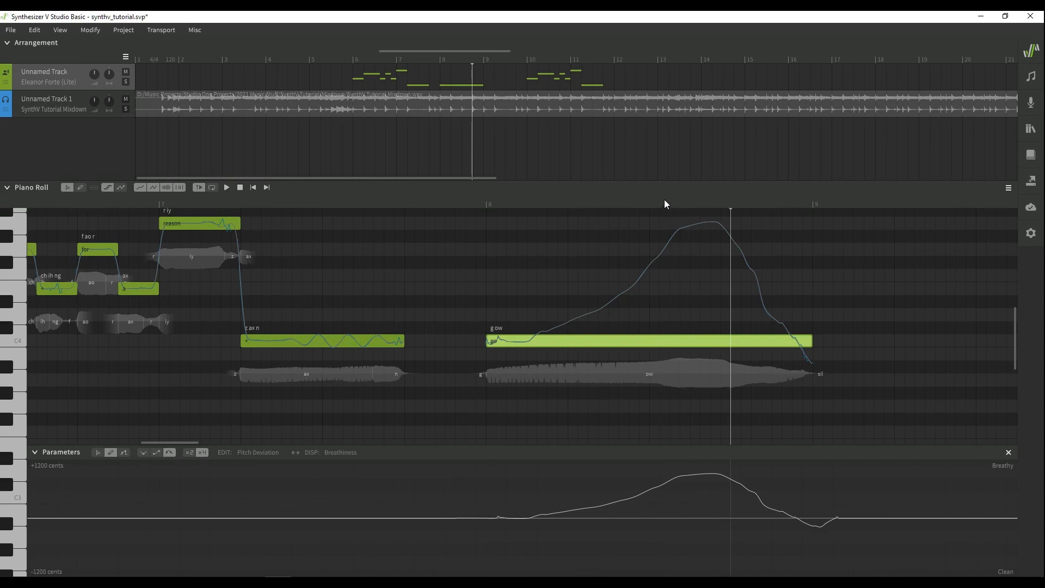
left_click(664, 199)
left_click(669, 200)
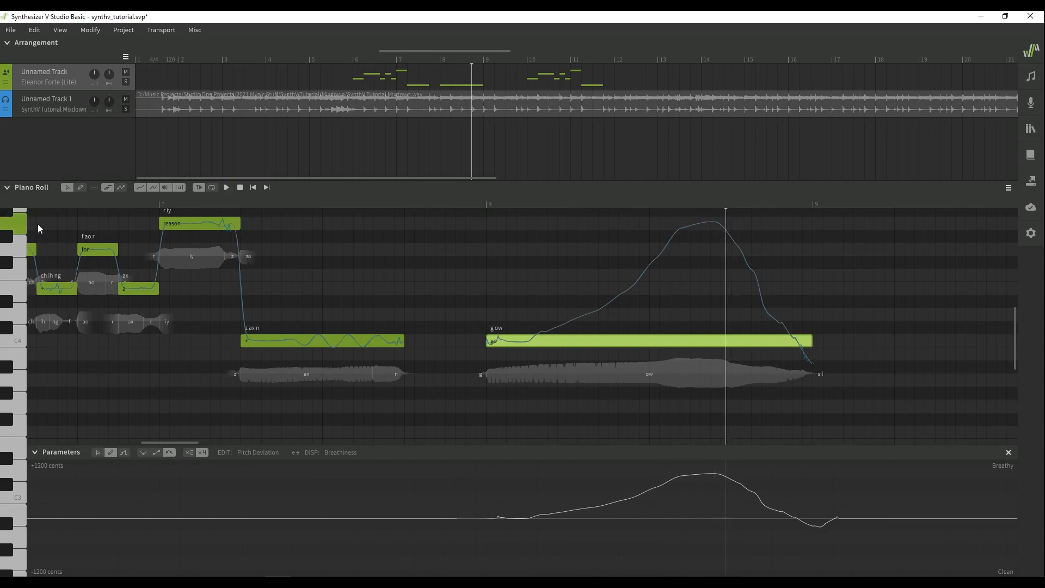
left_click(652, 202)
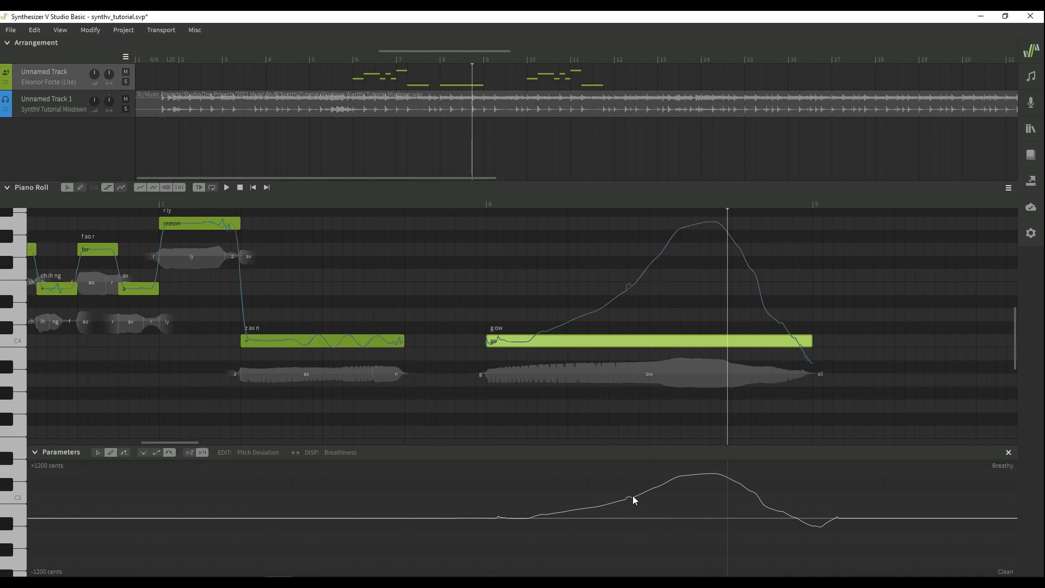
mouse_move(633, 496)
left_mouse_down()
mouse_move(667, 481)
mouse_move(747, 489)
left_mouse_up()
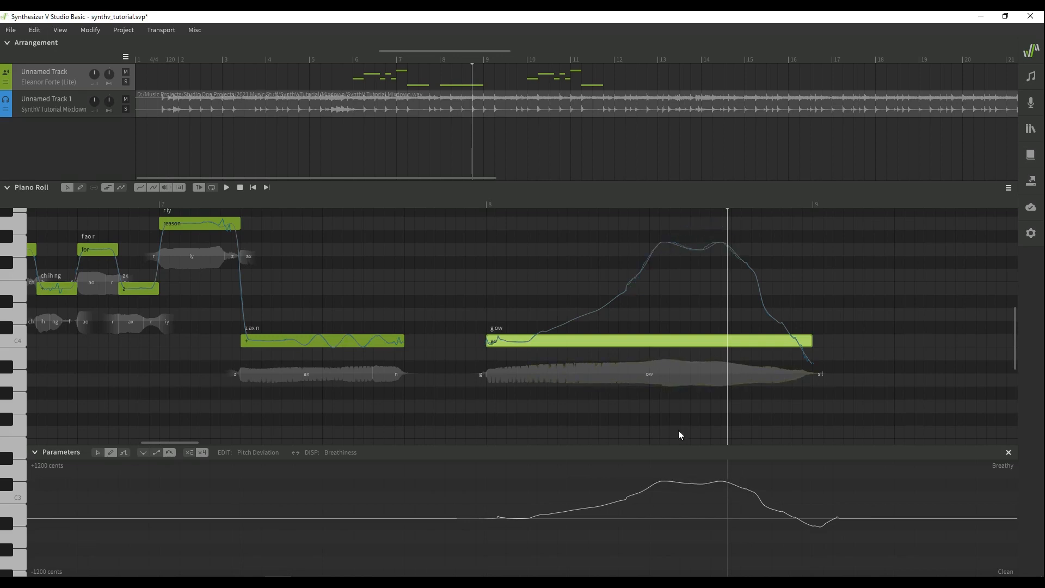
left_click(526, 205)
key("space")
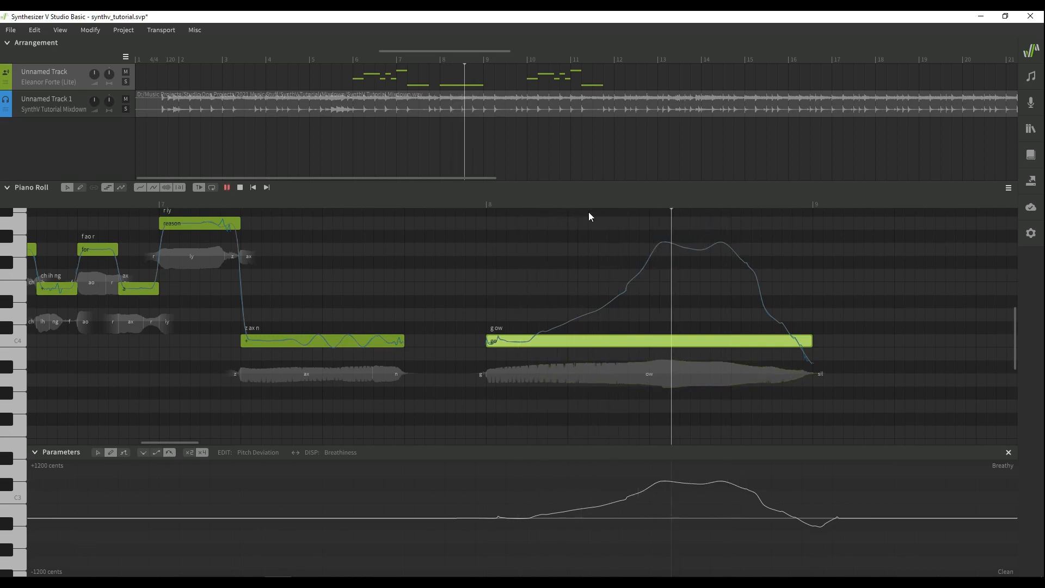
key("space")
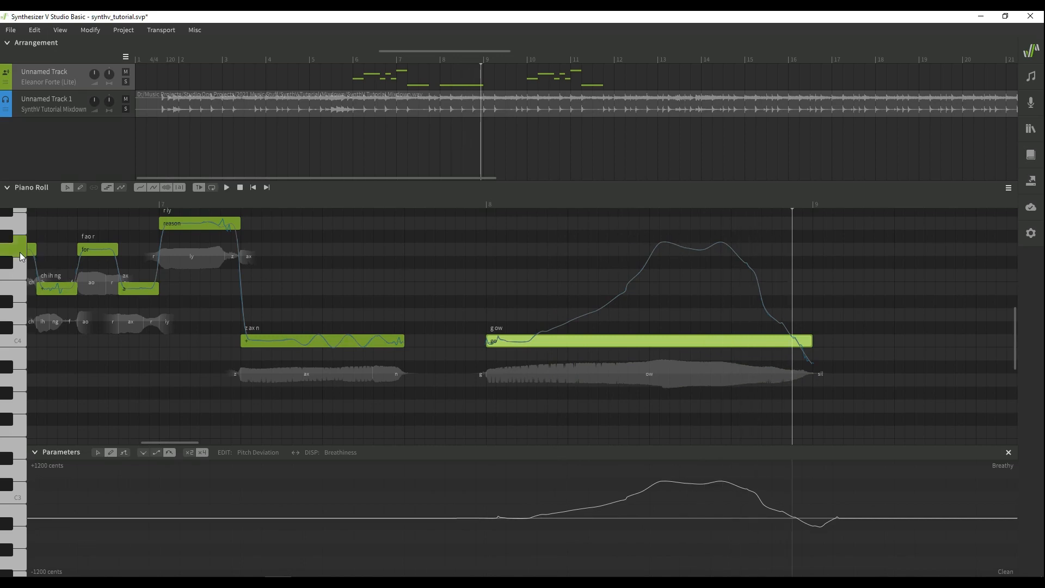
left_click(603, 200)
key("space")
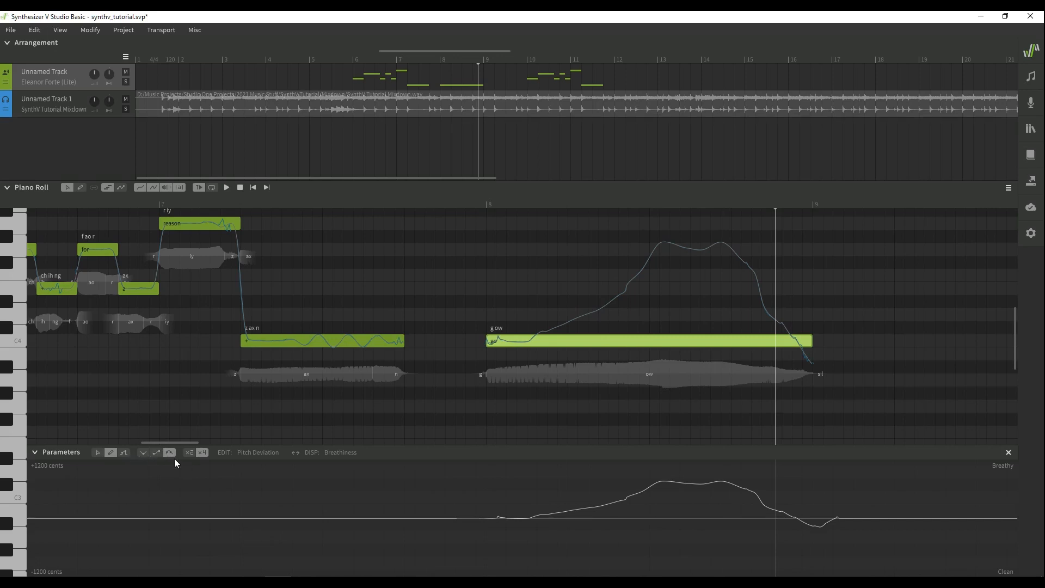
Step: Move the first peak point of the Pitch Deviation curve earlier and slightly lower in the "go" note, and save the project
left_click(125, 452)
left_click(96, 453)
left_click(660, 481)
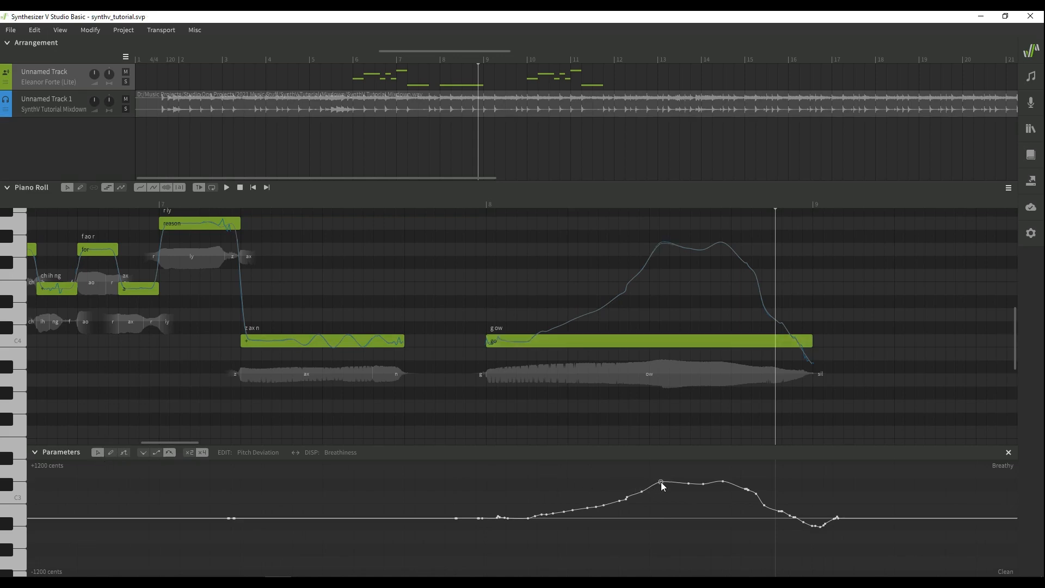
left_click_drag(660, 481, 612, 487)
key("ctrl+s")
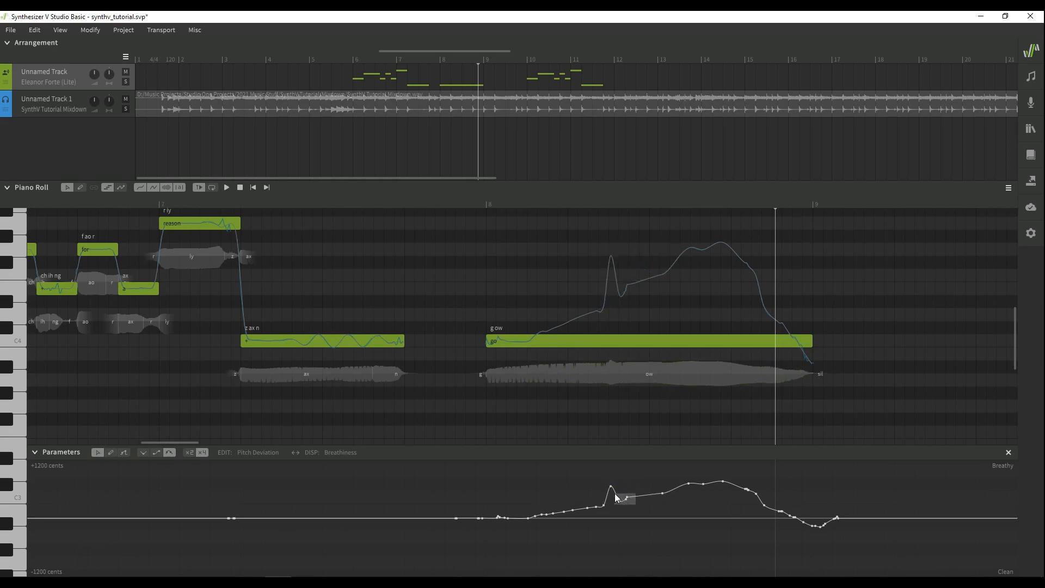
Step: Delete the curve points just after the moved peak point, and shift that point later and higher to widen the bump
key("Delete")
left_click_drag(612, 489, 634, 478)
key("ctrl+s")
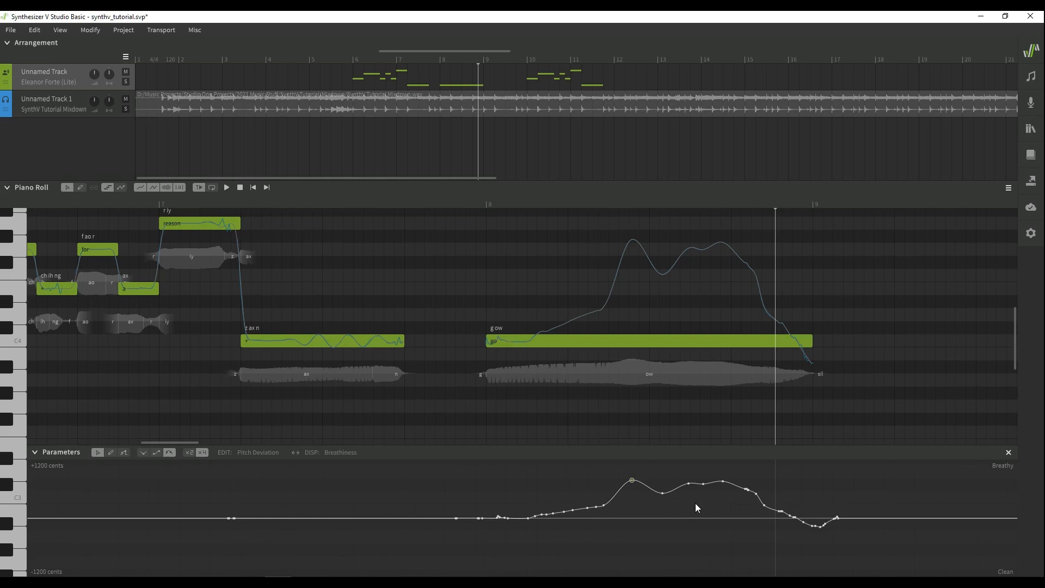
Step: Erase the whole Pitch Deviation curve over the "go" note with the parameter pencil tool
right_click(434, 477)
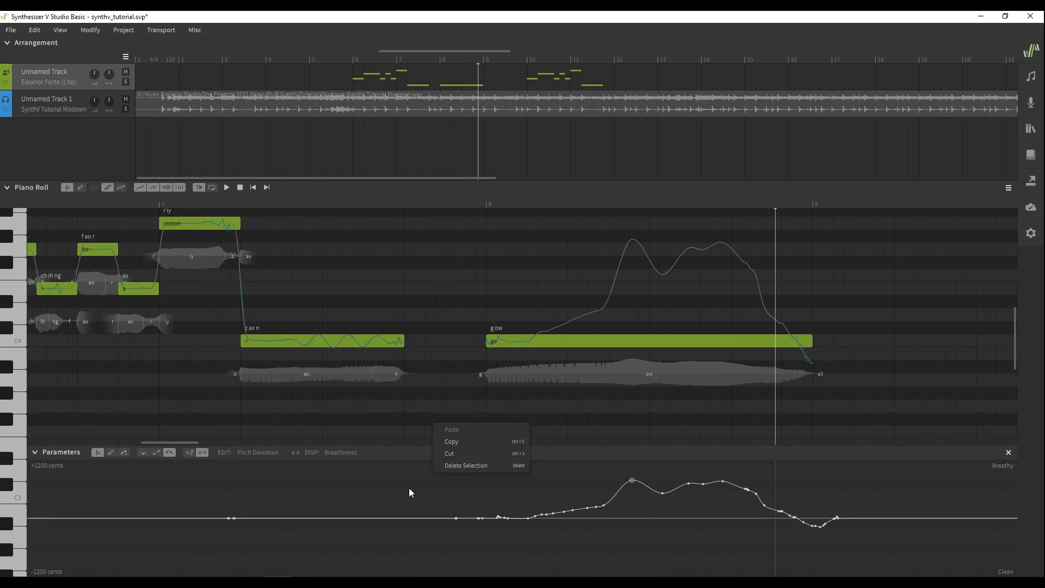
left_click(111, 453)
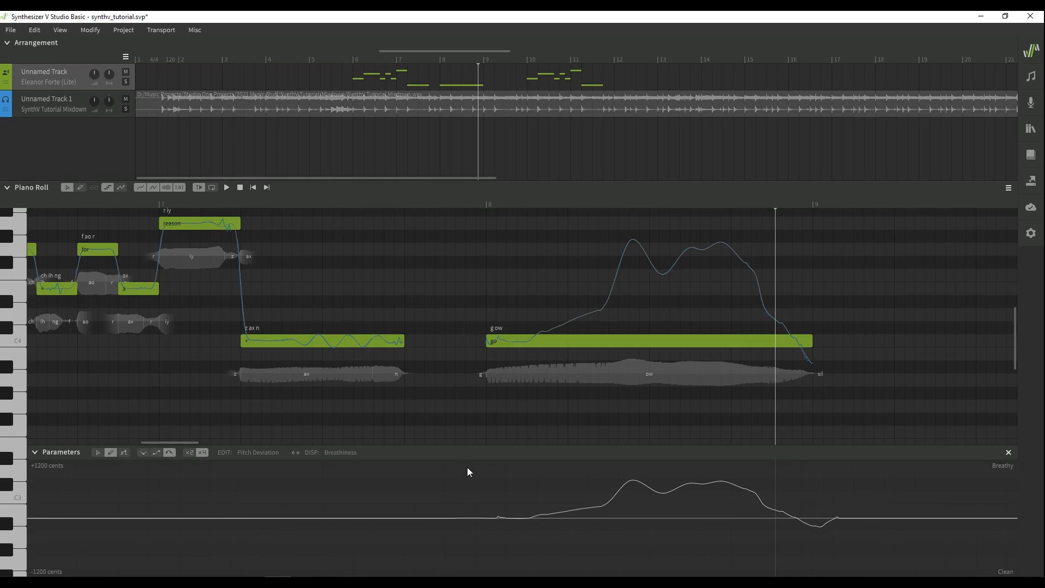
mouse_move(485, 485)
left_mouse_down()
mouse_move(639, 541)
mouse_move(858, 560)
left_mouse_up()
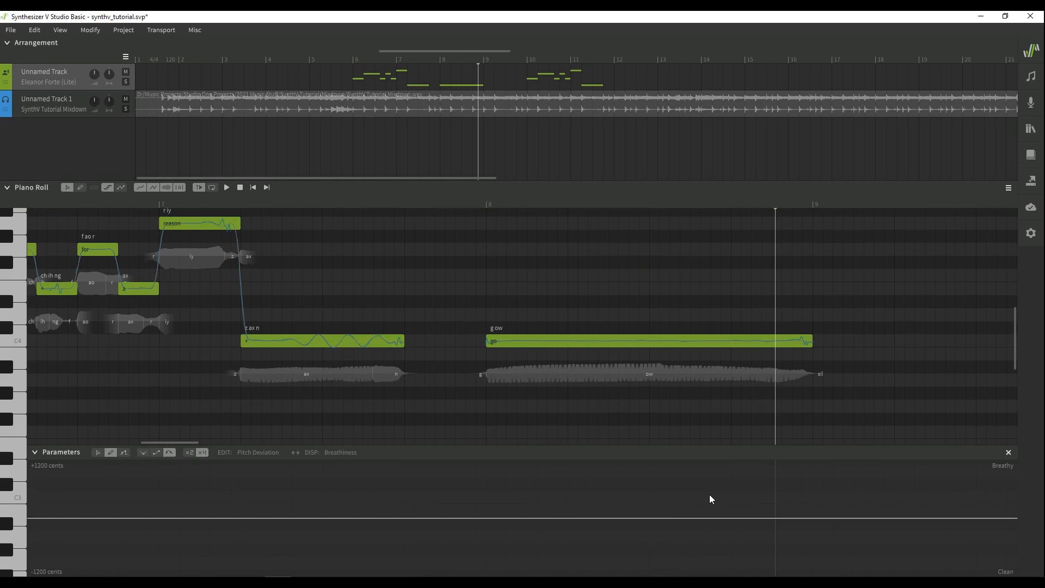
mouse_move(501, 521)
left_mouse_down()
mouse_move(724, 501)
mouse_move(765, 517)
left_mouse_up()
mouse_move(478, 493)
left_mouse_down()
mouse_move(651, 547)
mouse_move(836, 547)
left_mouse_up()
Step: Shrink the Parameters area and turn on Direct Pitch Editing in the piano roll
left_click_drag(636, 447, 644, 562)
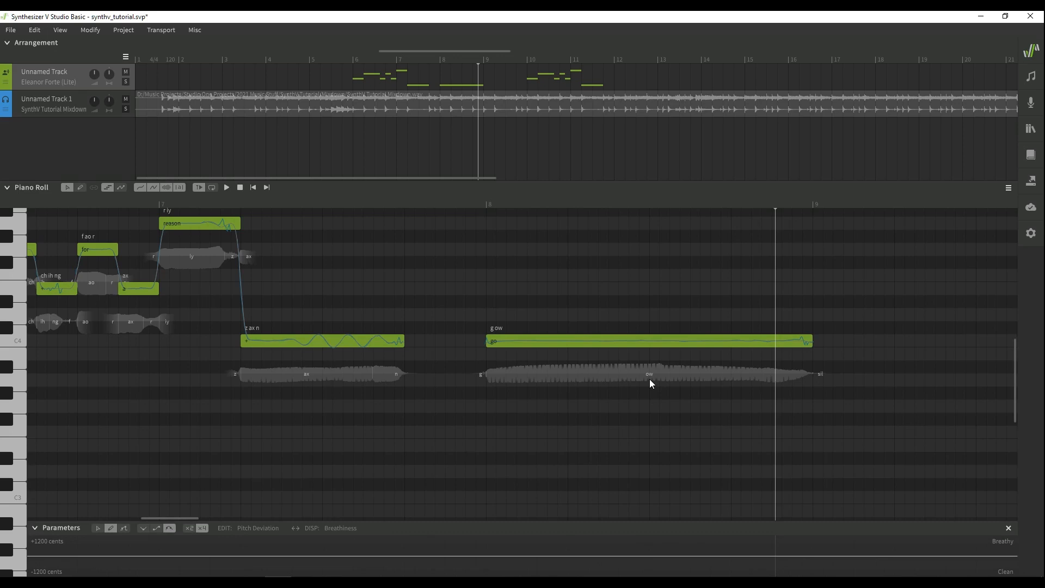
left_click(120, 188)
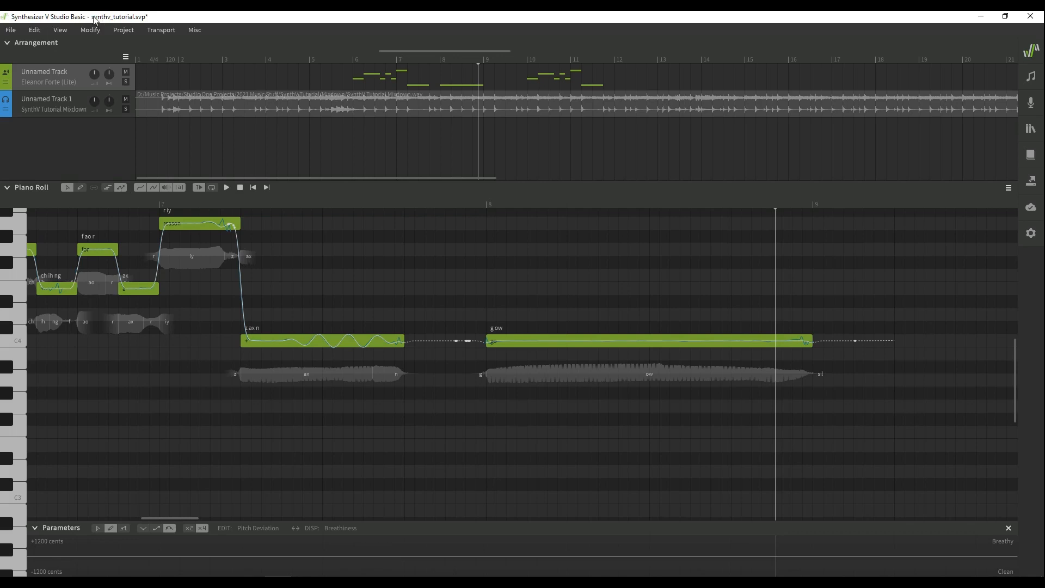
left_click(63, 31)
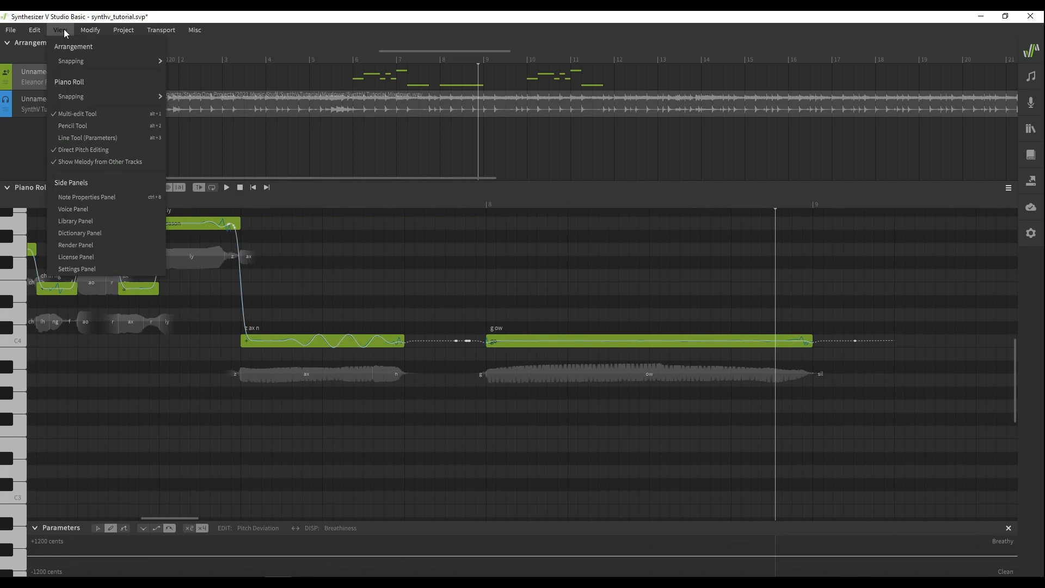
left_click(591, 204)
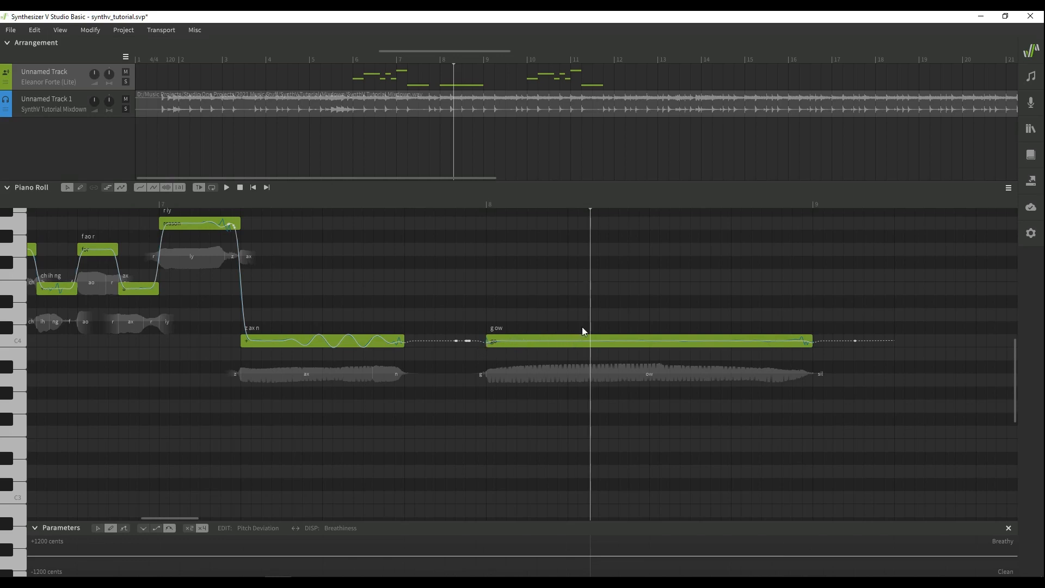
scroll(584, 326, "up", 2)
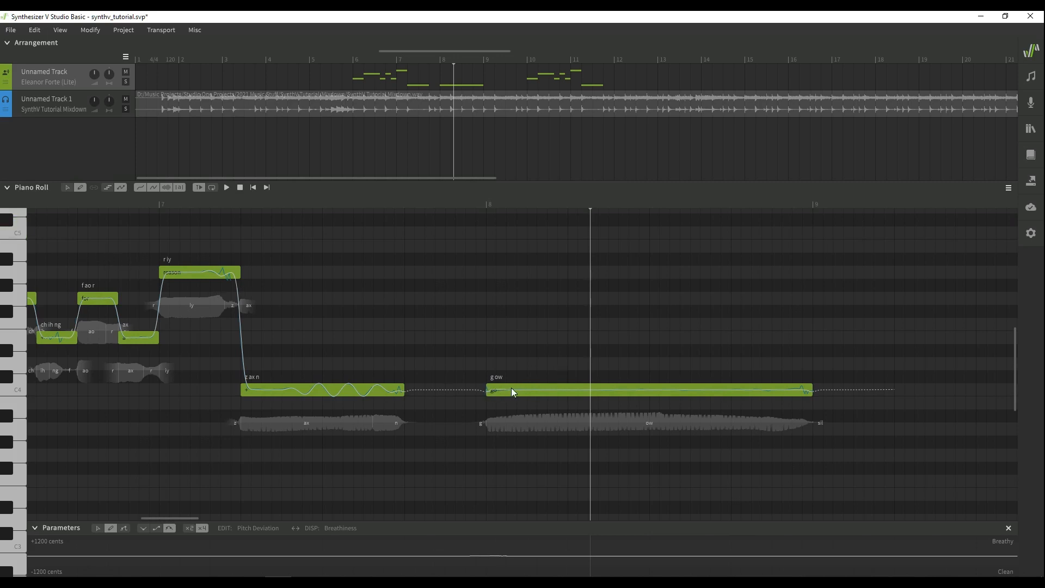
Step: Draw a tall rise-and-fall pitch curve over the "go" note directly in the piano roll and play it back
mouse_move(511, 387)
left_mouse_down()
mouse_move(537, 370)
mouse_move(622, 240)
mouse_move(641, 233)
mouse_move(716, 244)
mouse_move(772, 372)
mouse_move(805, 387)
left_mouse_up()
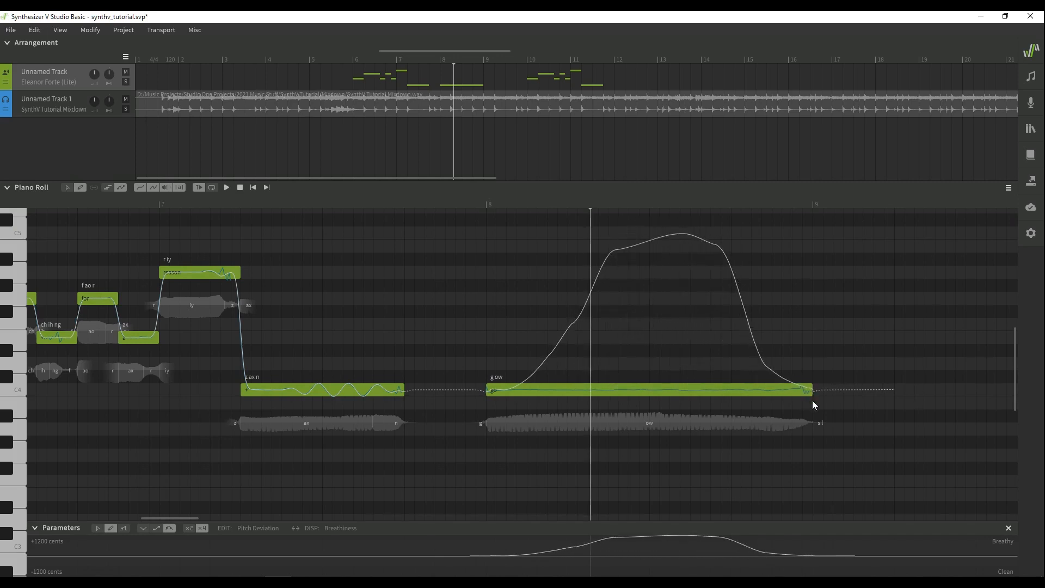
left_click(438, 200)
key("space")
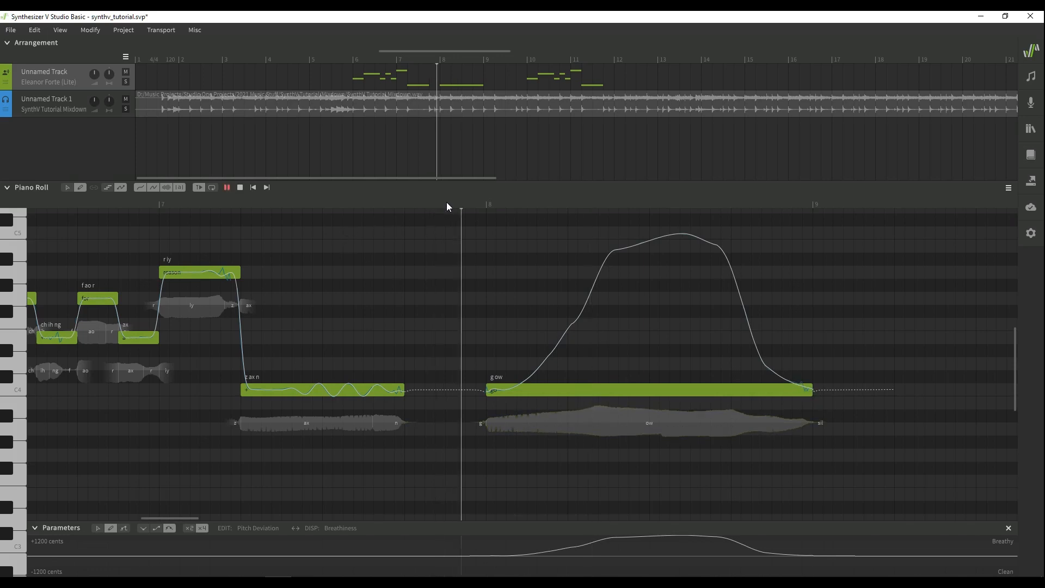
key("space")
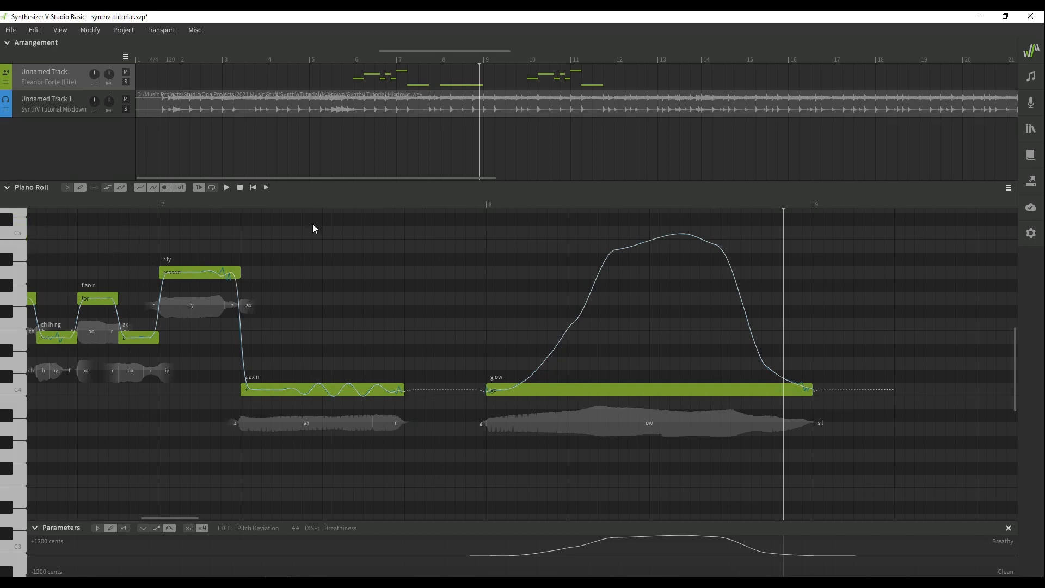
left_click(491, 204)
key("space")
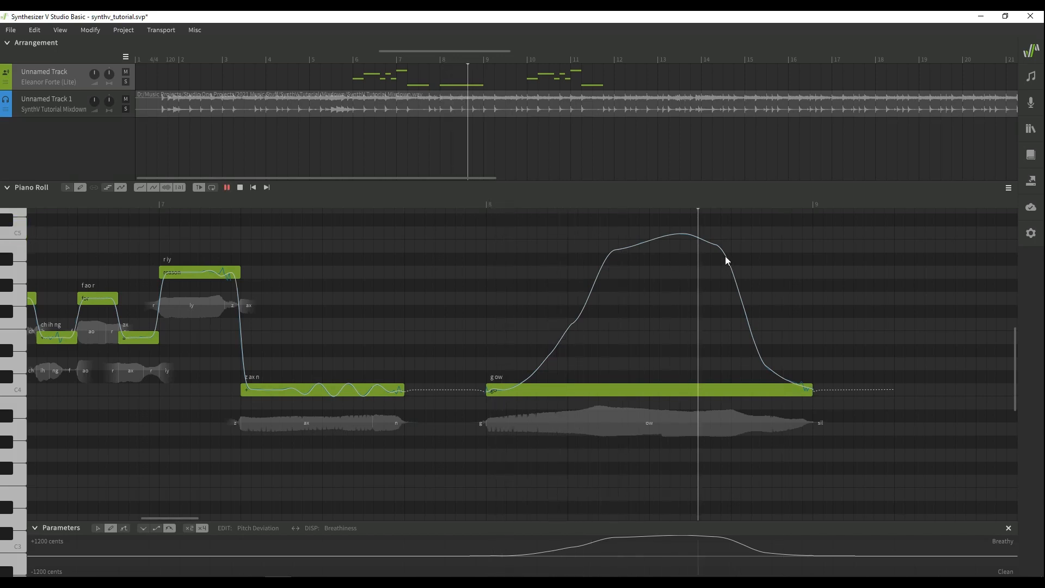
key("space")
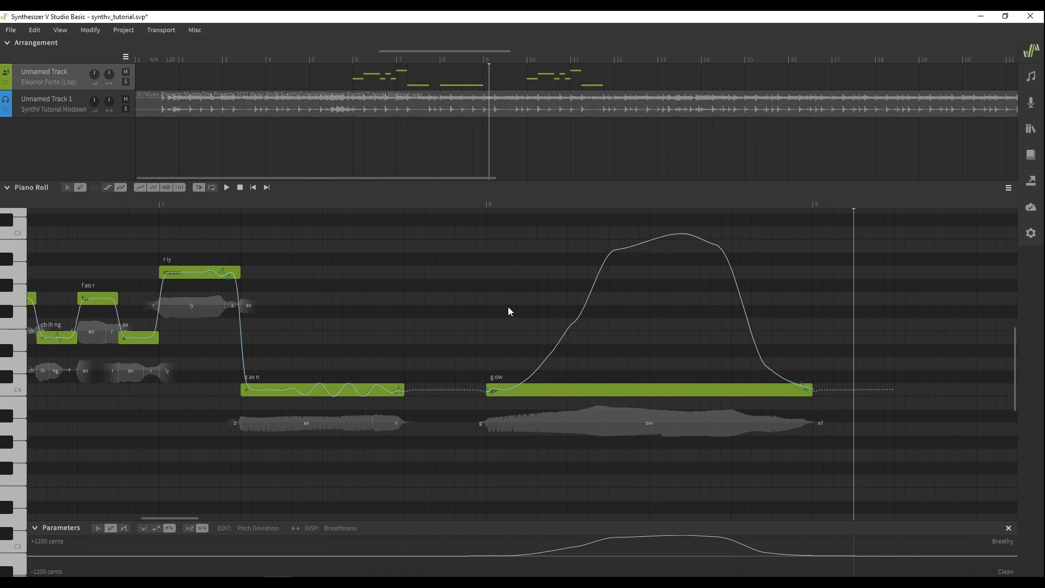
Step: Switch the edited parameter to Breathiness and draw a curve over the "go" note, dipping toward Clean before it and peaking toward Breathy
scroll(411, 303, "down", 2)
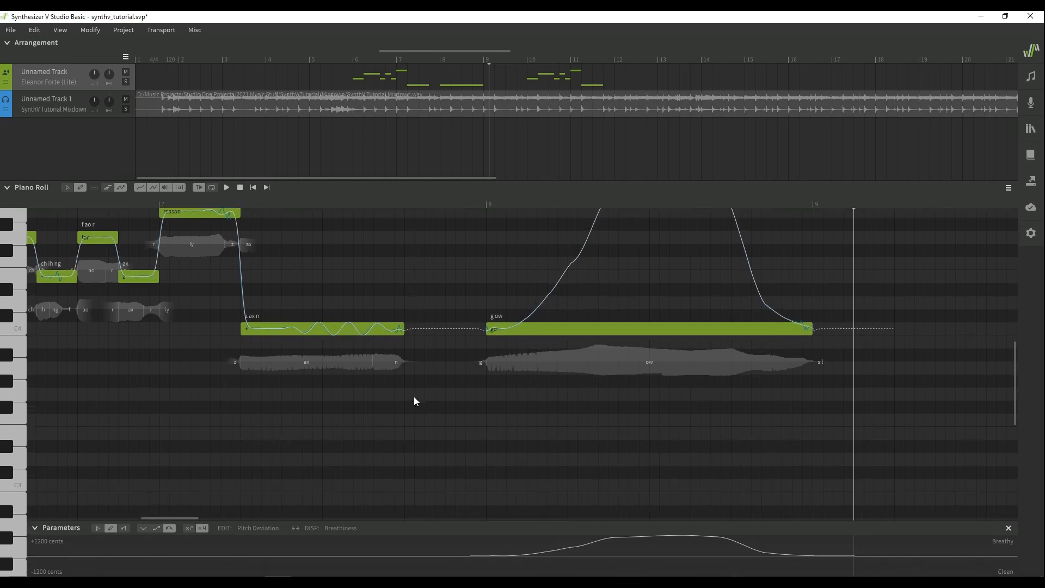
left_click_drag(486, 520, 485, 463)
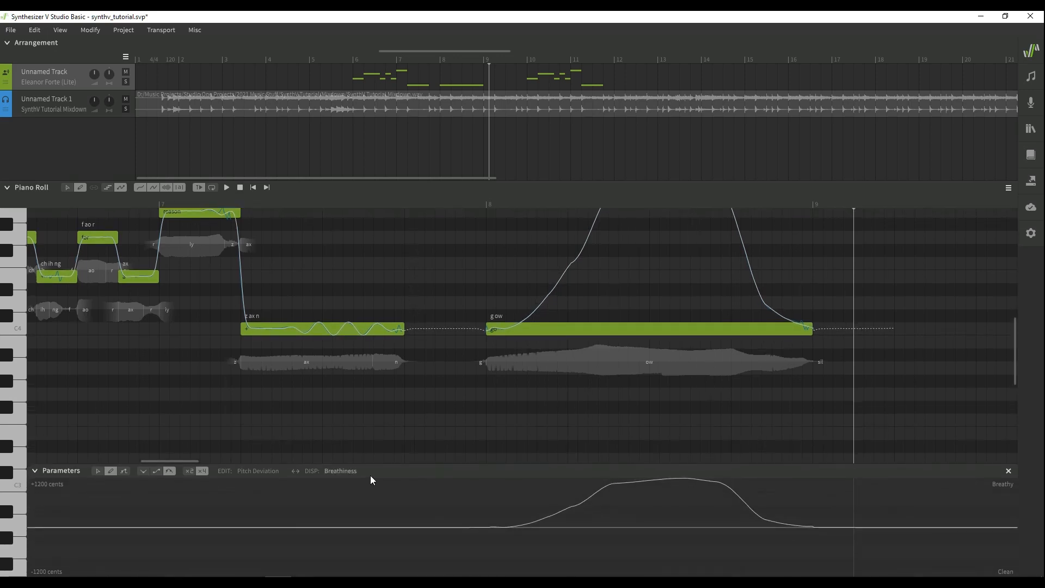
left_click(296, 471)
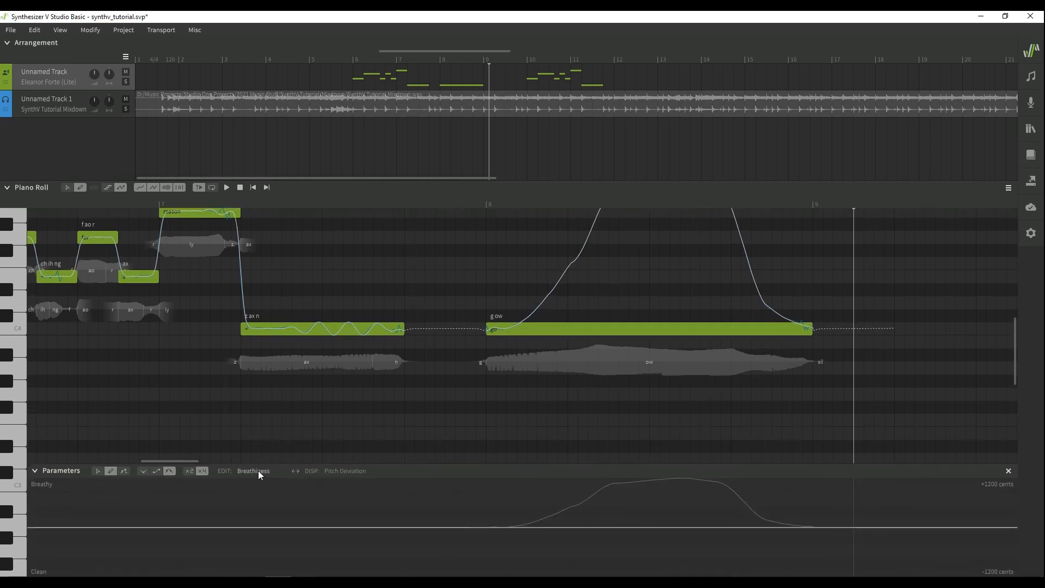
left_click(258, 470)
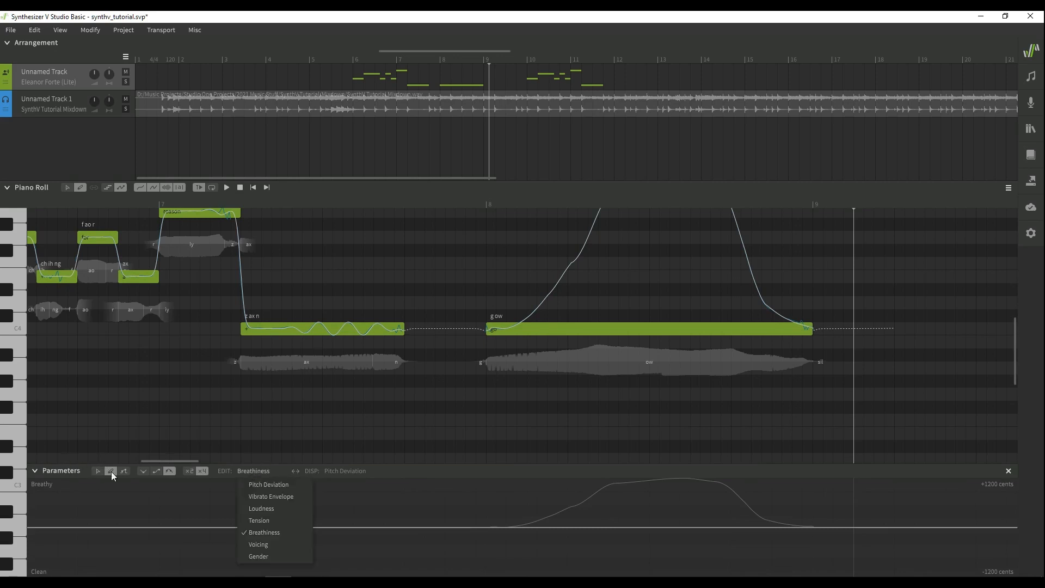
left_click(389, 478)
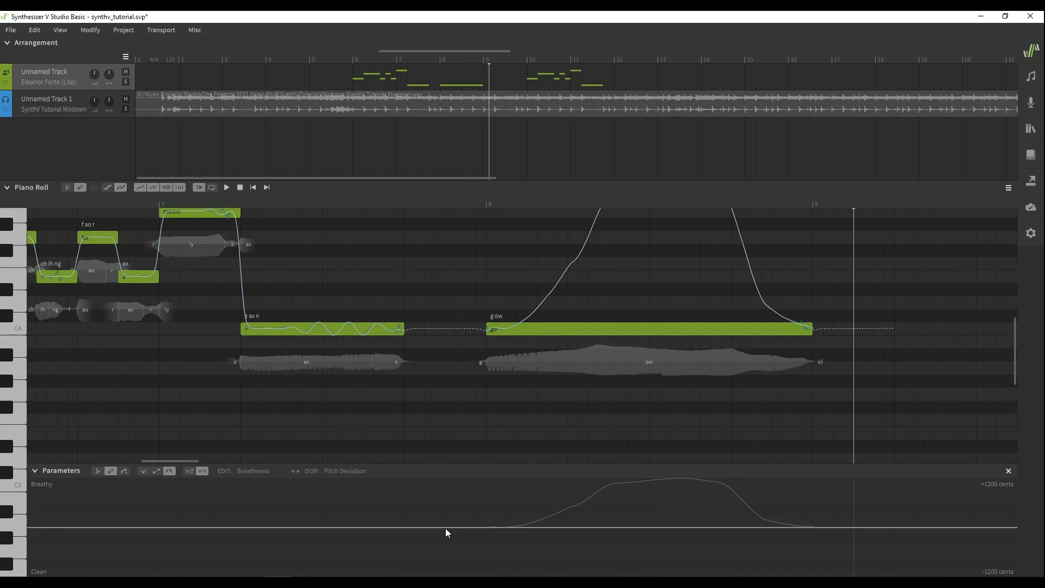
left_click_drag(412, 527, 464, 544)
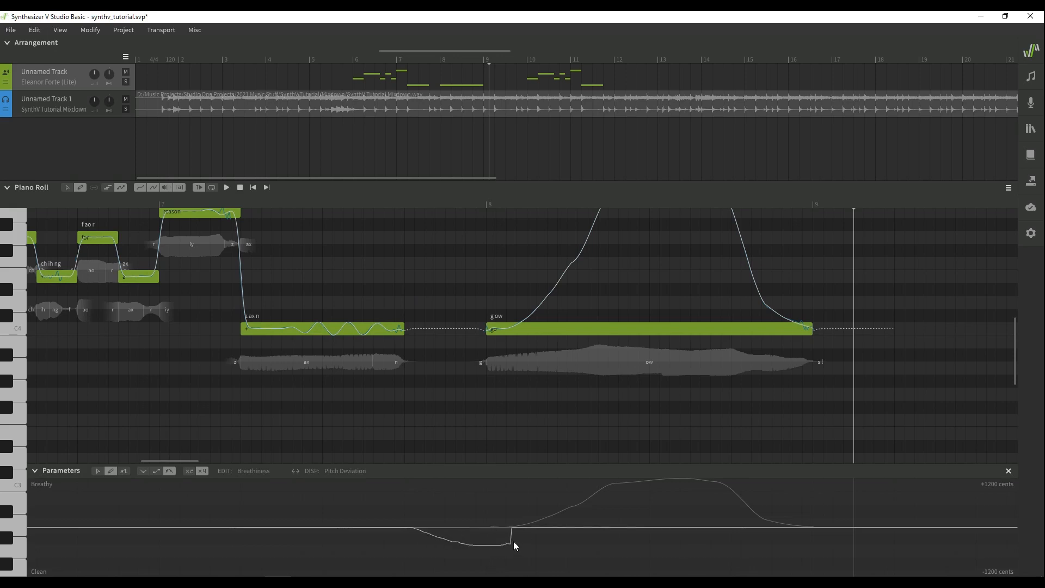
mouse_move(537, 527)
left_mouse_down()
mouse_move(598, 487)
mouse_move(632, 521)
left_mouse_up()
mouse_move(746, 525)
left_mouse_down()
mouse_move(811, 538)
mouse_move(825, 529)
left_mouse_up()
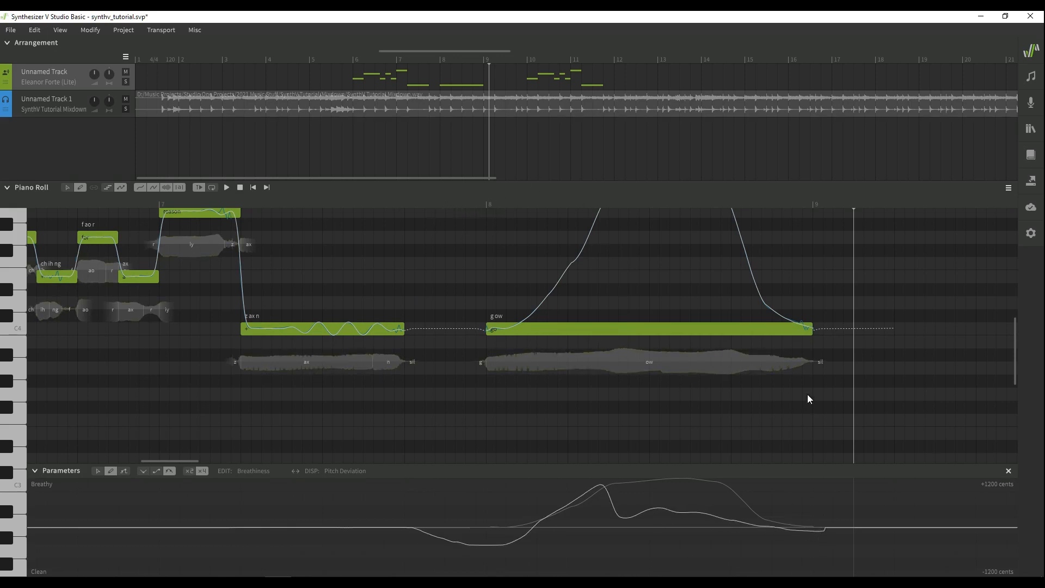
Step: Resize the Parameters area to inspect the Breathiness curve, and play back the "go" note
scroll(807, 394, "down", 2)
left_click_drag(607, 465, 609, 412)
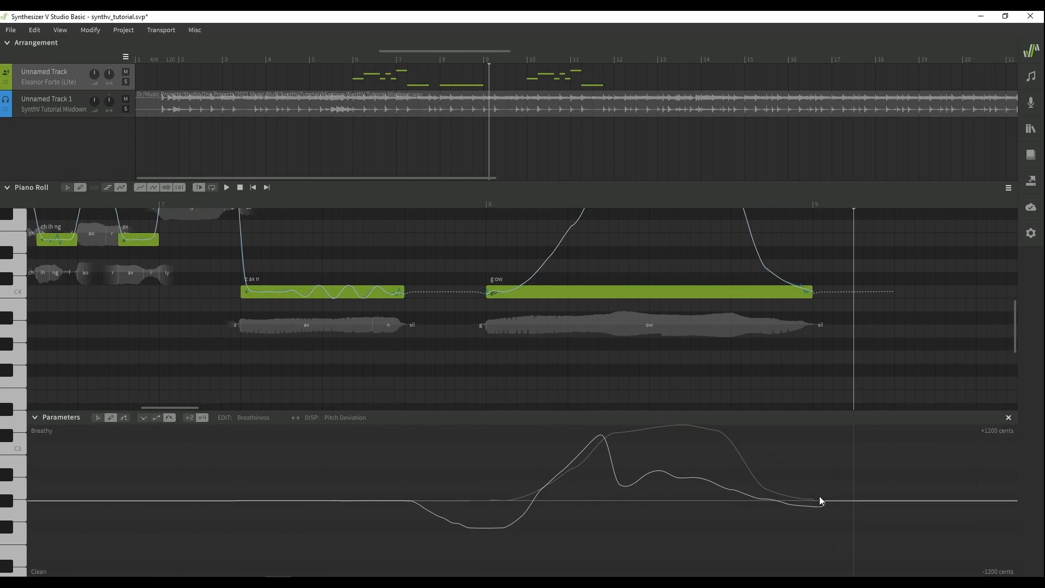
left_click_drag(771, 417, 775, 494)
scroll(618, 354, "up", 3)
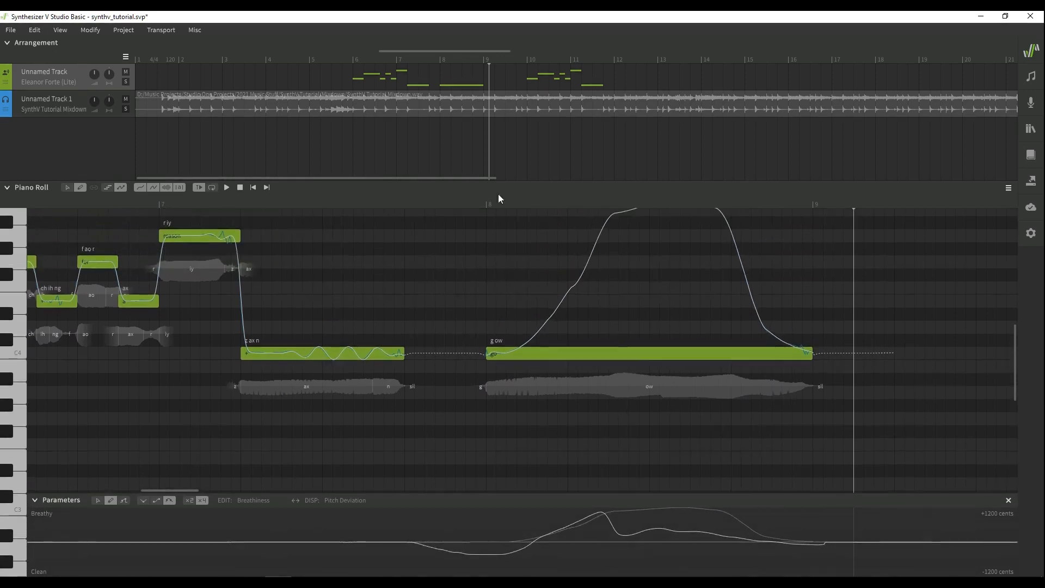
left_click(464, 203)
key("space")
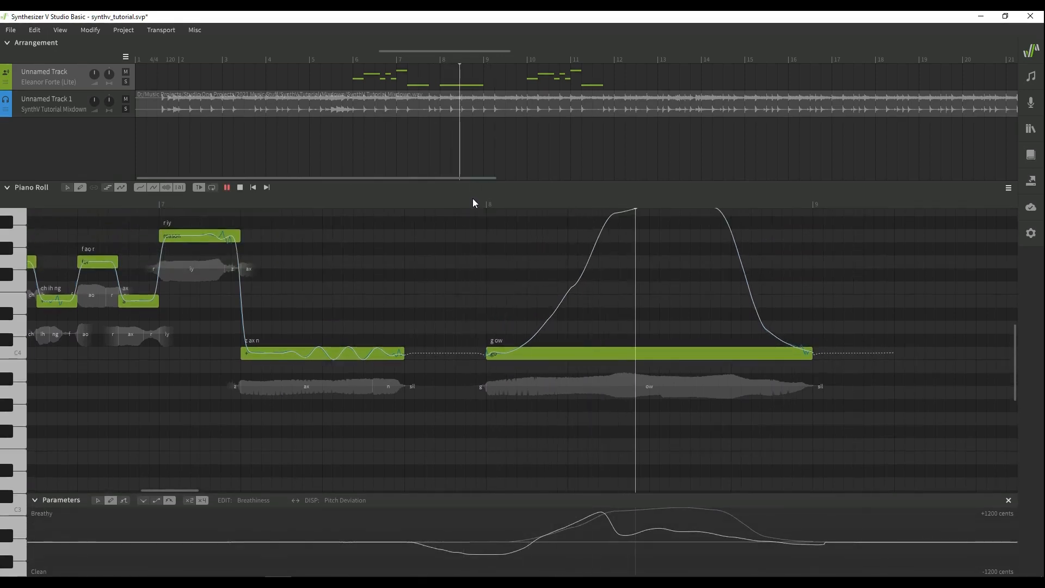
key("space")
Step: Redraw the Breathiness curve as a long plateau at the Breathy limit over the "go" note and play it back
scroll(702, 403, "down", 6)
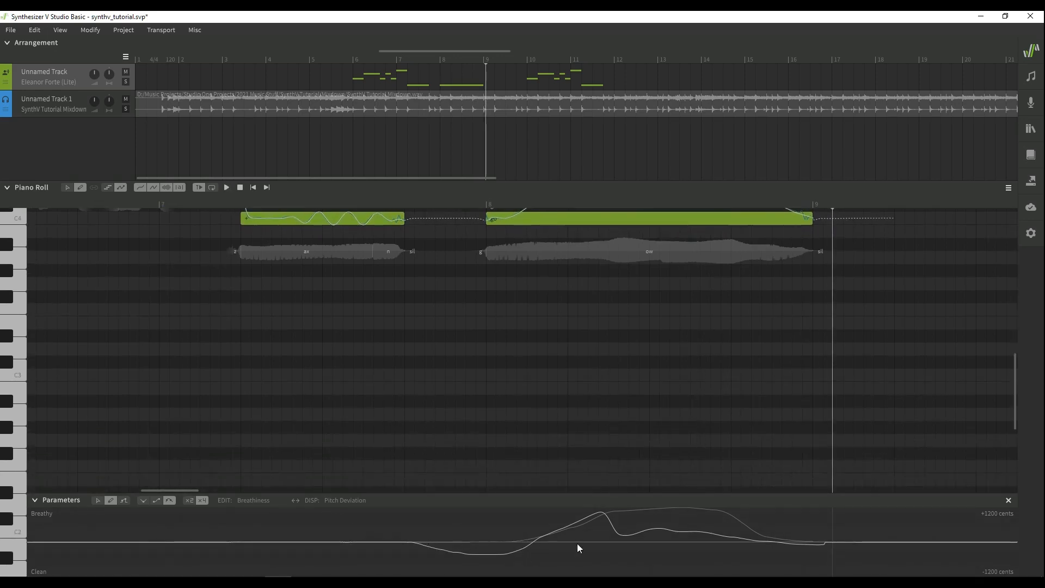
mouse_move(418, 542)
left_mouse_down()
mouse_move(737, 499)
mouse_move(876, 544)
left_mouse_up()
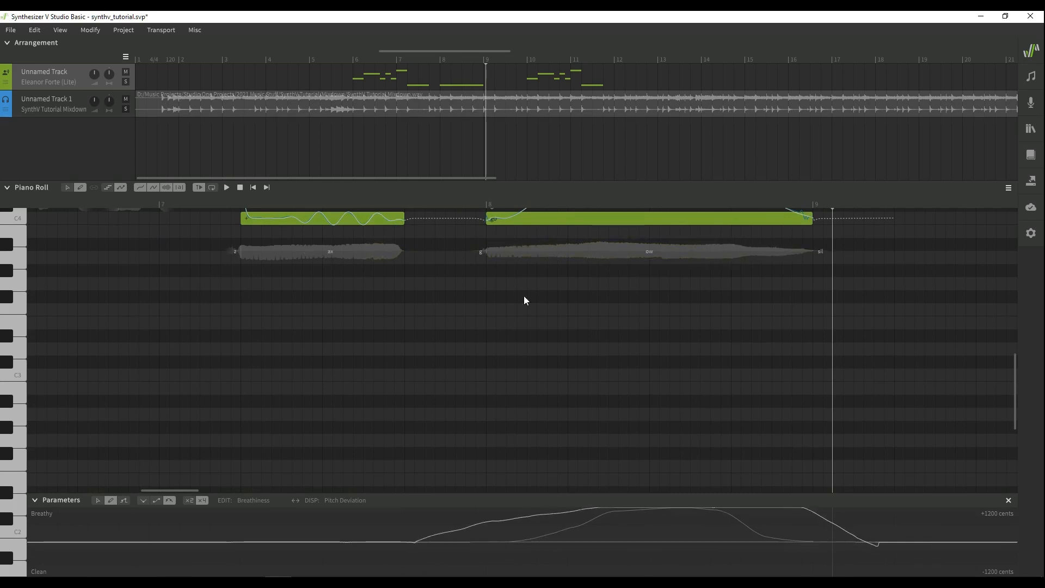
scroll(533, 300, "up", 7)
key("space")
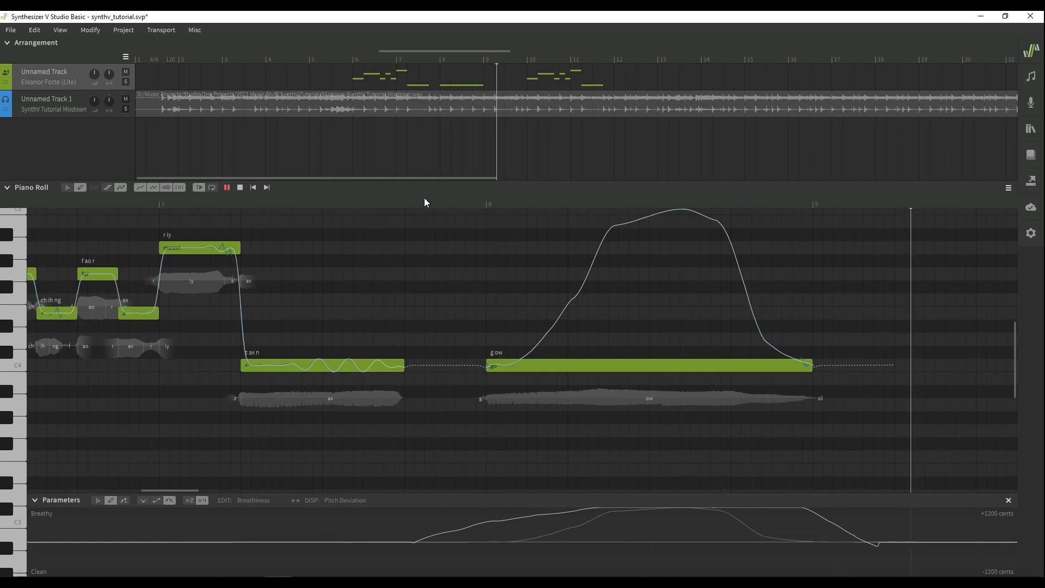
left_click(404, 199)
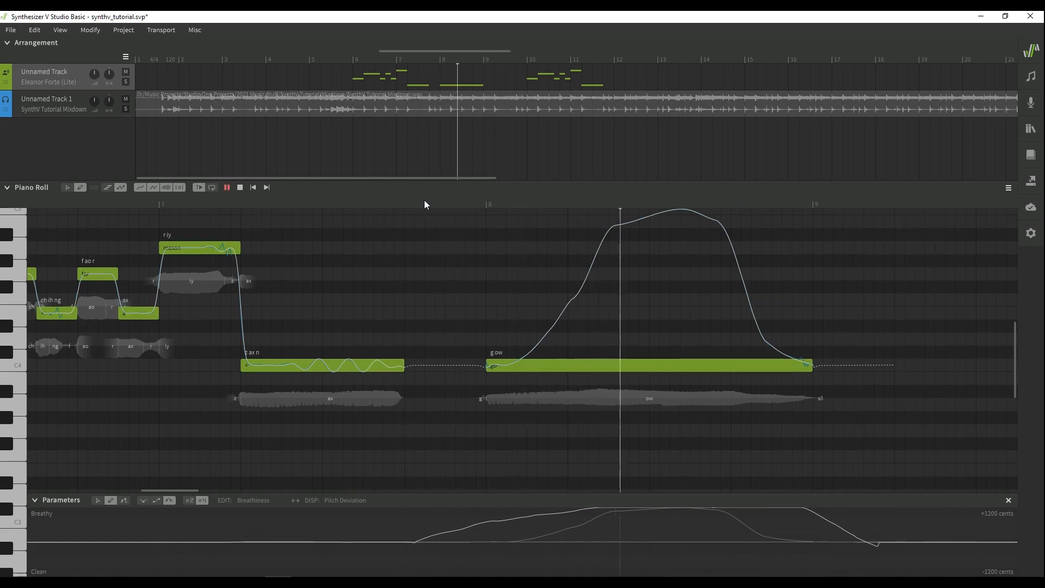
key("space")
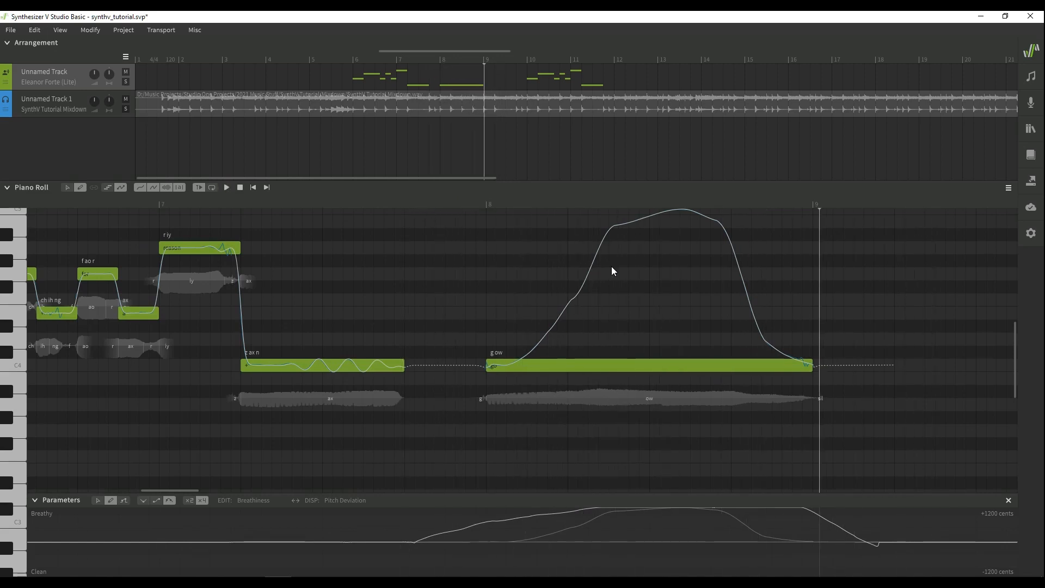
Step: Erase the Breathiness and Pitch Deviation curves over the "go" note
scroll(615, 268, "down", 2)
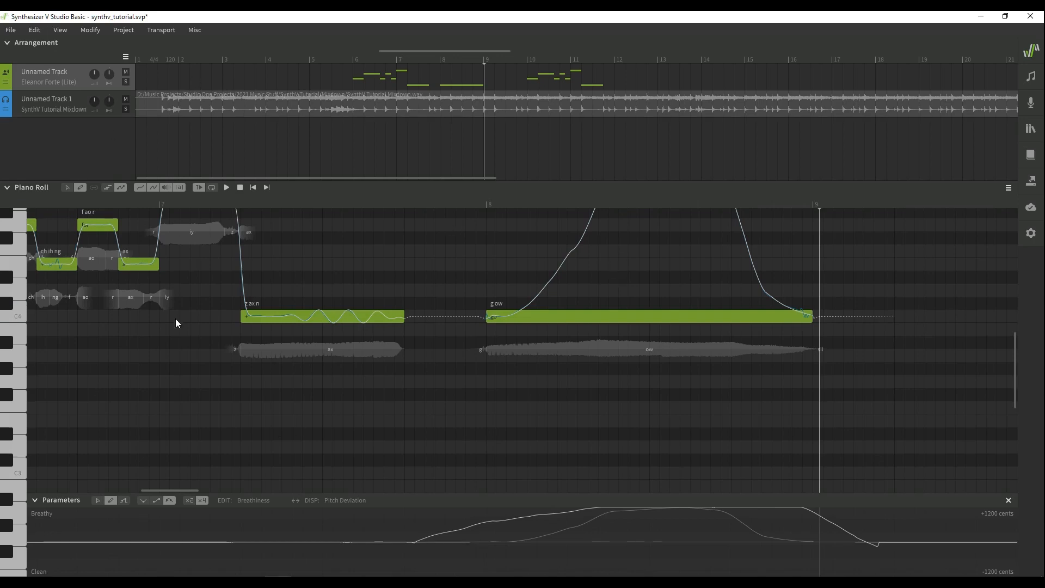
left_click(349, 44)
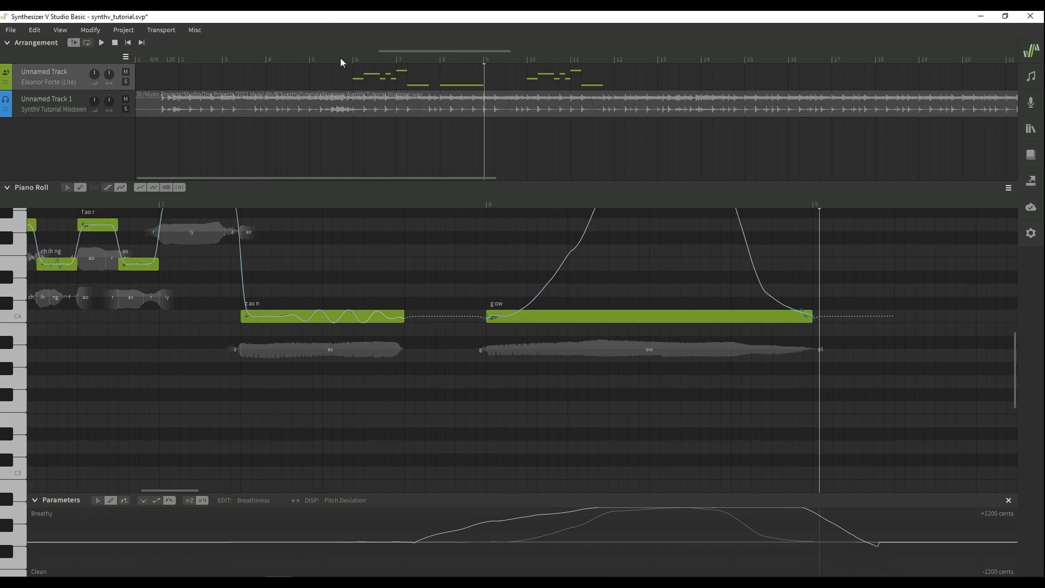
left_click(341, 58)
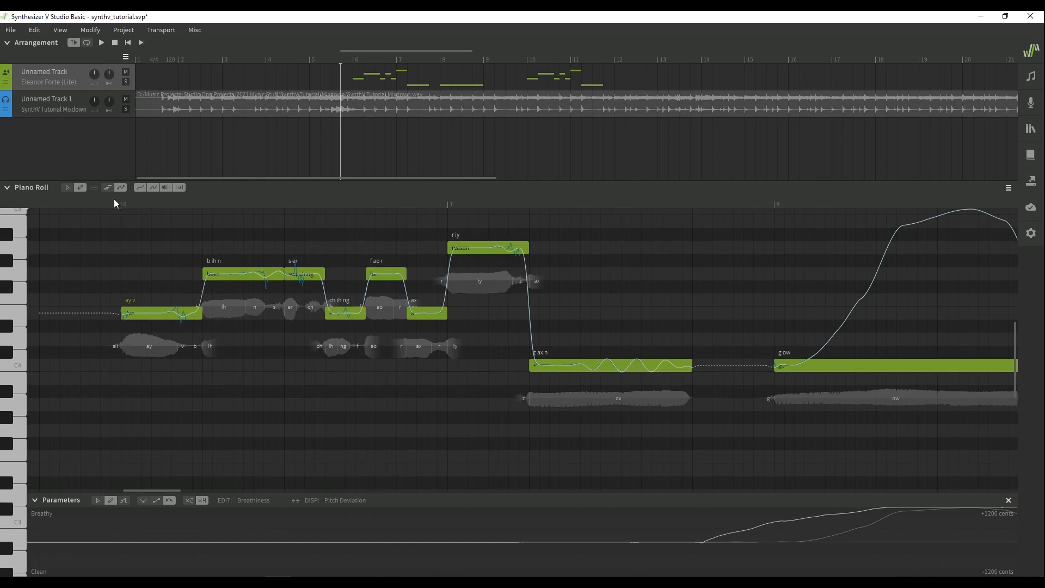
left_click(114, 203)
left_click_drag(715, 542, 1017, 543)
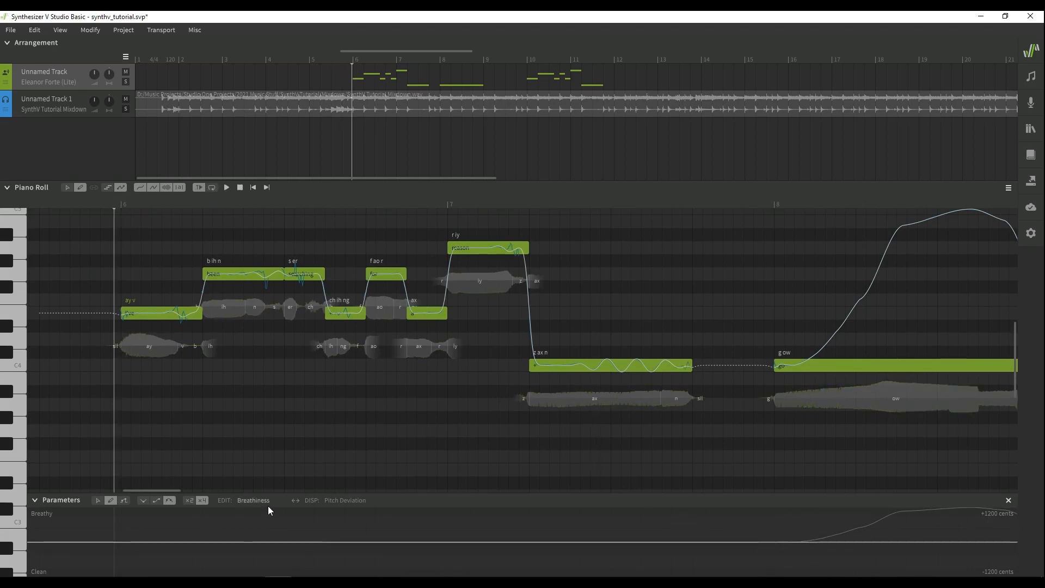
left_click(294, 499)
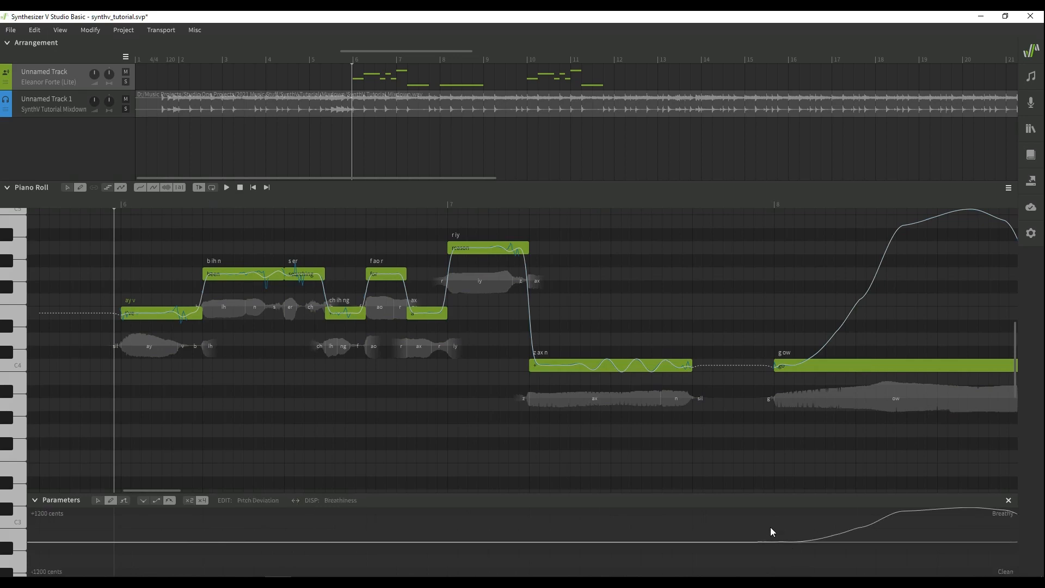
left_click_drag(760, 542, 1017, 541)
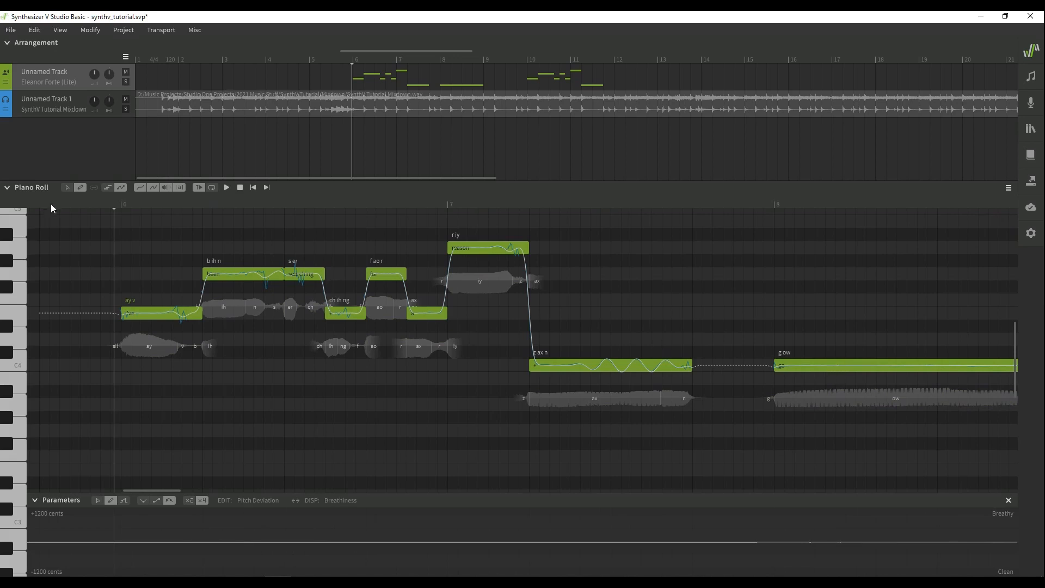
Step: Switch the piano roll from Direct Pitch Editing back to note selection and delete the "go" note
left_click(67, 187)
left_click(108, 188)
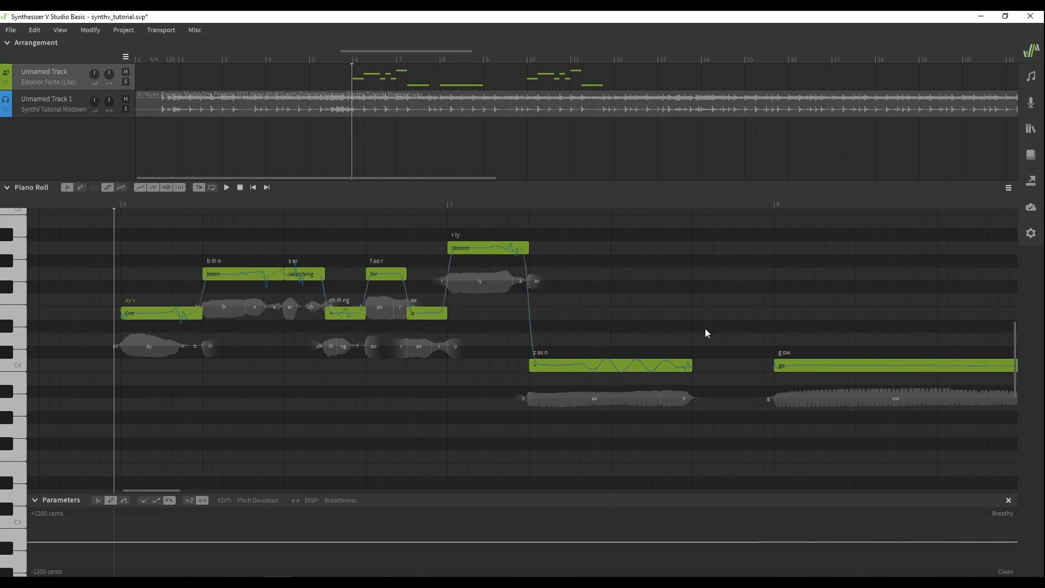
left_click(803, 367)
key("Delete")
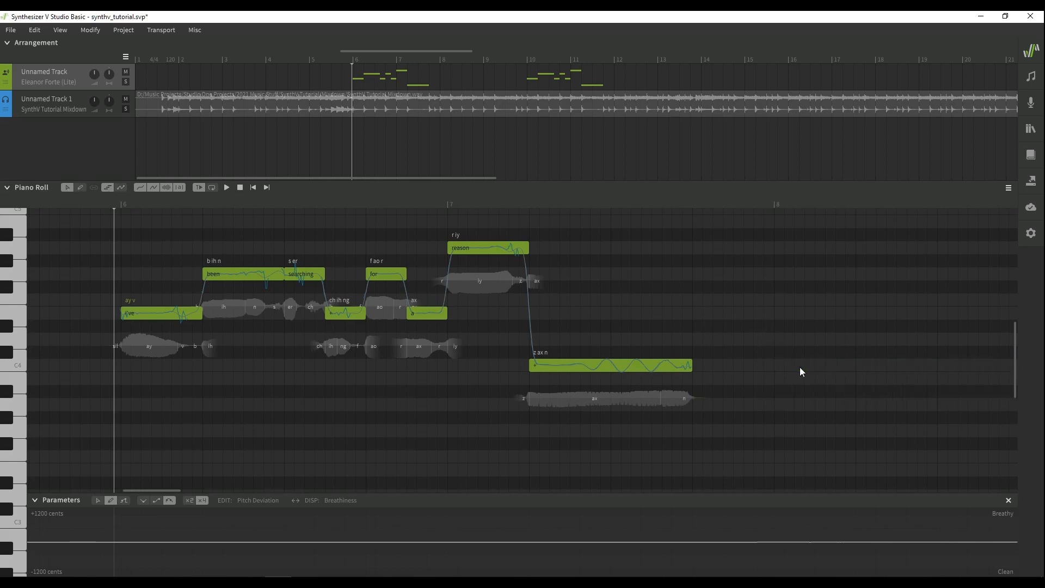
Step: Play back the vocal from just before measure 6 into the second phrase
left_click(109, 203)
key("space")
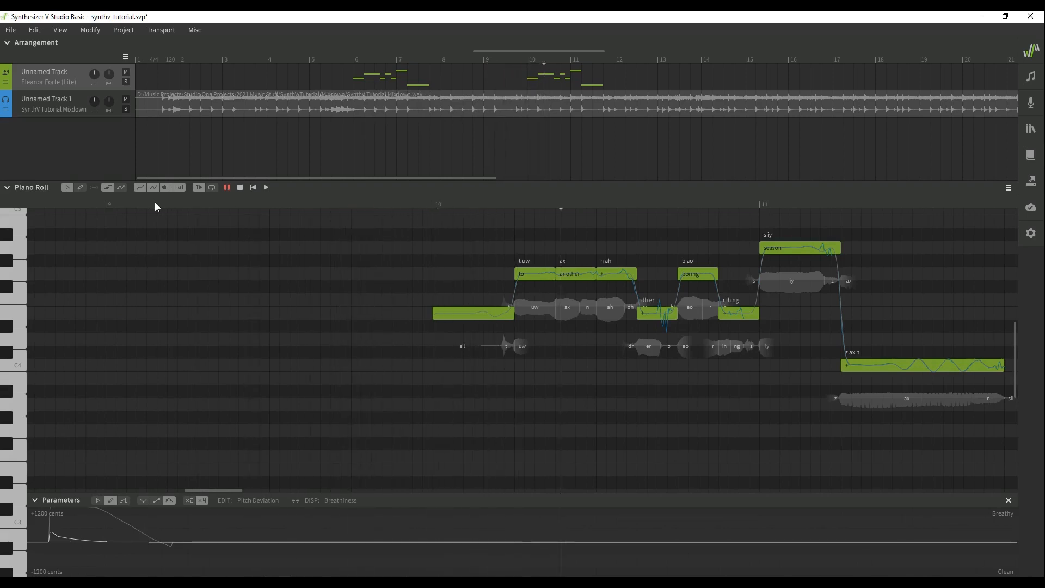
key("space")
Step: Set the lyric of the blank note at the start of measure 10 to "Here's"
left_click(455, 315)
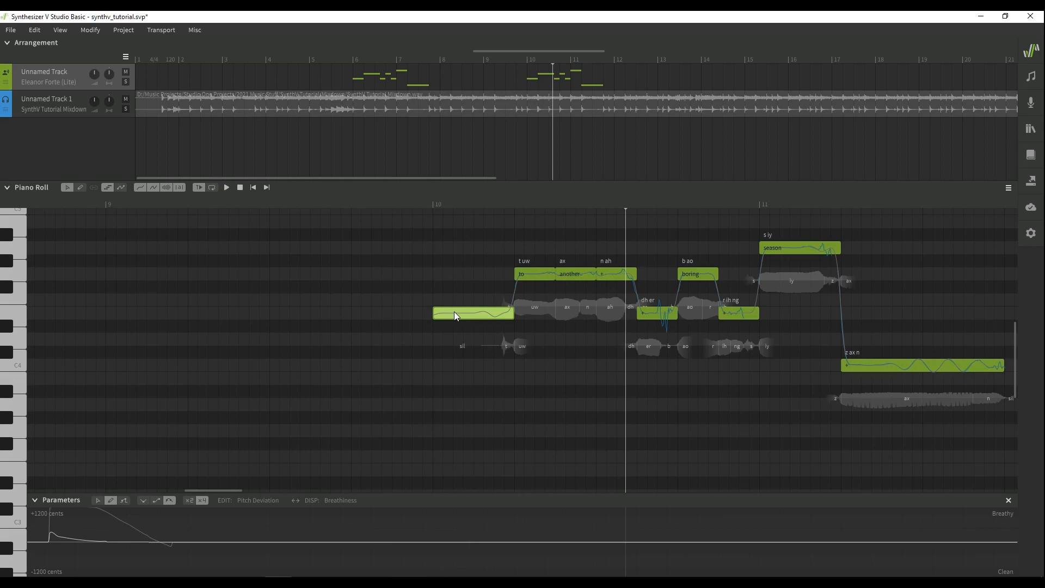
double_click(455, 313)
type("Here's")
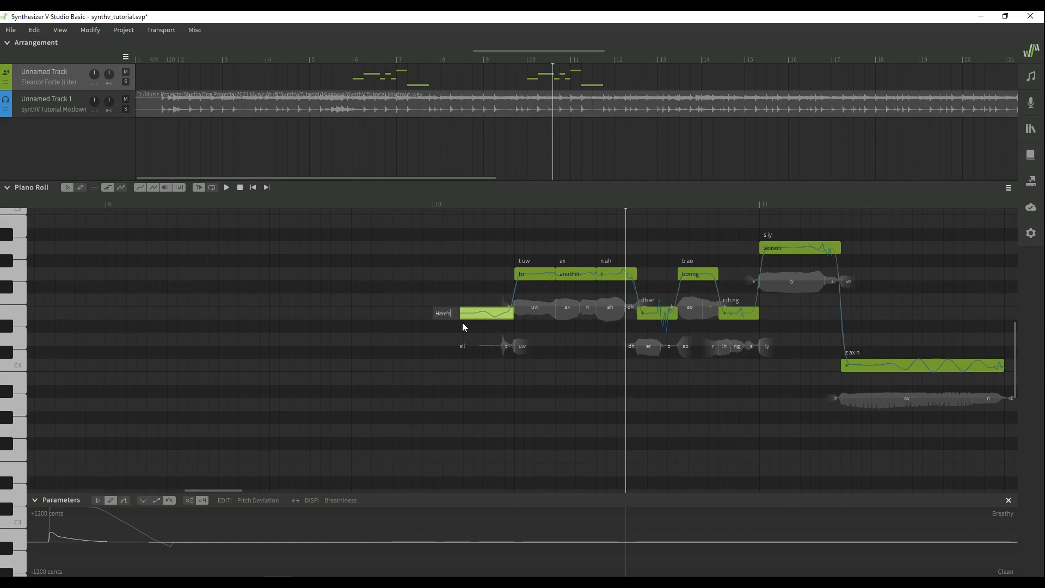
key("Return")
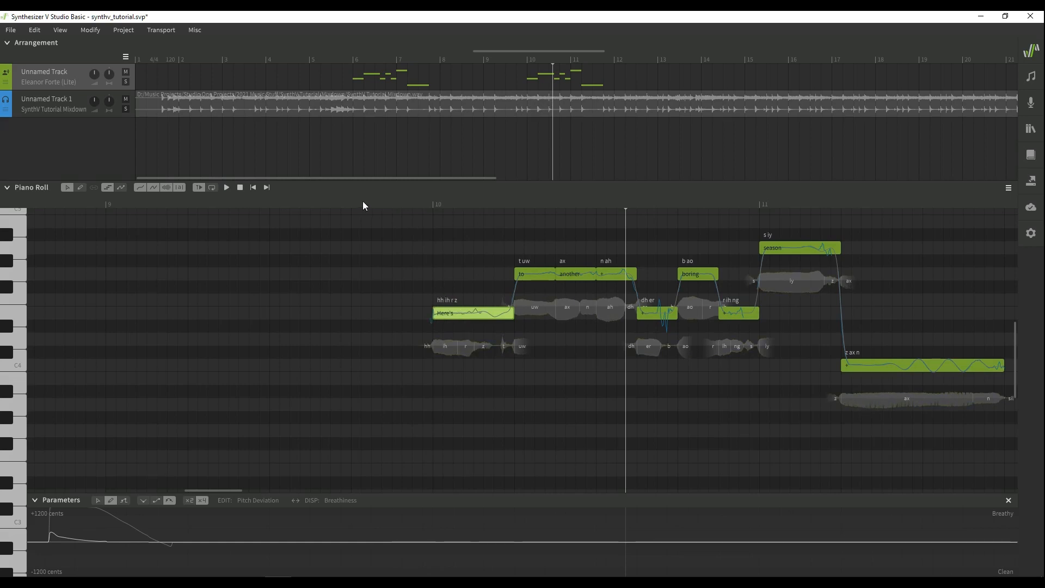
Step: Play back the vocal through the end of the second phrase, and return the playhead to measure 10
key("space")
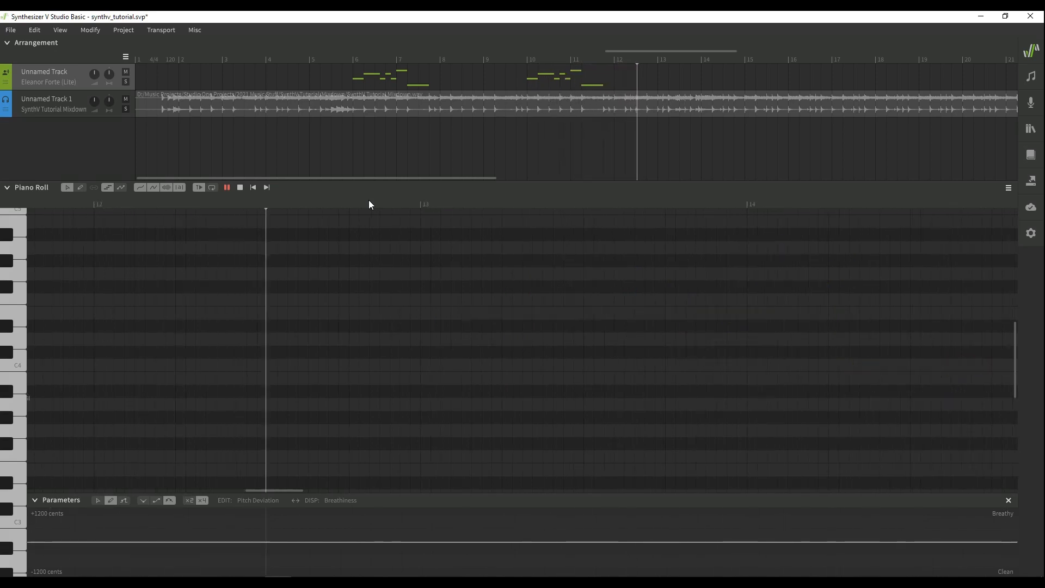
key("space")
left_click(544, 54)
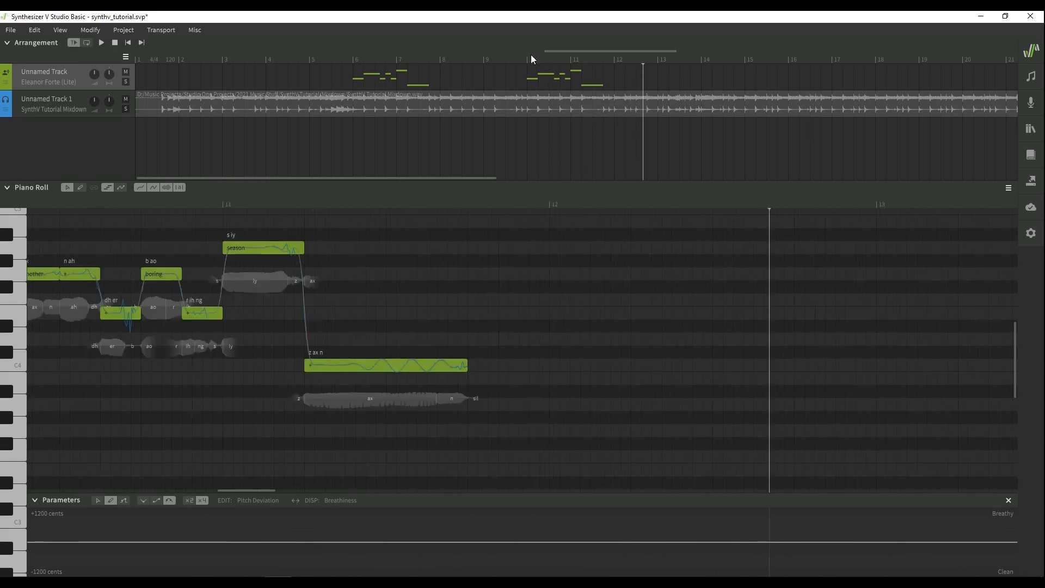
left_click(533, 58)
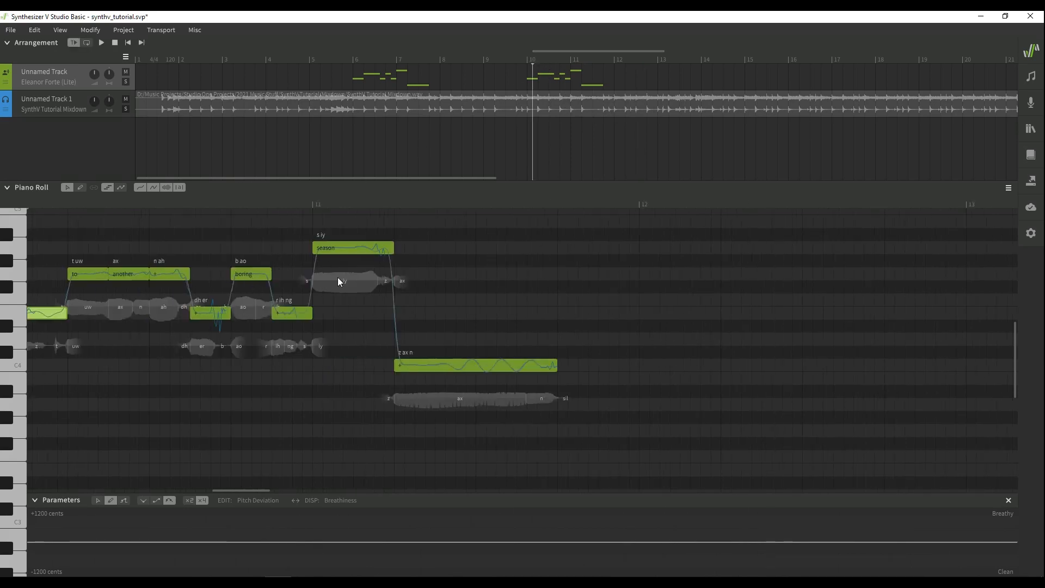
Step: Play back the second phrase from partway through measure 10 into the end of "season"
left_click(167, 201)
key("space")
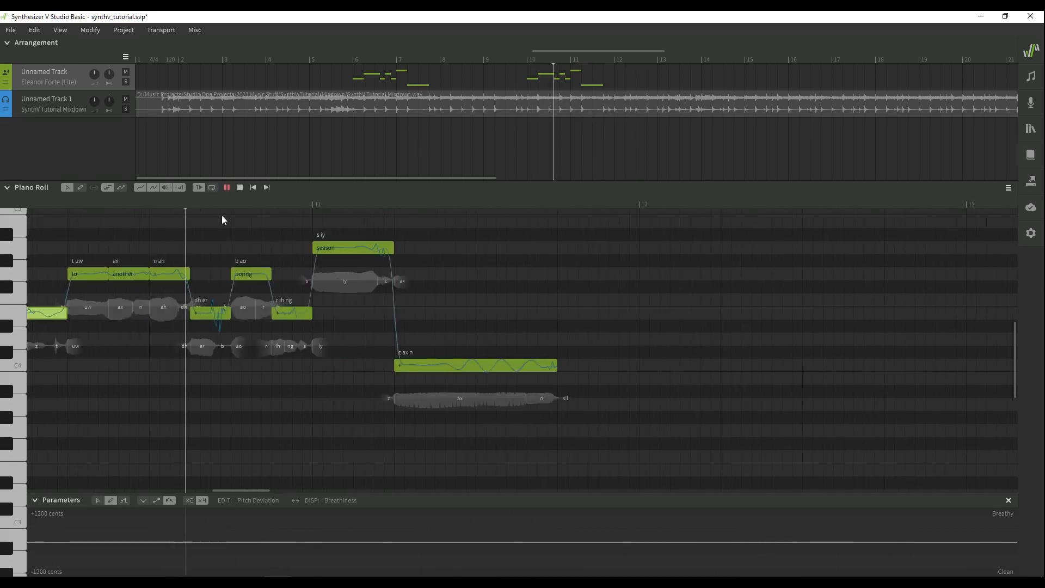
key("space")
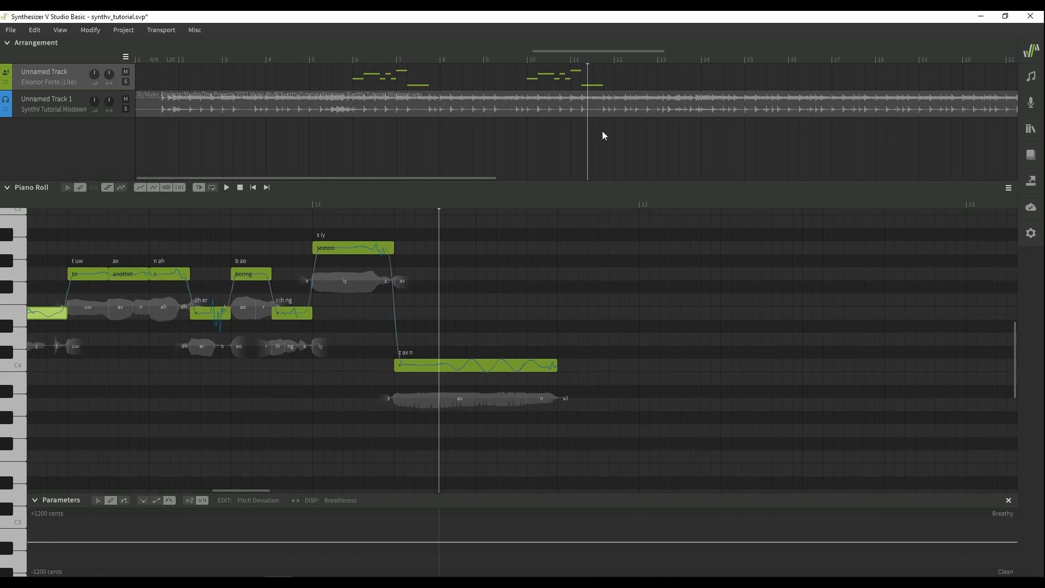
Step: Use Direct Pitch Editing to draw a more gradual pitch rise from the end of "boring" into "season", and play back the phrase
left_click(121, 189)
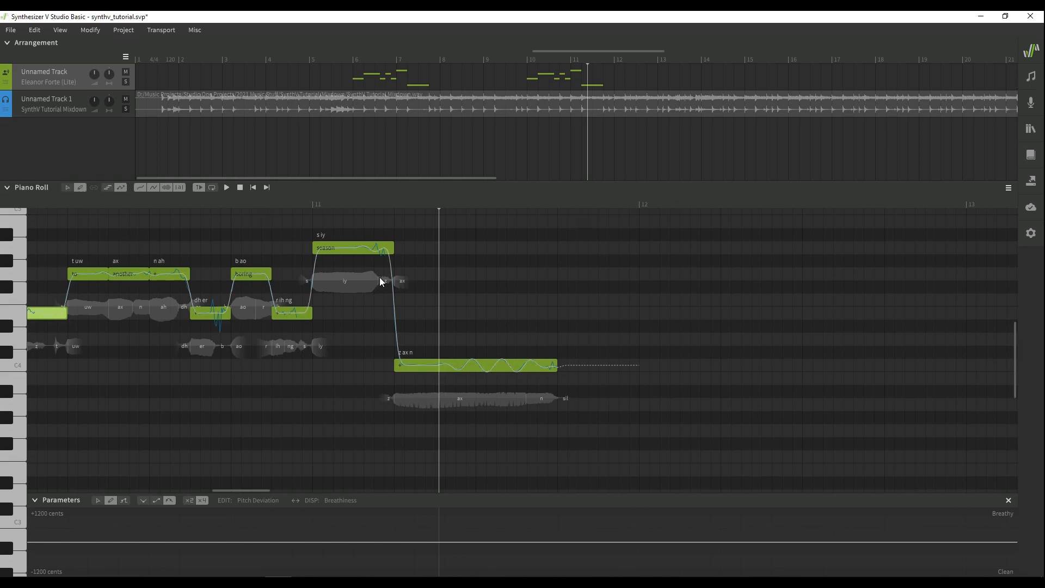
left_click_drag(301, 314, 355, 247)
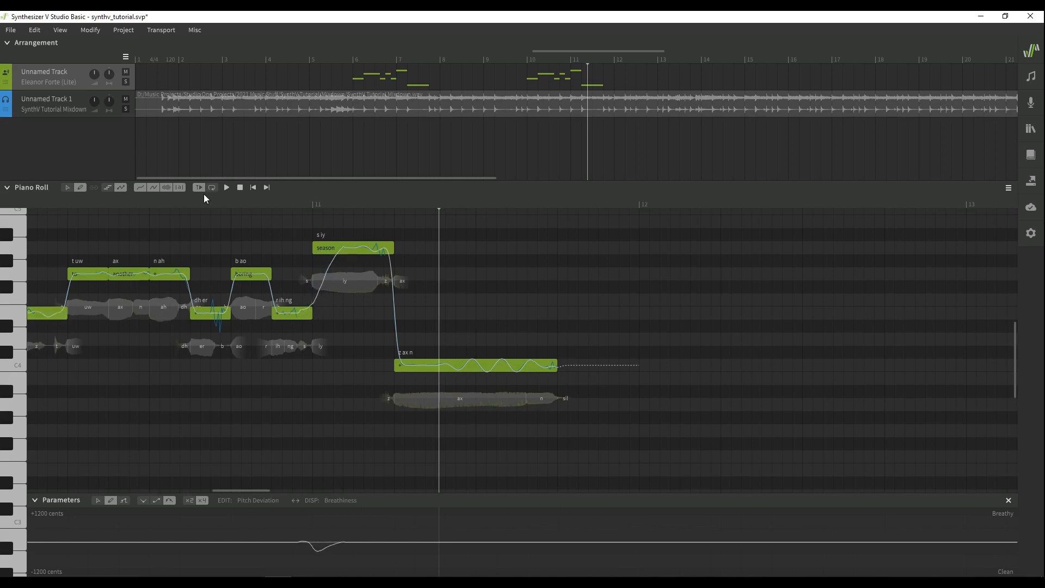
left_click(191, 205)
key("space")
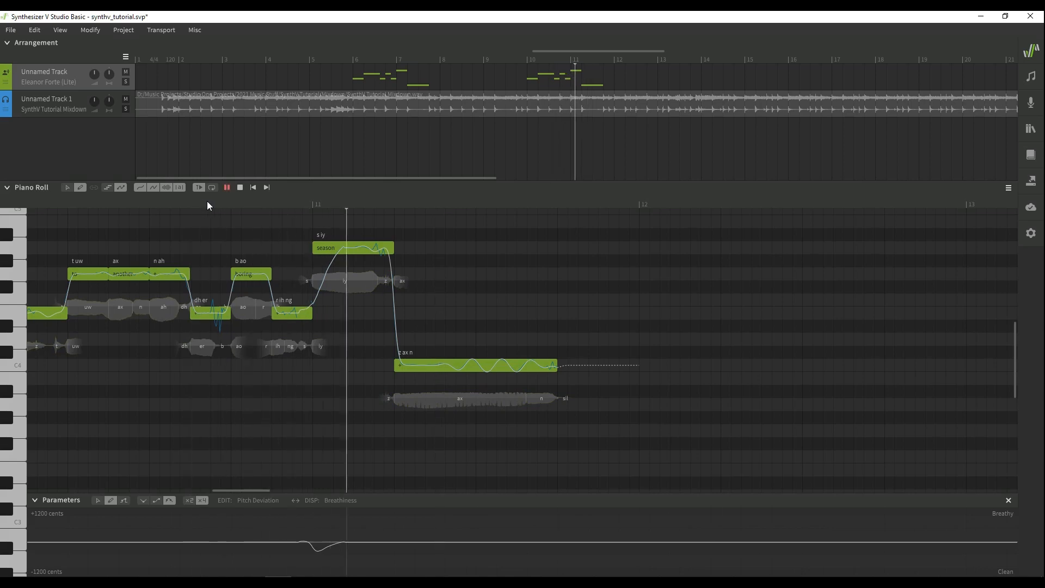
key("space")
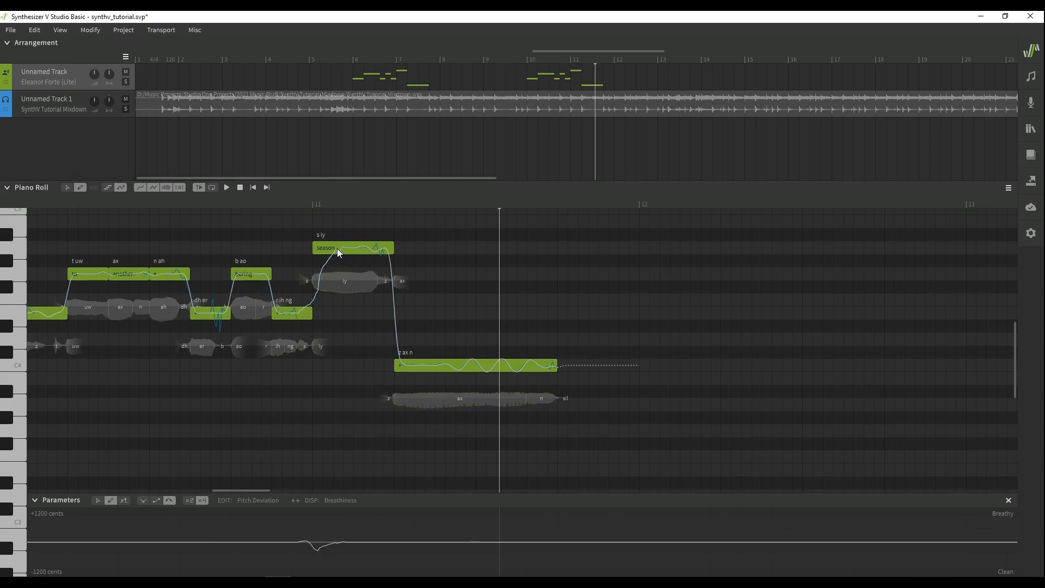
left_click(189, 202)
key("space")
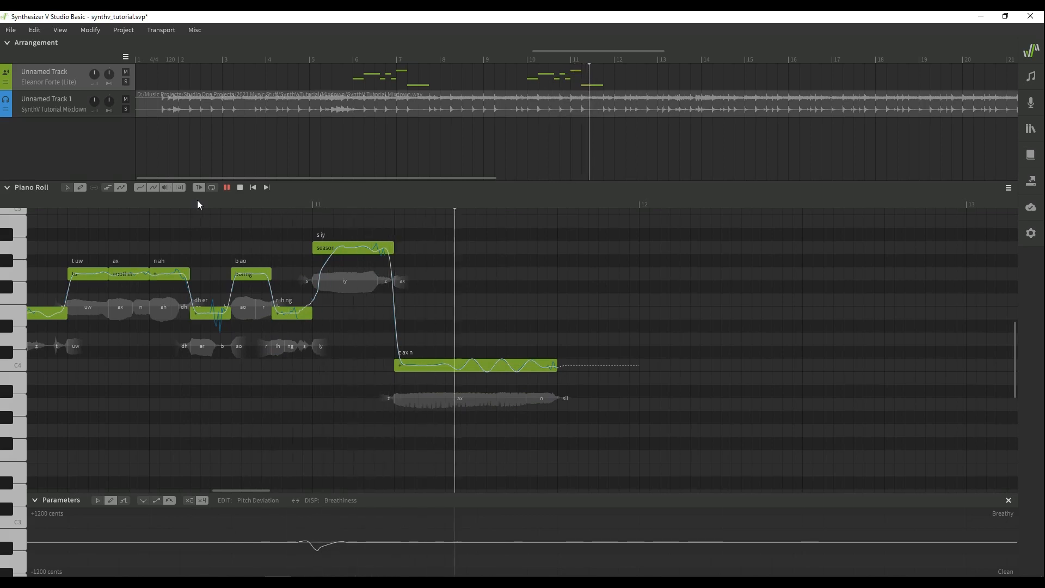
key("space")
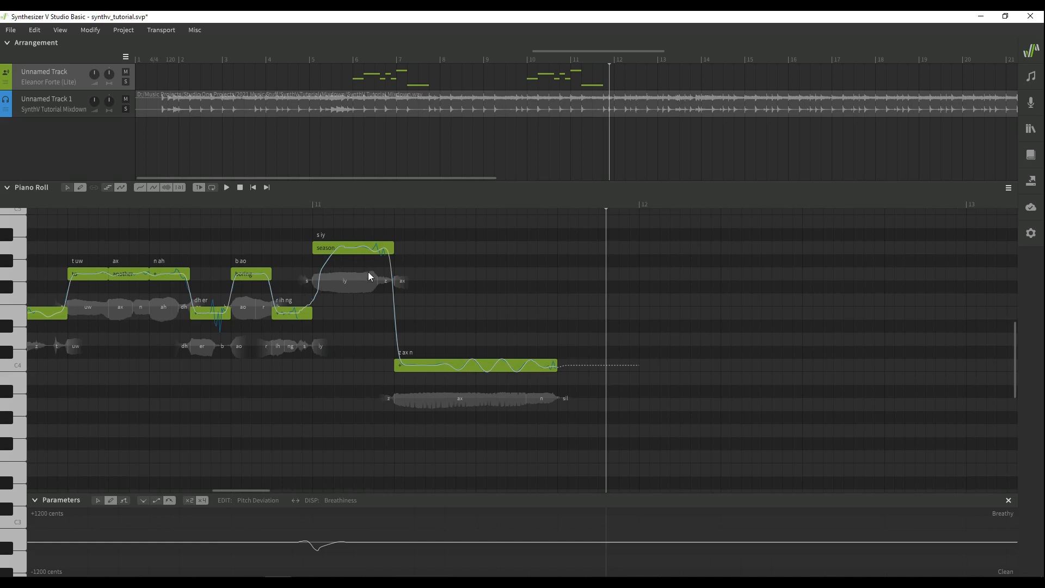
Step: Look over the pitch transition, vibrato and timing settings in Note Properties, and close them
left_click(1031, 79)
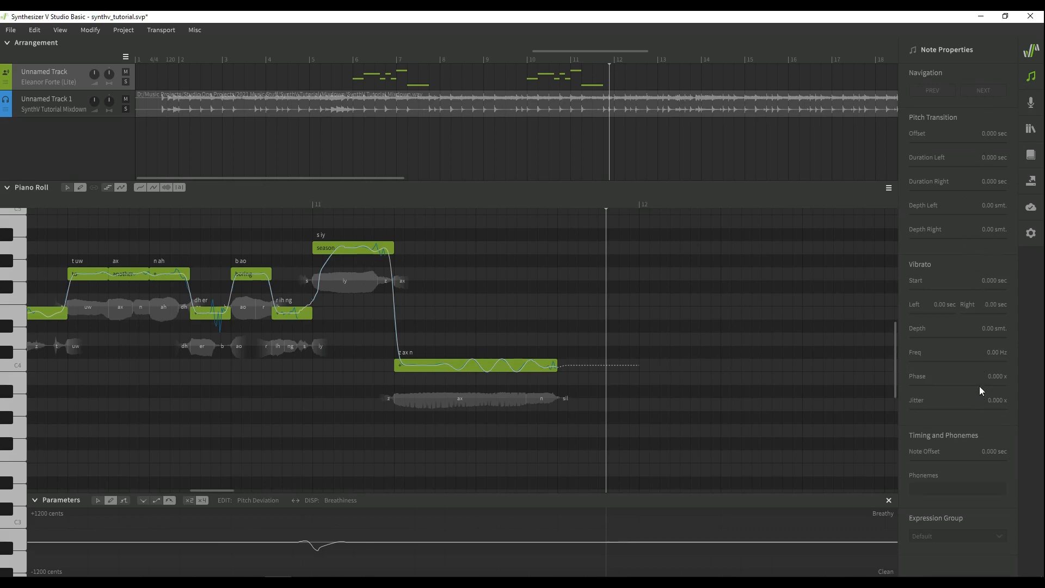
left_click(1034, 78)
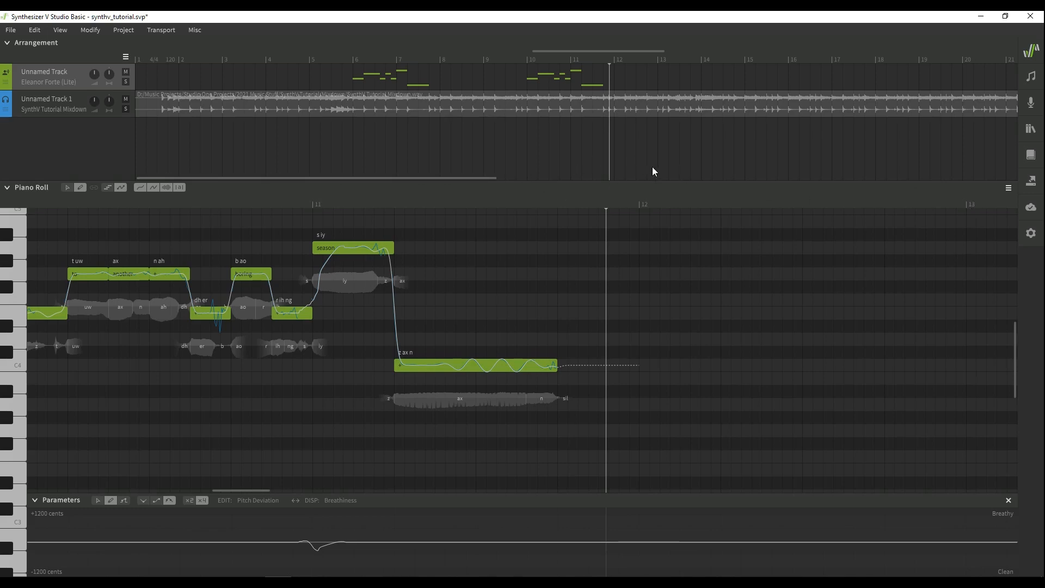
Step: Play back the first phrase from the middle of measure 5, and shrink the Parameters area to enlarge the piano roll
scroll(788, 298, "up", 2)
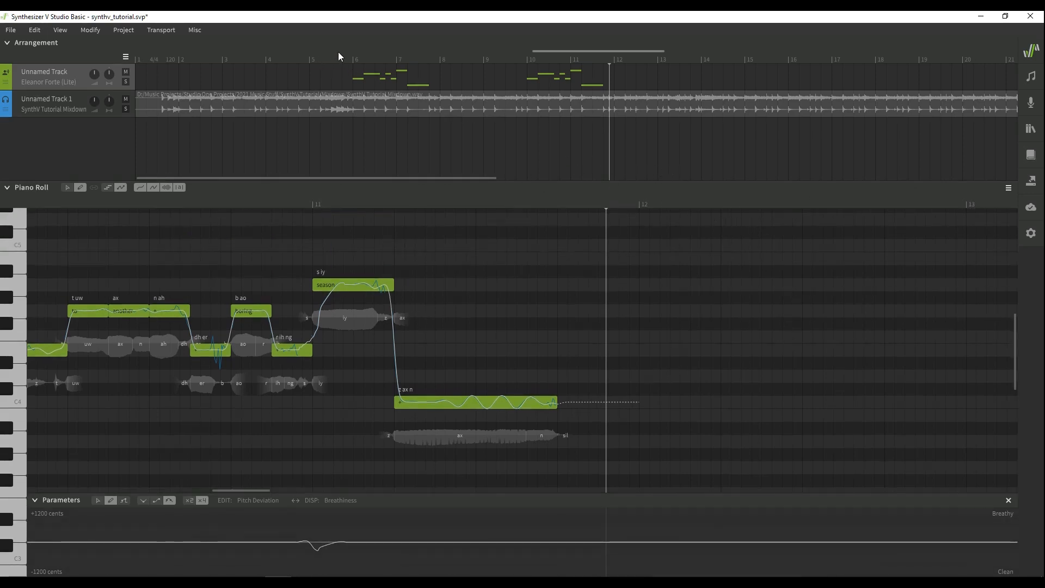
left_click(338, 51)
left_click(340, 59)
key("space")
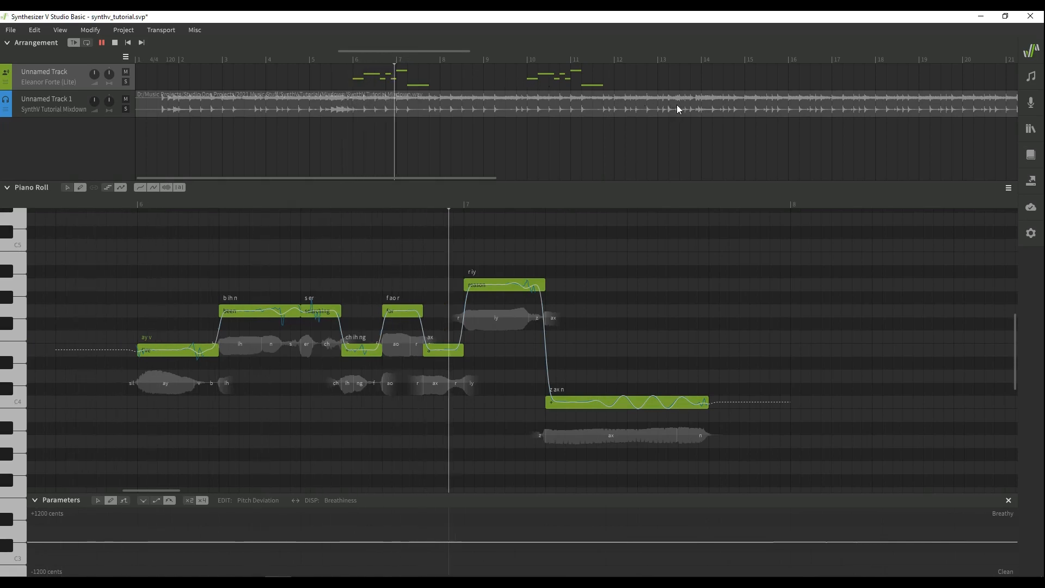
key("space")
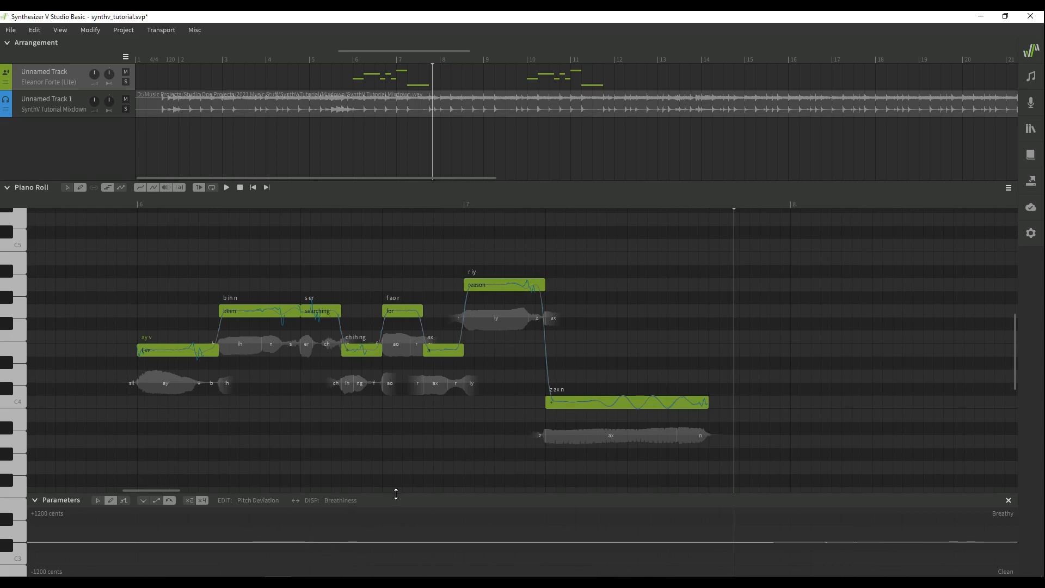
left_click_drag(394, 494, 397, 521)
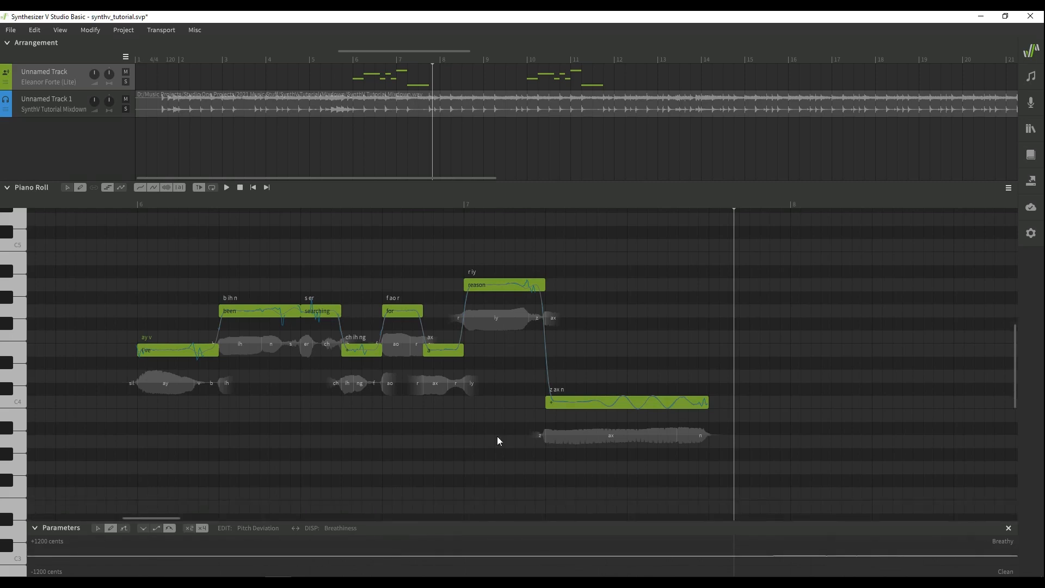